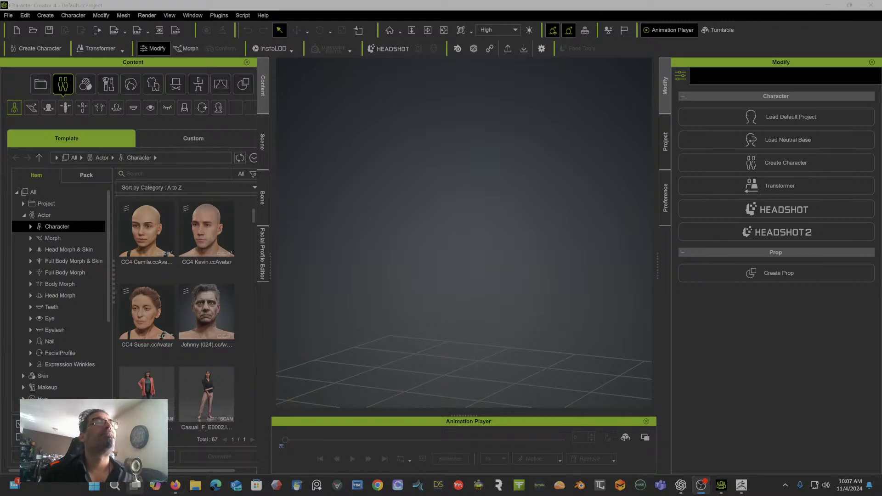
{"action": "mouse_move", "coordinate": [181, 486]}
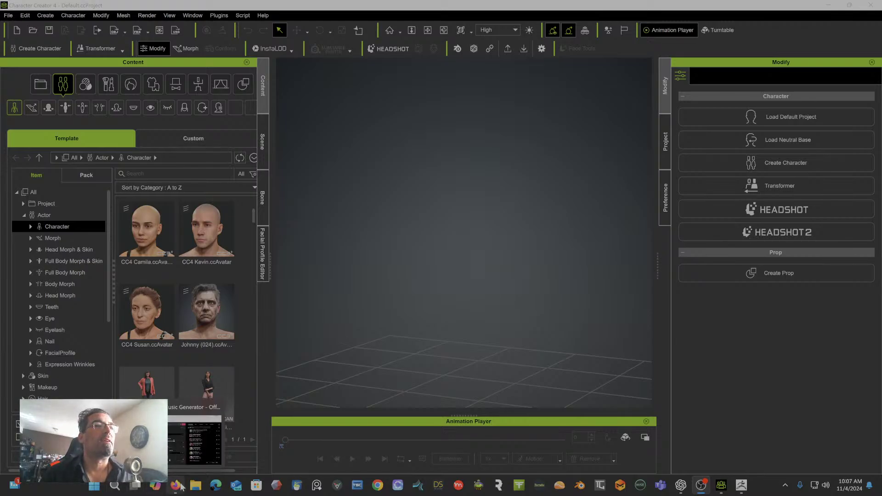
{"action": "left_click", "coordinate": [195, 441]}
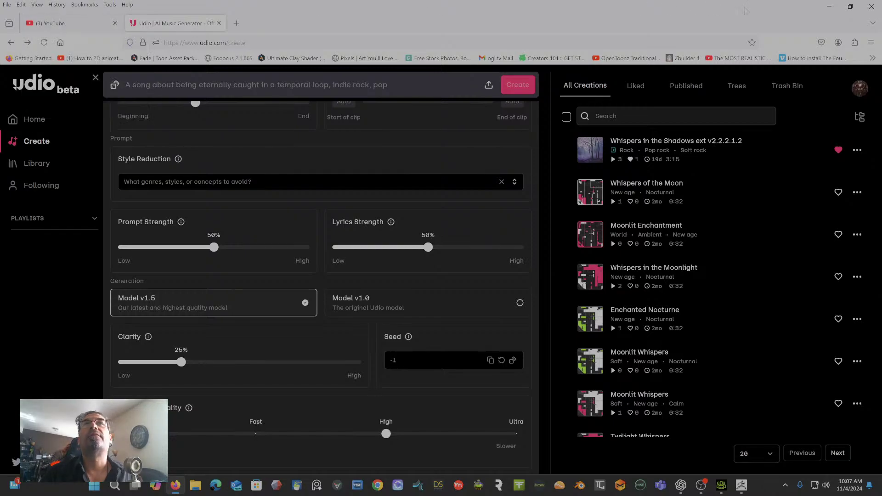
{"action": "left_click", "coordinate": [829, 6]}
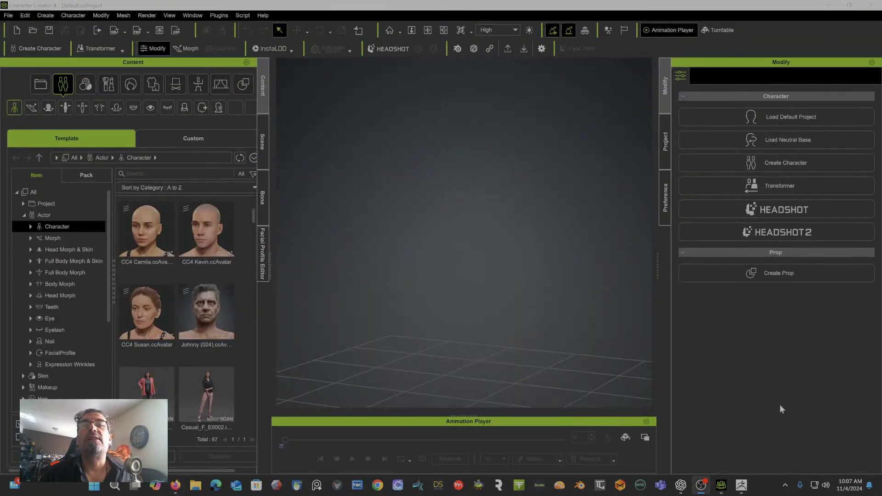
Step: Switch to ChatGPT with the veteran character reference, restore its window to a smaller size and move it off to the second monitor
{"action": "left_click", "coordinate": [681, 487]}
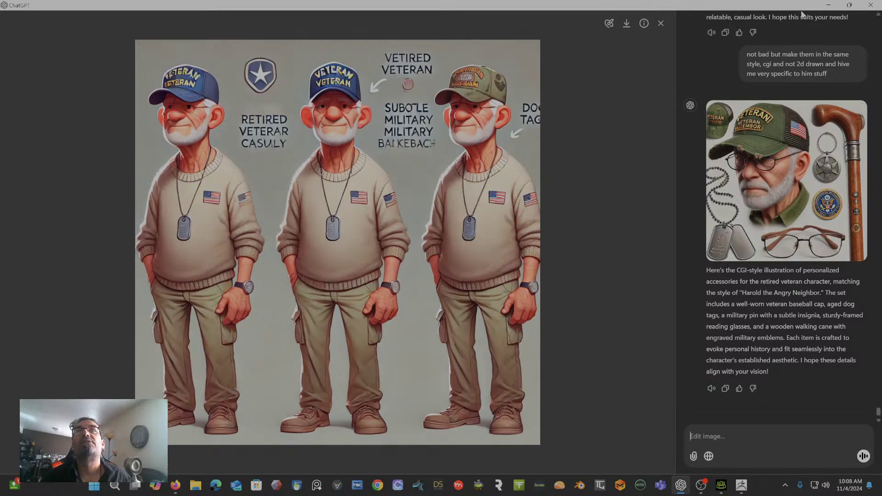
{"action": "left_click", "coordinate": [850, 5]}
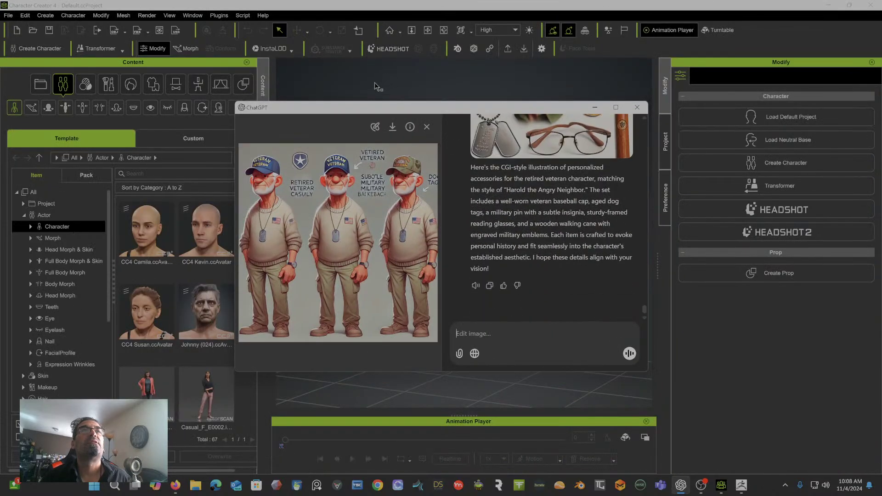
{"action": "left_click_drag", "start_coordinate": [364, 113], "coordinate": [881, 107]}
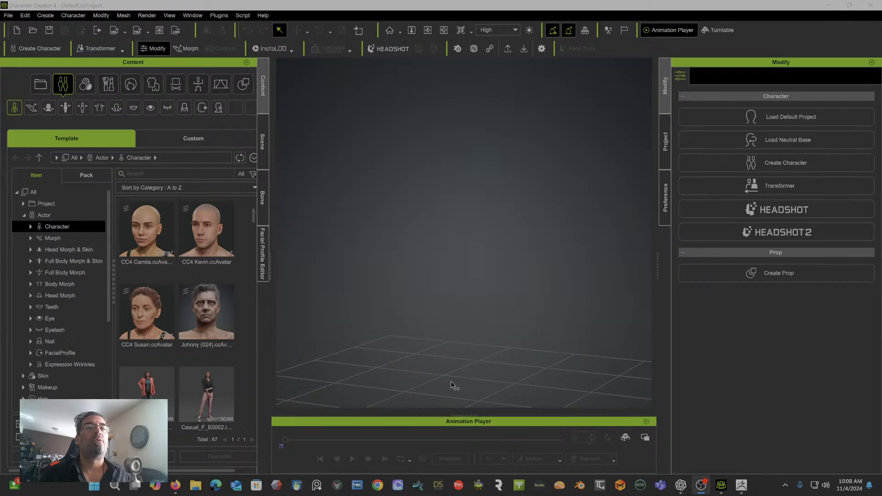
Step: Load the neutral base character into the empty scene and enable its Foot Contact
{"action": "left_click", "coordinate": [796, 146]}
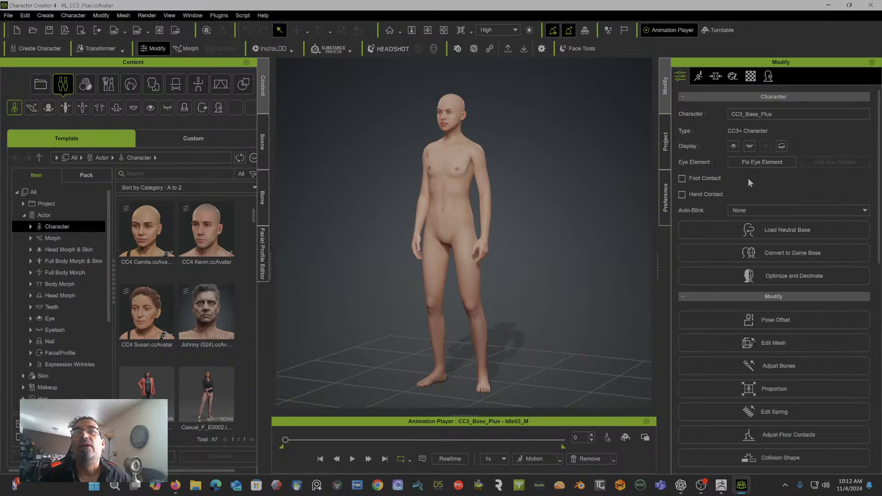
{"action": "left_click", "coordinate": [682, 179]}
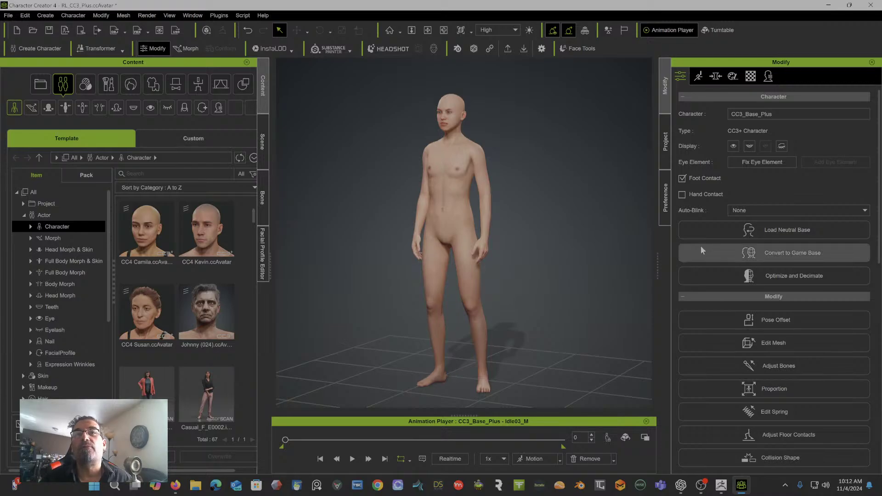
Step: Turn on Smooth Mesh with subdivision for the base character's body and check the shoulder's outline up close
{"action": "scroll", "coordinate": [779, 321], "scroll_direction": "down", "scroll_amount": 3}
{"action": "scroll", "coordinate": [787, 247], "scroll_direction": "down", "scroll_amount": 3}
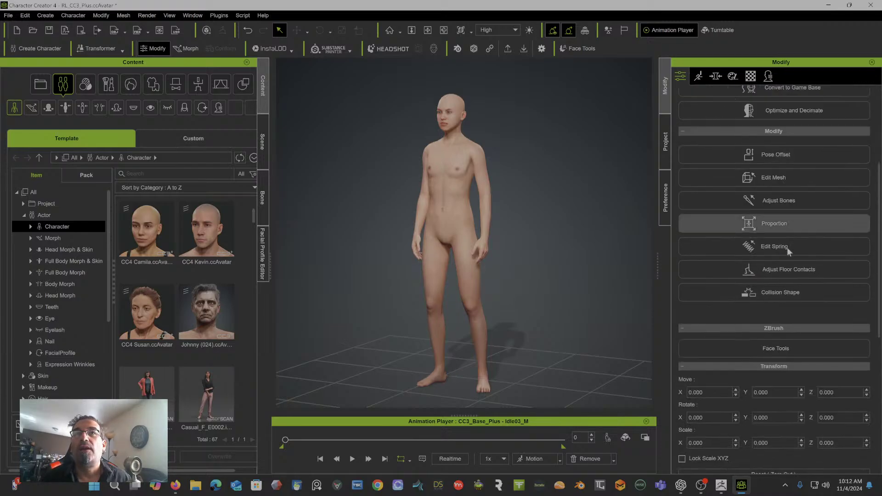
{"action": "scroll", "coordinate": [745, 326], "scroll_direction": "down", "scroll_amount": 1}
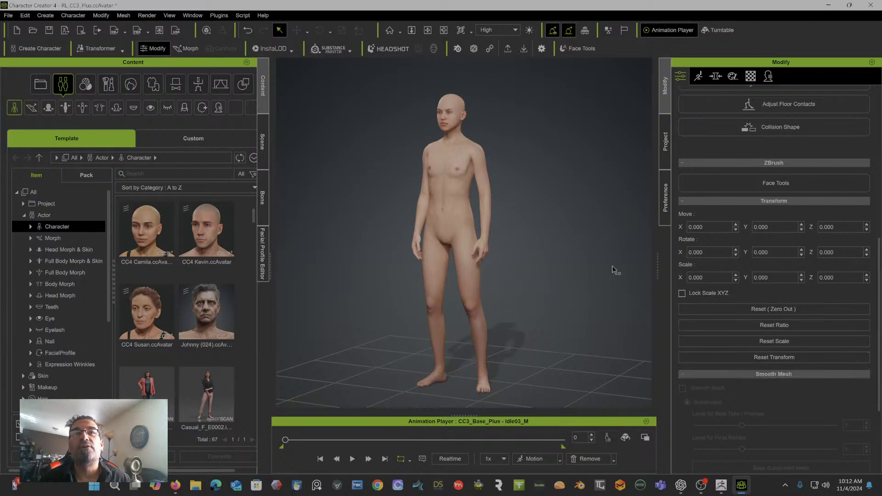
{"action": "left_click", "coordinate": [472, 199]}
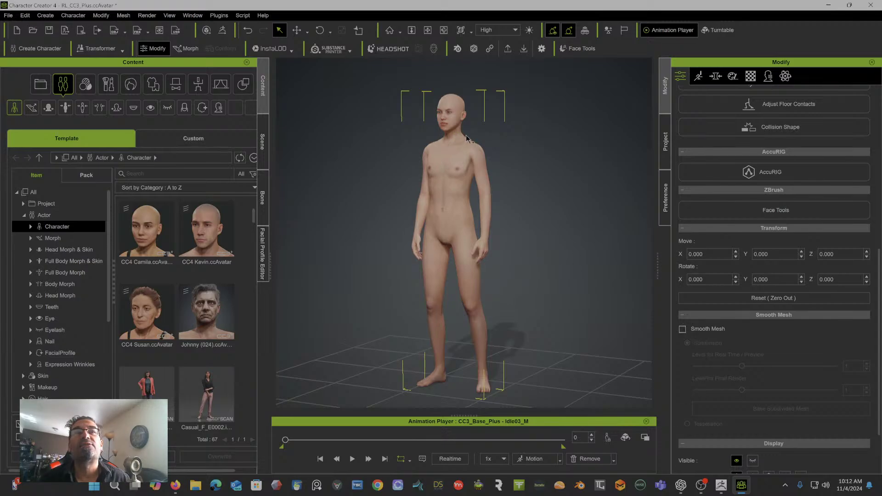
{"action": "scroll", "coordinate": [495, 202], "scroll_direction": "up", "scroll_amount": 2}
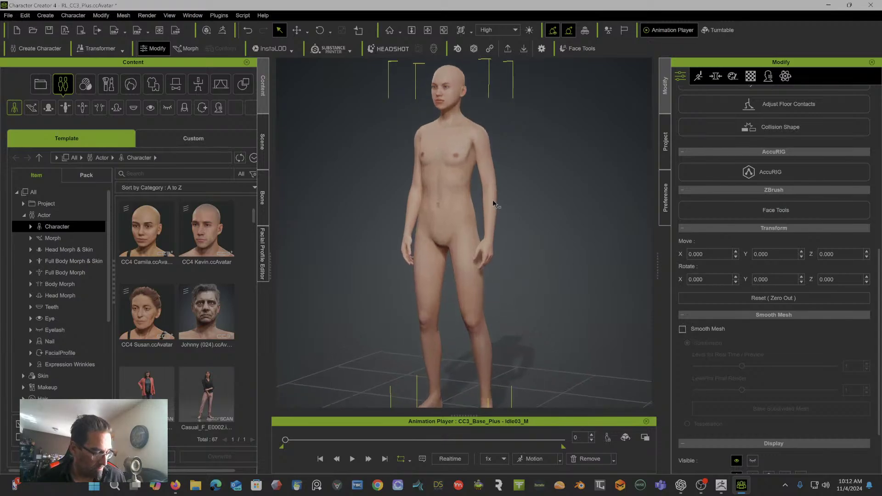
{"action": "scroll", "coordinate": [506, 184], "scroll_direction": "up", "scroll_amount": 2}
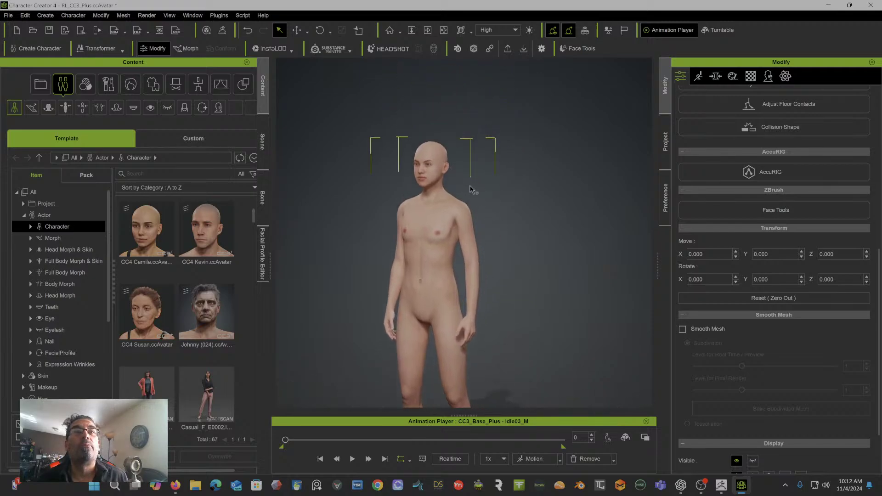
{"action": "scroll", "coordinate": [470, 188], "scroll_direction": "up", "scroll_amount": 4}
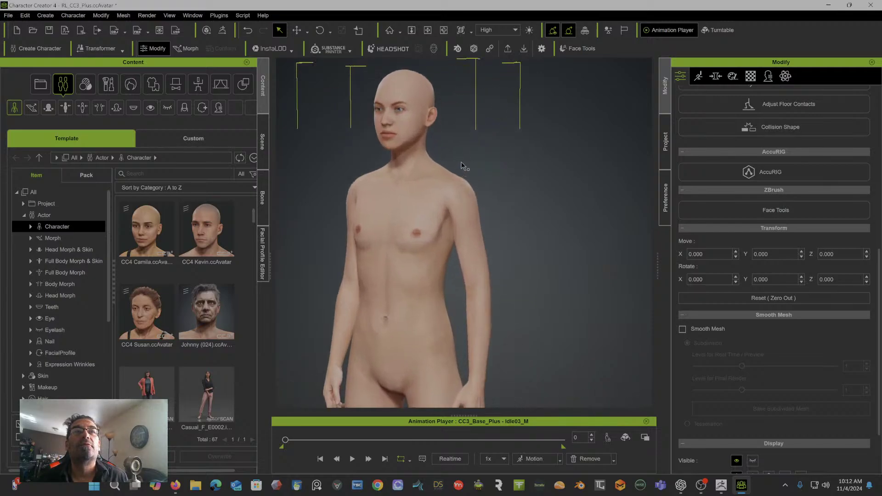
{"action": "scroll", "coordinate": [462, 166], "scroll_direction": "up", "scroll_amount": 6}
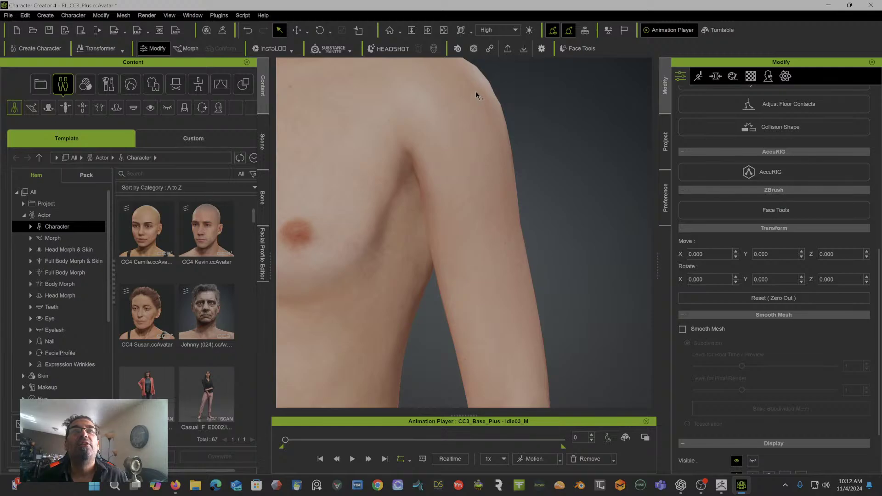
{"action": "middle_click_drag", "start_coordinate": [476, 91], "coordinate": [476, 204]}
{"action": "scroll", "coordinate": [493, 200], "scroll_direction": "up", "scroll_amount": 5}
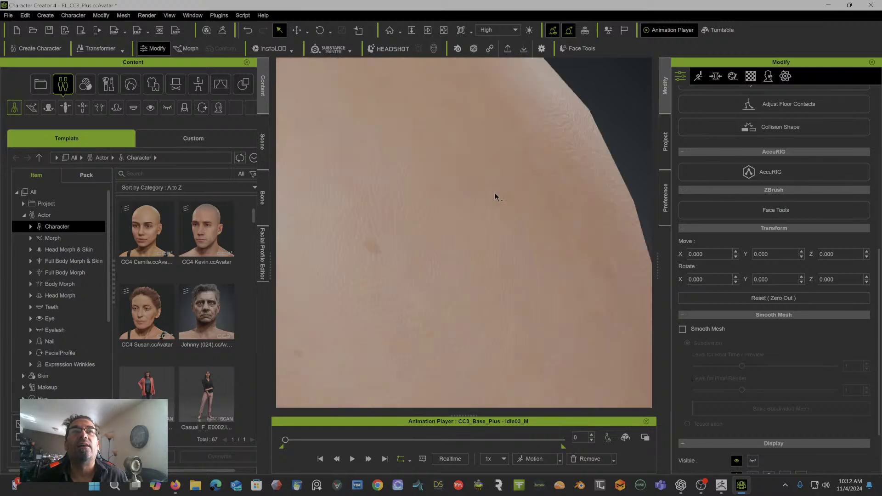
{"action": "scroll", "coordinate": [494, 118], "scroll_direction": "down", "scroll_amount": 3}
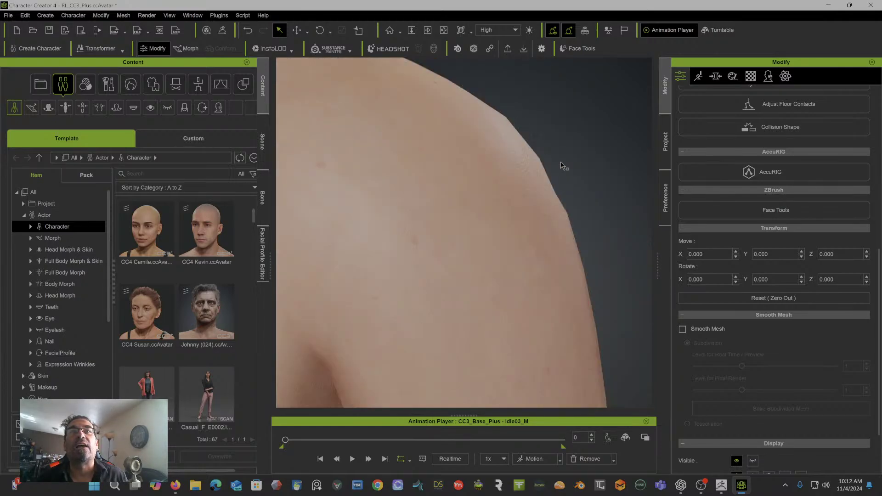
{"action": "left_click", "coordinate": [682, 328]}
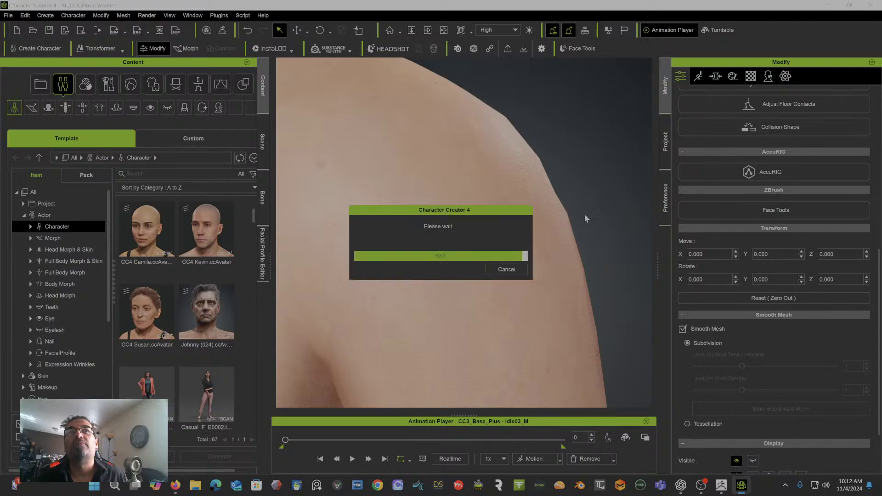
{"action": "scroll", "coordinate": [503, 184], "scroll_direction": "down", "scroll_amount": 2}
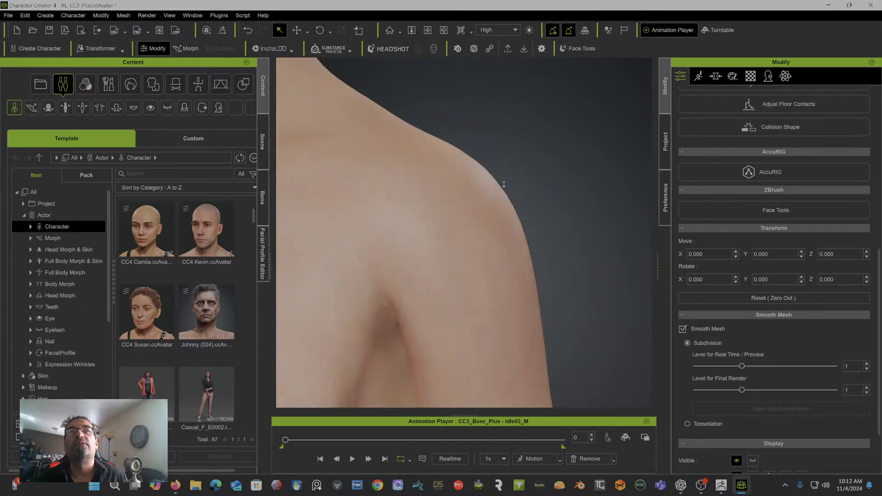
{"action": "scroll", "coordinate": [500, 184], "scroll_direction": "down", "scroll_amount": 5}
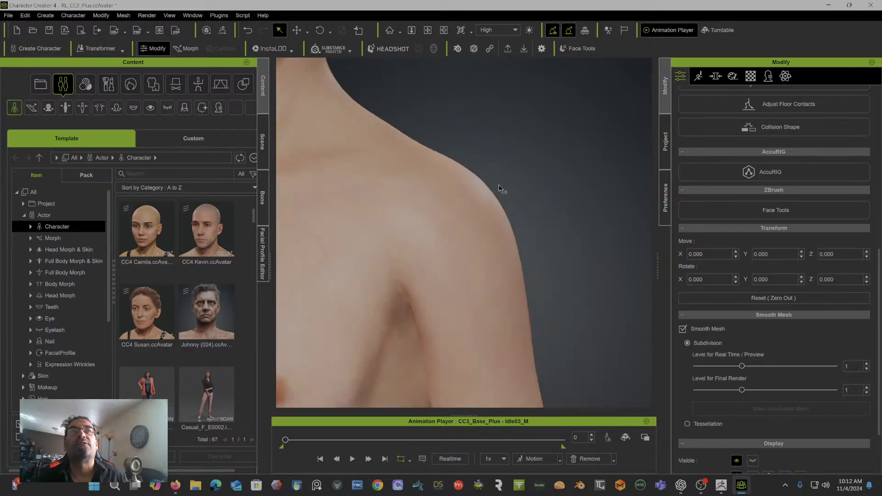
{"action": "scroll", "coordinate": [497, 184], "scroll_direction": "down", "scroll_amount": 4}
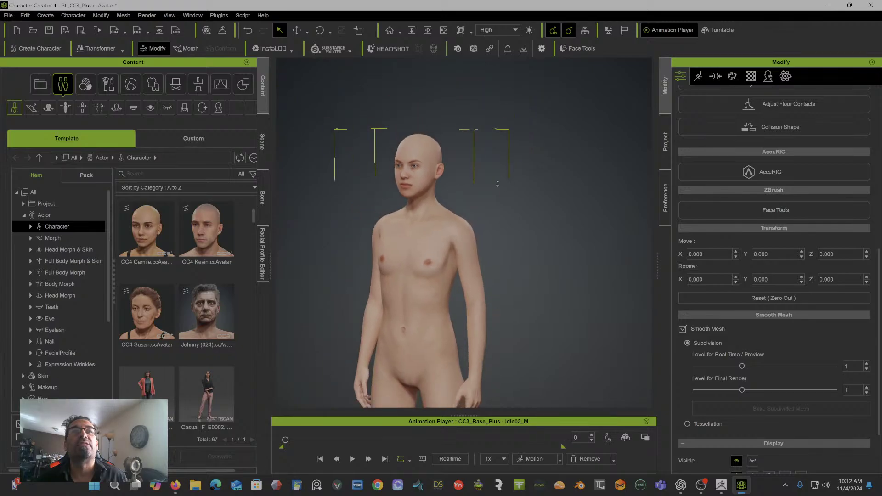
{"action": "middle_click_drag", "start_coordinate": [427, 134], "coordinate": [454, 124]}
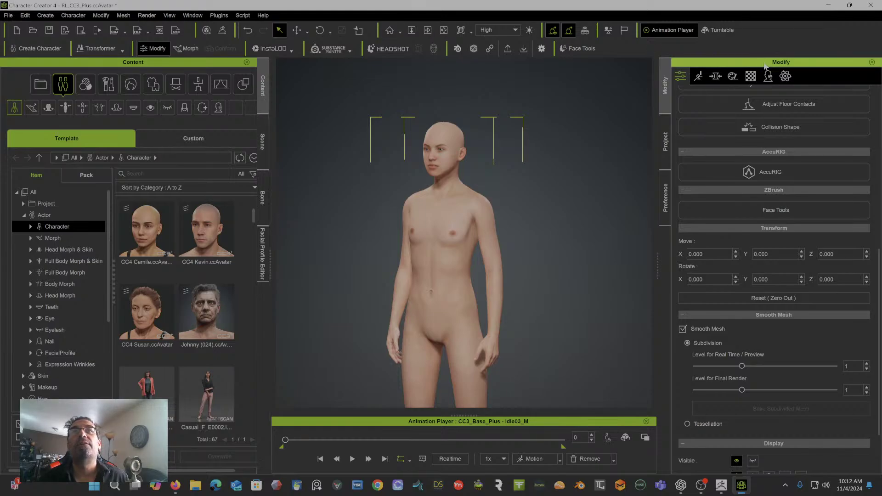
Step: Dock the Modify, Project and Preference panels together with the Content panel group so that the viewport gets wider
{"action": "left_click_drag", "start_coordinate": [763, 65], "coordinate": [151, 138]}
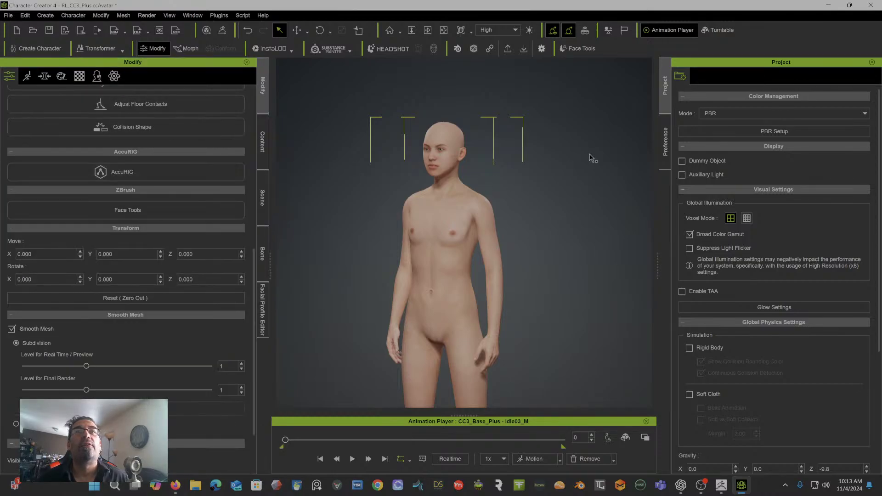
{"action": "left_click_drag", "start_coordinate": [773, 68], "coordinate": [136, 179]}
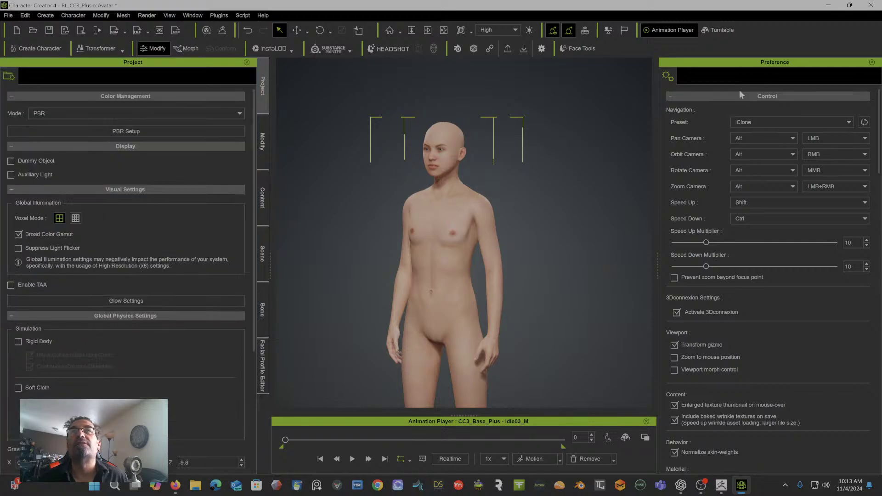
{"action": "left_click_drag", "start_coordinate": [774, 64], "coordinate": [128, 158]}
{"action": "scroll", "coordinate": [519, 133], "scroll_direction": "up", "scroll_amount": 2}
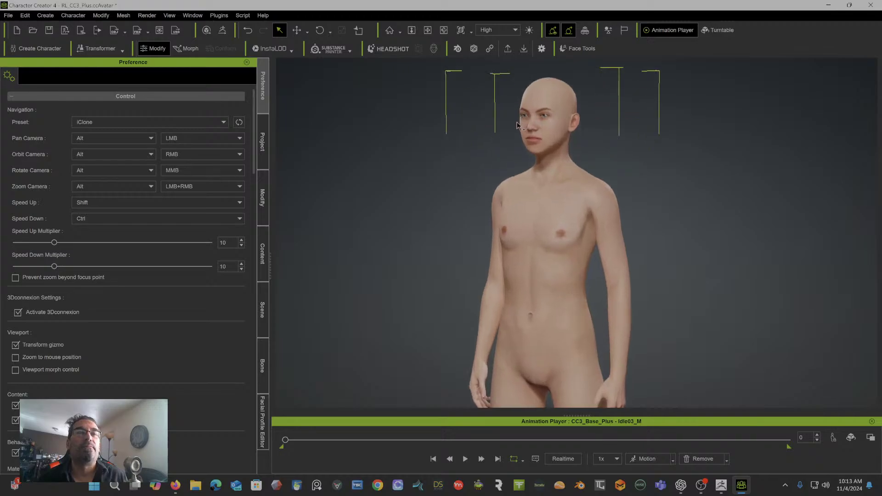
{"action": "scroll", "coordinate": [491, 177], "scroll_direction": "up", "scroll_amount": 2}
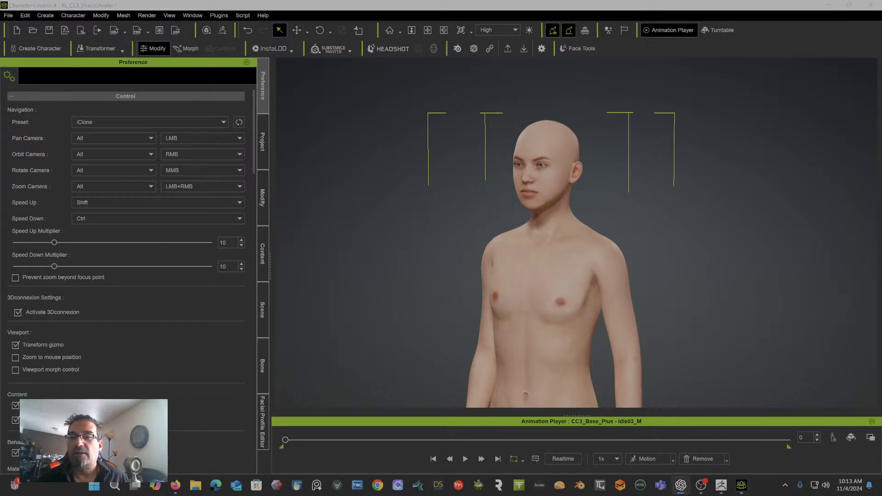
{"action": "left_click_drag", "start_coordinate": [881, 45], "coordinate": [881, 14]}
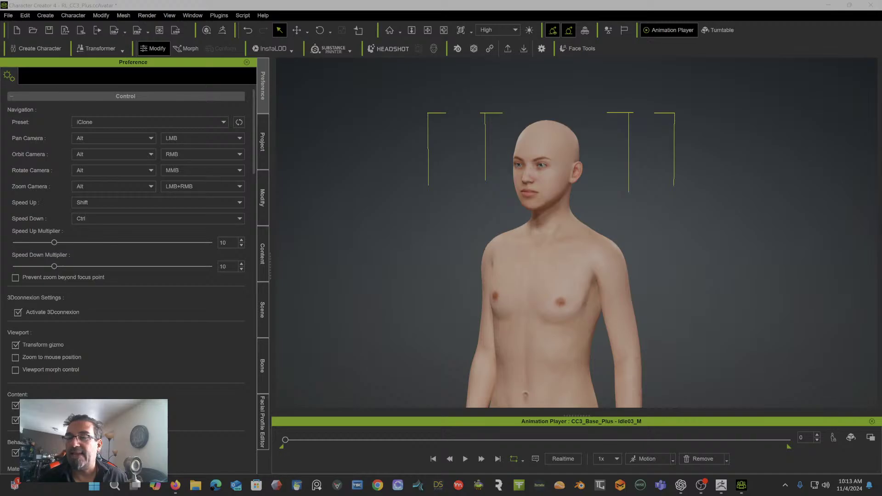
{"action": "left_click", "coordinate": [765, 192]}
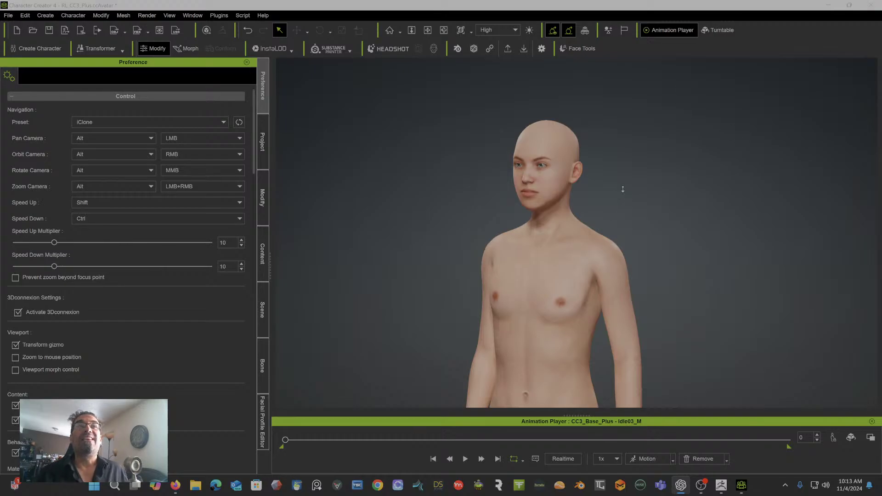
{"action": "scroll", "coordinate": [624, 193], "scroll_direction": "down", "scroll_amount": 3}
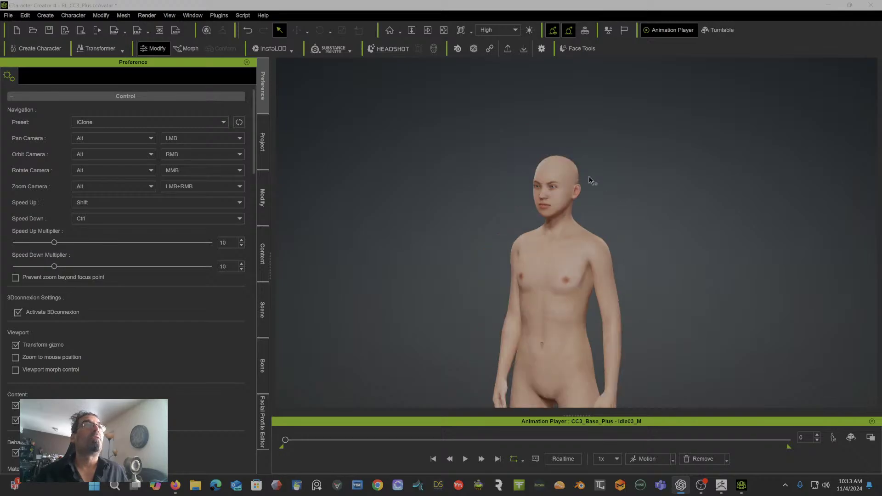
Step: Set the Slacker full-body morph to 55 on the base character with its whole body in view
{"action": "left_click", "coordinate": [263, 202]}
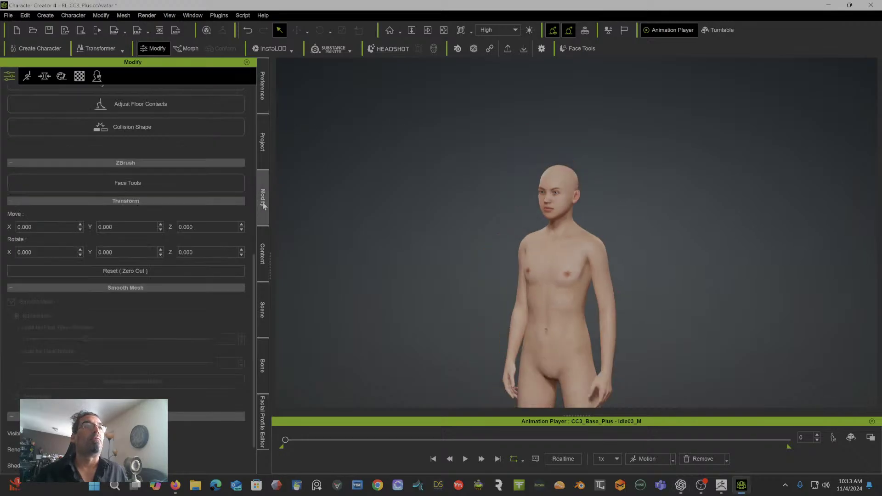
{"action": "left_click", "coordinate": [44, 77]}
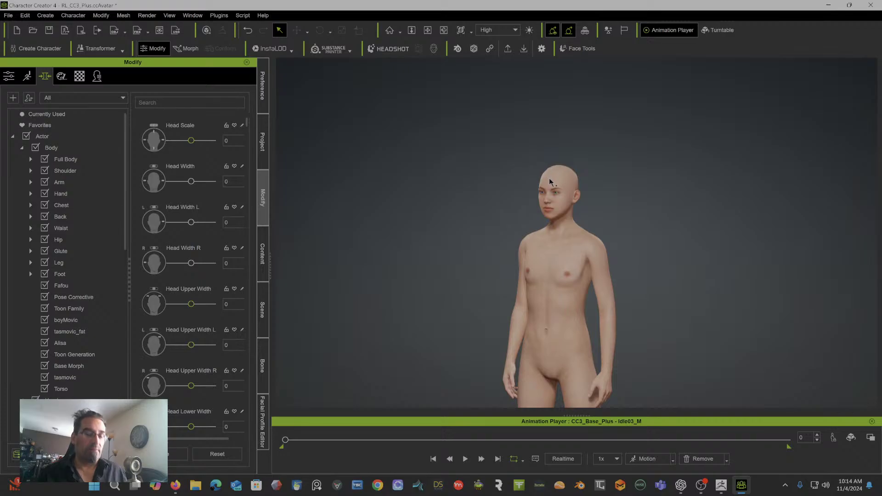
{"action": "middle_click_drag", "start_coordinate": [625, 193], "coordinate": [569, 129], "text": "alt"}
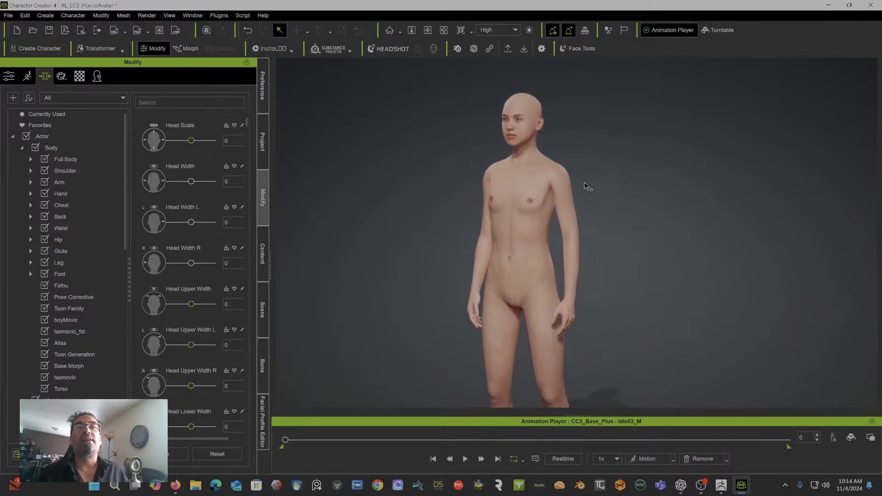
{"action": "right_click_drag", "start_coordinate": [585, 185], "coordinate": [584, 163], "text": "alt"}
{"action": "middle_click_drag", "start_coordinate": [585, 163], "coordinate": [565, 113], "text": "alt"}
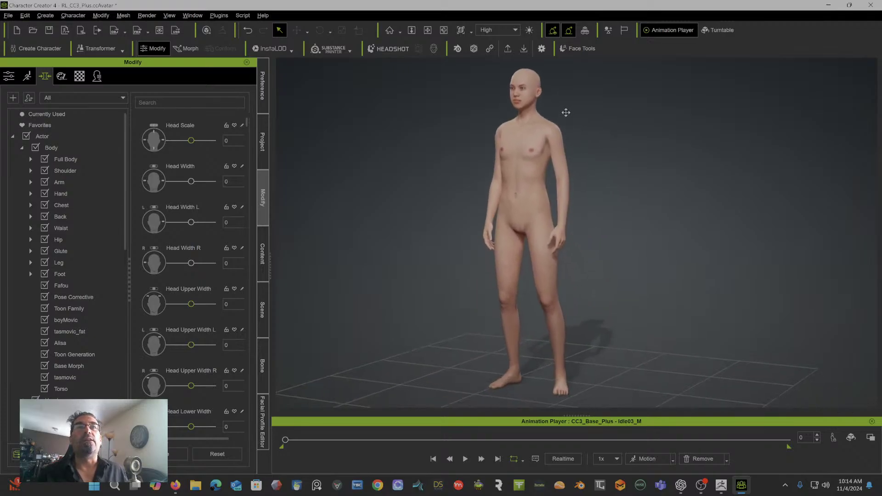
{"action": "left_click", "coordinate": [68, 159]}
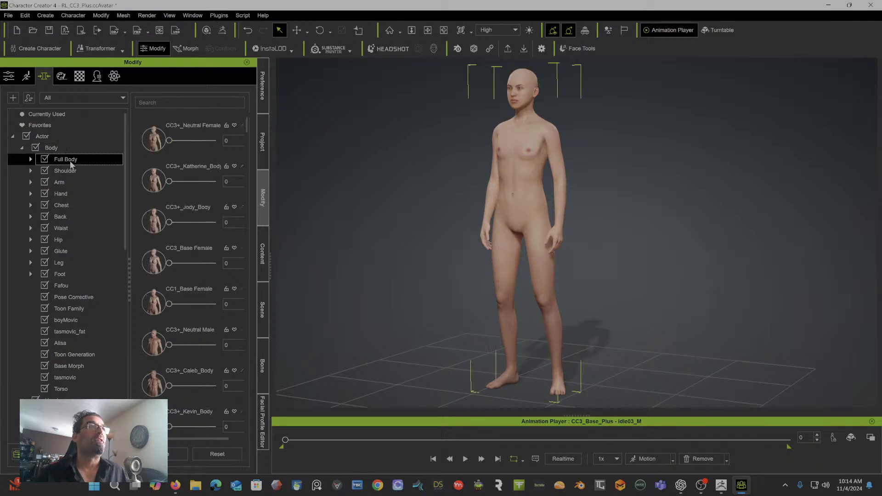
{"action": "scroll", "coordinate": [195, 239], "scroll_direction": "down", "scroll_amount": 5}
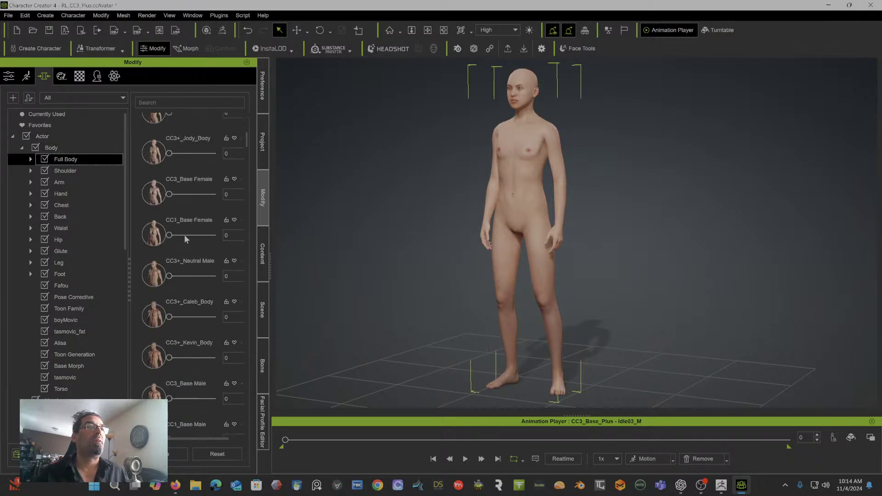
{"action": "scroll", "coordinate": [184, 295], "scroll_direction": "down", "scroll_amount": 2}
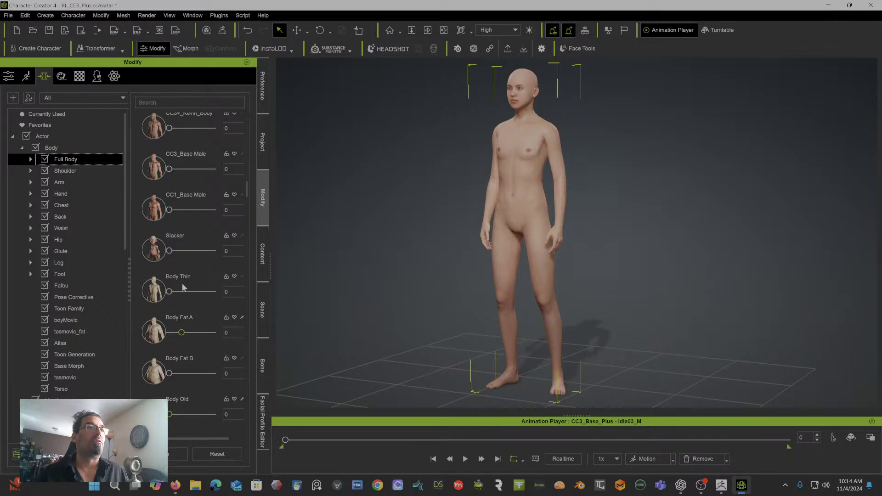
{"action": "scroll", "coordinate": [180, 278], "scroll_direction": "down", "scroll_amount": 1}
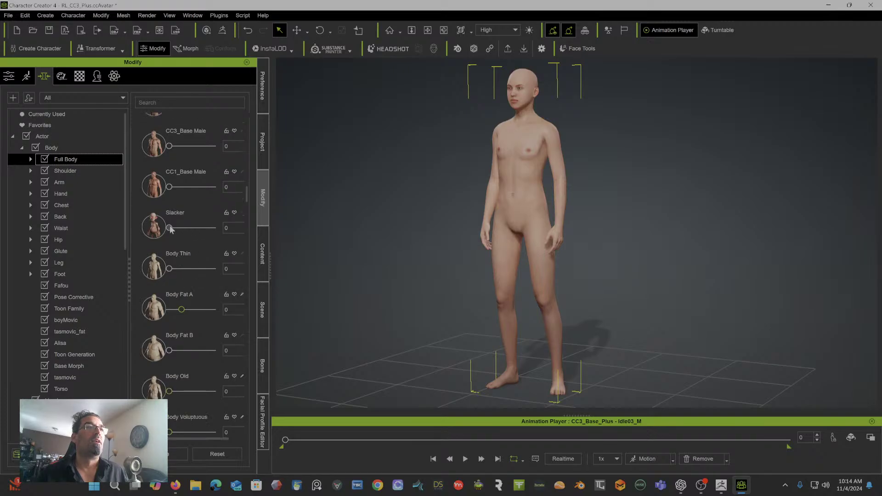
{"action": "left_click_drag", "start_coordinate": [170, 229], "coordinate": [193, 234]}
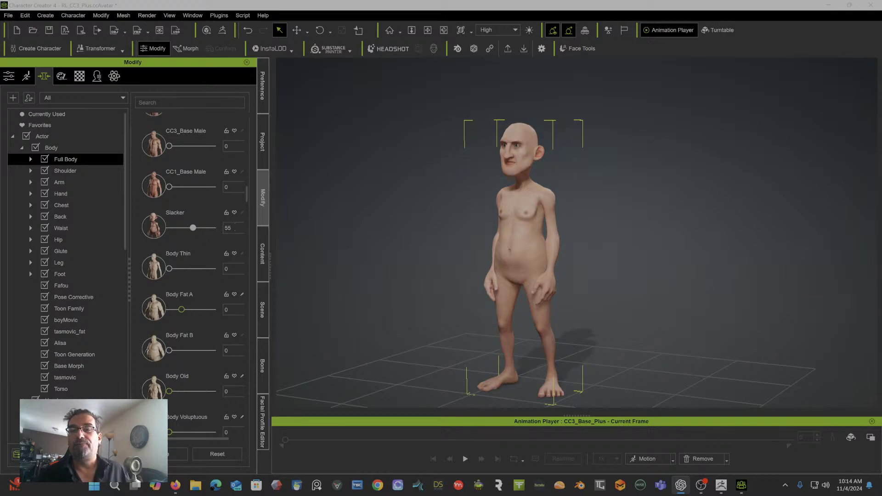
{"action": "left_click_drag", "start_coordinate": [881, 14], "coordinate": [881, 94]}
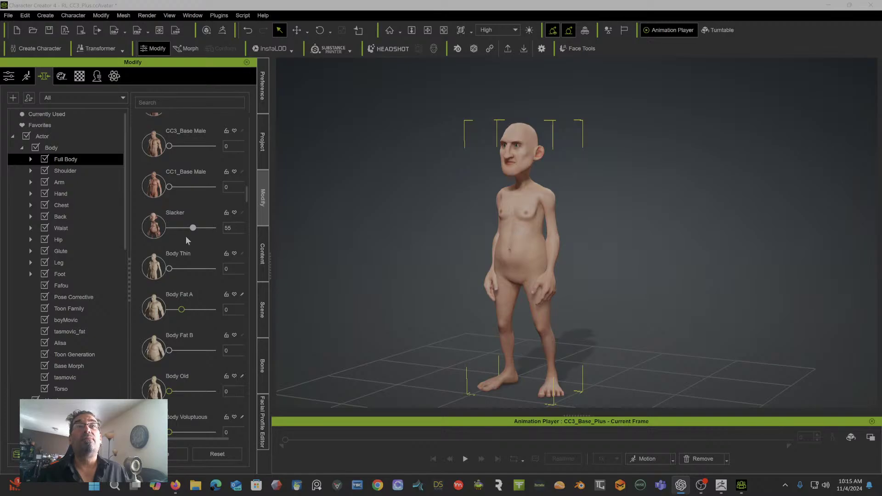
Step: Set the shoulder morphs: Shoulder Width A 48, Shoulder Top Height A -100, Trapezius Scale 100, Shoulder Width B 36 and Shoulder Scale 21
{"action": "left_click", "coordinate": [81, 169]}
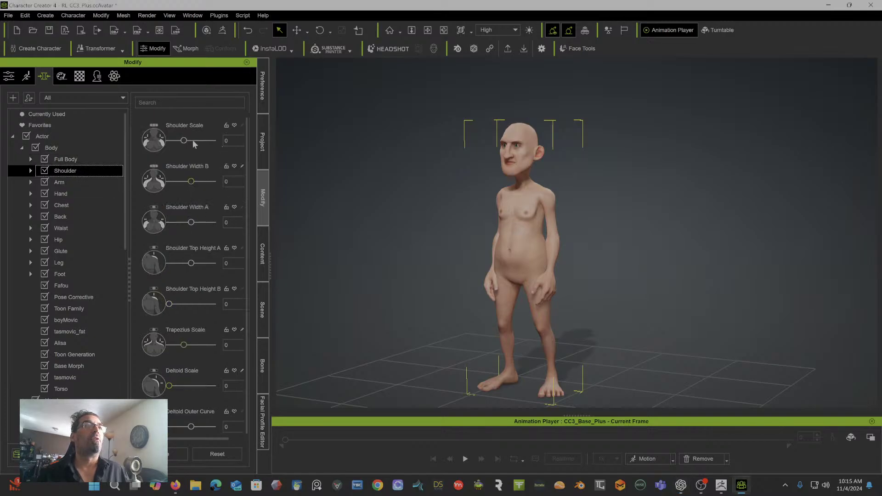
{"action": "left_click_drag", "start_coordinate": [195, 222], "coordinate": [226, 230]}
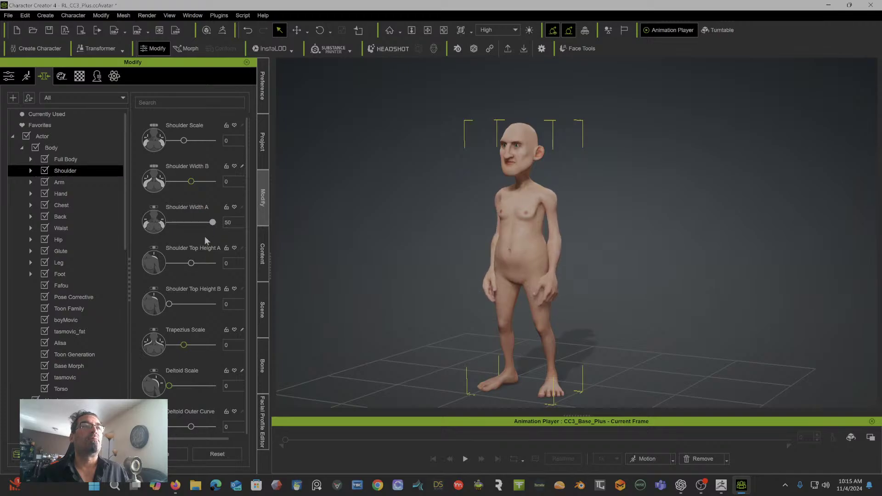
{"action": "left_click_drag", "start_coordinate": [190, 263], "coordinate": [115, 279]}
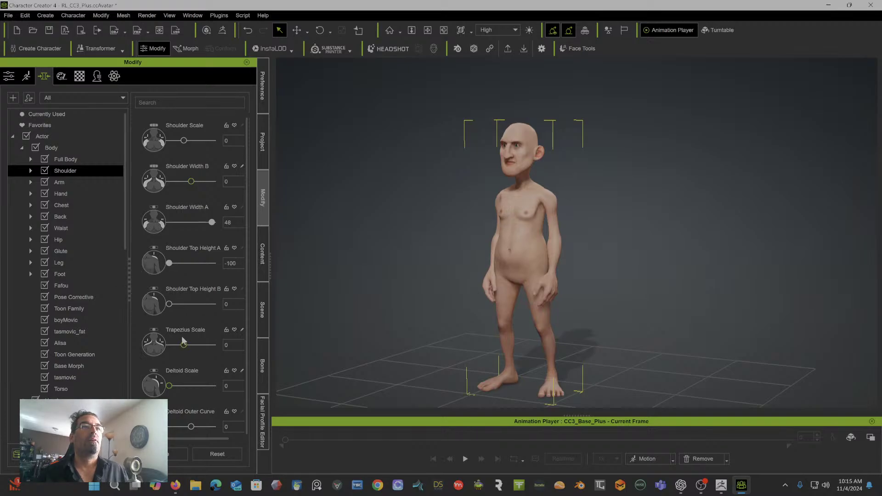
{"action": "left_click_drag", "start_coordinate": [185, 347], "coordinate": [242, 334]}
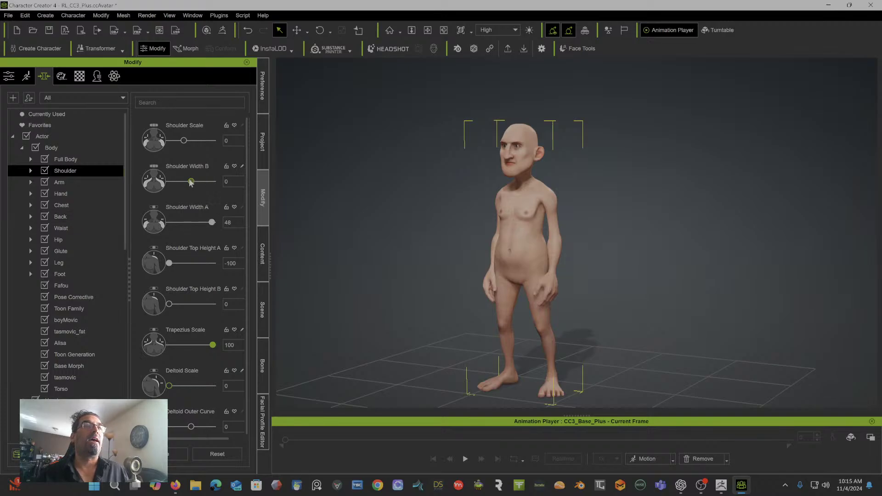
{"action": "left_click_drag", "start_coordinate": [191, 181], "coordinate": [206, 182]}
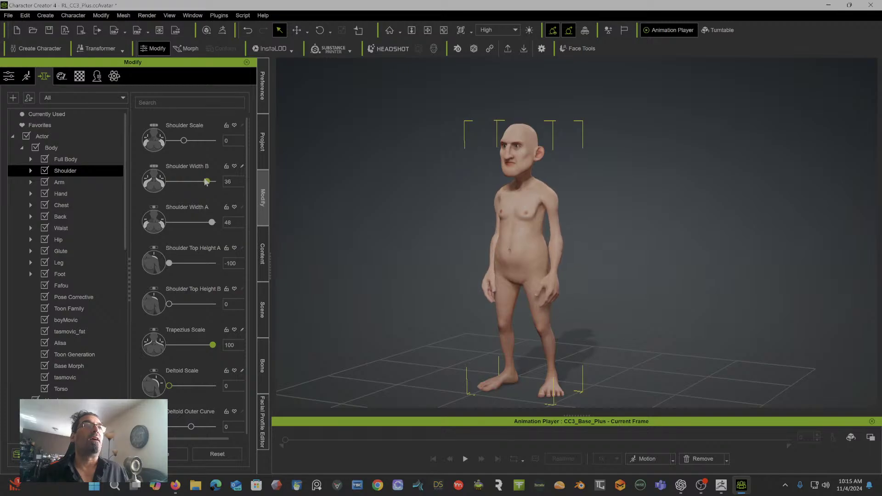
{"action": "mouse_move", "coordinate": [184, 140]}
{"action": "left_mouse_down"}
{"action": "mouse_move", "coordinate": [163, 146]}
{"action": "mouse_move", "coordinate": [197, 143]}
{"action": "mouse_move", "coordinate": [190, 144]}
{"action": "left_mouse_up"}
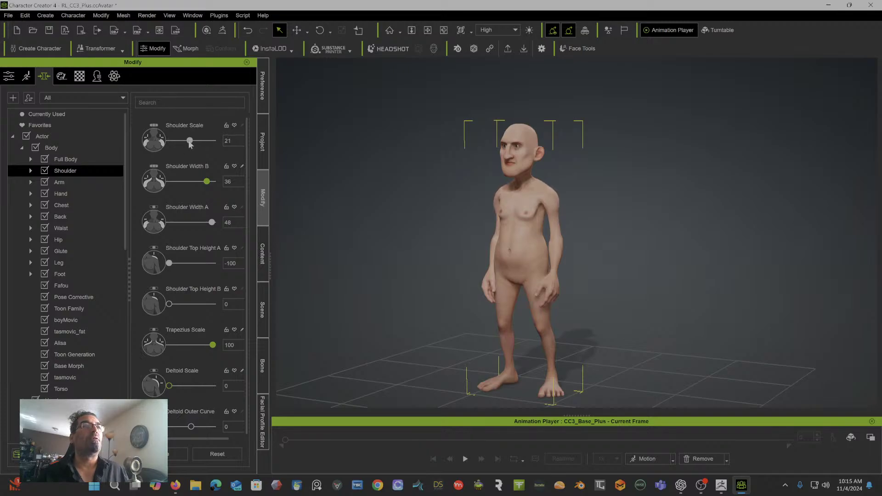
Step: Set the character's Deltoid Scale morph to -200, beyond the range of its slider
{"action": "scroll", "coordinate": [197, 254], "scroll_direction": "down", "scroll_amount": 2}
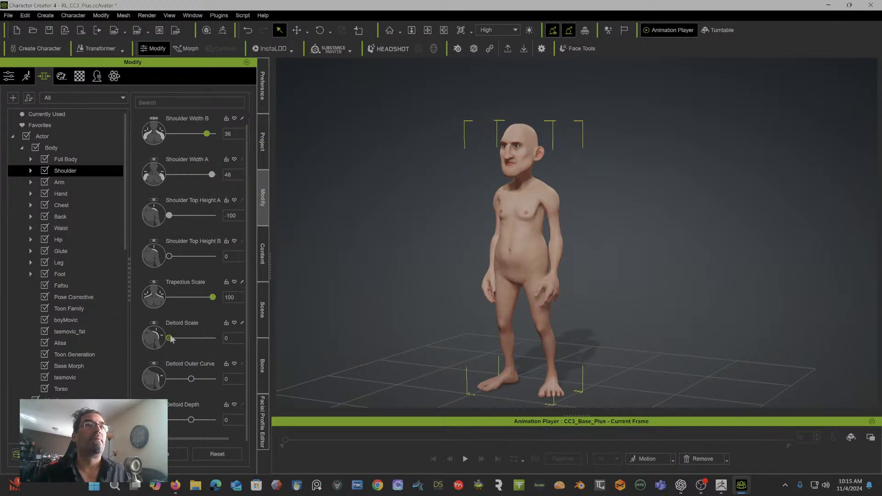
{"action": "double_click", "coordinate": [228, 338]}
{"action": "type", "text": "-50"}
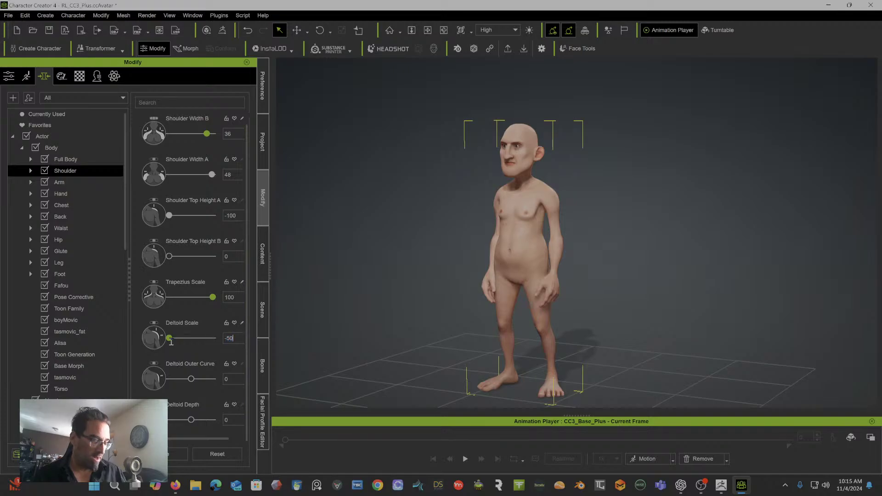
{"action": "type", "text": "2"}
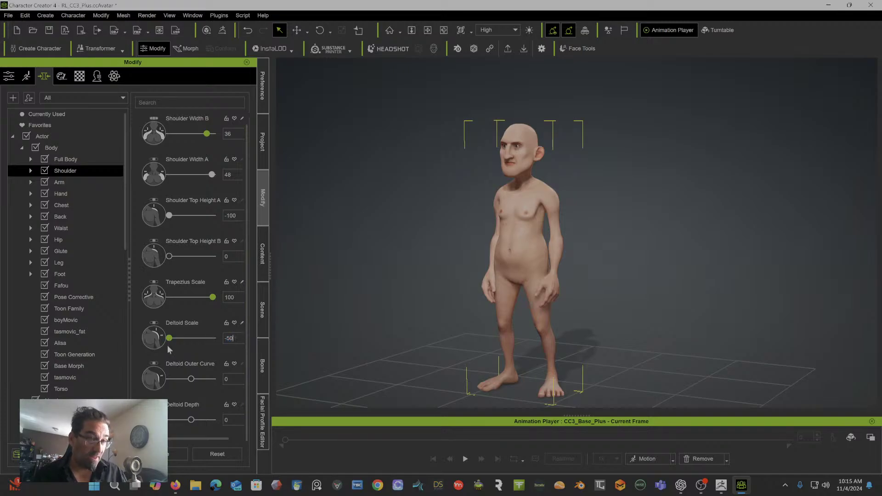
{"action": "key", "text": "BackSpace"}
{"action": "key", "text": "BackSpace"}
{"action": "key", "text": "BackSpace"}
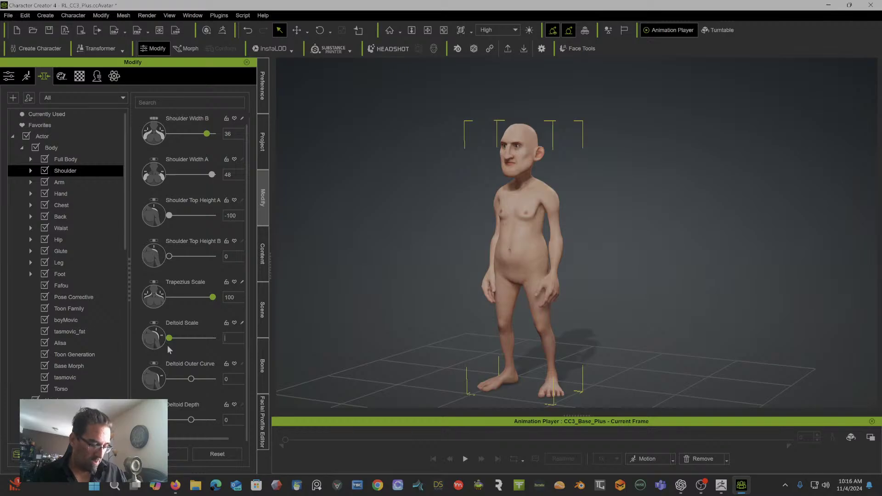
{"action": "type", "text": "-200"}
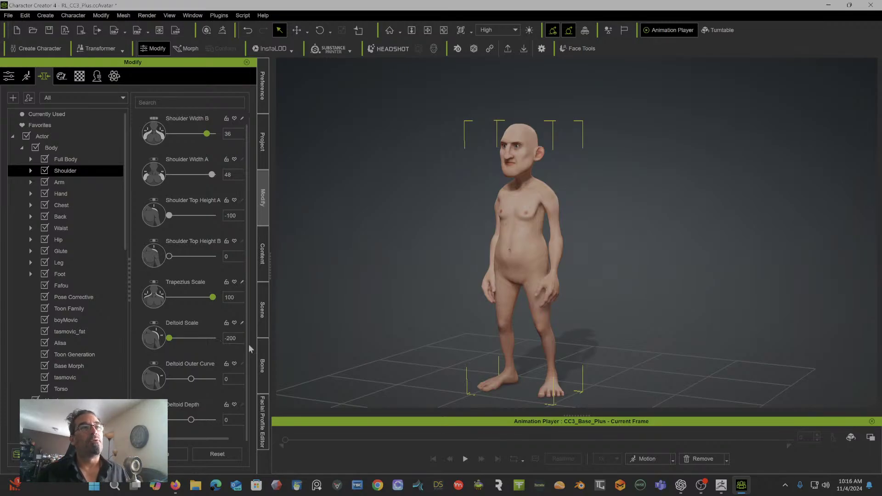
Step: Set Deltoid Outer Curve to 100 and Deltoid Depth to 33, judging the shoulder from the side
{"action": "left_click_drag", "start_coordinate": [191, 380], "coordinate": [230, 379]}
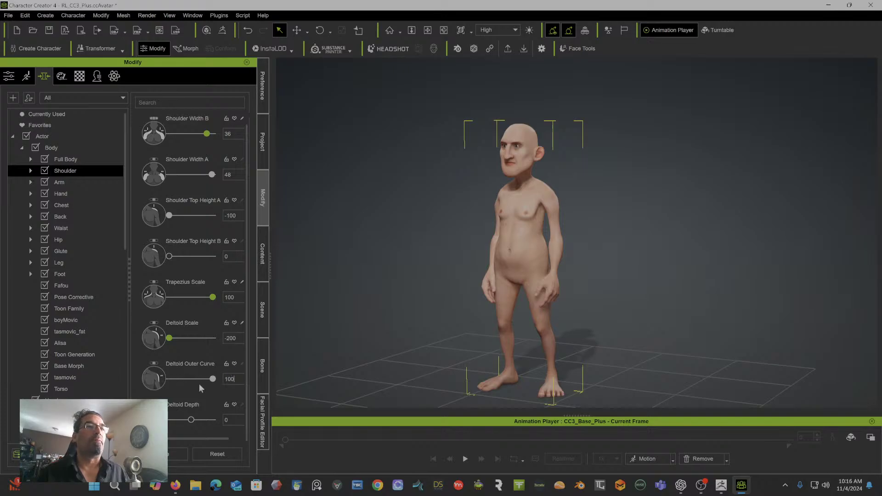
{"action": "left_click_drag", "start_coordinate": [191, 420], "coordinate": [199, 420]}
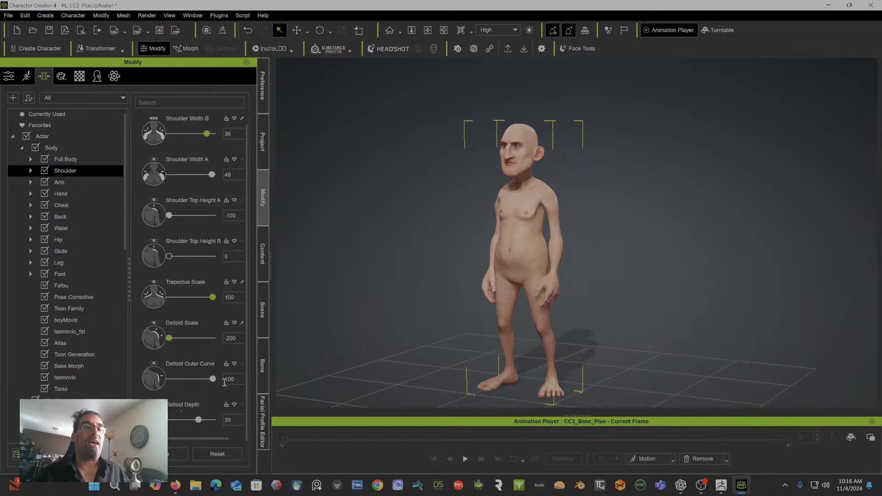
{"action": "right_click_drag", "start_coordinate": [585, 301], "coordinate": [395, 299]}
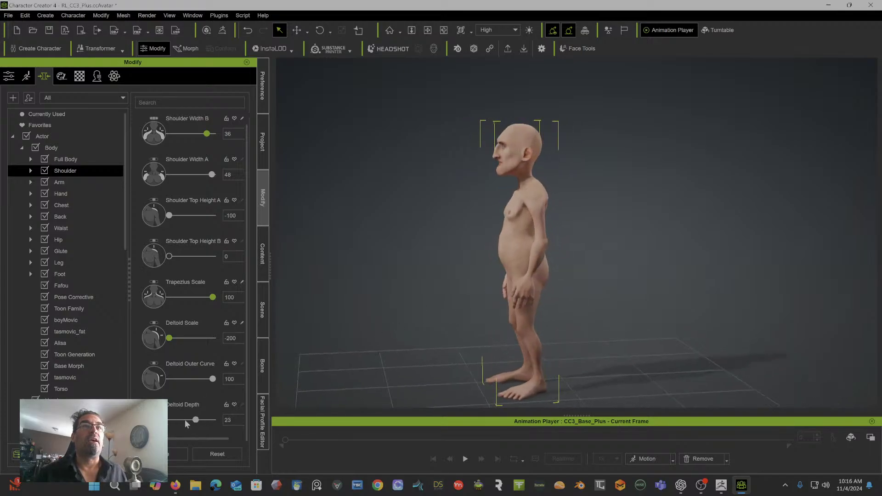
{"action": "mouse_move", "coordinate": [185, 420]}
{"action": "left_mouse_down"}
{"action": "mouse_move", "coordinate": [241, 418]}
{"action": "mouse_move", "coordinate": [198, 420]}
{"action": "left_mouse_up"}
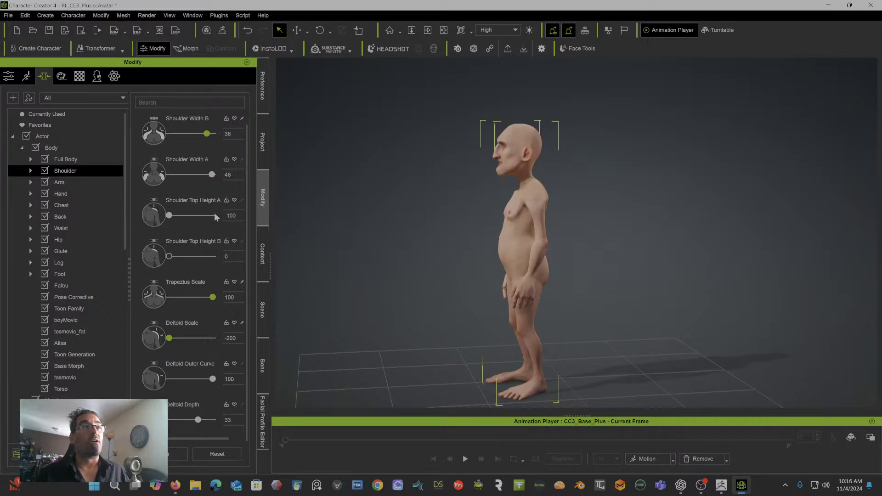
Step: Filter the Arm morphs for "wris" and set Wrist Scale to -200, checking the character from the front
{"action": "left_click", "coordinate": [80, 186]}
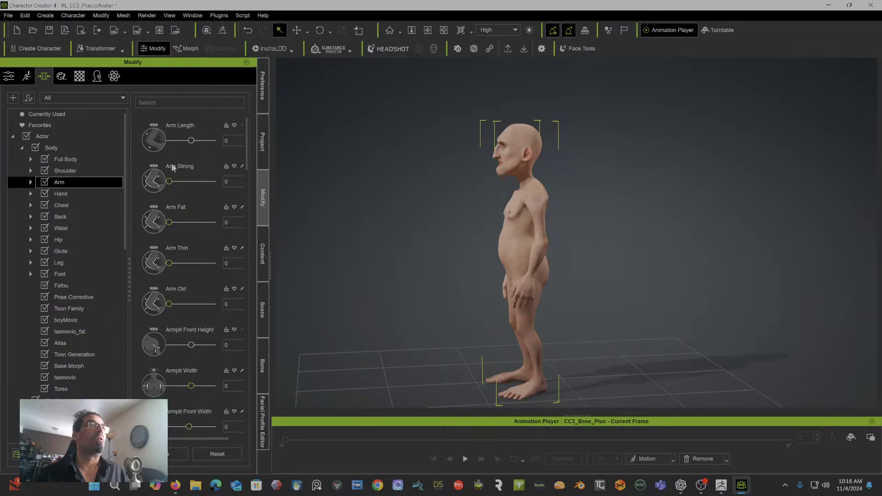
{"action": "left_click", "coordinate": [198, 102]}
{"action": "type", "text": "w"}
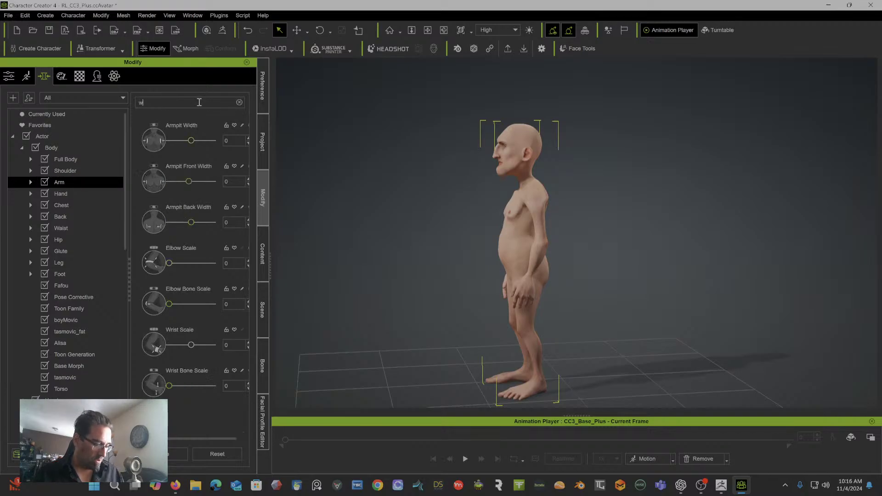
{"action": "type", "text": "ris"}
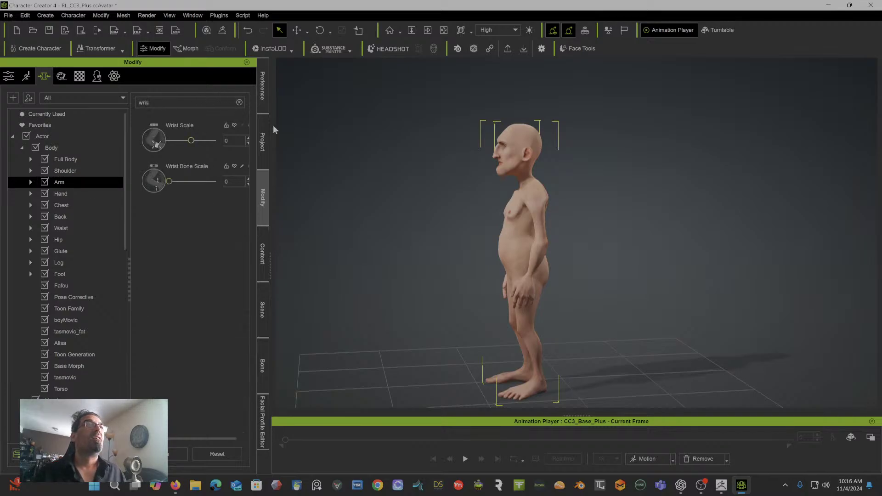
{"action": "left_click_drag", "start_coordinate": [192, 145], "coordinate": [151, 149]}
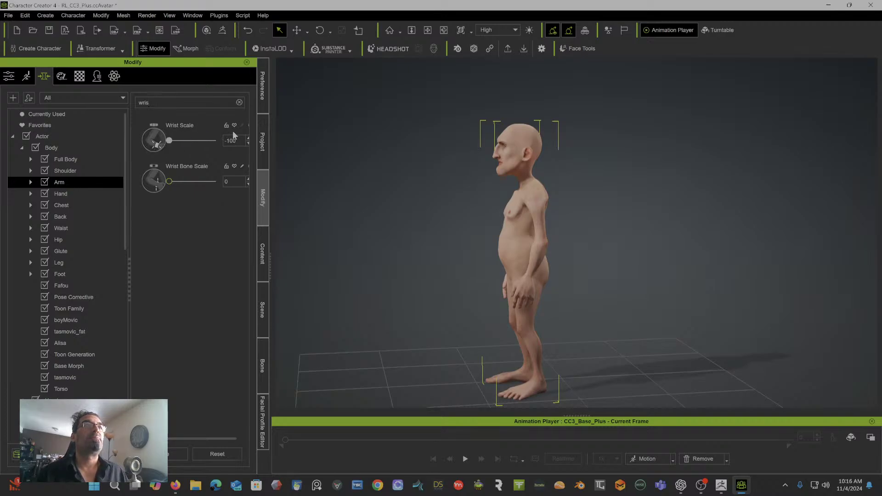
{"action": "left_click_drag", "start_coordinate": [241, 141], "coordinate": [221, 141]}
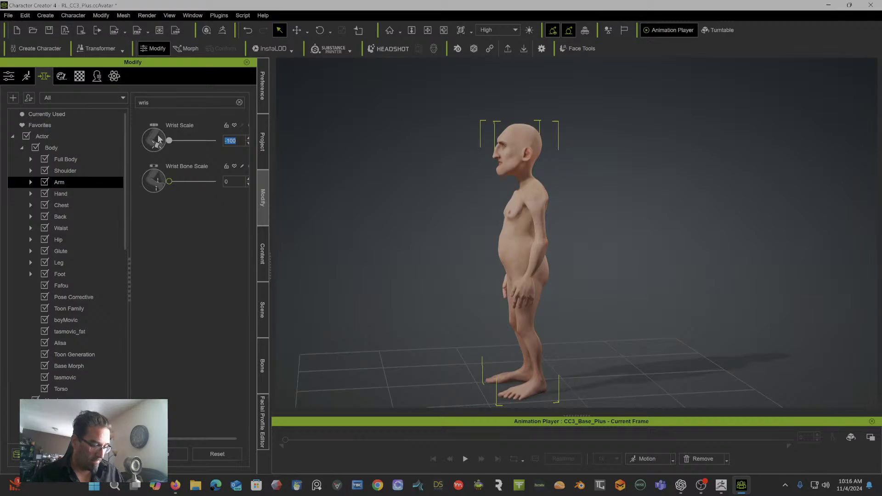
{"action": "type", "text": "-200"}
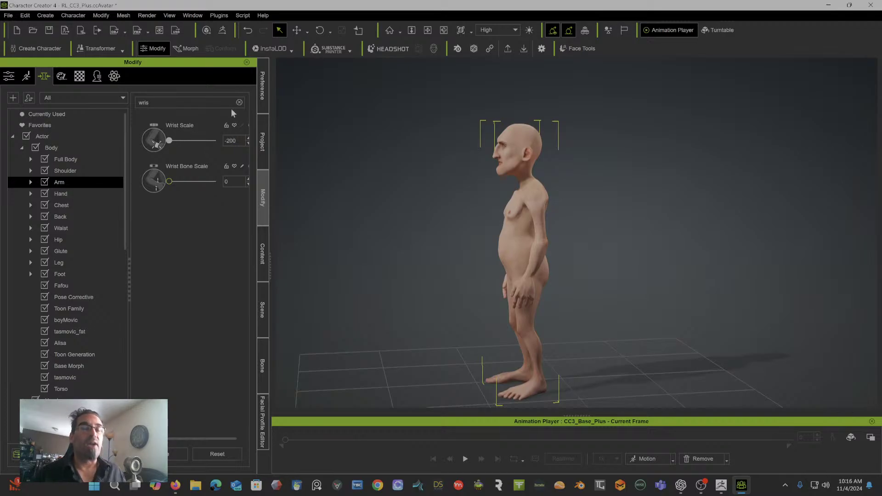
{"action": "right_click_drag", "start_coordinate": [478, 173], "coordinate": [610, 210]}
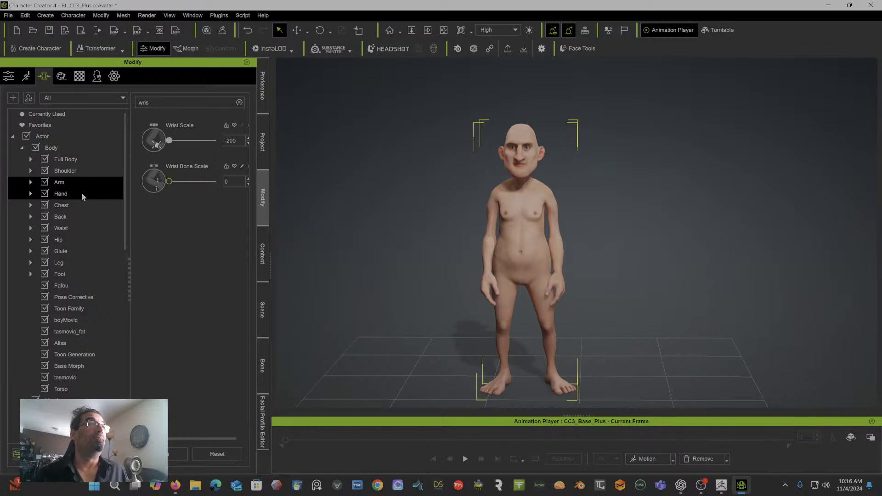
Step: Clear the wrist filter from the Arm morphs and set Arm Old to 29
{"action": "left_click", "coordinate": [238, 103]}
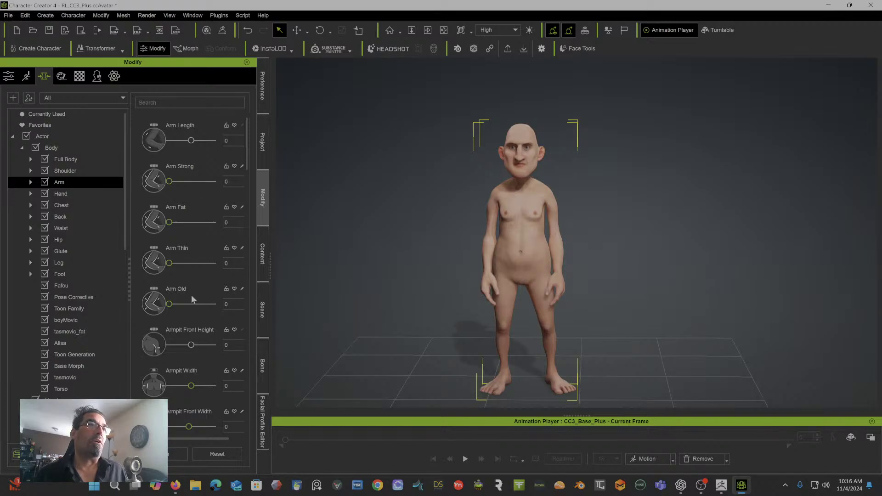
{"action": "mouse_move", "coordinate": [170, 304]}
{"action": "left_mouse_down"}
{"action": "mouse_move", "coordinate": [215, 305]}
{"action": "mouse_move", "coordinate": [182, 304]}
{"action": "left_mouse_up"}
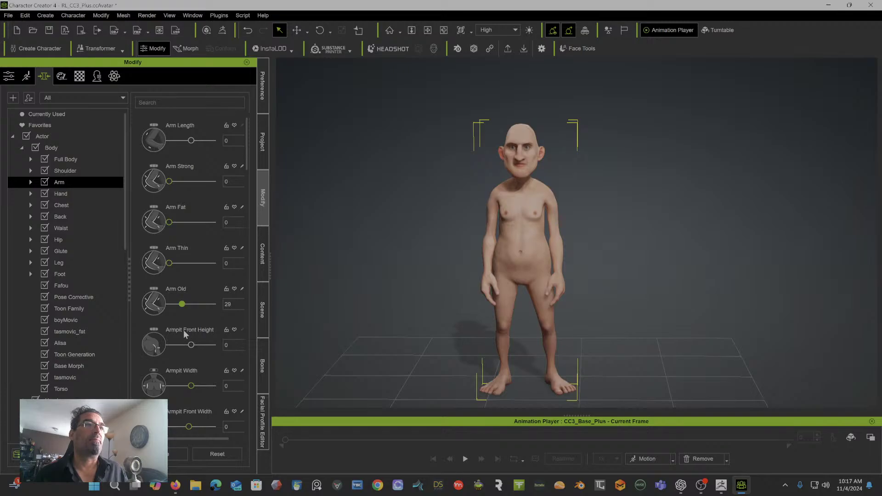
{"action": "scroll", "coordinate": [184, 329], "scroll_direction": "down", "scroll_amount": 3}
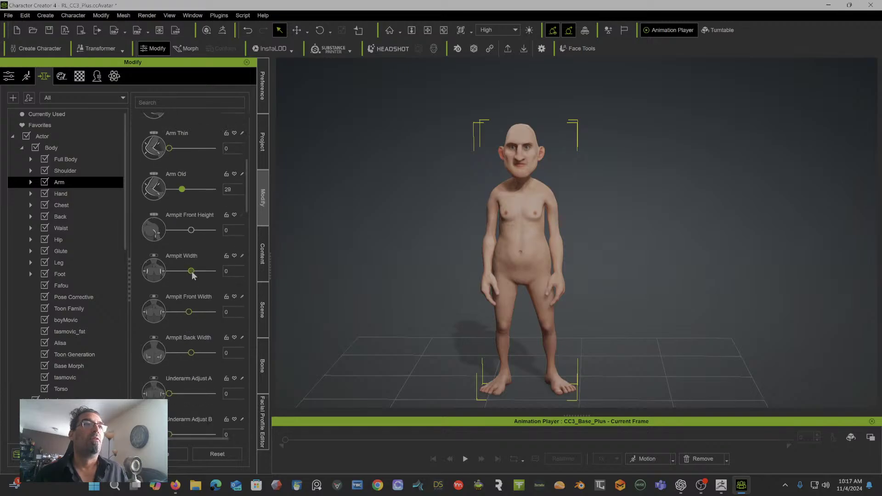
Step: Try the Armpit Width morph at -50, and settle it at 11
{"action": "mouse_move", "coordinate": [192, 275]}
{"action": "left_mouse_down"}
{"action": "mouse_move", "coordinate": [206, 272]}
{"action": "mouse_move", "coordinate": [185, 272]}
{"action": "left_mouse_up"}
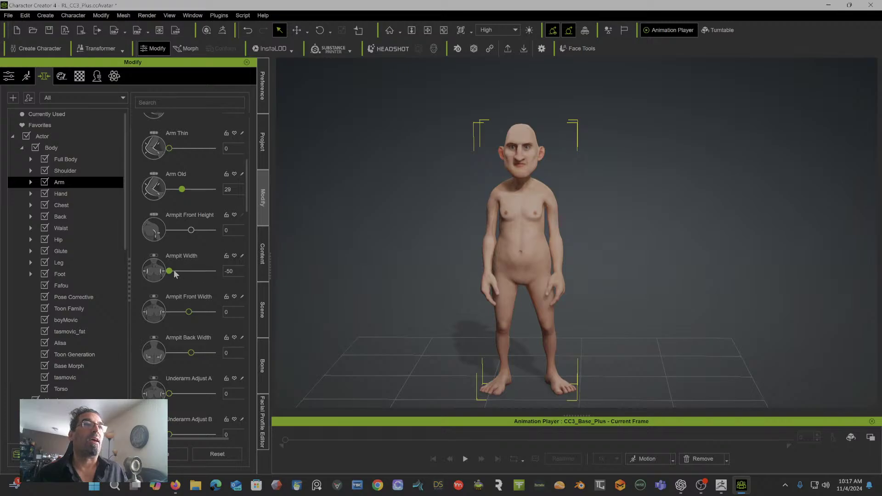
{"action": "left_click_drag", "start_coordinate": [175, 274], "coordinate": [197, 273]}
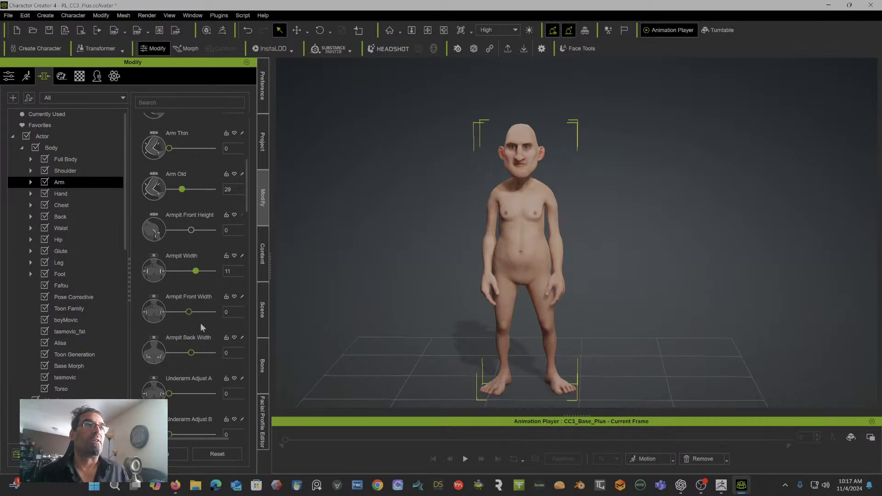
Step: Fill out the upper arms by setting Biceps Scale to 28 and Upper Arm Scale to 46
{"action": "scroll", "coordinate": [207, 299], "scroll_direction": "down", "scroll_amount": 1}
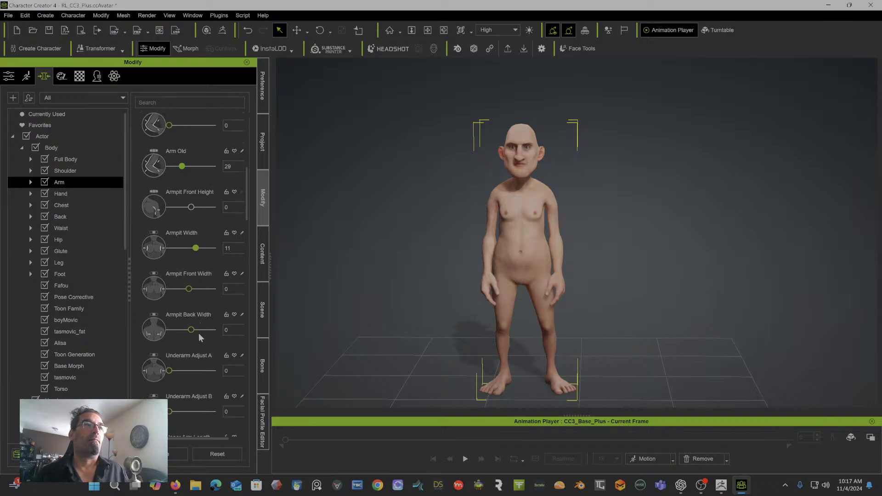
{"action": "scroll", "coordinate": [200, 337], "scroll_direction": "down", "scroll_amount": 5}
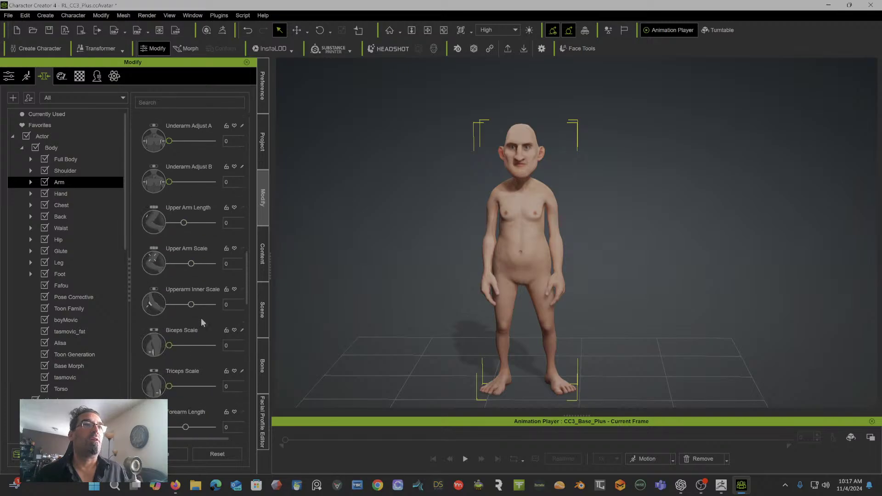
{"action": "scroll", "coordinate": [197, 322], "scroll_direction": "down", "scroll_amount": 2}
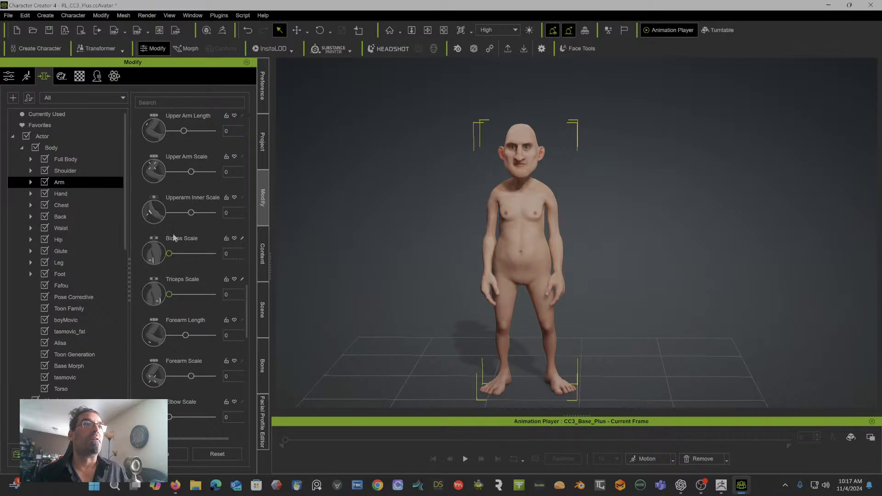
{"action": "mouse_move", "coordinate": [169, 252]}
{"action": "left_mouse_down"}
{"action": "mouse_move", "coordinate": [222, 244]}
{"action": "mouse_move", "coordinate": [183, 257]}
{"action": "left_mouse_up"}
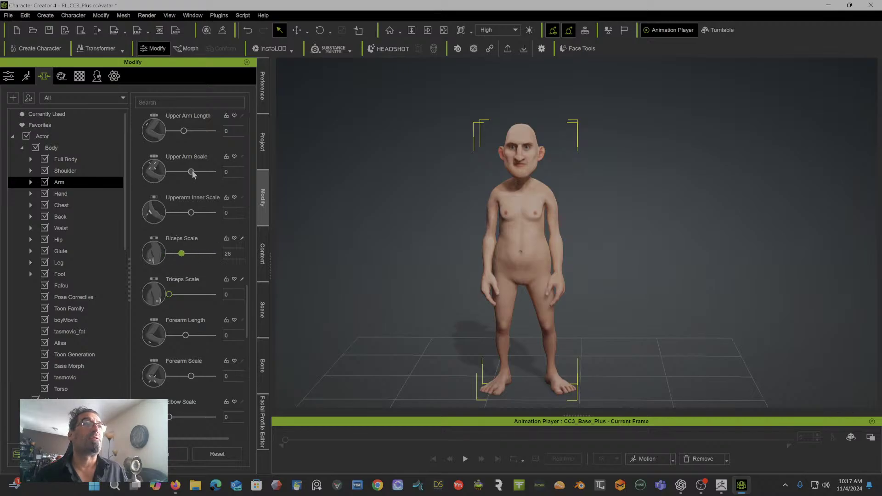
{"action": "left_click_drag", "start_coordinate": [193, 173], "coordinate": [204, 176]}
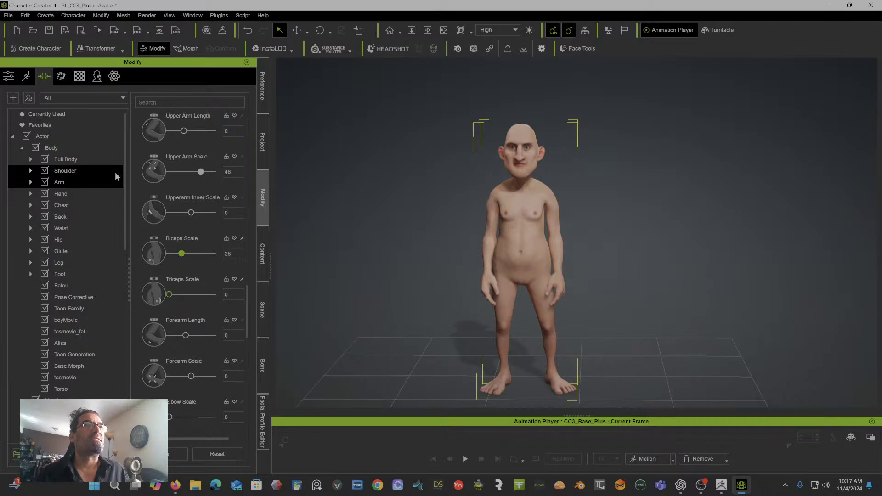
Step: Filter the Arm morphs for "wris" and set Wrist Scale to -100
{"action": "type", "text": "w"}
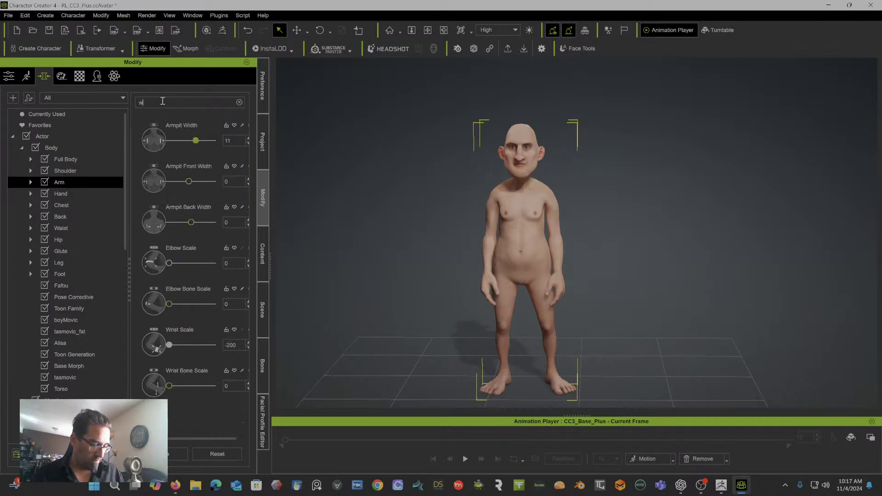
{"action": "type", "text": "ris"}
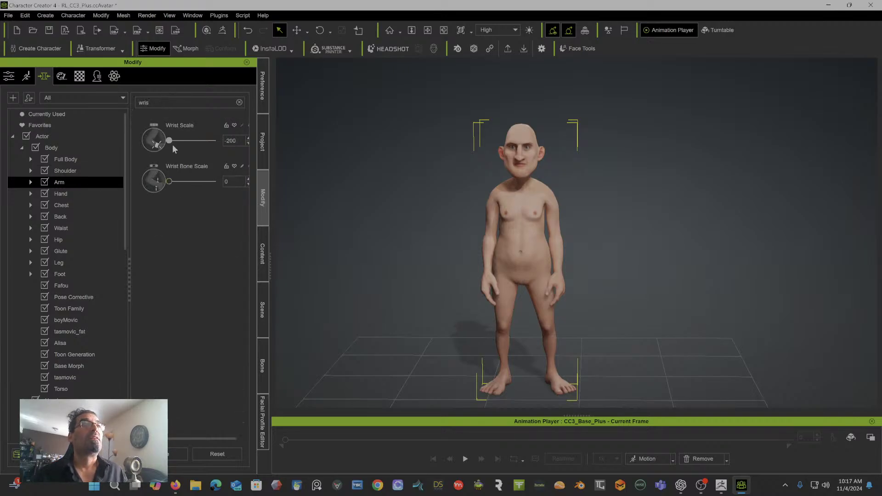
{"action": "left_click_drag", "start_coordinate": [237, 141], "coordinate": [149, 146]}
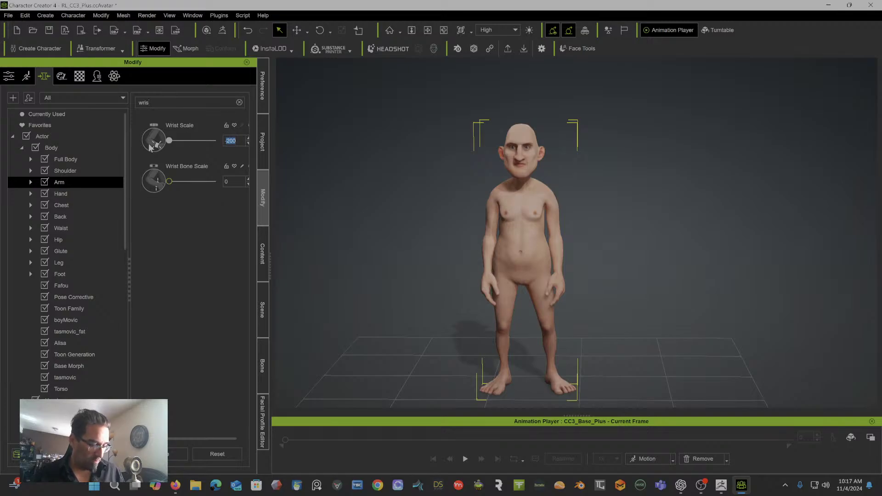
{"action": "type", "text": "-100"}
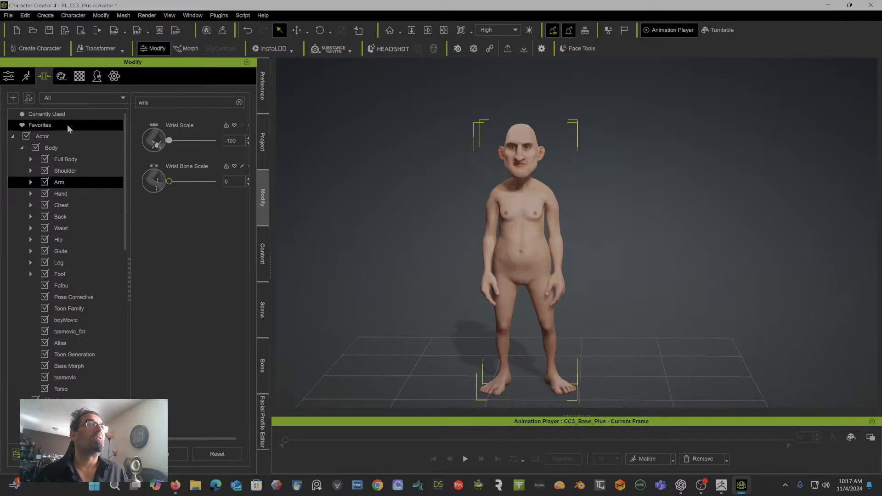
Step: Without the wrist filter, shorten the character by setting the leg morph Thigh Length to -16 and the chest morph Chest Height to -30
{"action": "left_click", "coordinate": [74, 261]}
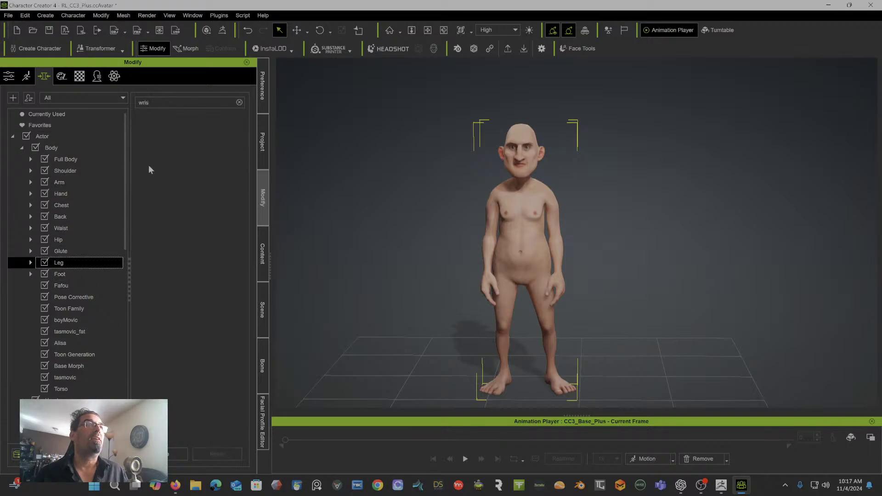
{"action": "left_click", "coordinate": [239, 102]}
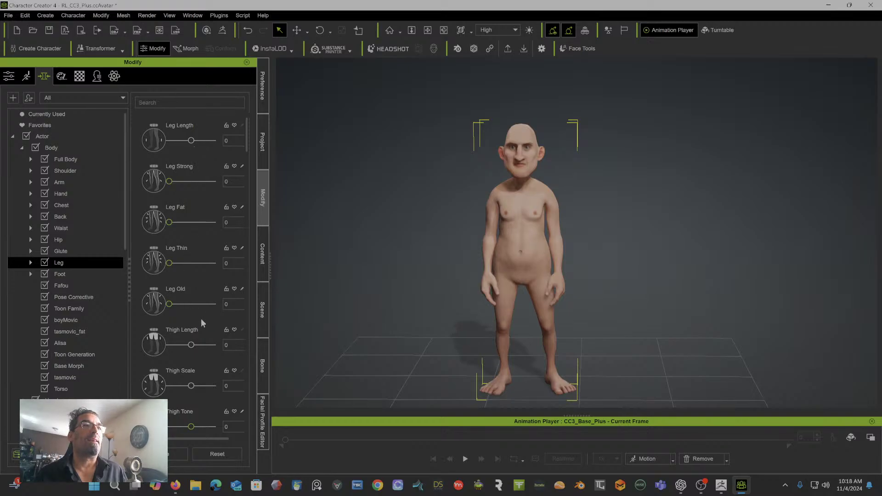
{"action": "left_click_drag", "start_coordinate": [192, 345], "coordinate": [188, 345]}
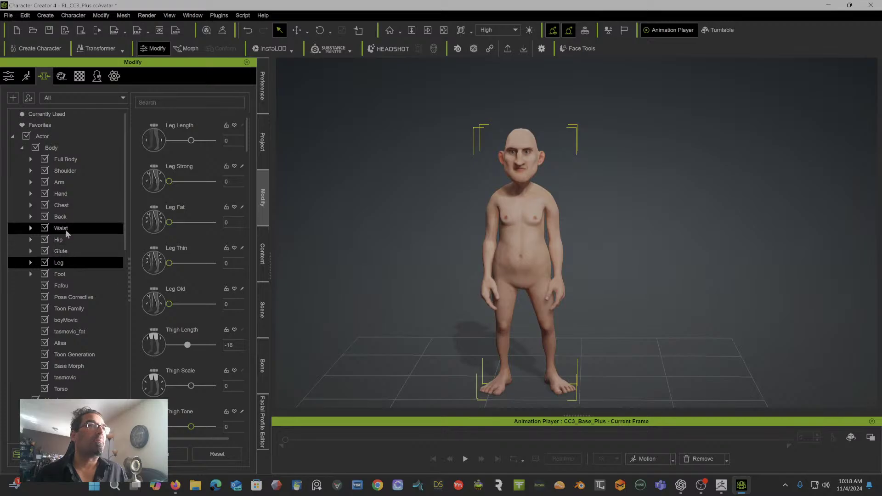
{"action": "left_click", "coordinate": [68, 206]}
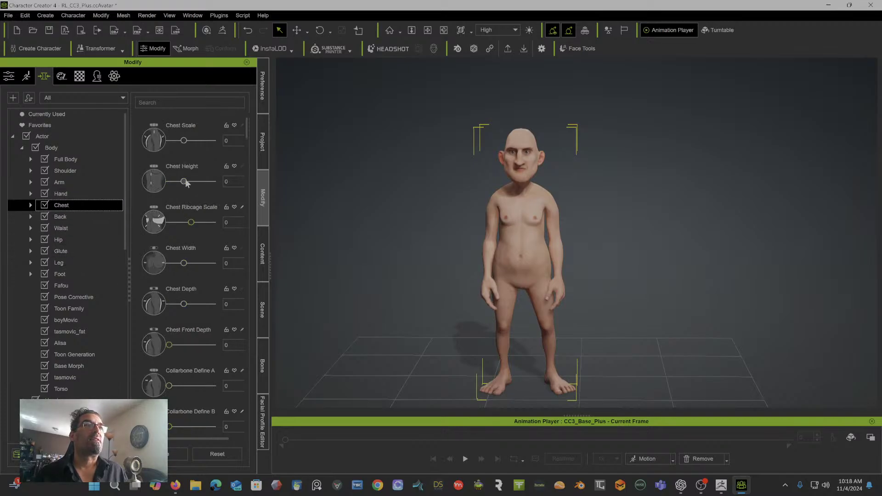
{"action": "left_click_drag", "start_coordinate": [184, 182], "coordinate": [169, 182]}
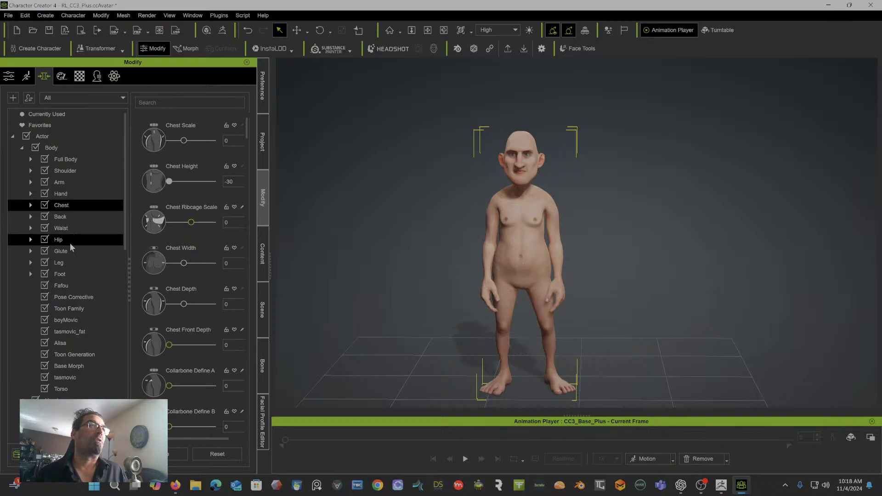
Step: Shorten the character's lower legs by setting Lower Leg Length to -25 in the Leg morphs
{"action": "left_click", "coordinate": [65, 263]}
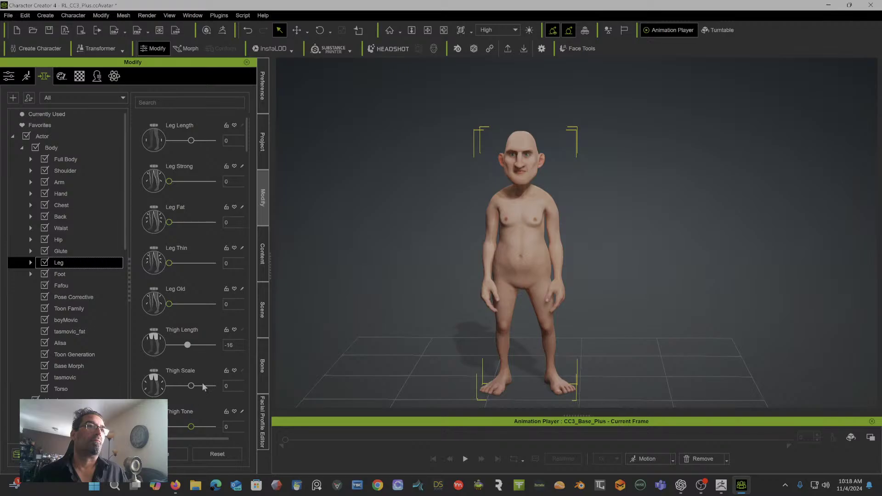
{"action": "scroll", "coordinate": [199, 376], "scroll_direction": "down", "scroll_amount": 3}
{"action": "scroll", "coordinate": [189, 347], "scroll_direction": "down", "scroll_amount": 2}
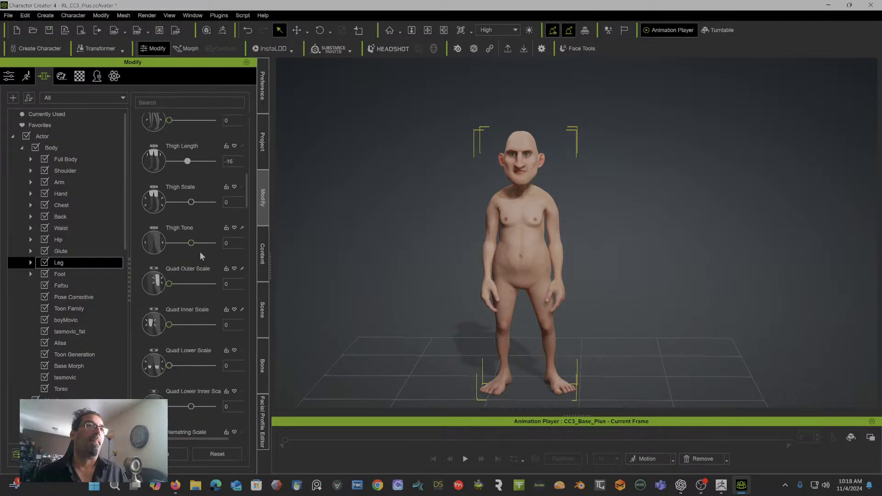
{"action": "scroll", "coordinate": [187, 303], "scroll_direction": "down", "scroll_amount": 3}
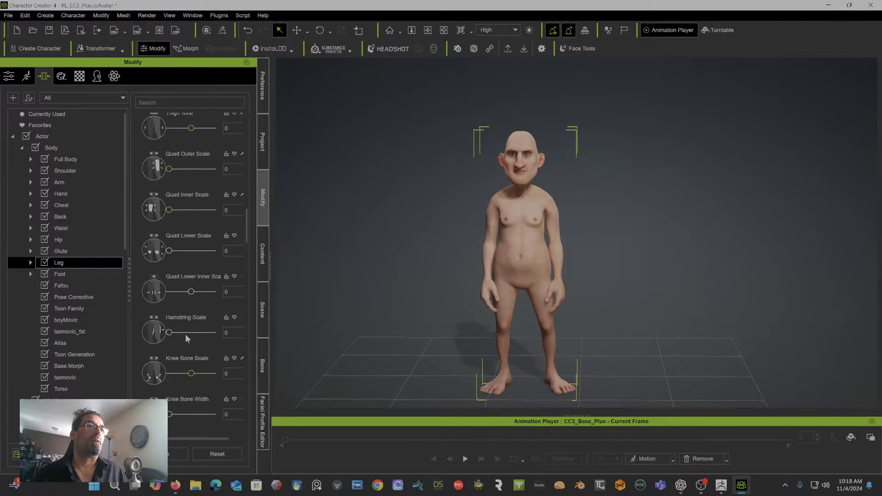
{"action": "scroll", "coordinate": [189, 337], "scroll_direction": "down", "scroll_amount": 4}
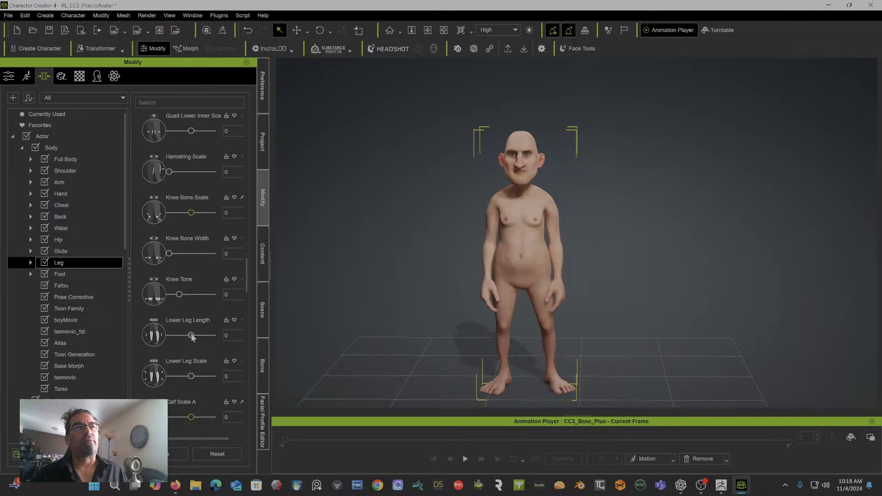
{"action": "left_click_drag", "start_coordinate": [191, 335], "coordinate": [186, 338]}
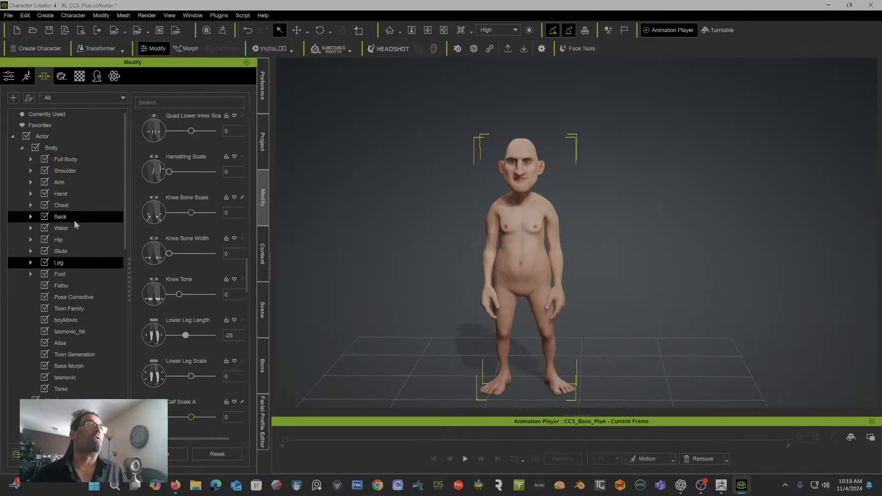
Step: In the Hip morphs, set Hip Length A to -44 and Hip Length B to 39
{"action": "left_click", "coordinate": [70, 240]}
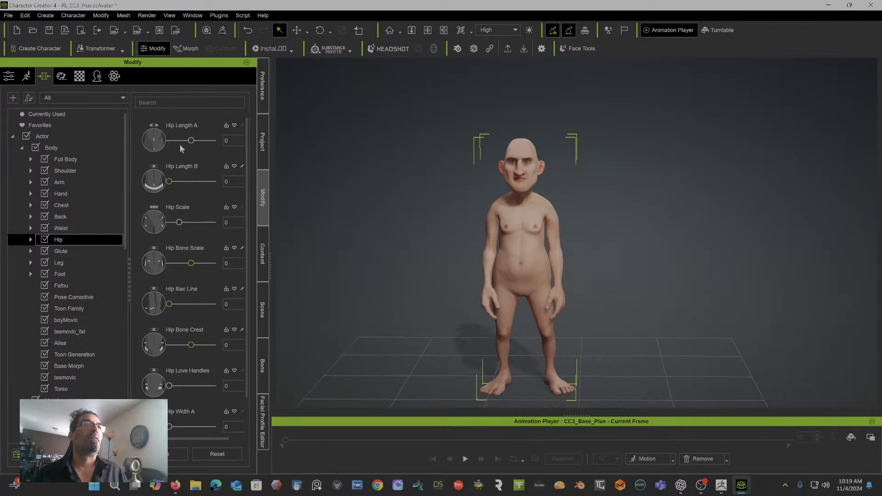
{"action": "left_click_drag", "start_coordinate": [191, 142], "coordinate": [180, 142]}
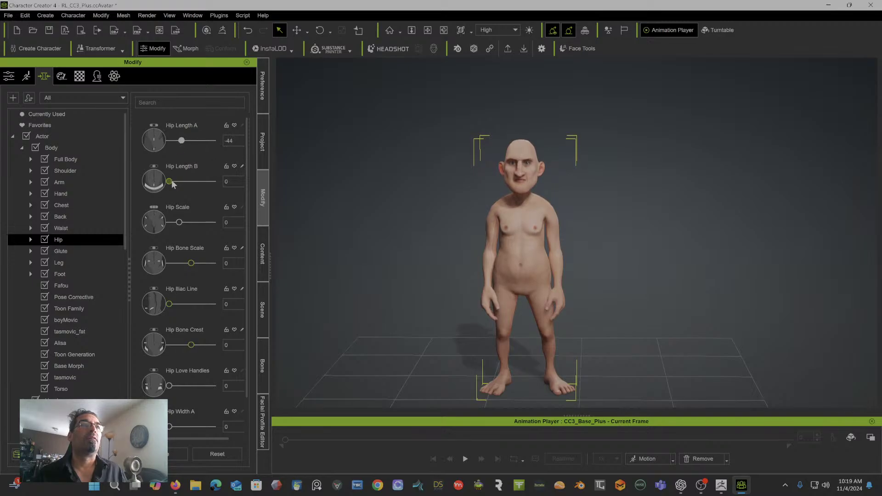
{"action": "left_click_drag", "start_coordinate": [171, 181], "coordinate": [189, 183]}
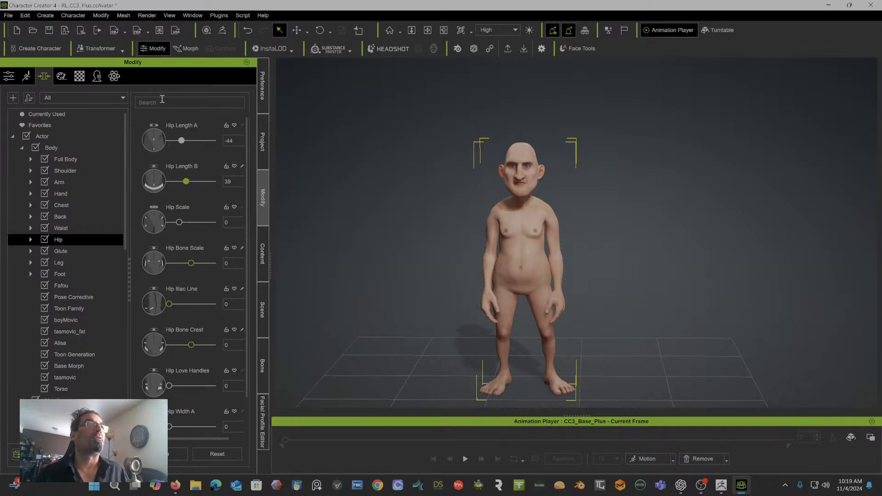
Step: Filter the Arm morphs for "fore", set Forearm Length to -29, and clear the filter
{"action": "left_click", "coordinate": [75, 181]}
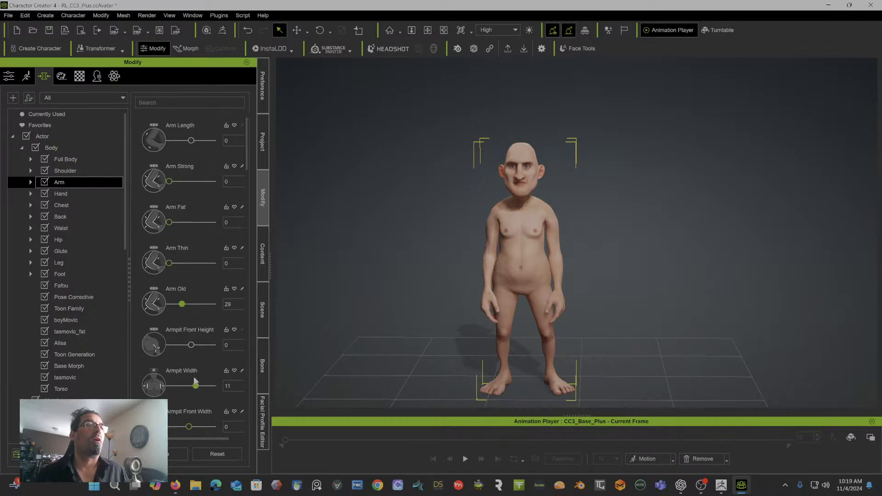
{"action": "scroll", "coordinate": [208, 389], "scroll_direction": "down", "scroll_amount": 1}
{"action": "scroll", "coordinate": [206, 384], "scroll_direction": "down", "scroll_amount": 2}
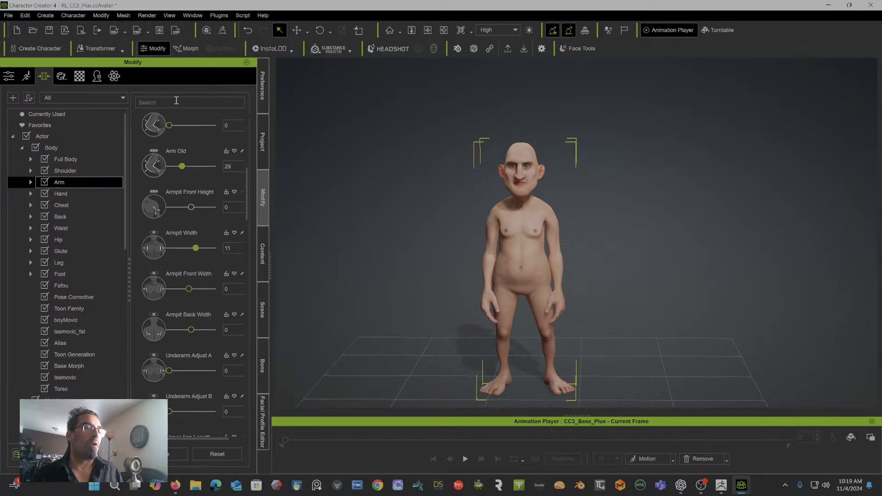
{"action": "left_click", "coordinate": [176, 100]}
{"action": "type", "text": "fore"}
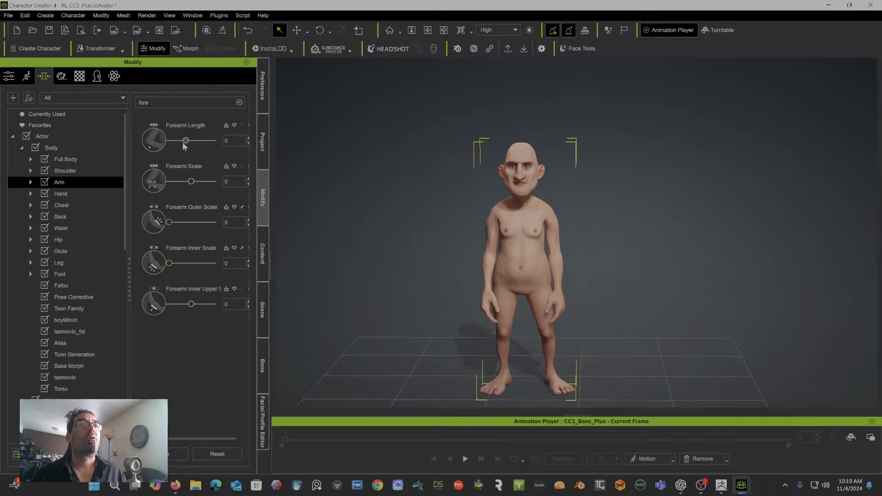
{"action": "left_click_drag", "start_coordinate": [183, 146], "coordinate": [178, 145]}
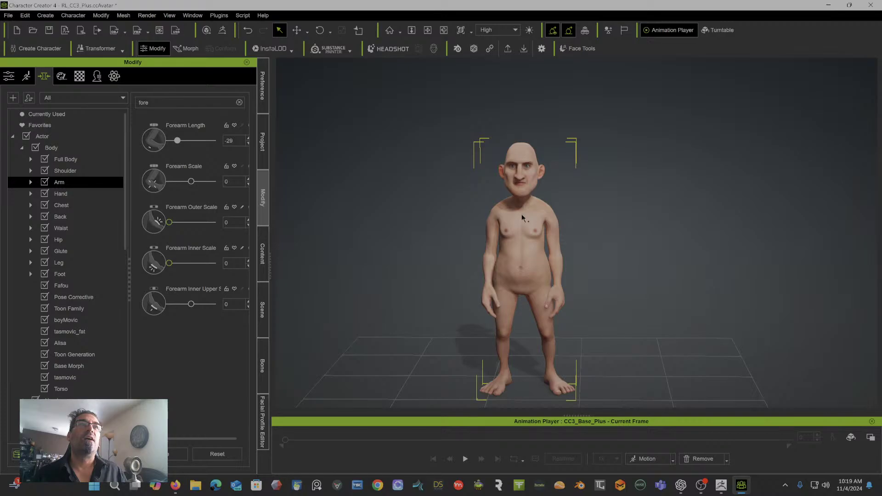
{"action": "left_click", "coordinate": [239, 102]}
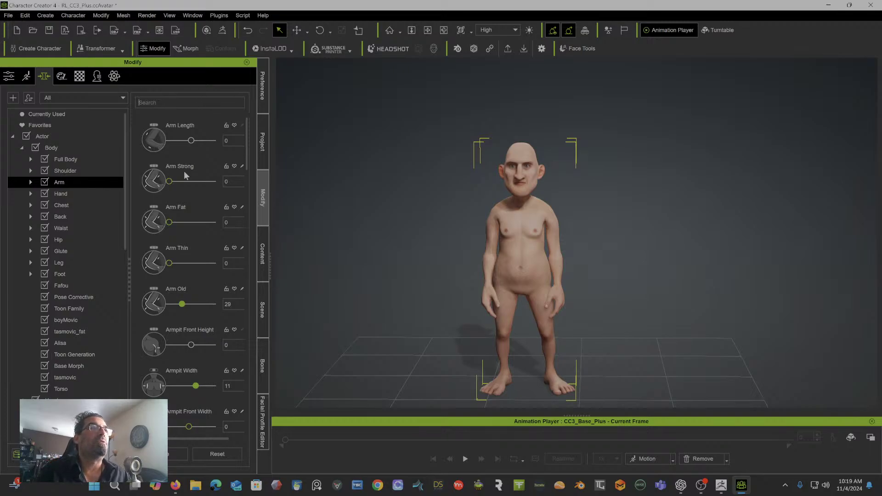
Step: Narrow the torso by setting Chest Width in the Chest morphs to -100, beyond the range of its slider
{"action": "left_click", "coordinate": [87, 205]}
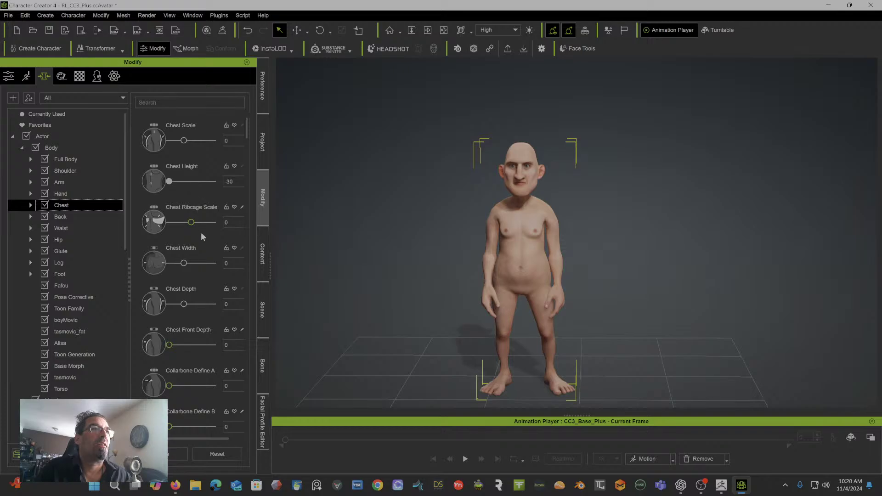
{"action": "left_click_drag", "start_coordinate": [184, 263], "coordinate": [169, 264]}
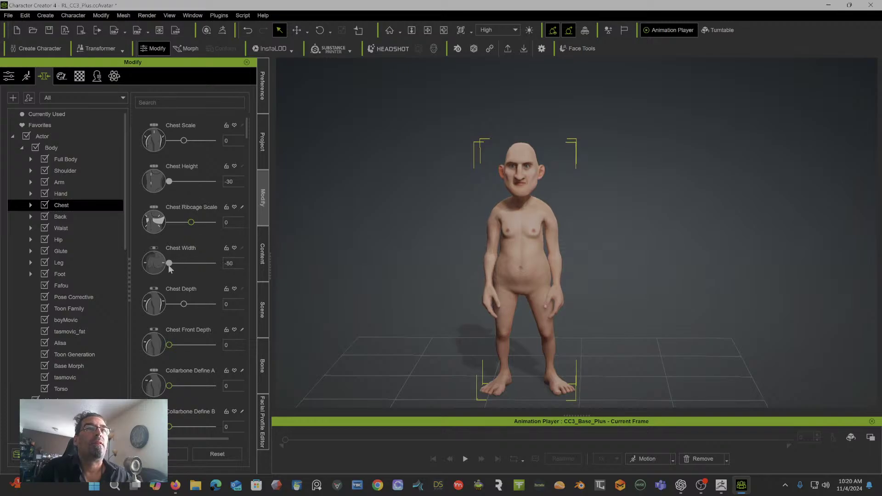
{"action": "double_click", "coordinate": [229, 263]}
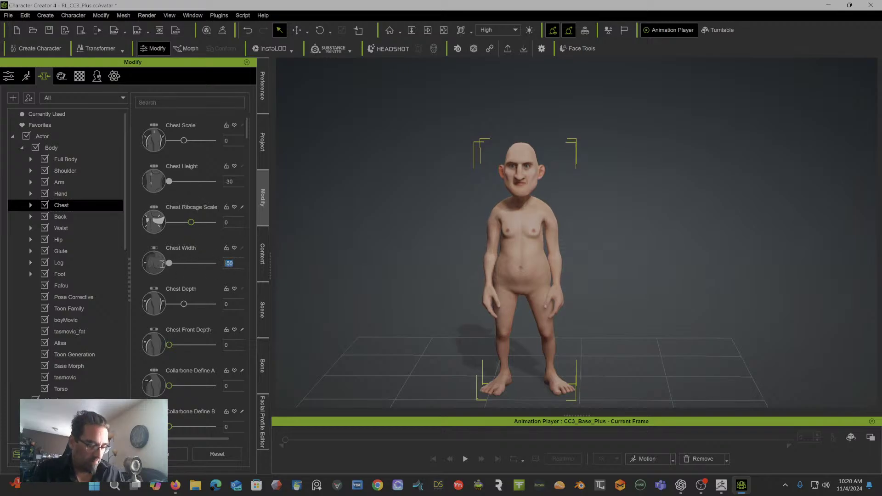
{"action": "type", "text": "-100"}
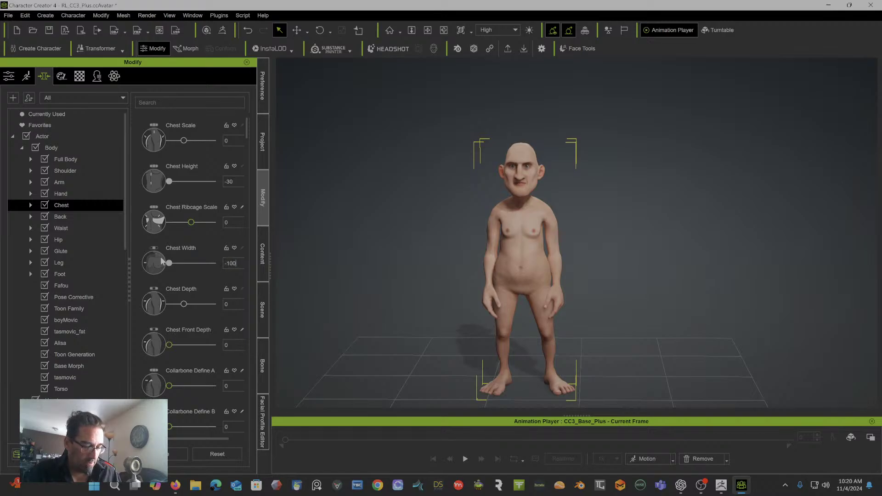
{"action": "key", "text": "Return"}
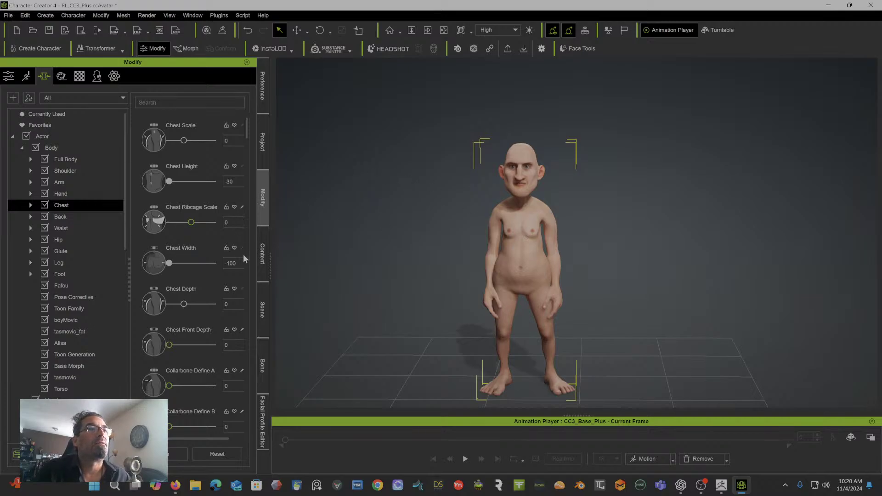
Step: Ease the torso narrowing by setting Chest Width in the Chest morphs to -50
{"action": "double_click", "coordinate": [229, 263]}
{"action": "type", "text": "-"}
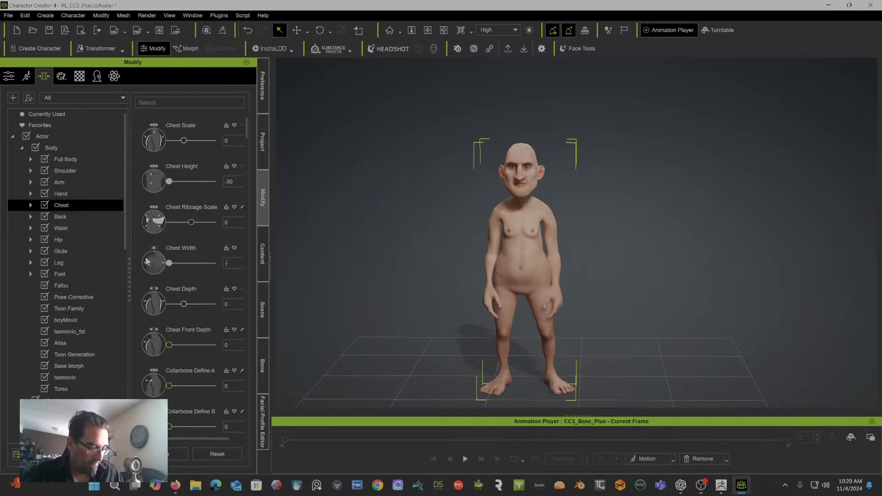
{"action": "type", "text": "50"}
{"action": "key", "text": "Return"}
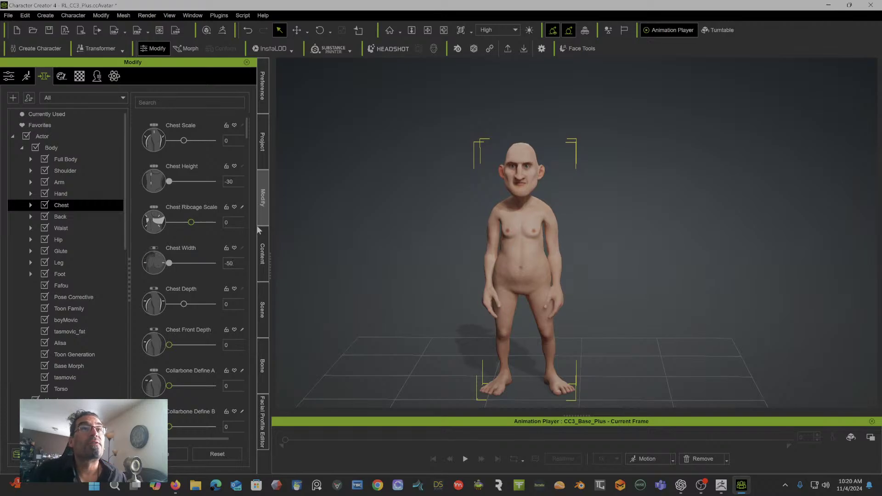
Step: In the Arm morphs, set Upper Arm Scale to -5 and Armpit Width to -50
{"action": "left_click", "coordinate": [78, 182]}
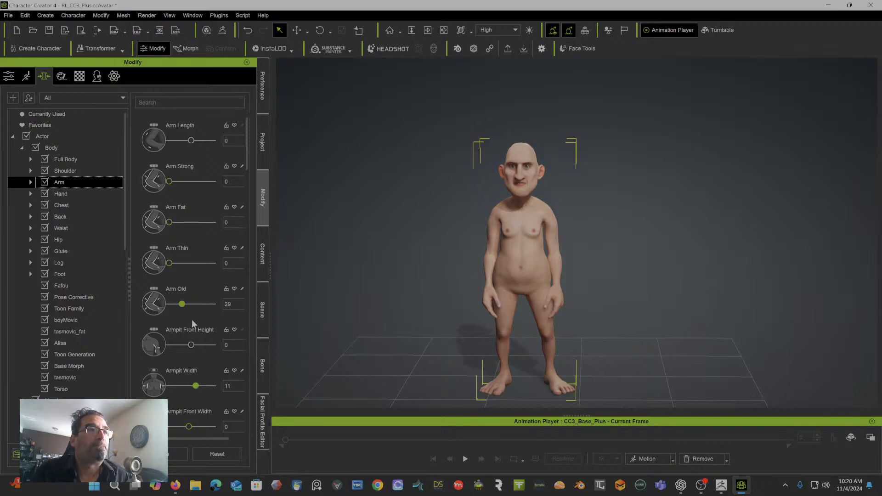
{"action": "scroll", "coordinate": [202, 349], "scroll_direction": "down", "scroll_amount": 5}
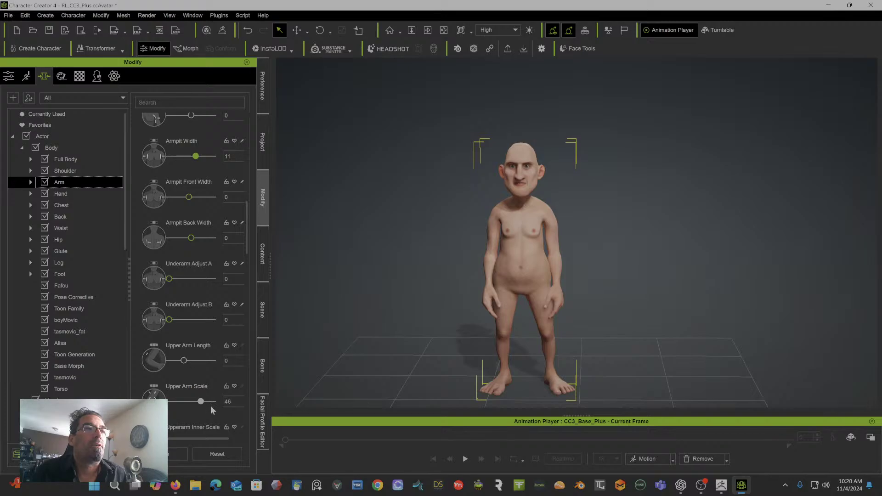
{"action": "mouse_move", "coordinate": [201, 401]}
{"action": "left_mouse_down"}
{"action": "mouse_move", "coordinate": [175, 401]}
{"action": "mouse_move", "coordinate": [190, 401]}
{"action": "left_mouse_up"}
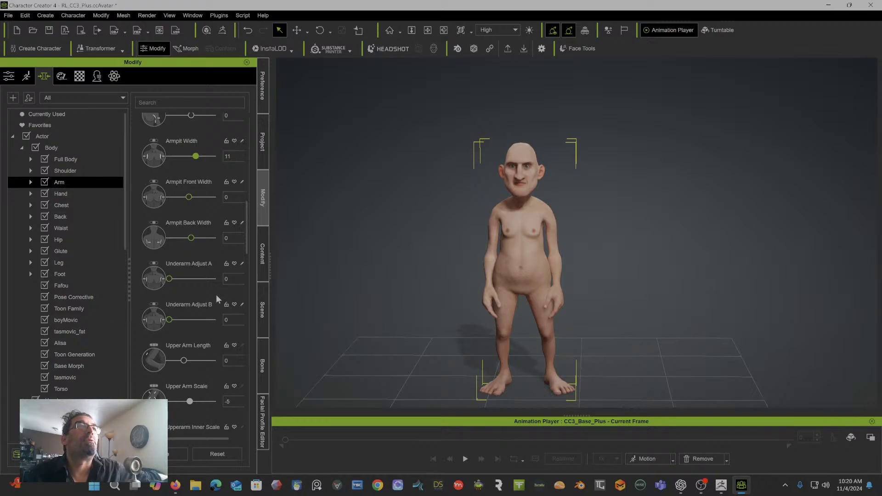
{"action": "mouse_move", "coordinate": [196, 157]}
{"action": "left_mouse_down"}
{"action": "mouse_move", "coordinate": [176, 158]}
{"action": "mouse_move", "coordinate": [200, 158]}
{"action": "left_mouse_up"}
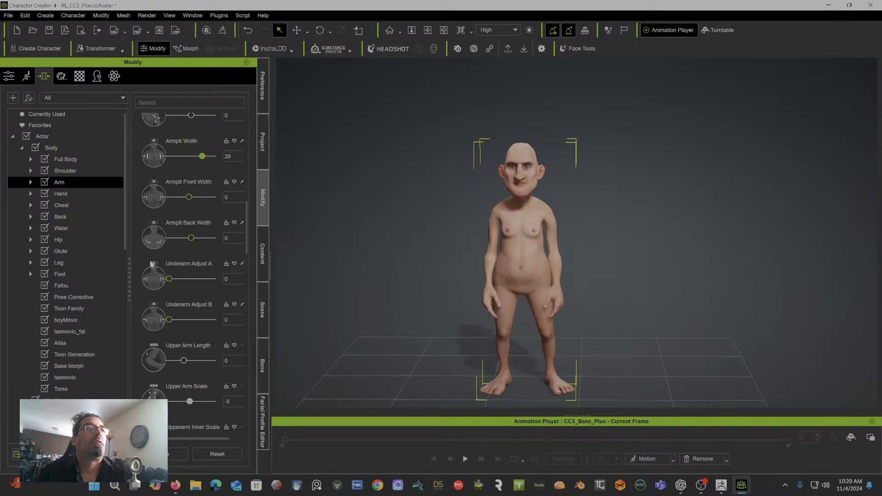
{"action": "scroll", "coordinate": [219, 156], "scroll_direction": "up", "scroll_amount": 2}
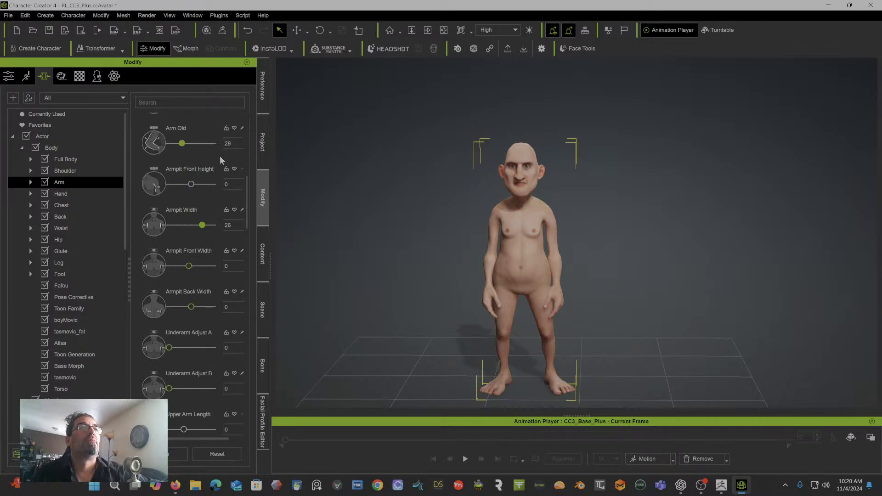
{"action": "left_click_drag", "start_coordinate": [203, 225], "coordinate": [155, 228]}
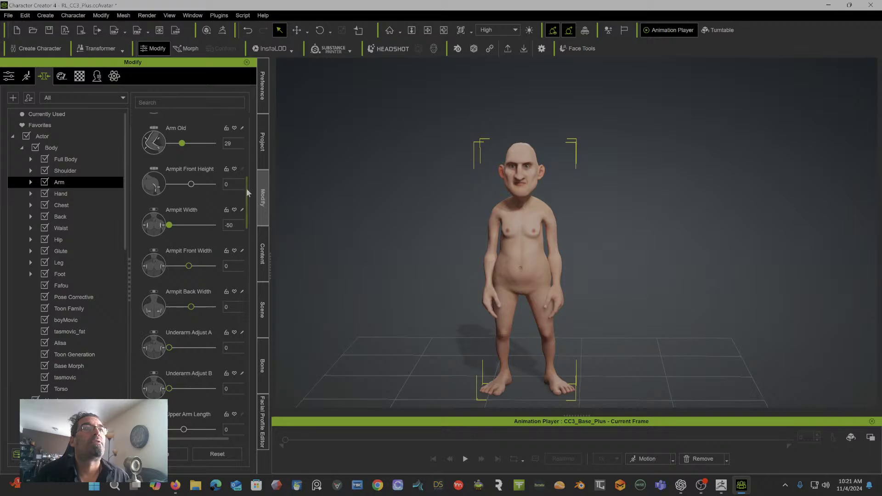
Step: Look through the remaining Arm morphs and narrow the shoulders by setting Shoulder Width B in the Shoulder morphs to -20
{"action": "scroll", "coordinate": [243, 172], "scroll_direction": "up", "scroll_amount": 1}
{"action": "left_click_drag", "start_coordinate": [243, 170], "coordinate": [239, 128]}
{"action": "scroll", "coordinate": [240, 125], "scroll_direction": "down", "scroll_amount": 4}
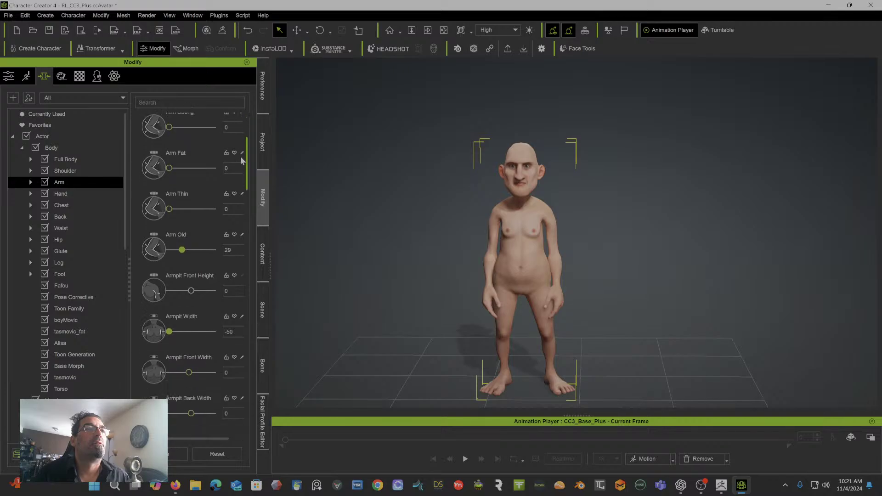
{"action": "scroll", "coordinate": [240, 196], "scroll_direction": "down", "scroll_amount": 1}
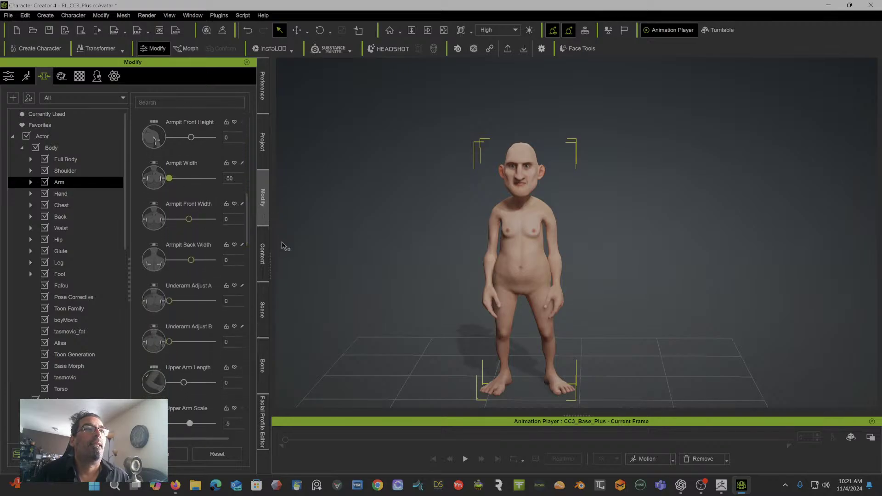
{"action": "left_click_drag", "start_coordinate": [247, 239], "coordinate": [249, 350]}
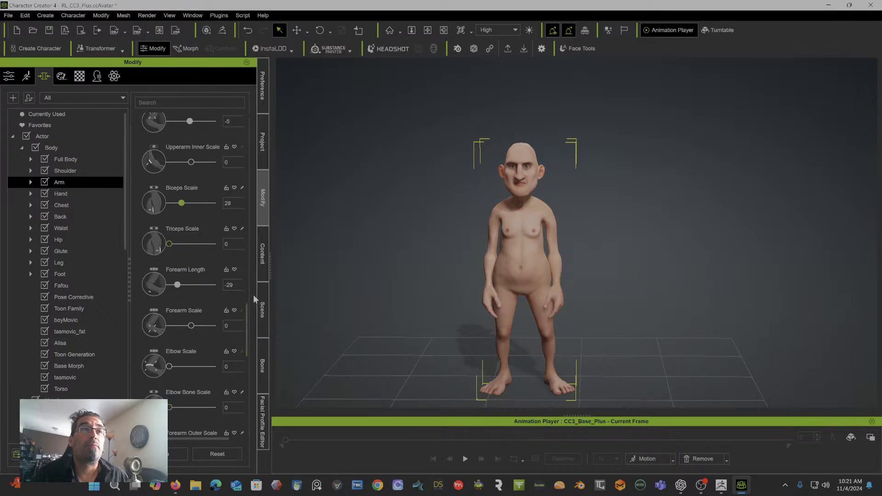
{"action": "left_click_drag", "start_coordinate": [247, 307], "coordinate": [243, 401]}
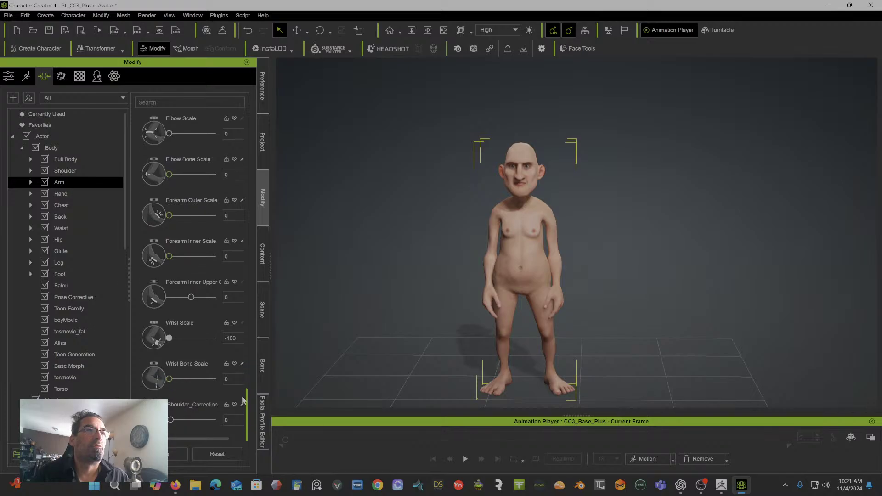
{"action": "left_click", "coordinate": [84, 167]}
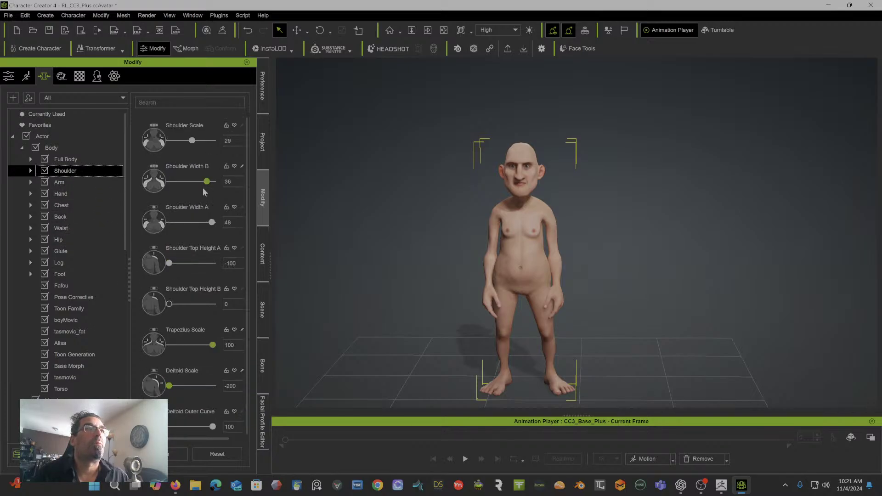
{"action": "left_click_drag", "start_coordinate": [207, 185], "coordinate": [183, 190]}
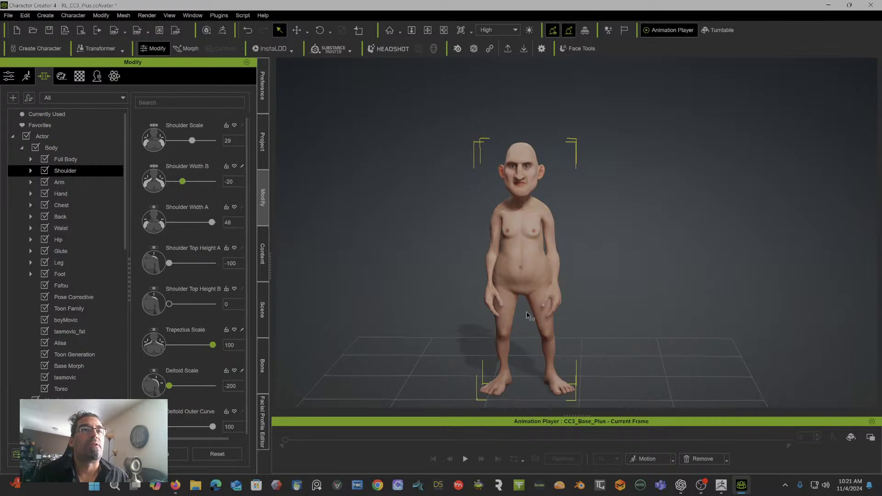
Step: Put the character into the A-Pose calibration pose and check the body from the front
{"action": "left_click", "coordinate": [675, 459]}
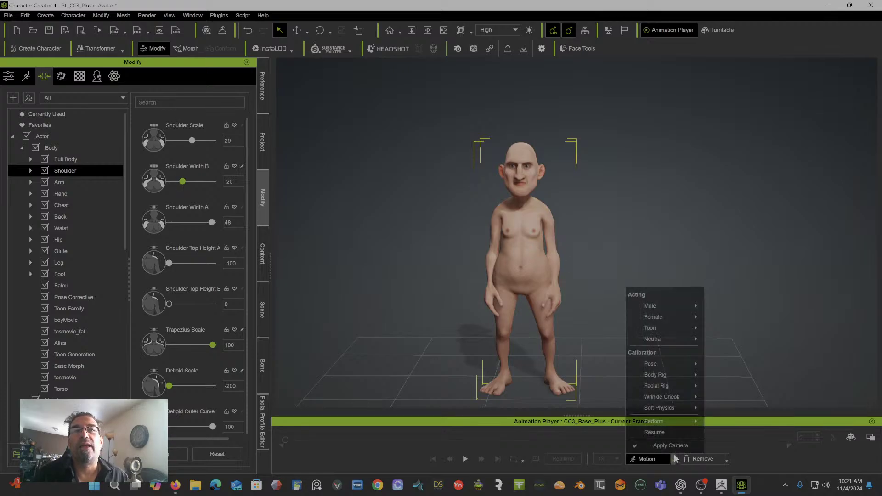
{"action": "mouse_move", "coordinate": [666, 368]}
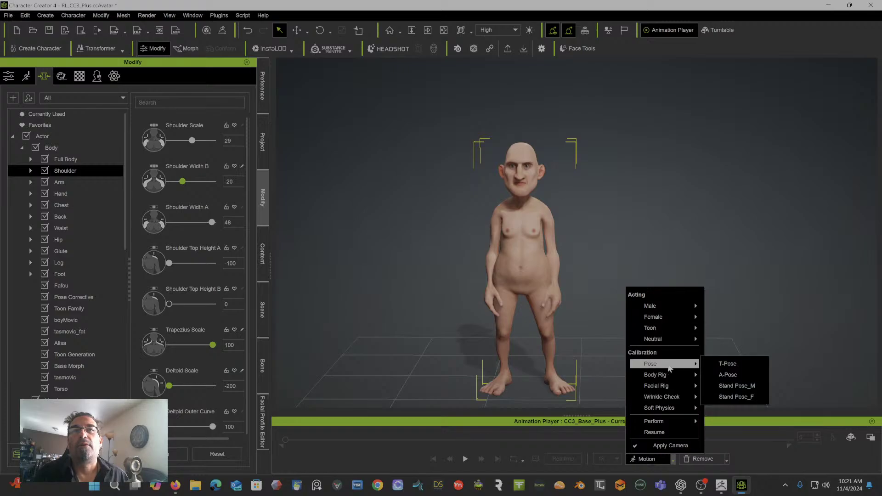
{"action": "left_click", "coordinate": [742, 374]}
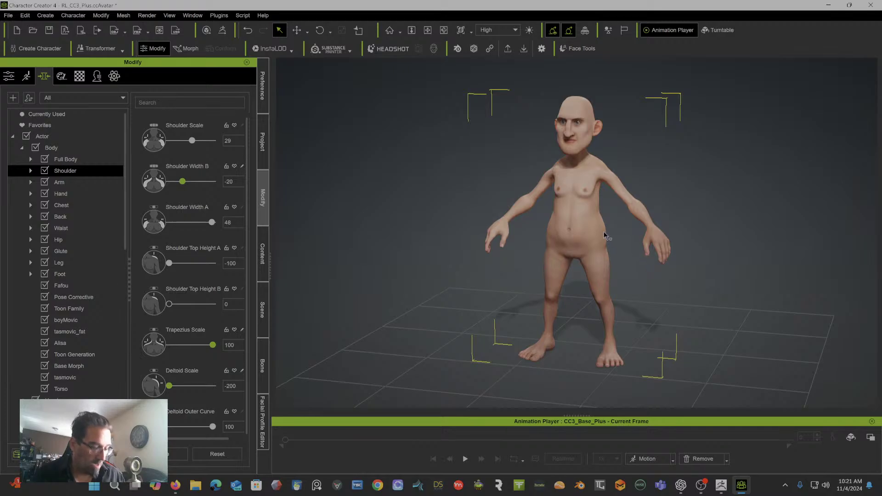
{"action": "right_click_drag", "start_coordinate": [605, 234], "coordinate": [669, 206]}
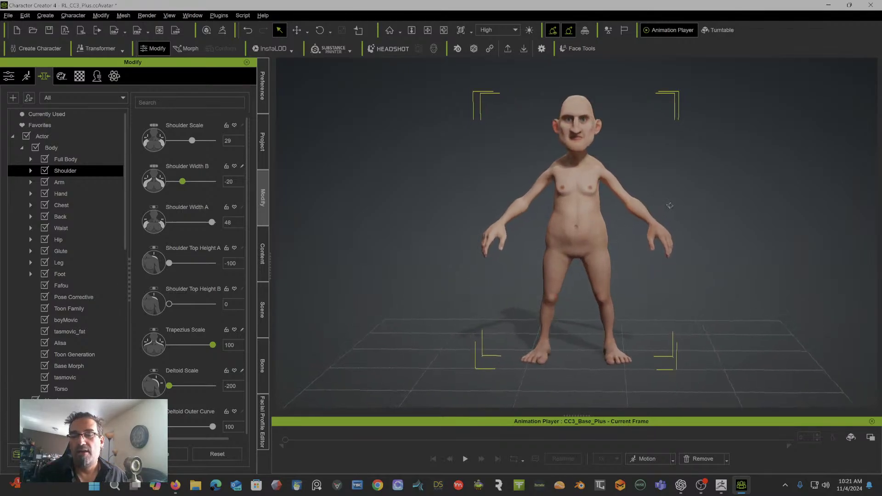
{"action": "right_click_drag", "start_coordinate": [670, 206], "coordinate": [680, 205]}
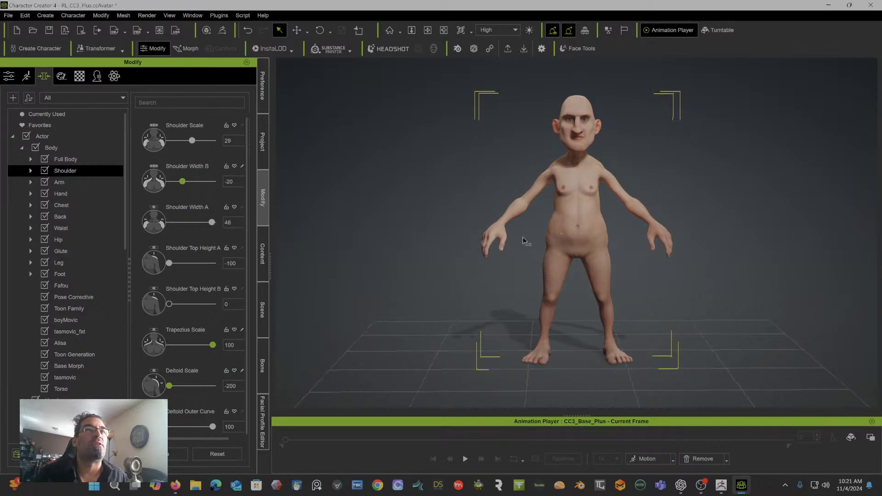
Step: Slim the midsection by setting Abdomen Scale in the Waist morphs to -70 and Hip Scale in the Hip morphs to -30
{"action": "left_click", "coordinate": [78, 228]}
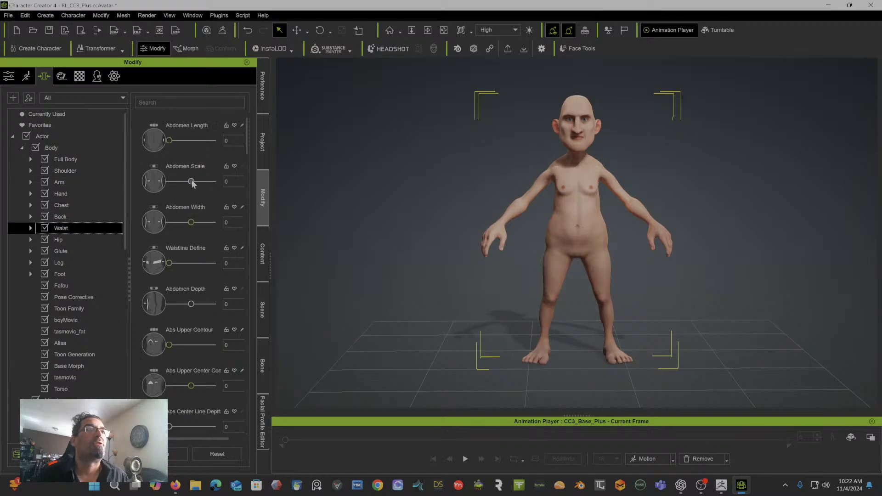
{"action": "left_click_drag", "start_coordinate": [191, 182], "coordinate": [178, 183]}
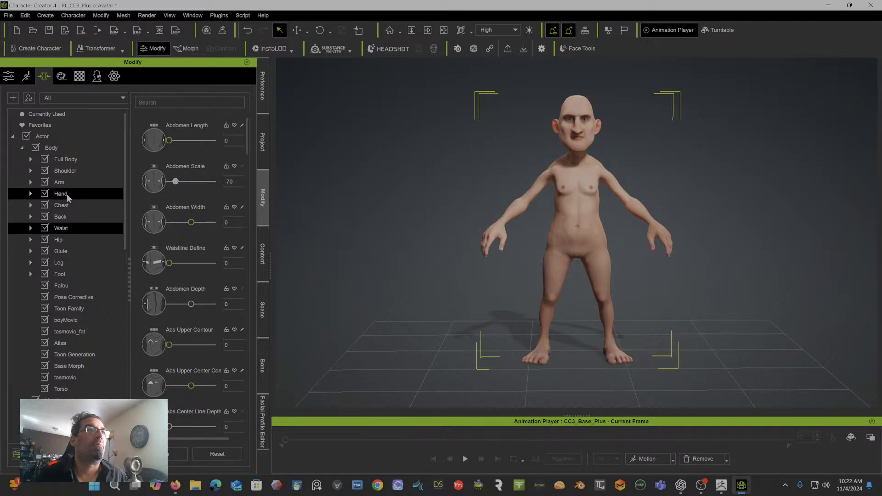
{"action": "left_click", "coordinate": [83, 239]}
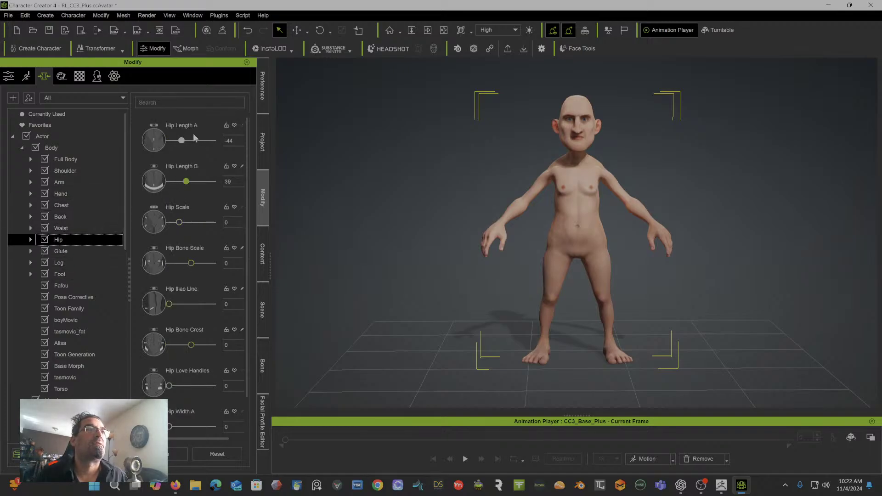
{"action": "left_click_drag", "start_coordinate": [179, 222], "coordinate": [165, 229]}
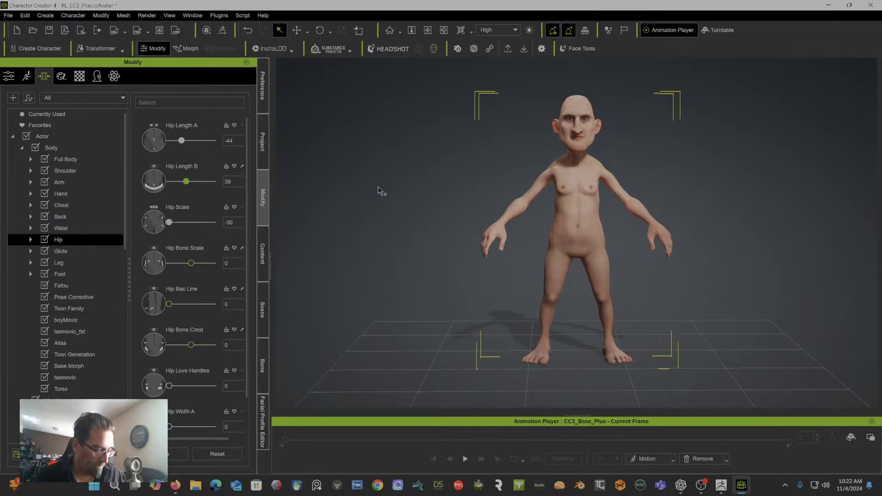
Step: Shrink the character's head by setting Head Scale in the Full Head morphs to -35
{"action": "right_click_drag", "start_coordinate": [461, 179], "coordinate": [358, 177]}
{"action": "scroll", "coordinate": [334, 163], "scroll_direction": "up", "scroll_amount": 3}
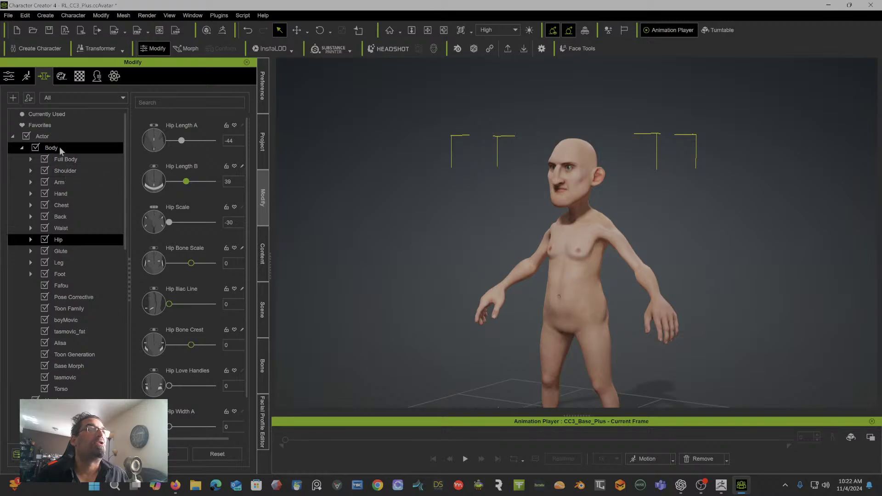
{"action": "left_click", "coordinate": [22, 147]}
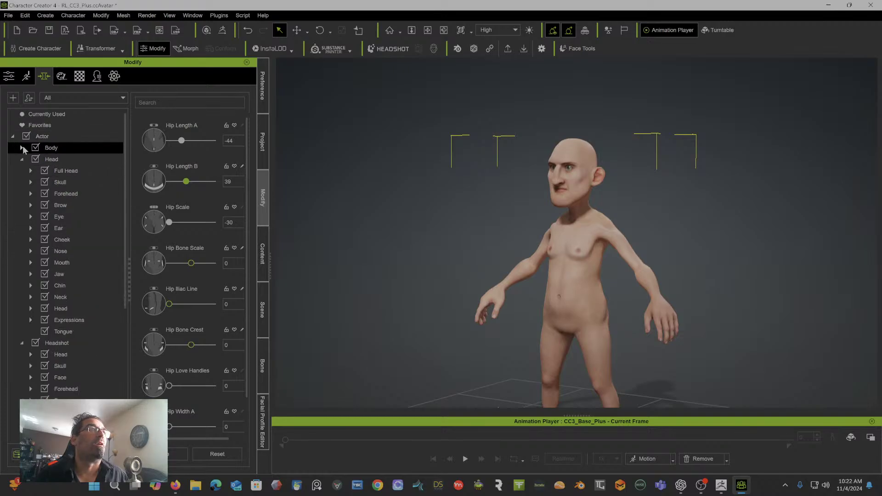
{"action": "left_click", "coordinate": [67, 171]}
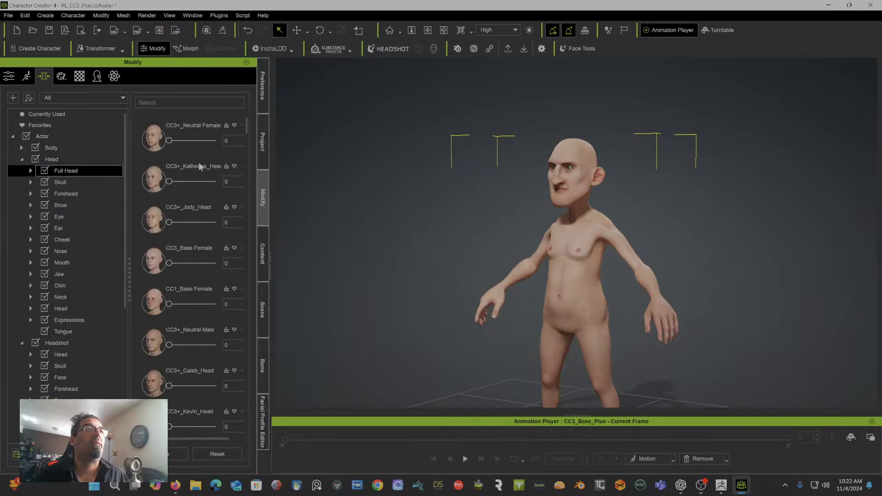
{"action": "scroll", "coordinate": [203, 211], "scroll_direction": "down", "scroll_amount": 4}
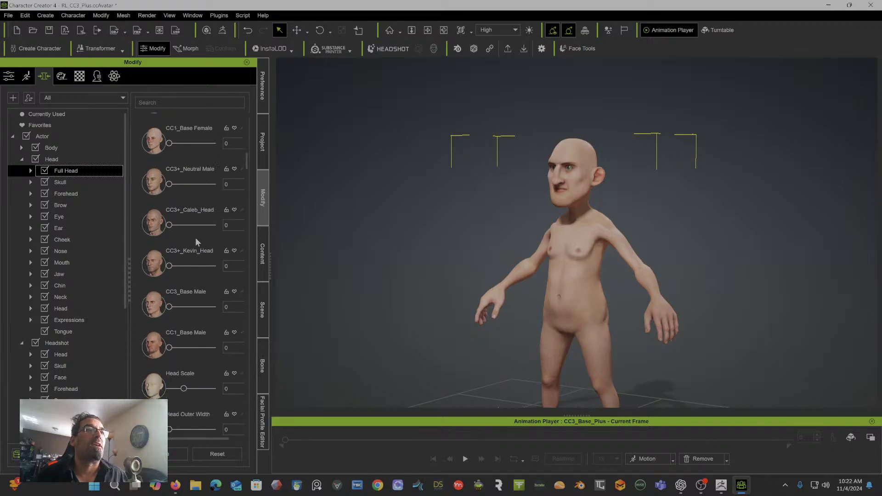
{"action": "scroll", "coordinate": [197, 242], "scroll_direction": "down", "scroll_amount": 4}
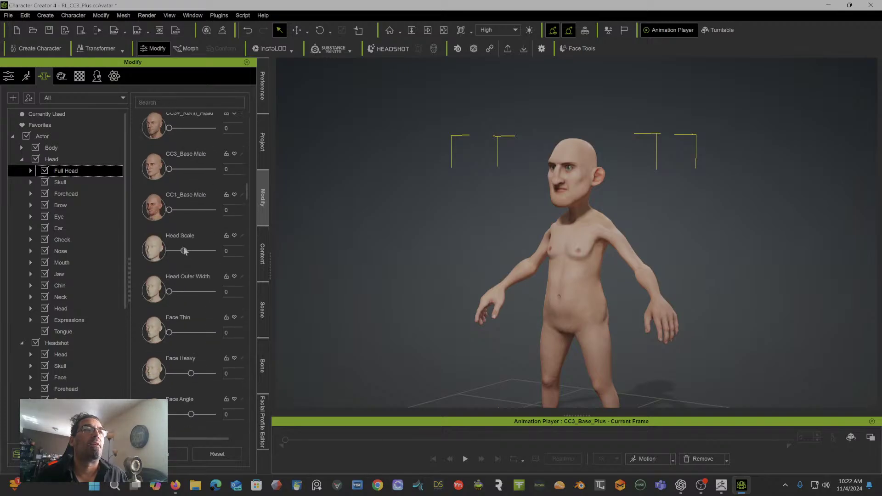
{"action": "left_click_drag", "start_coordinate": [184, 250], "coordinate": [173, 255]}
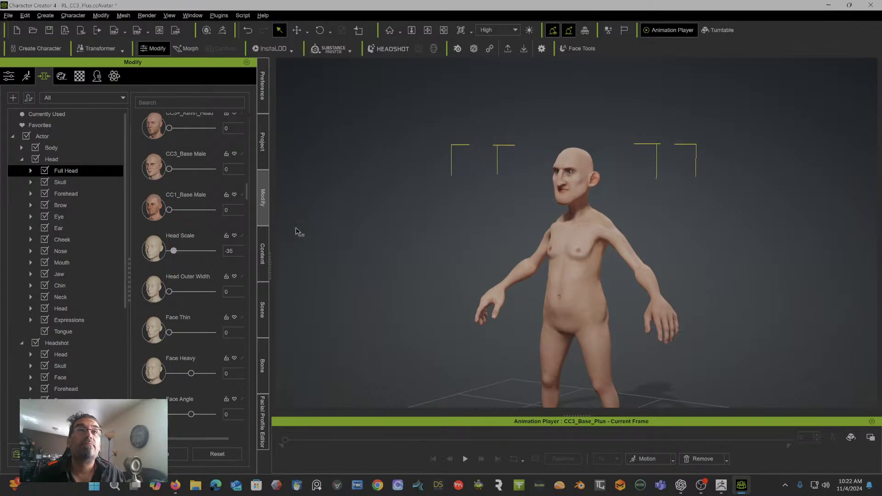
{"action": "right_click_drag", "start_coordinate": [524, 248], "coordinate": [572, 239]}
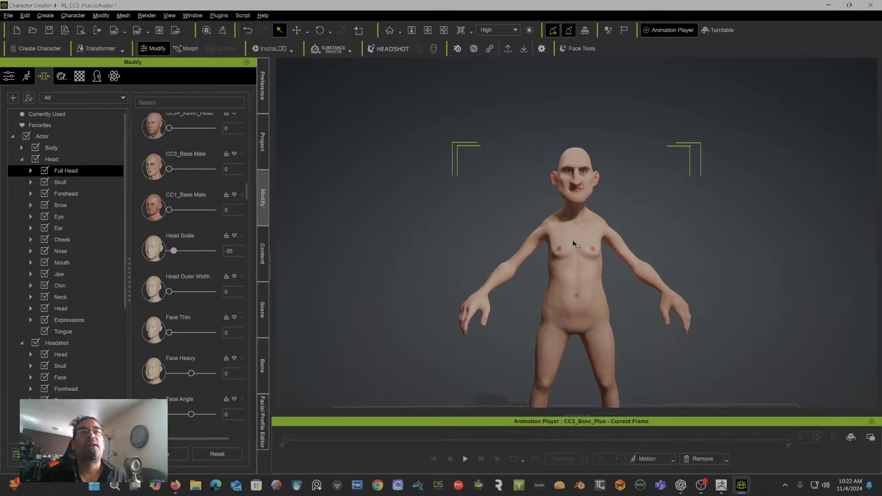
{"action": "scroll", "coordinate": [586, 226], "scroll_direction": "up", "scroll_amount": 4}
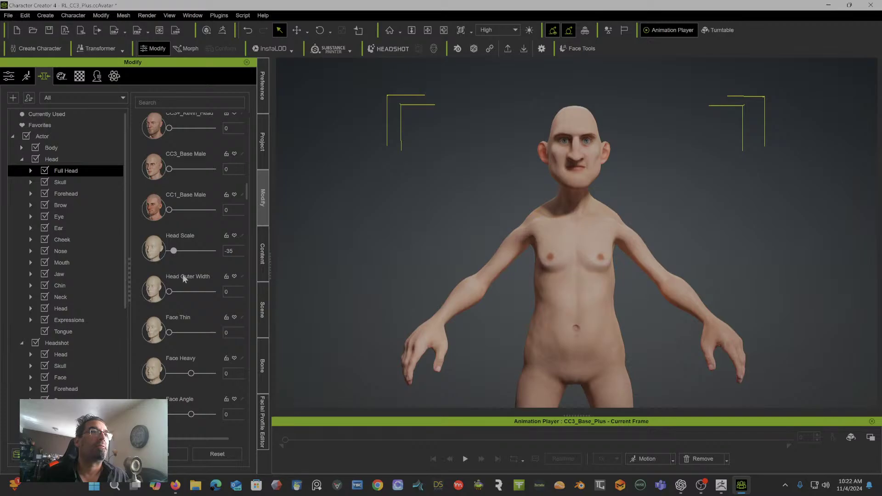
Step: Make the face squarer by setting Face Square in the Full Head morphs to 42
{"action": "mouse_move", "coordinate": [170, 292]}
{"action": "left_mouse_down"}
{"action": "mouse_move", "coordinate": [196, 292]}
{"action": "mouse_move", "coordinate": [160, 296]}
{"action": "left_mouse_up"}
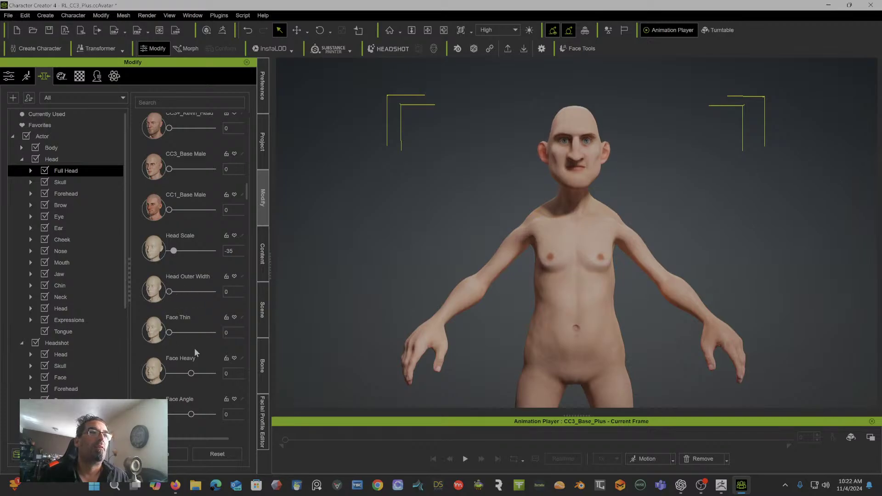
{"action": "scroll", "coordinate": [196, 345], "scroll_direction": "down", "scroll_amount": 3}
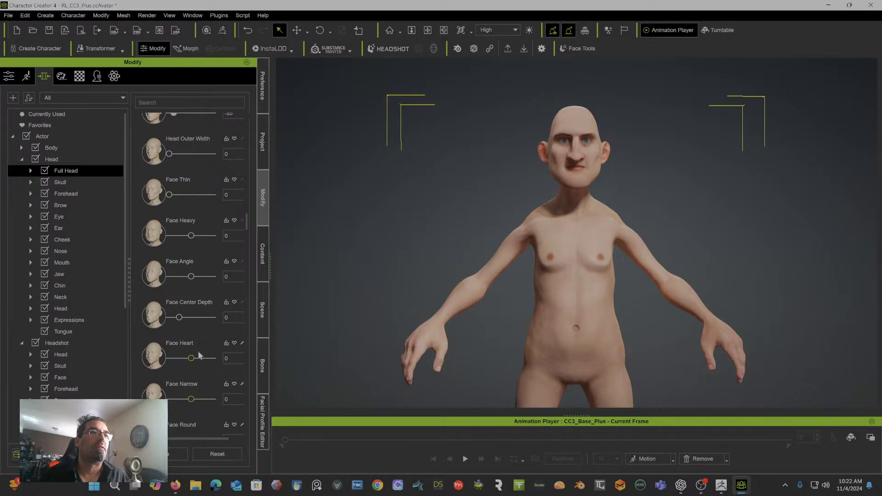
{"action": "scroll", "coordinate": [198, 354], "scroll_direction": "down", "scroll_amount": 2}
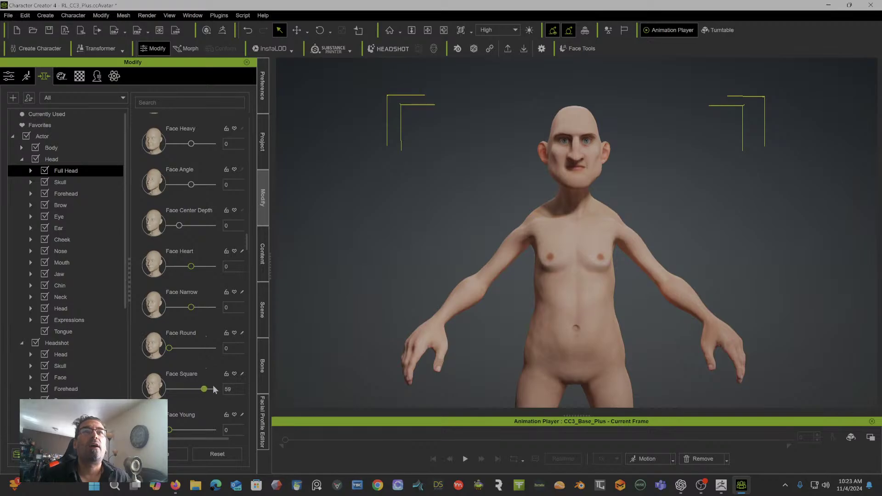
{"action": "mouse_move", "coordinate": [191, 389]}
{"action": "left_mouse_down"}
{"action": "mouse_move", "coordinate": [222, 391]}
{"action": "mouse_move", "coordinate": [202, 392]}
{"action": "left_mouse_up"}
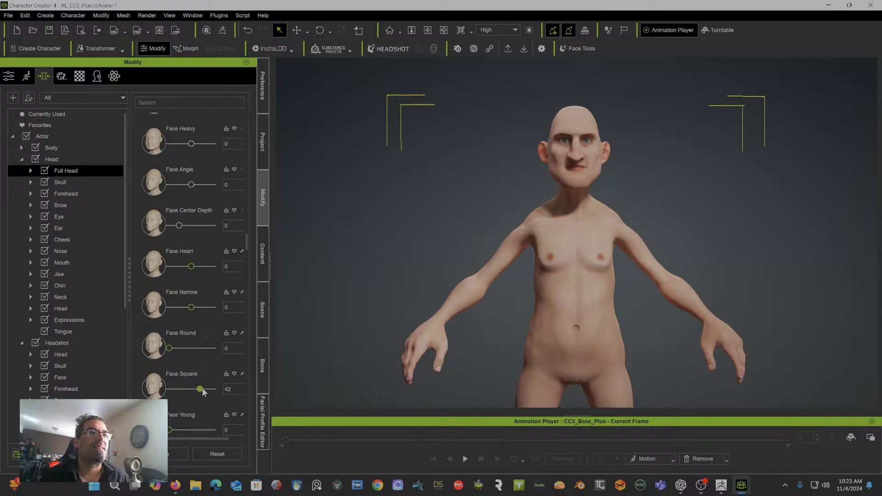
Step: Widen the skull by setting Skull Width in the Skull morphs to 72, and check the head in profile and from the front
{"action": "left_click", "coordinate": [81, 184]}
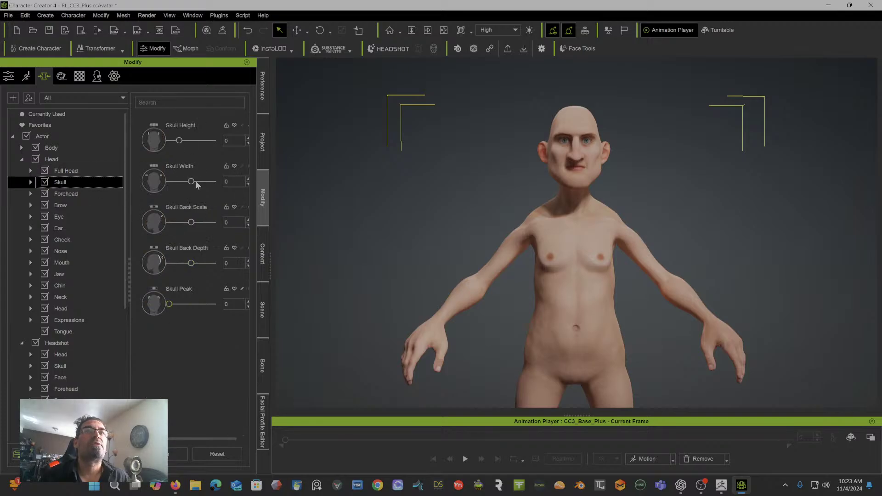
{"action": "mouse_move", "coordinate": [192, 181]}
{"action": "left_mouse_down"}
{"action": "mouse_move", "coordinate": [214, 178]}
{"action": "mouse_move", "coordinate": [208, 186]}
{"action": "left_mouse_up"}
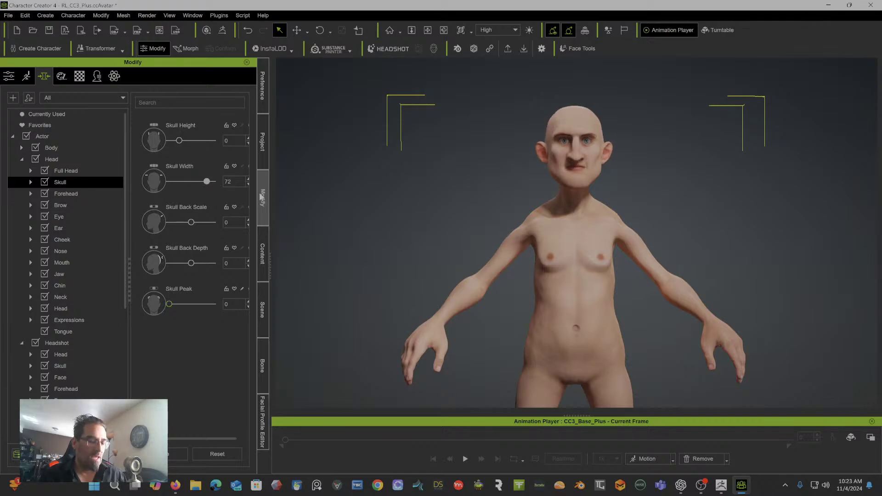
{"action": "right_click_drag", "start_coordinate": [416, 173], "coordinate": [304, 176]}
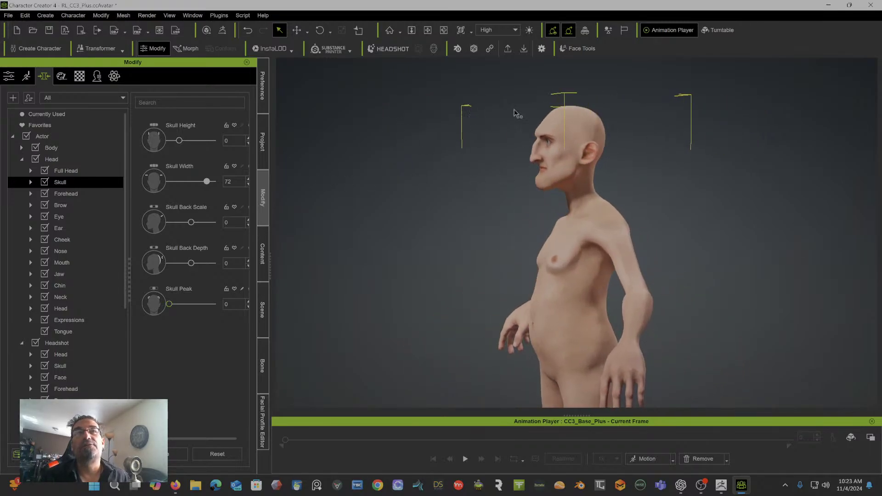
{"action": "scroll", "coordinate": [543, 173], "scroll_direction": "up", "scroll_amount": 4}
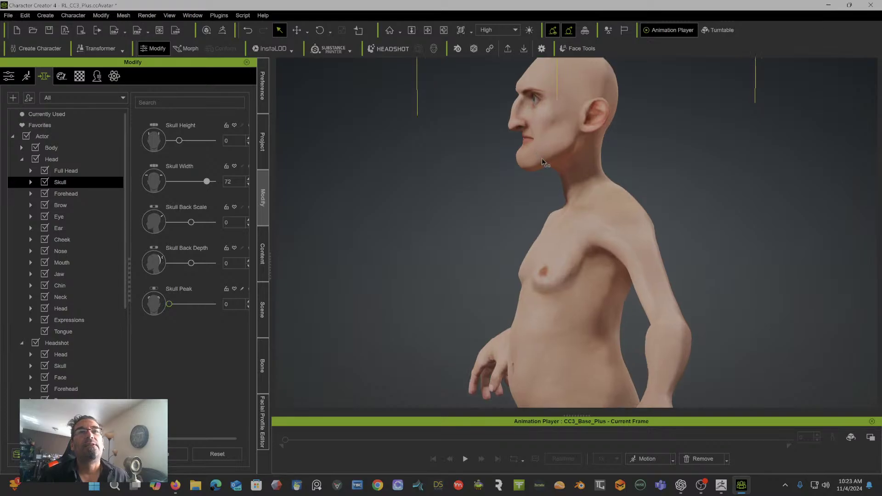
{"action": "middle_click_drag", "start_coordinate": [537, 146], "coordinate": [536, 276]}
{"action": "right_click_drag", "start_coordinate": [536, 275], "coordinate": [736, 258]}
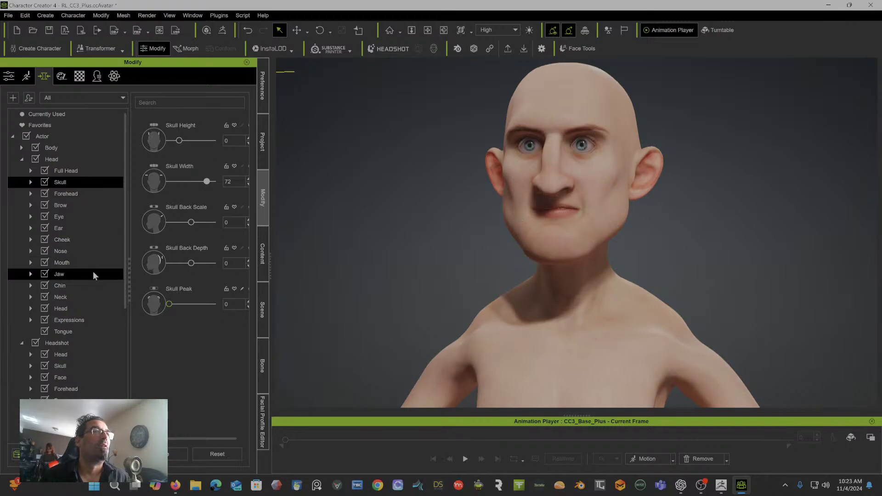
Step: Set the Neck morphs to Neck Scale 100, Adams Apple 100 and Neck Length -18, and bake them into the shape
{"action": "left_click", "coordinate": [76, 297]}
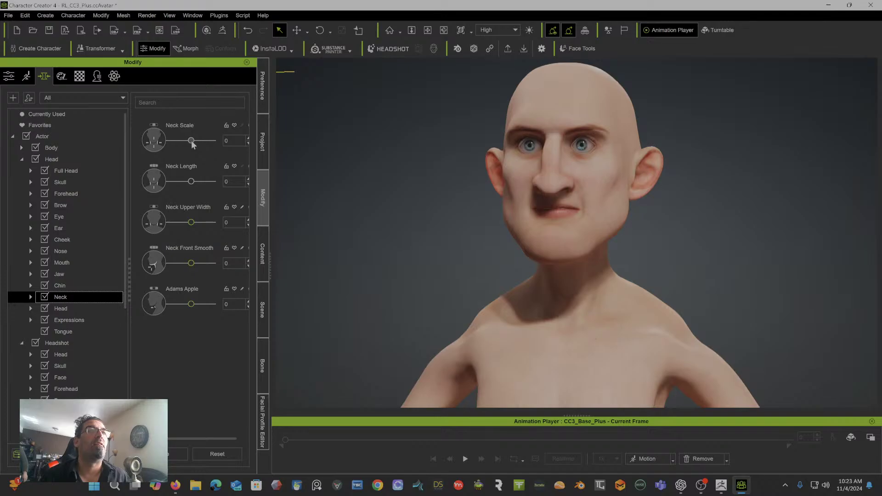
{"action": "left_click_drag", "start_coordinate": [191, 141], "coordinate": [218, 140]}
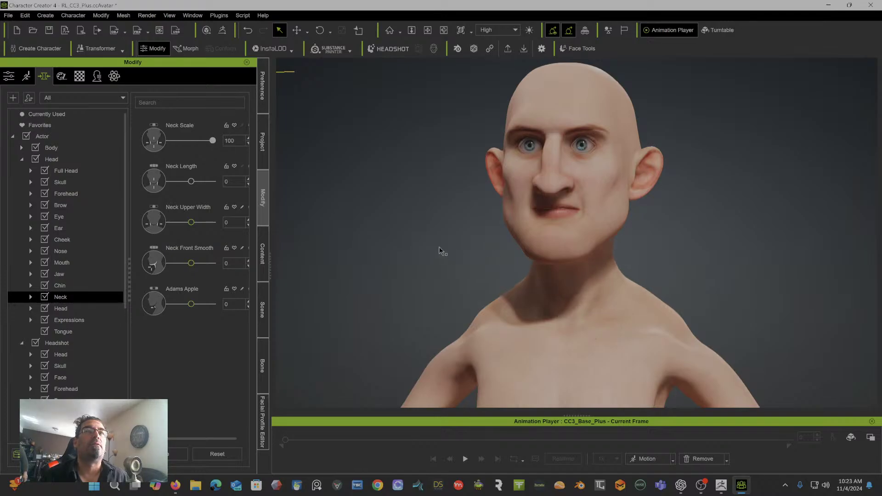
{"action": "right_click_drag", "start_coordinate": [538, 219], "coordinate": [373, 216]}
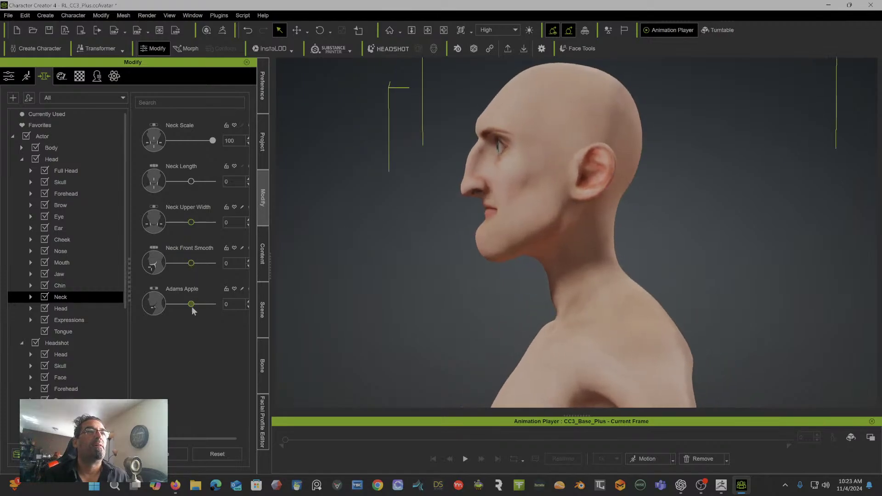
{"action": "left_click_drag", "start_coordinate": [191, 303], "coordinate": [238, 302]}
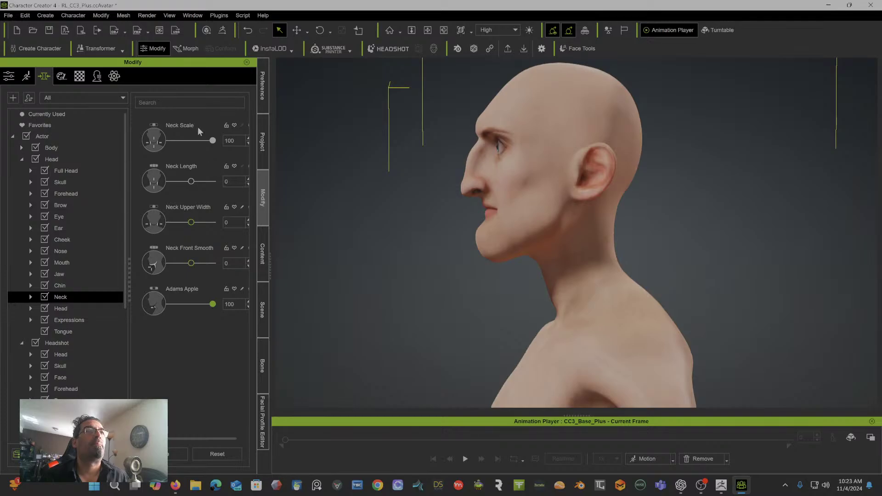
{"action": "left_click_drag", "start_coordinate": [191, 182], "coordinate": [187, 183]}
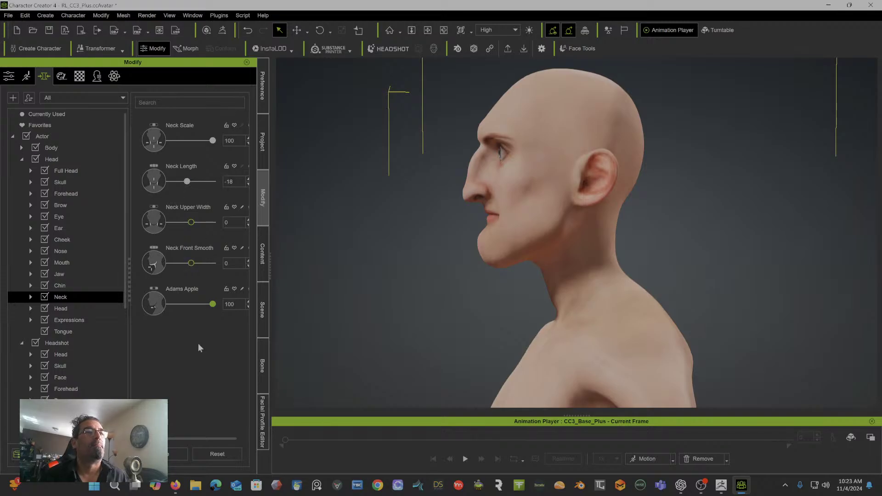
{"action": "left_click", "coordinate": [169, 456]}
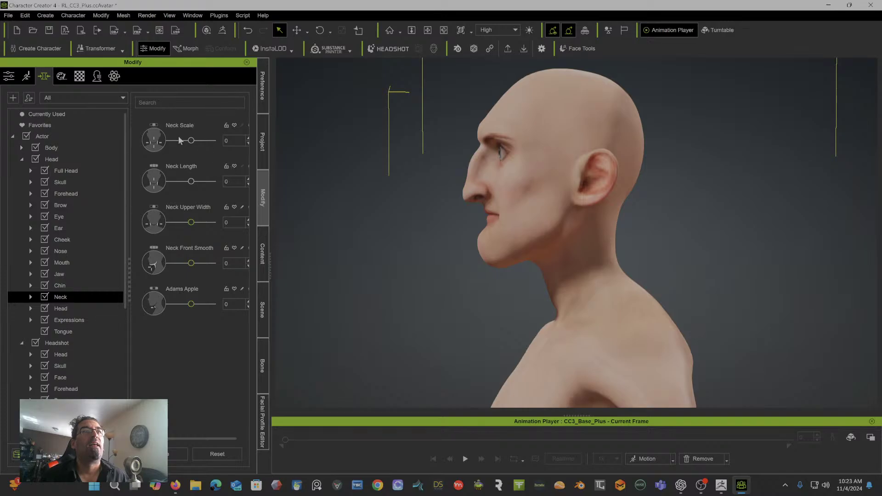
Step: Reshape the baked neck further by setting Neck Upper Width to -91 and Neck Scale to 68
{"action": "right_click_drag", "start_coordinate": [419, 227], "coordinate": [307, 176]}
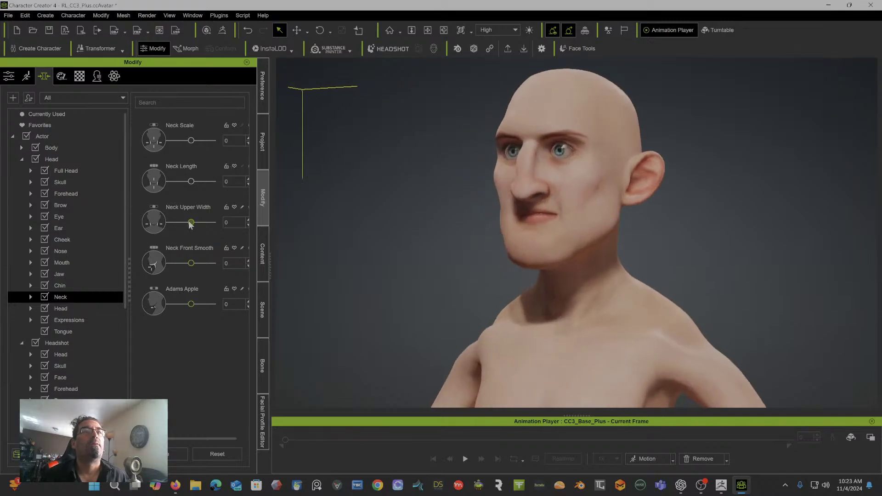
{"action": "left_click_drag", "start_coordinate": [191, 224], "coordinate": [214, 225]}
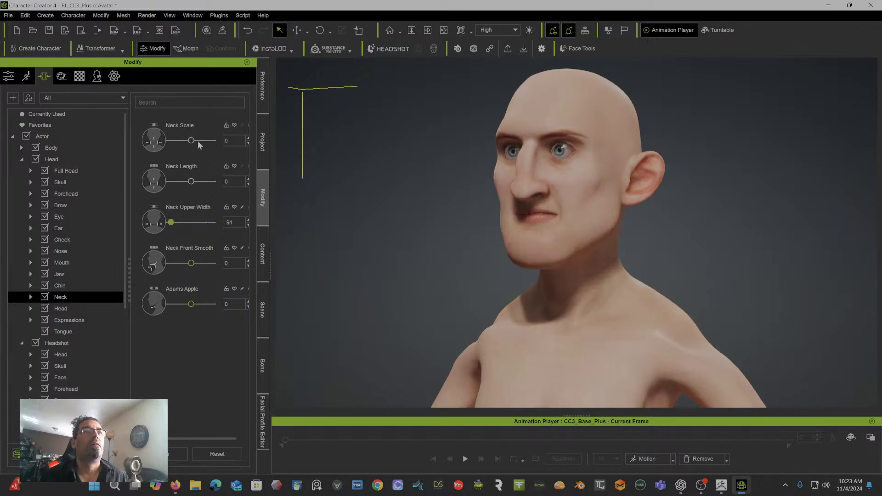
{"action": "left_click_drag", "start_coordinate": [210, 140], "coordinate": [206, 141]}
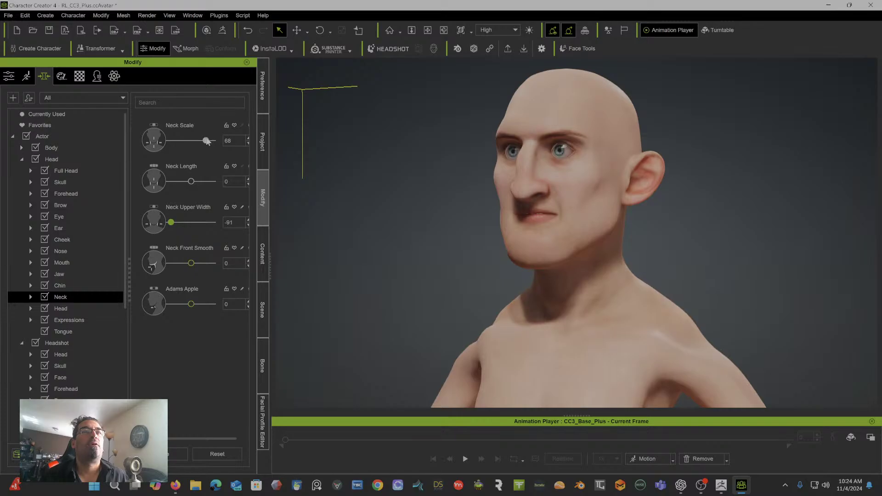
{"action": "right_click_drag", "start_coordinate": [499, 222], "coordinate": [404, 218]}
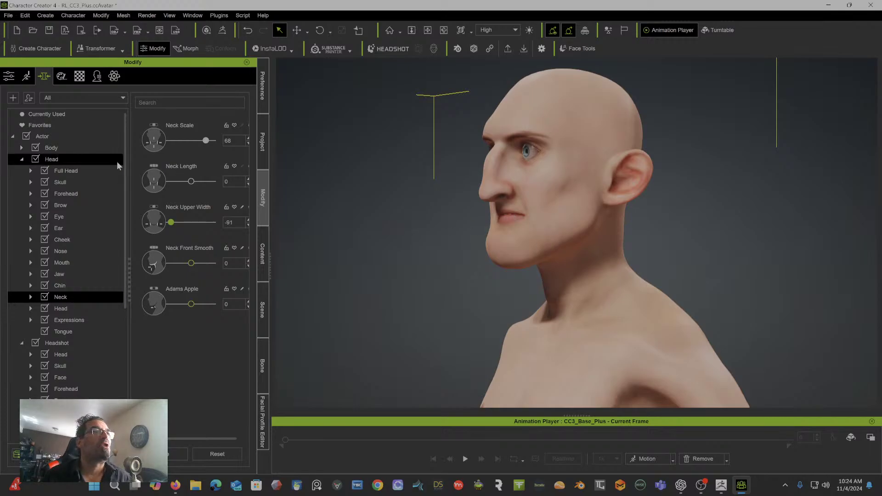
Step: Narrow and define the jaw by setting Jaw Scale to -50 and Jaw Define to 100 in the Jaw morphs
{"action": "left_click", "coordinate": [74, 276]}
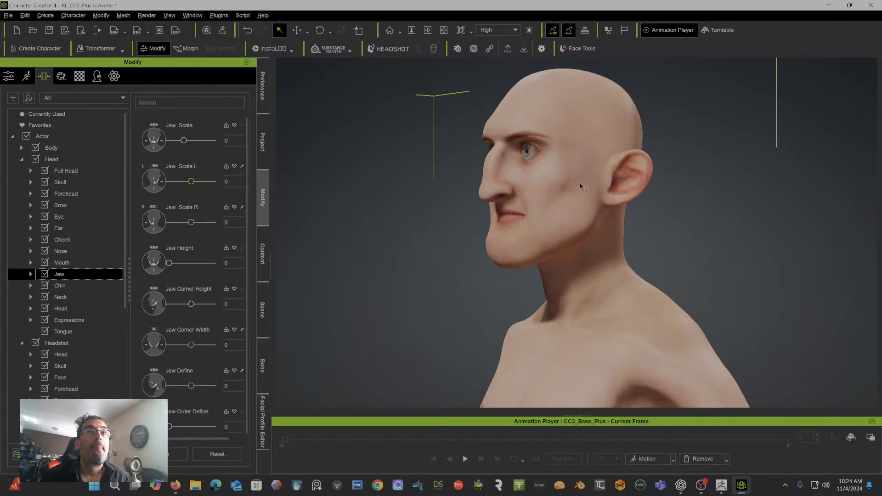
{"action": "mouse_move", "coordinate": [580, 183]}
{"action": "right_mouse_down"}
{"action": "mouse_move", "coordinate": [444, 197]}
{"action": "mouse_move", "coordinate": [585, 182]}
{"action": "right_mouse_up"}
{"action": "middle_click_drag", "start_coordinate": [565, 183], "coordinate": [525, 230]}
{"action": "right_click_drag", "start_coordinate": [524, 230], "coordinate": [580, 222]}
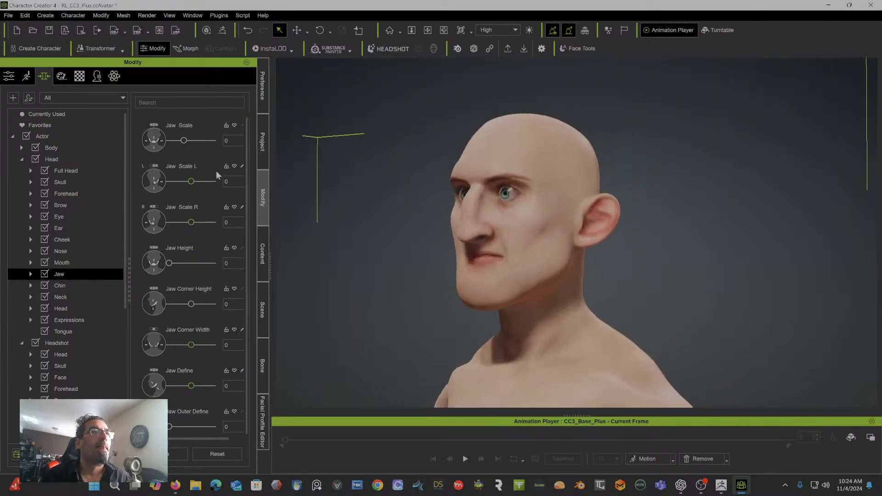
{"action": "left_click_drag", "start_coordinate": [183, 143], "coordinate": [168, 142]}
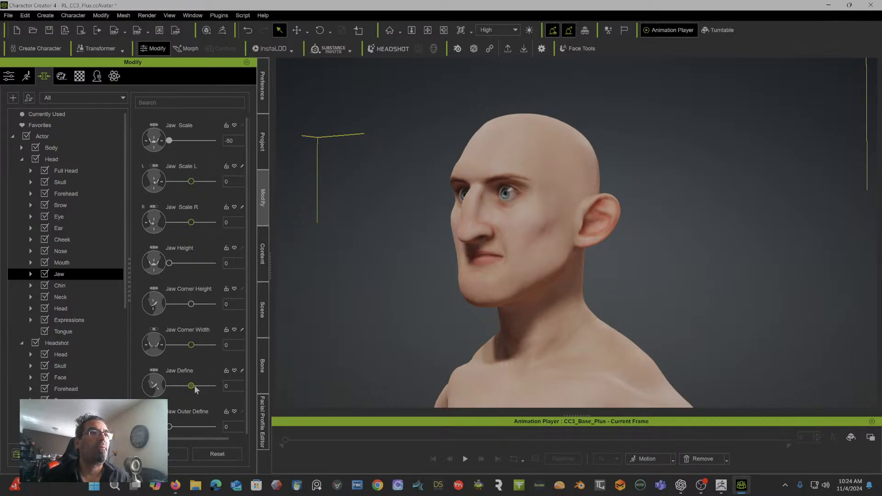
{"action": "left_click_drag", "start_coordinate": [192, 388], "coordinate": [237, 387]}
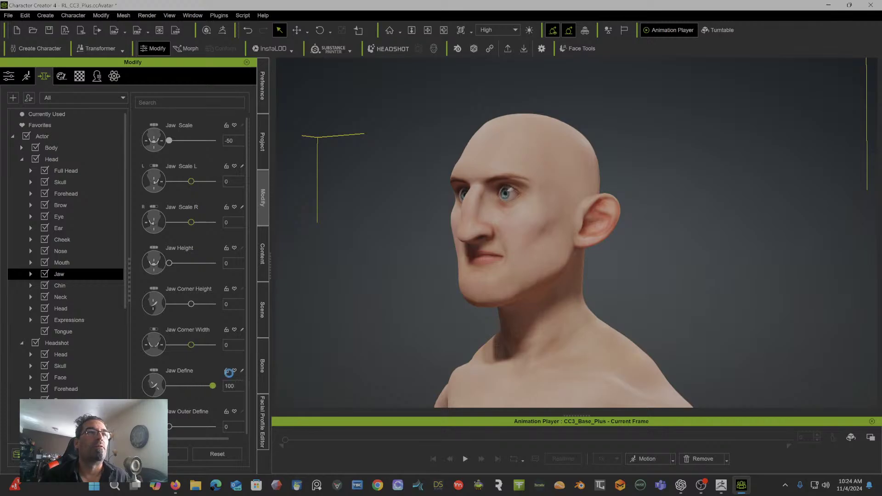
Step: Adjust the jawline's curvature by setting Jaw Curve to 25, and check it from the side
{"action": "scroll", "coordinate": [225, 376], "scroll_direction": "down", "scroll_amount": 1}
{"action": "scroll", "coordinate": [225, 375], "scroll_direction": "down", "scroll_amount": 1}
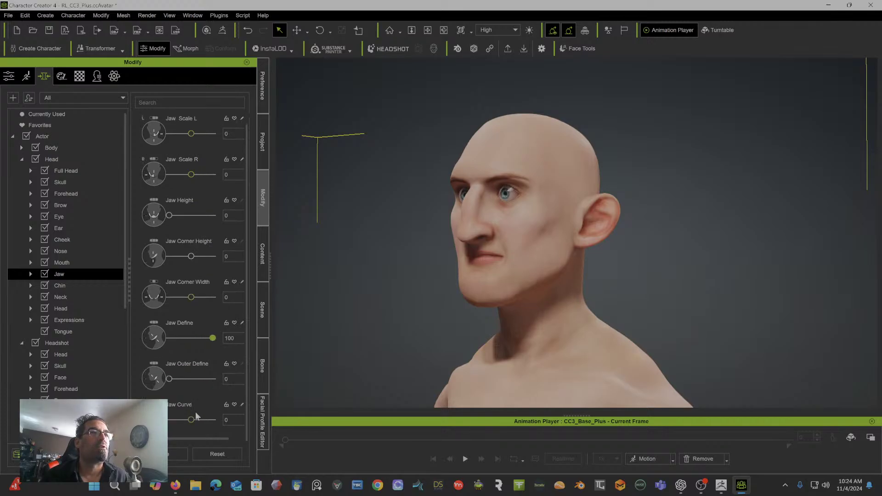
{"action": "mouse_move", "coordinate": [192, 419]}
{"action": "left_mouse_down"}
{"action": "mouse_move", "coordinate": [169, 419]}
{"action": "mouse_move", "coordinate": [196, 426]}
{"action": "left_mouse_up"}
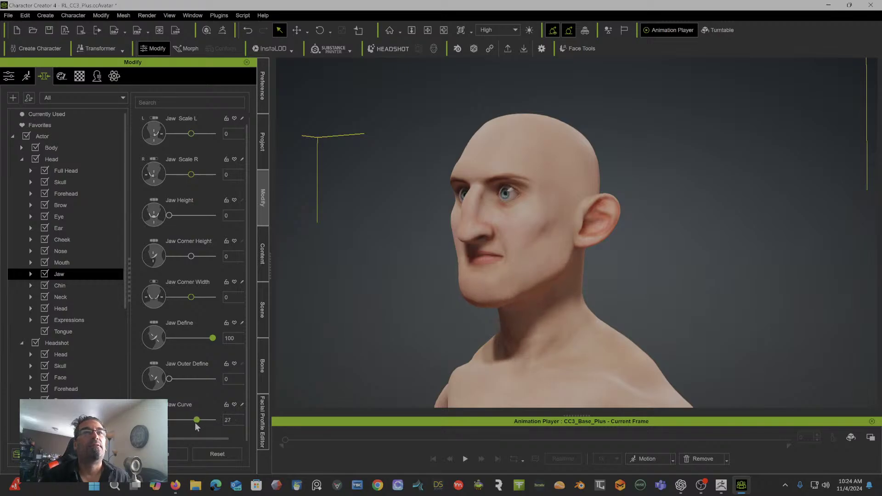
{"action": "mouse_move", "coordinate": [479, 320]}
{"action": "left_mouse_down"}
{"action": "mouse_move", "coordinate": [378, 321]}
{"action": "mouse_move", "coordinate": [480, 326]}
{"action": "left_mouse_up"}
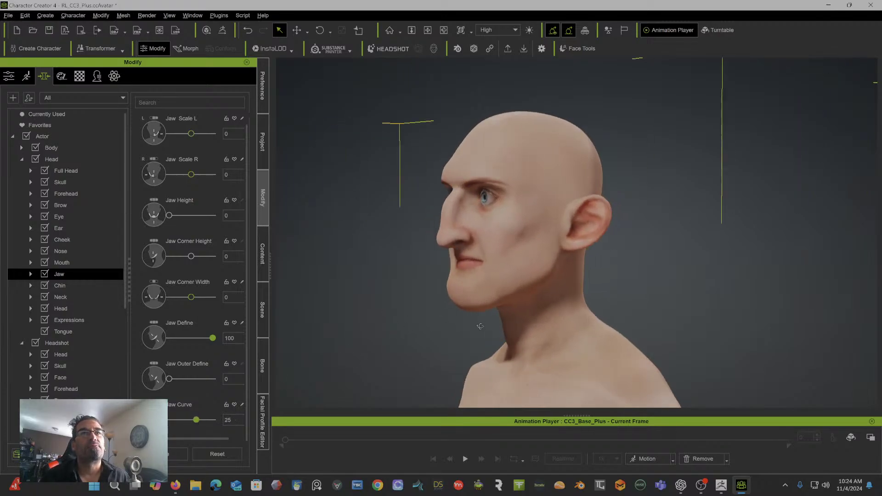
Step: Shape the chin by setting Chin Width to 16, Chin Depth A to -100 and Chin Depth B to 10
{"action": "left_click", "coordinate": [80, 288]}
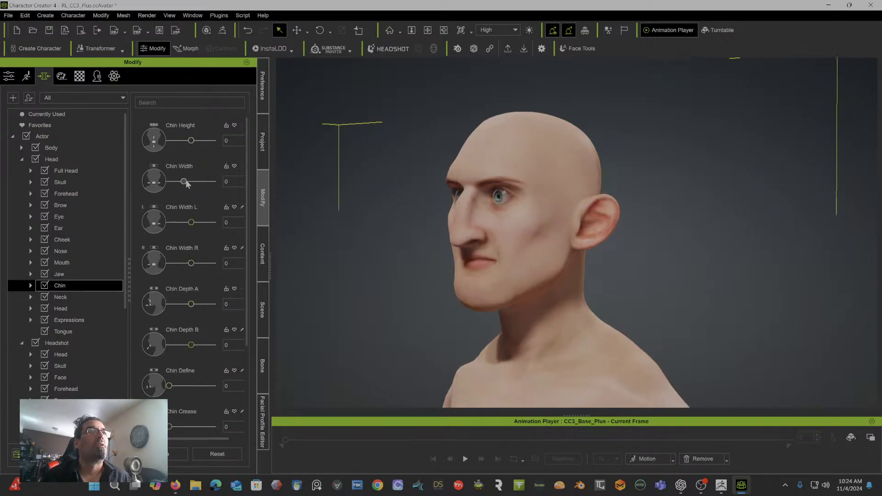
{"action": "left_click_drag", "start_coordinate": [185, 183], "coordinate": [189, 184]}
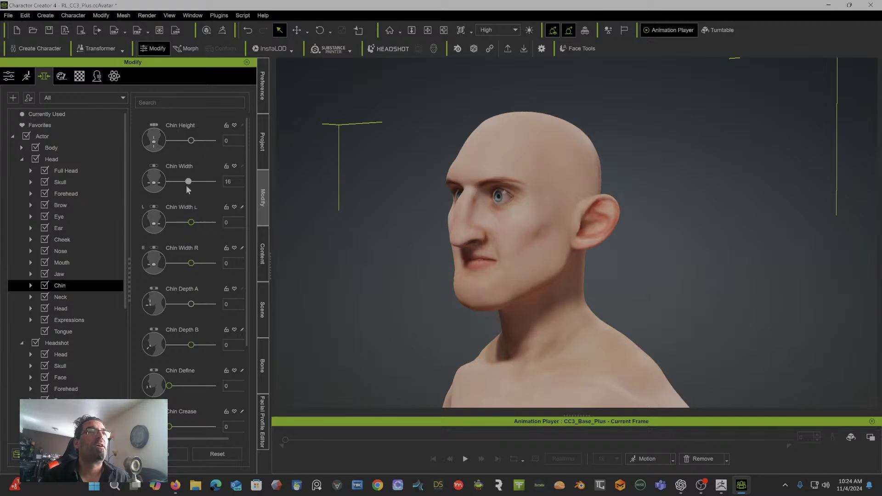
{"action": "left_click_drag", "start_coordinate": [191, 304], "coordinate": [143, 312]}
{"action": "mouse_move", "coordinate": [409, 275]}
{"action": "right_mouse_down"}
{"action": "mouse_move", "coordinate": [320, 273]}
{"action": "mouse_move", "coordinate": [409, 271]}
{"action": "right_mouse_up"}
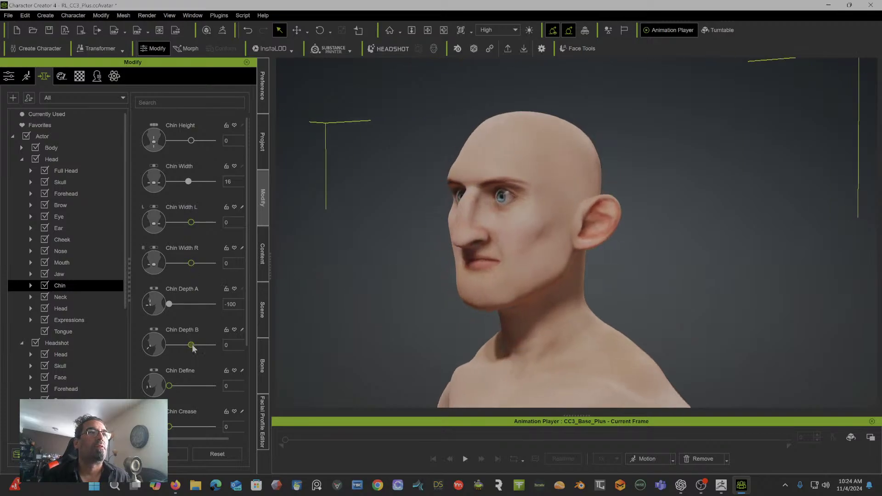
{"action": "mouse_move", "coordinate": [193, 348]}
{"action": "left_mouse_down"}
{"action": "mouse_move", "coordinate": [170, 348]}
{"action": "mouse_move", "coordinate": [195, 348]}
{"action": "left_mouse_up"}
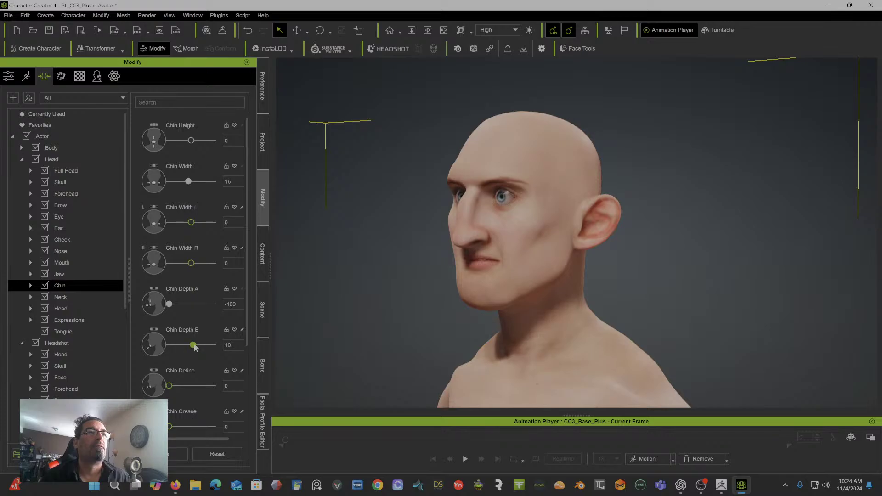
Step: Sharpen the chin's detail by setting Chin Define to 100 and Chin Crease to 71
{"action": "left_click_drag", "start_coordinate": [169, 386], "coordinate": [224, 387]}
{"action": "scroll", "coordinate": [197, 409], "scroll_direction": "down", "scroll_amount": 1}
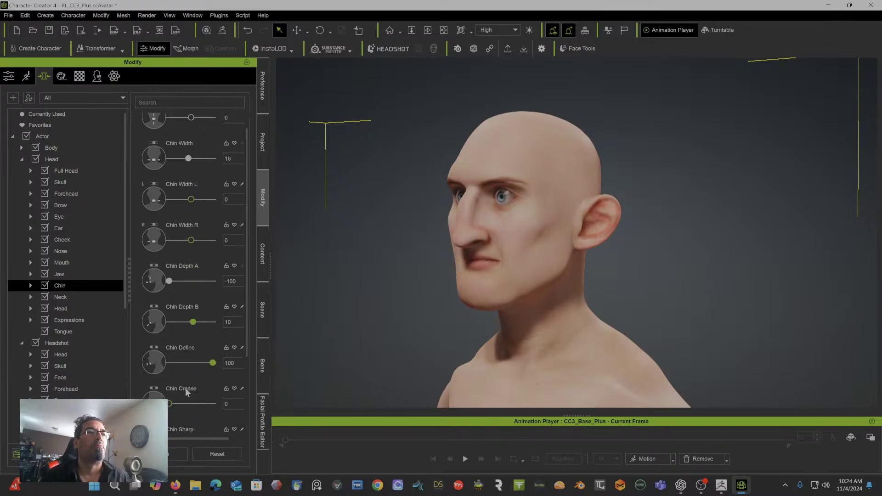
{"action": "left_click_drag", "start_coordinate": [170, 404], "coordinate": [199, 403]}
Step: Try a chin cleft with Chin Cleft A at 100, and return it to 0
{"action": "scroll", "coordinate": [193, 356], "scroll_direction": "down", "scroll_amount": 4}
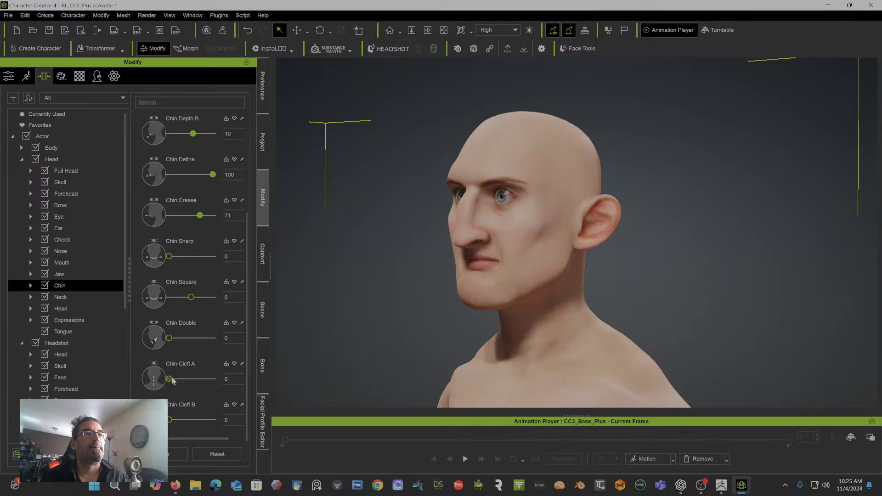
{"action": "left_click_drag", "start_coordinate": [170, 379], "coordinate": [246, 370]}
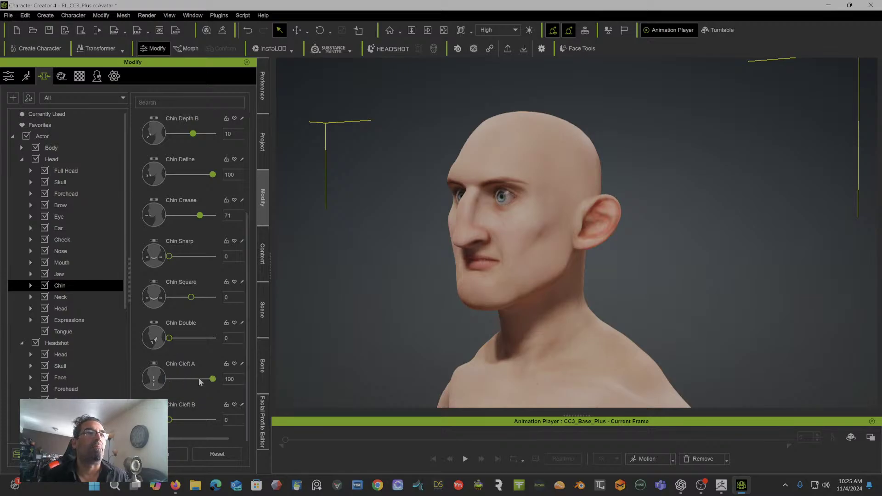
{"action": "left_click_drag", "start_coordinate": [213, 379], "coordinate": [169, 379]}
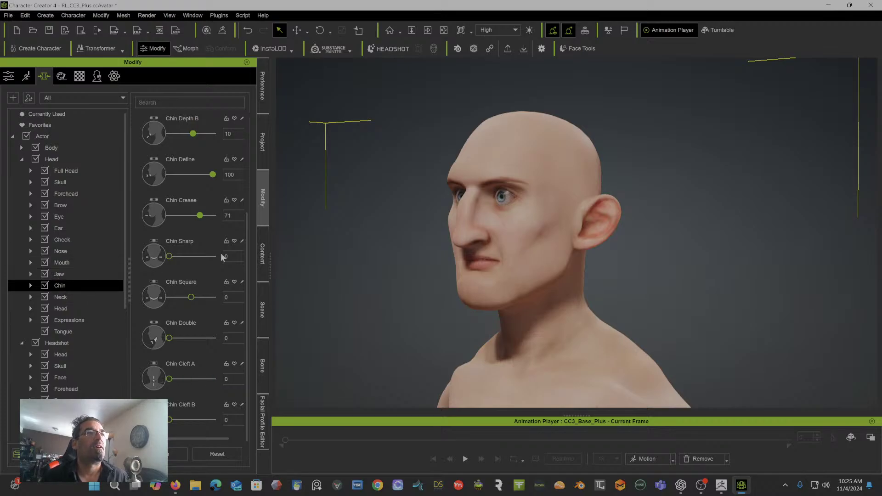
Step: Widen the mouth by baking Mouth Width at 100 and setting Mouth Width to a further 57
{"action": "right_click_drag", "start_coordinate": [354, 237], "coordinate": [486, 229]}
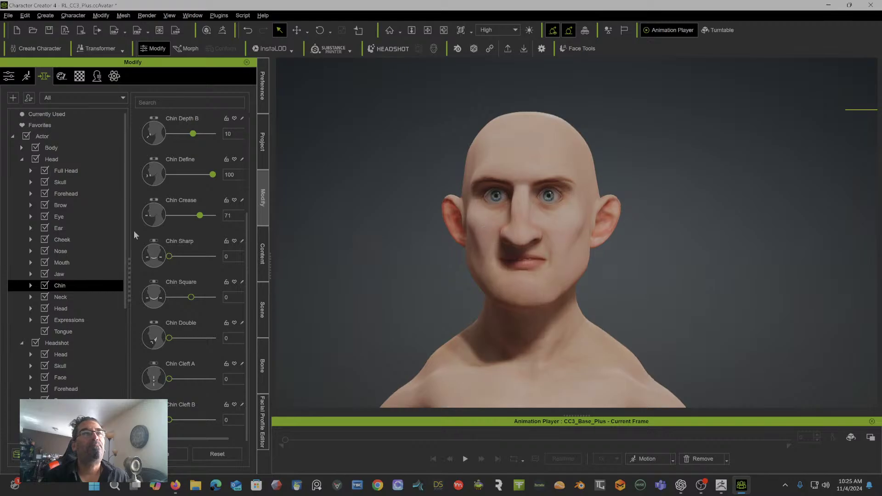
{"action": "left_click", "coordinate": [82, 272]}
{"action": "left_click", "coordinate": [84, 263]}
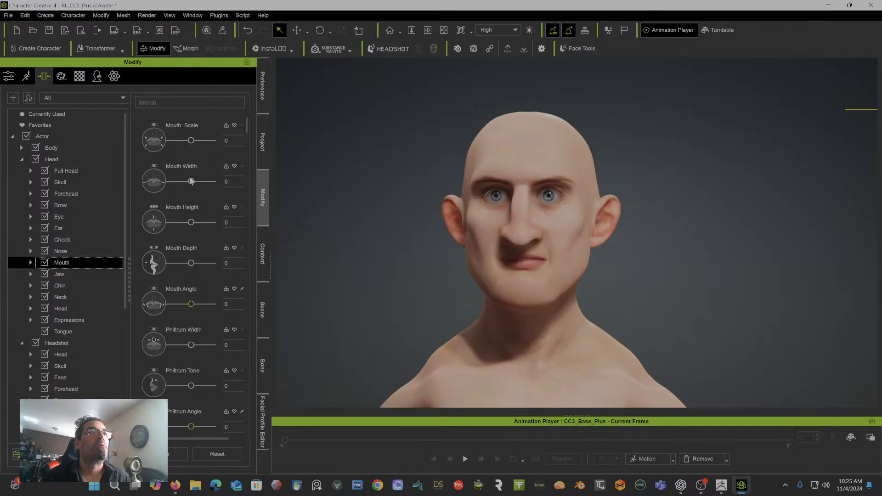
{"action": "left_click_drag", "start_coordinate": [192, 181], "coordinate": [226, 184]}
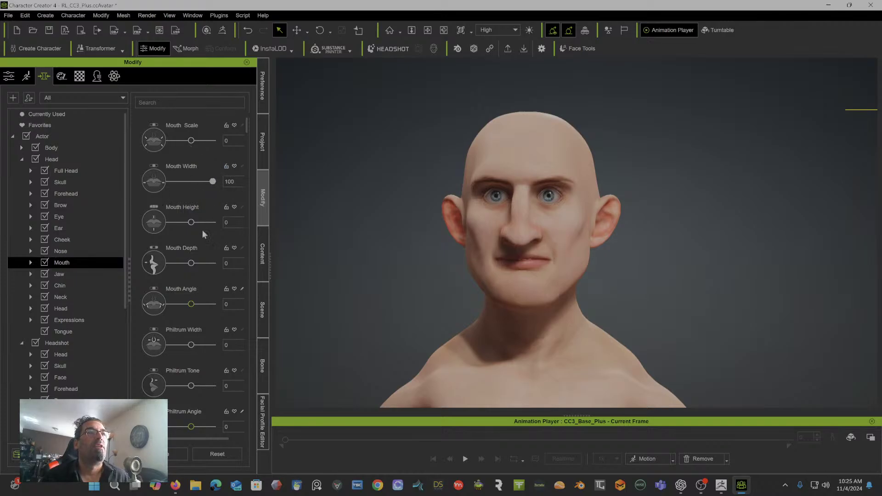
{"action": "left_click", "coordinate": [173, 457]}
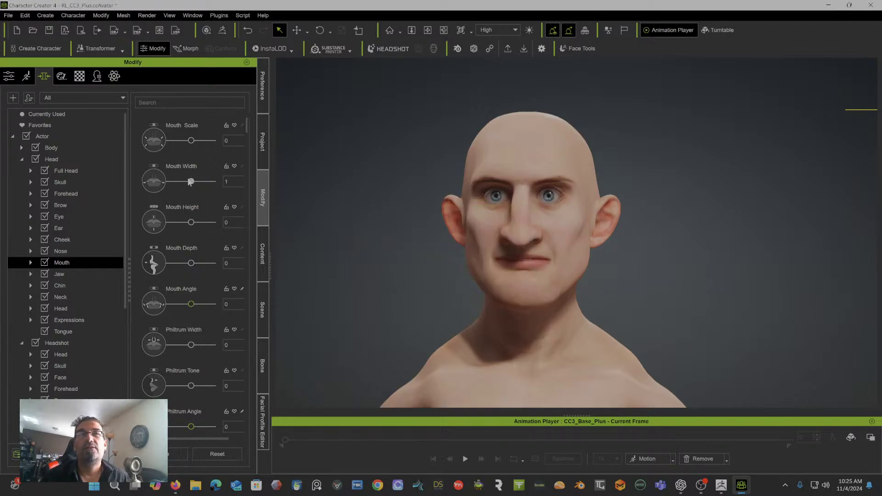
{"action": "left_click_drag", "start_coordinate": [191, 182], "coordinate": [203, 182]}
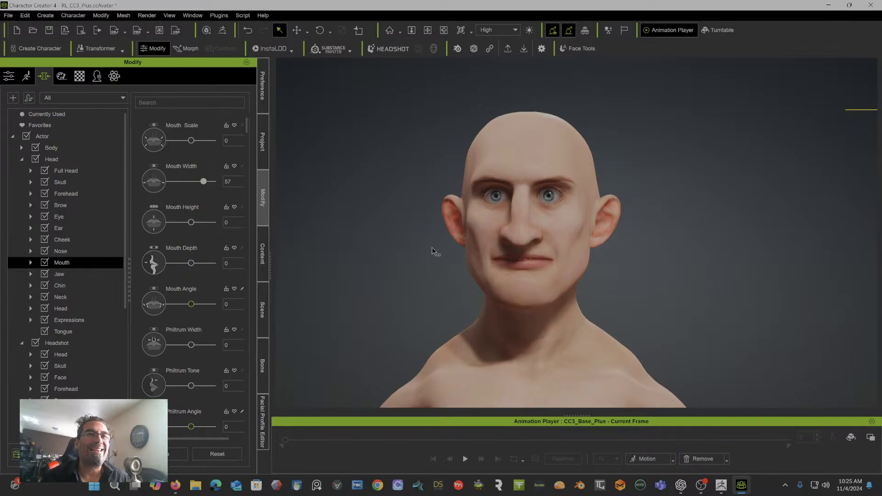
{"action": "right_click_drag", "start_coordinate": [428, 254], "coordinate": [311, 258]}
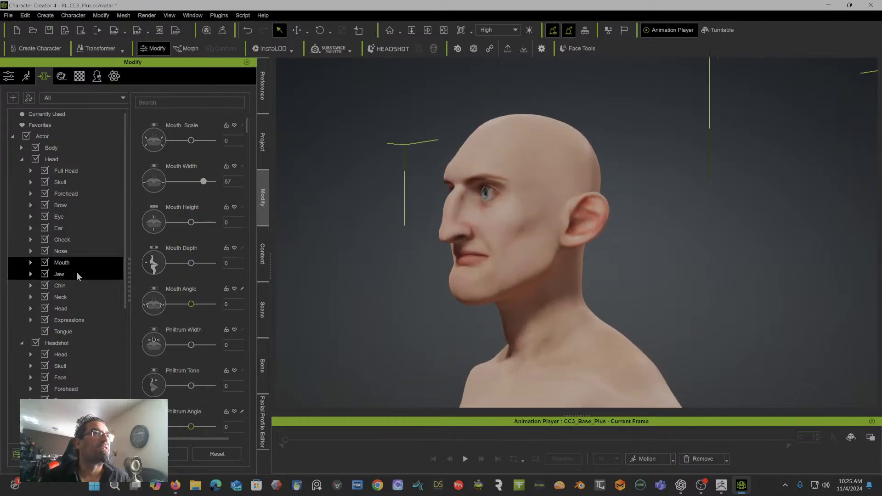
{"action": "left_click", "coordinate": [68, 285]}
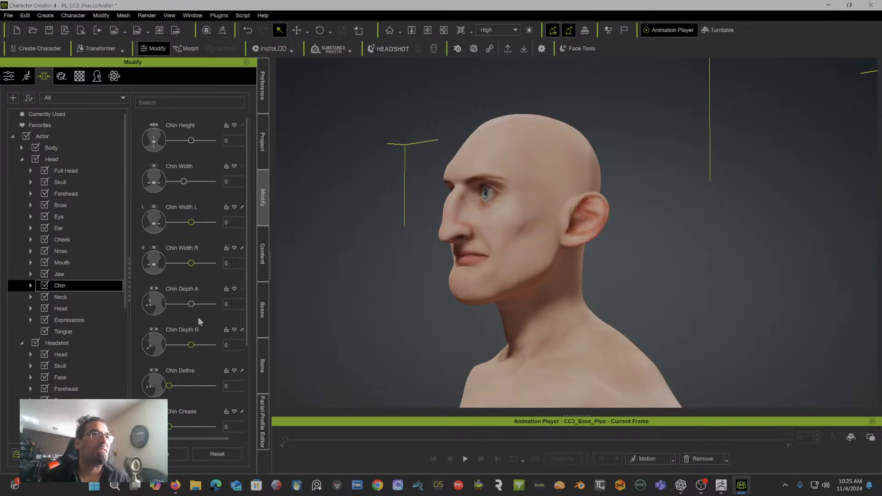
{"action": "scroll", "coordinate": [220, 349], "scroll_direction": "down", "scroll_amount": 2}
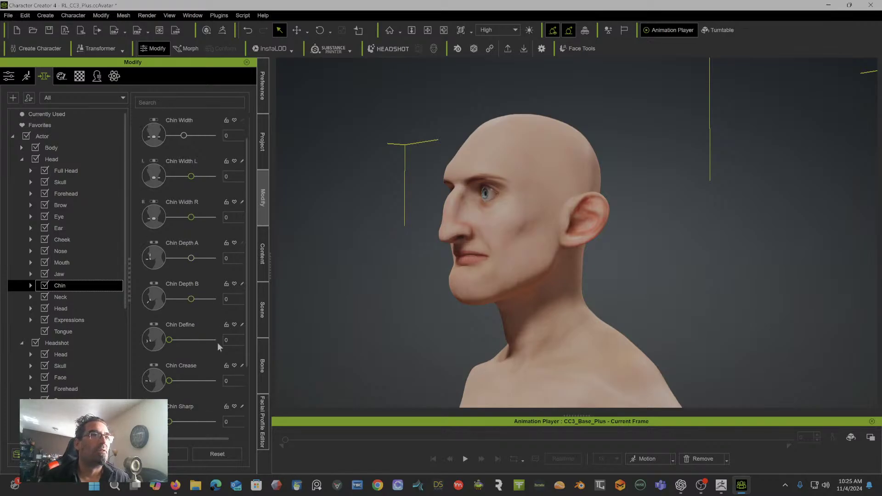
{"action": "scroll", "coordinate": [202, 372], "scroll_direction": "down", "scroll_amount": 2}
{"action": "scroll", "coordinate": [200, 376], "scroll_direction": "down", "scroll_amount": 3}
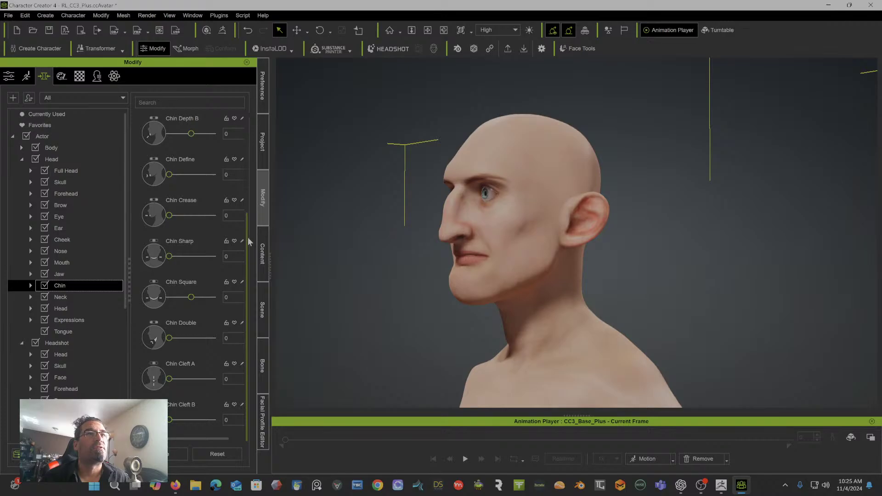
{"action": "left_click", "coordinate": [81, 273]}
Step: Filter the morph sliders by "depth" and set the head's Mouth Depth to 74
{"action": "left_click", "coordinate": [198, 103]}
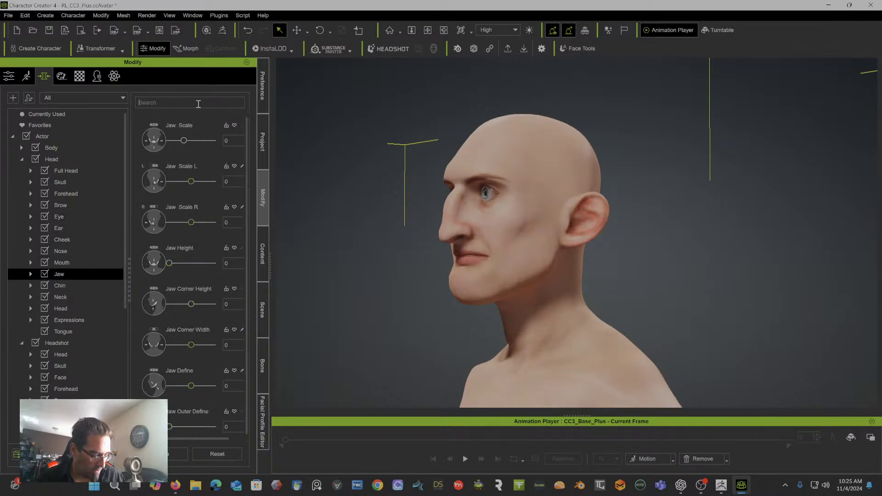
{"action": "type", "text": "dept"}
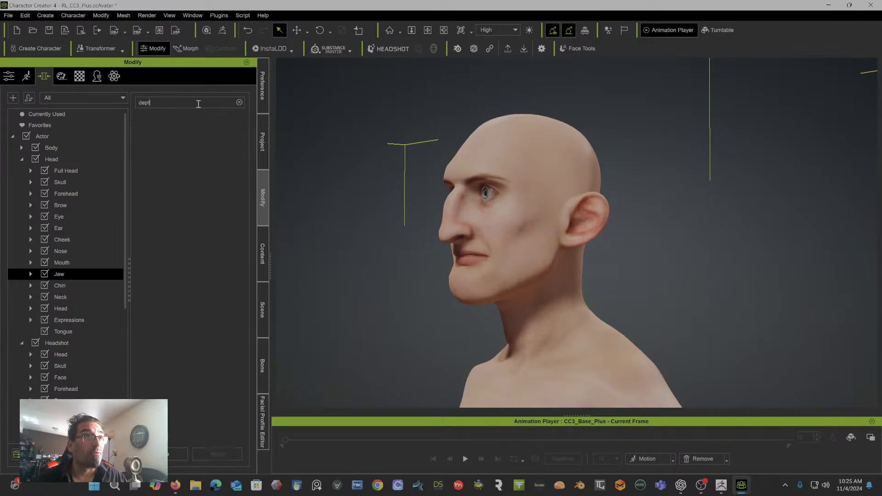
{"action": "type", "text": "h"}
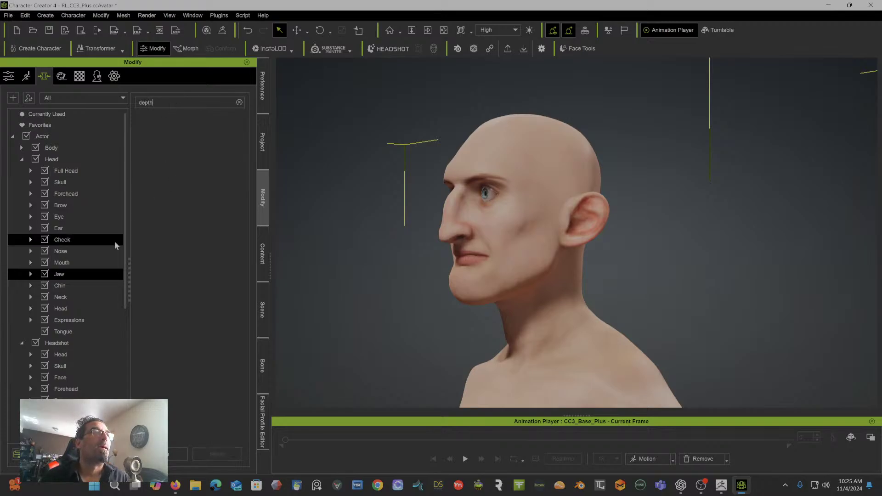
{"action": "left_click", "coordinate": [97, 263]}
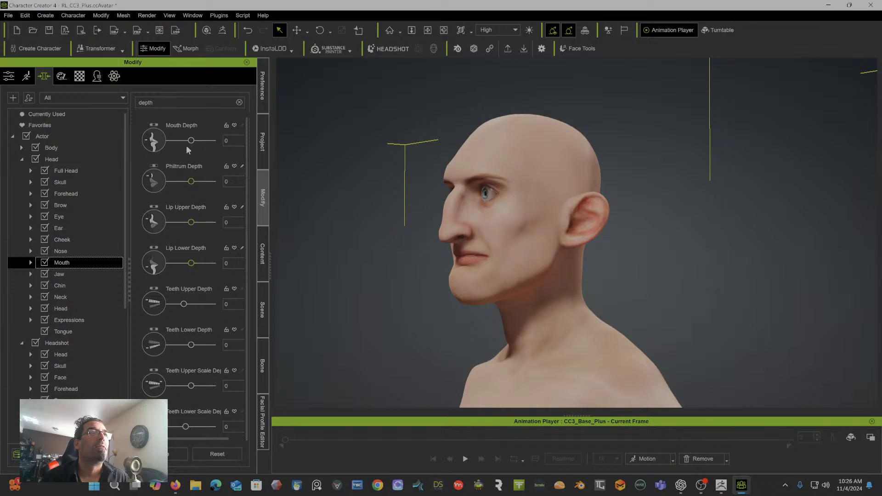
{"action": "mouse_move", "coordinate": [191, 141]}
{"action": "left_mouse_down"}
{"action": "mouse_move", "coordinate": [225, 142]}
{"action": "mouse_move", "coordinate": [205, 142]}
{"action": "left_mouse_up"}
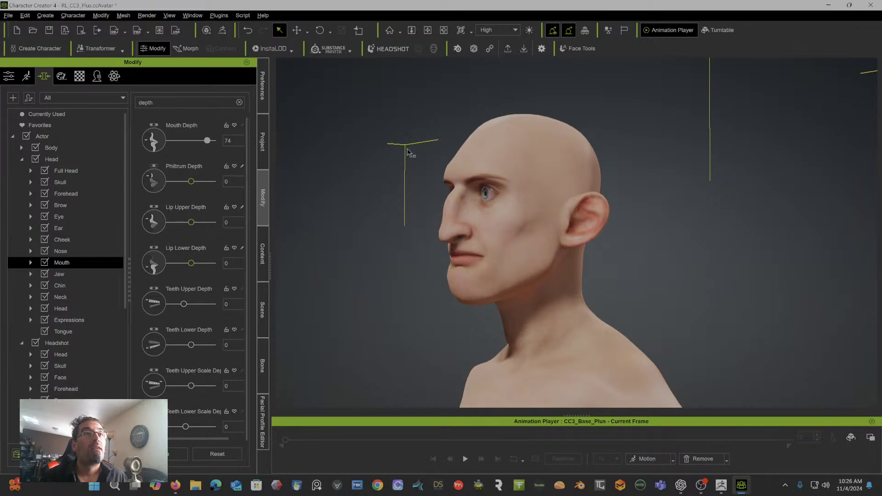
{"action": "right_click_drag", "start_coordinate": [407, 153], "coordinate": [350, 195]}
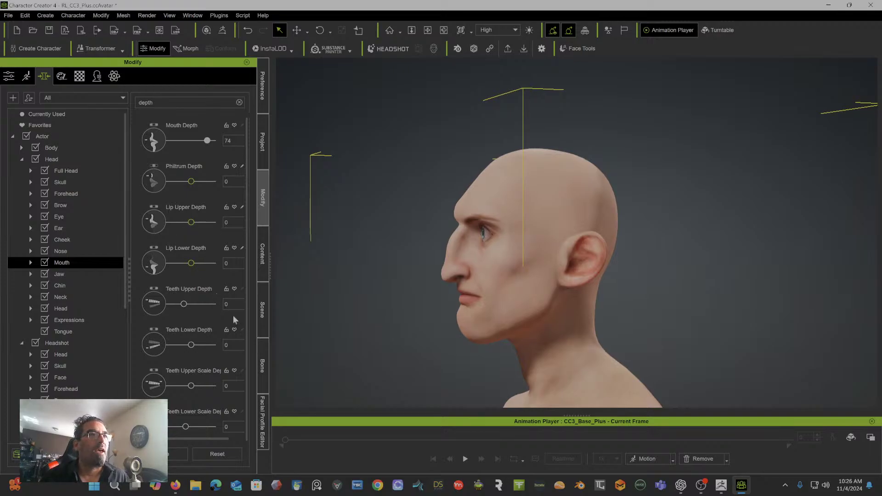
Step: Set Lip Lower Depth to -16 among the mouth's lip morphs, and clear the "depth" filter
{"action": "scroll", "coordinate": [247, 343], "scroll_direction": "down", "scroll_amount": 1}
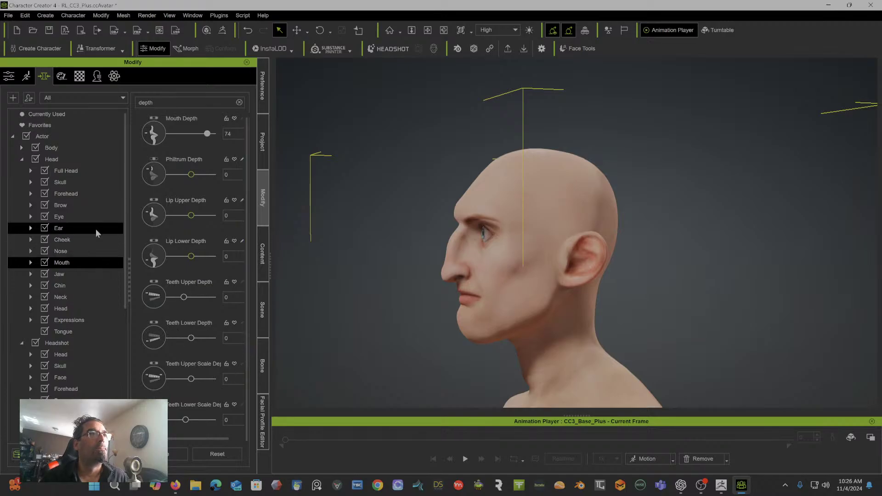
{"action": "left_click", "coordinate": [31, 262]}
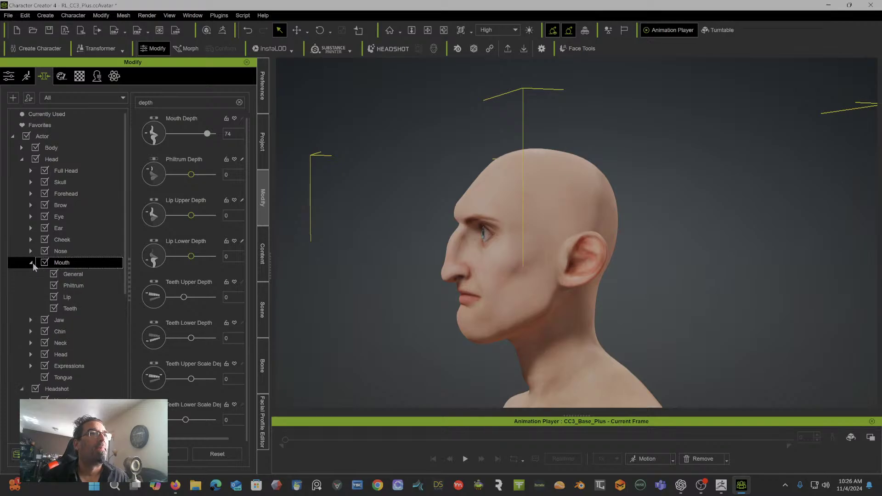
{"action": "left_click", "coordinate": [72, 298]}
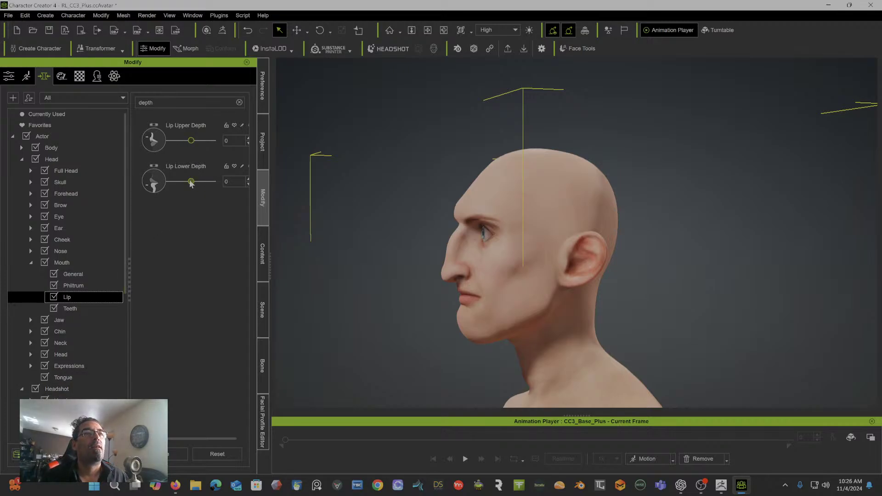
{"action": "mouse_move", "coordinate": [190, 181]}
{"action": "left_mouse_down"}
{"action": "mouse_move", "coordinate": [208, 183]}
{"action": "mouse_move", "coordinate": [182, 185]}
{"action": "left_mouse_up"}
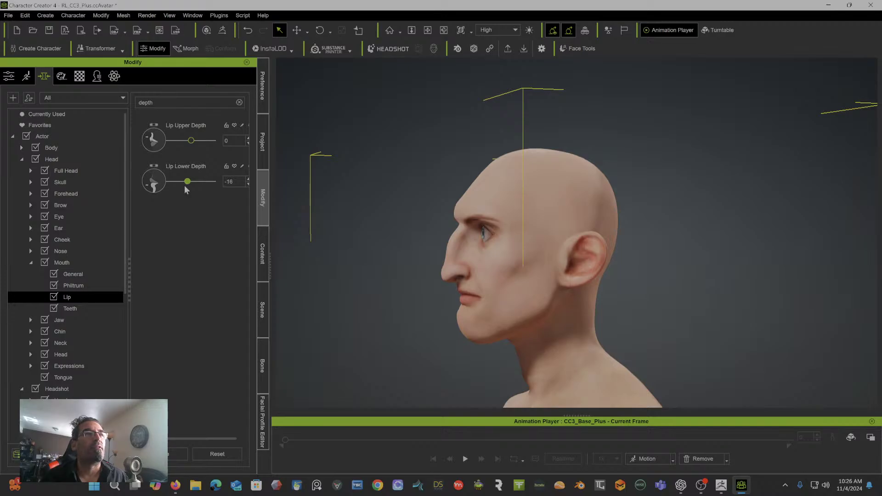
{"action": "left_click", "coordinate": [75, 274]}
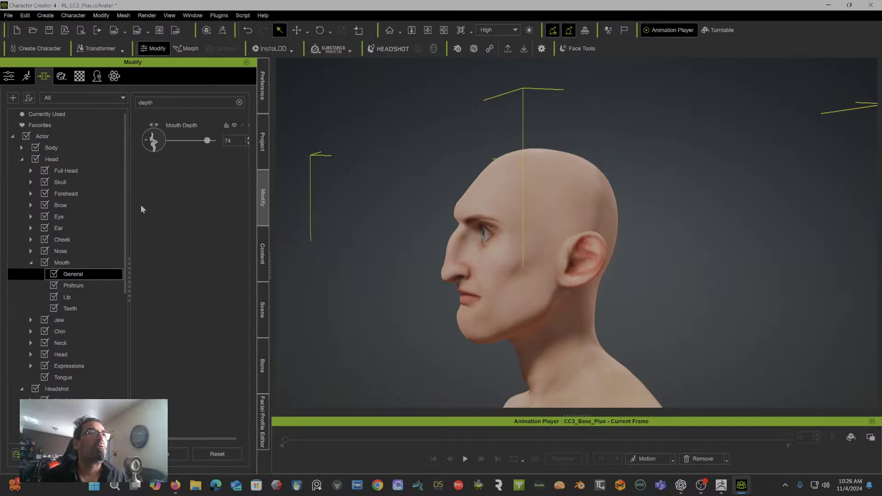
{"action": "left_click", "coordinate": [239, 102]}
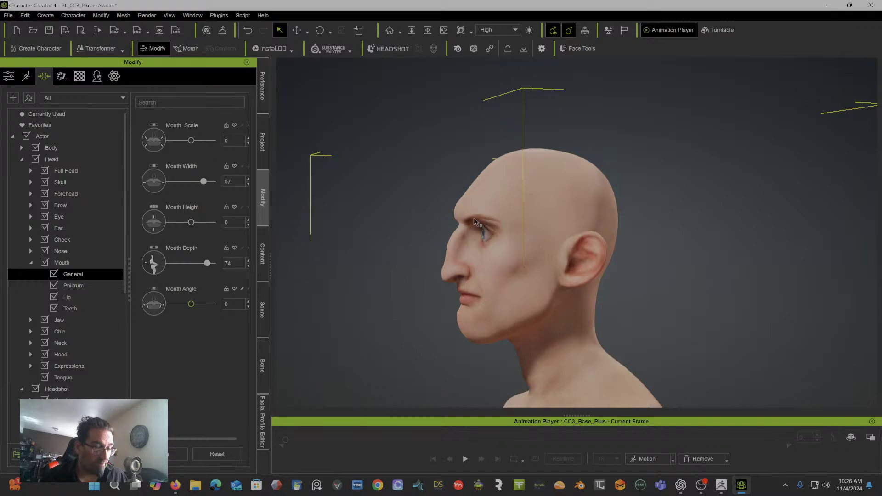
Step: Thin the lower lip by setting Lip Lower Scale to -53
{"action": "mouse_move", "coordinate": [532, 227]}
{"action": "right_mouse_down"}
{"action": "mouse_move", "coordinate": [705, 207]}
{"action": "mouse_move", "coordinate": [529, 230]}
{"action": "right_mouse_up"}
{"action": "left_click", "coordinate": [87, 297]}
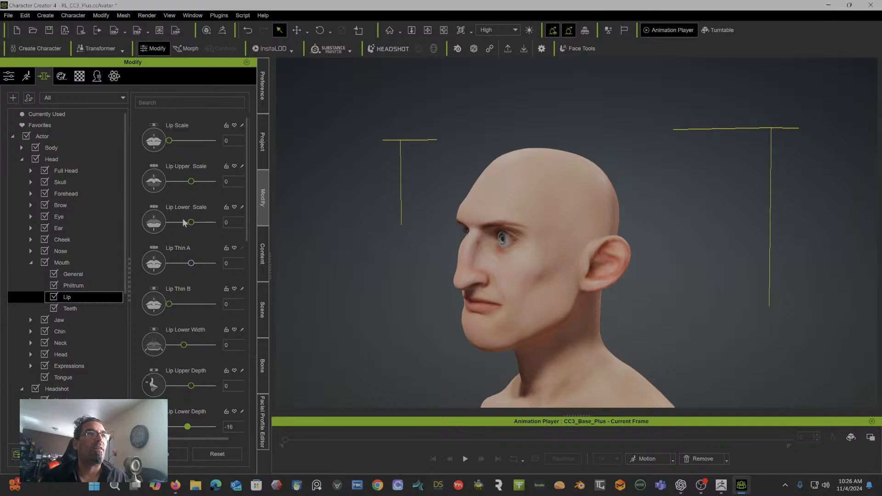
{"action": "left_click_drag", "start_coordinate": [189, 222], "coordinate": [168, 223]}
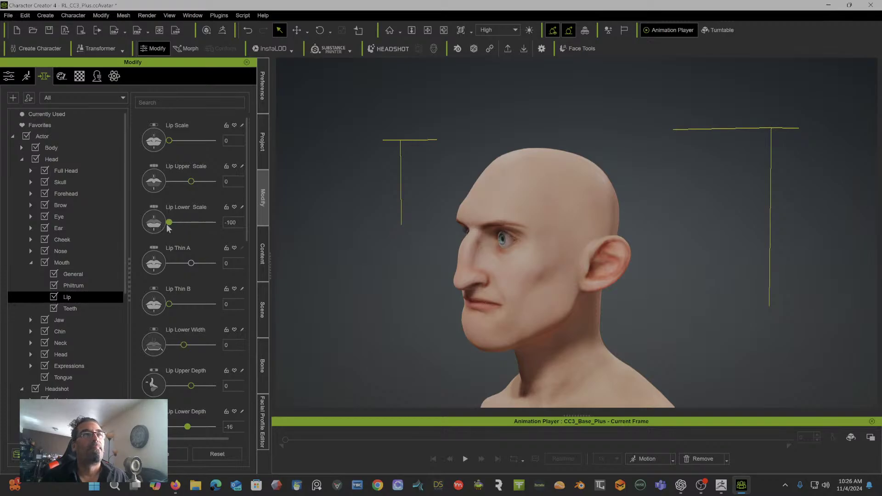
{"action": "left_click_drag", "start_coordinate": [169, 223], "coordinate": [184, 226]}
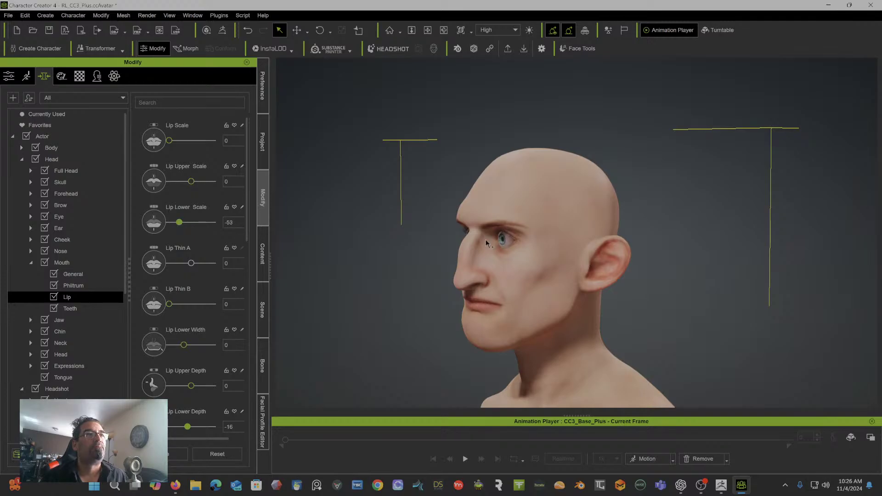
{"action": "right_click_drag", "start_coordinate": [505, 225], "coordinate": [462, 216]}
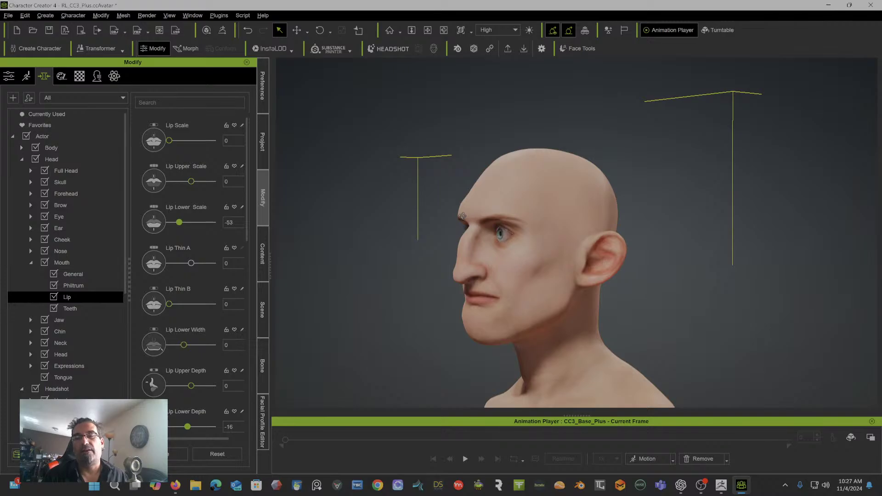
{"action": "right_click_drag", "start_coordinate": [462, 216], "coordinate": [439, 220]}
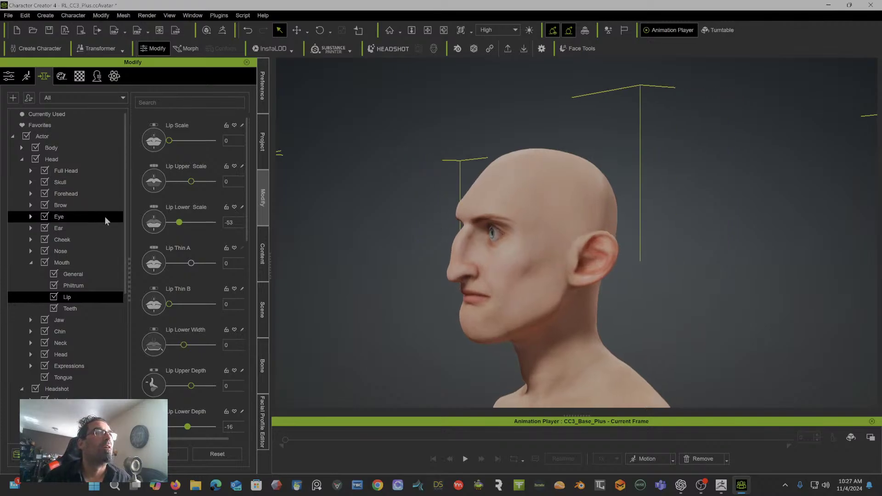
Step: Shape the cheekbones by setting Cheek Bone Scale to 31 and Cheek Bone Depth to 100
{"action": "left_click", "coordinate": [83, 236]}
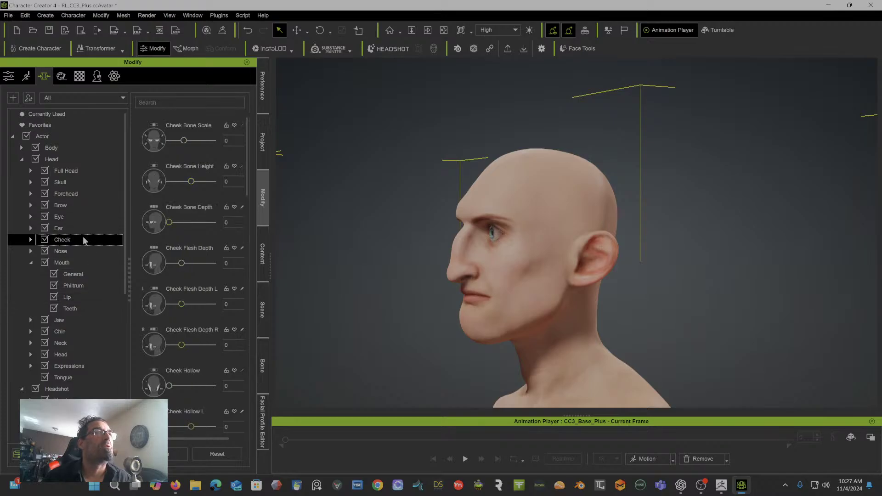
{"action": "mouse_move", "coordinate": [185, 140]}
{"action": "left_mouse_down"}
{"action": "mouse_move", "coordinate": [202, 140]}
{"action": "mouse_move", "coordinate": [192, 144]}
{"action": "left_mouse_up"}
{"action": "left_click_drag", "start_coordinate": [169, 222], "coordinate": [248, 218]}
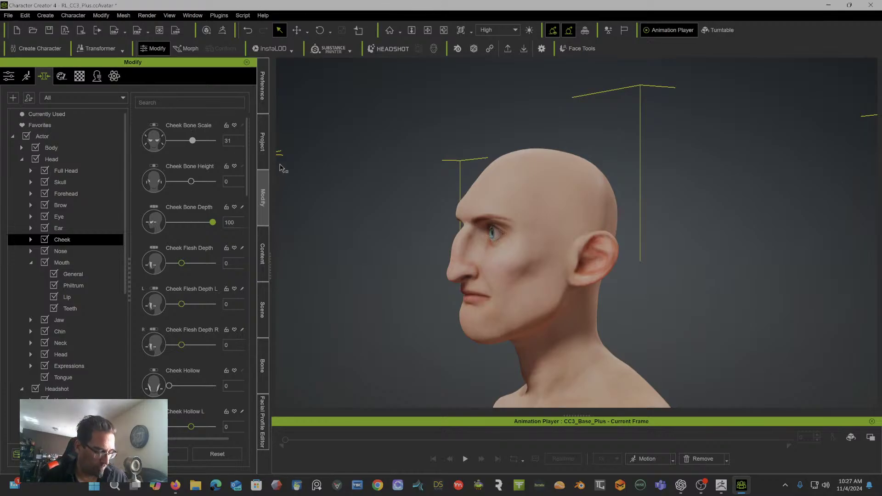
{"action": "right_click_drag", "start_coordinate": [451, 182], "coordinate": [382, 178]}
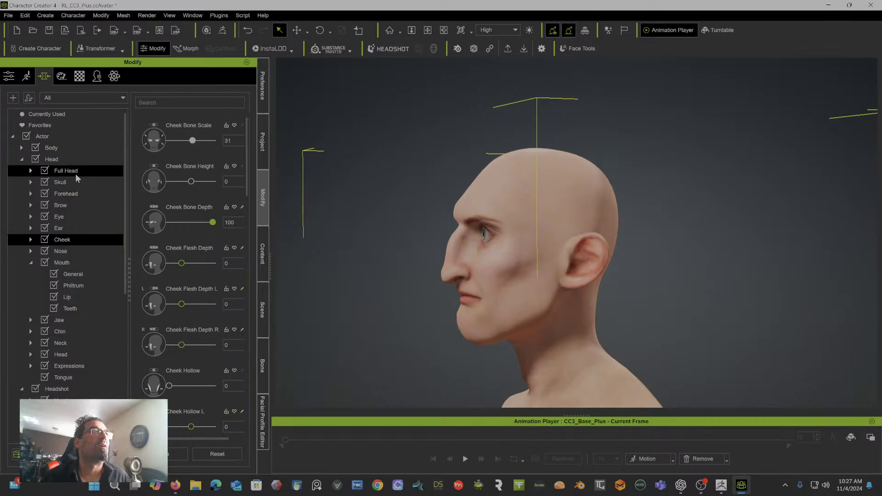
Step: Reshape the upper face profile by setting Forehead Upper Depth to 100 and Brow Depth to -100
{"action": "left_click", "coordinate": [80, 195]}
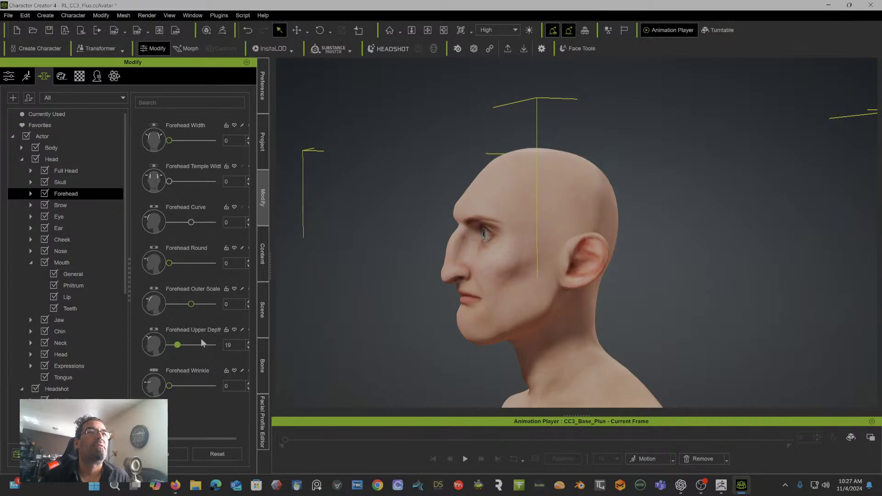
{"action": "left_click_drag", "start_coordinate": [169, 344], "coordinate": [235, 341]}
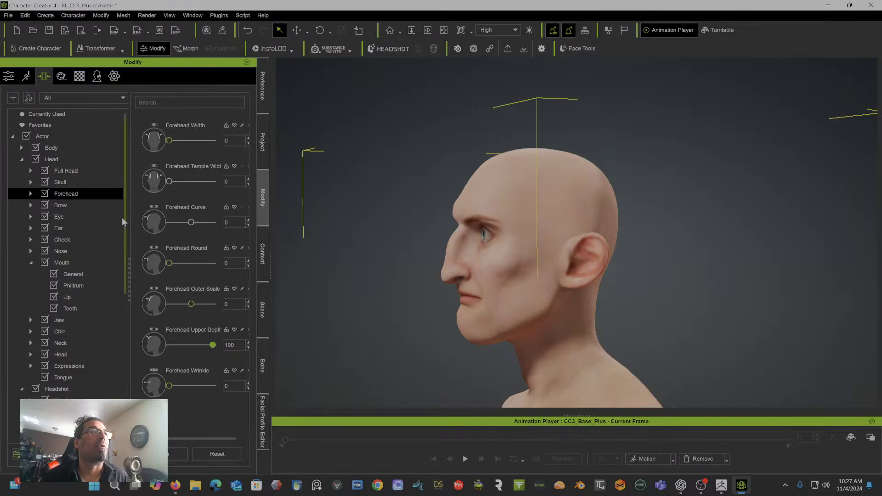
{"action": "left_click", "coordinate": [78, 206]}
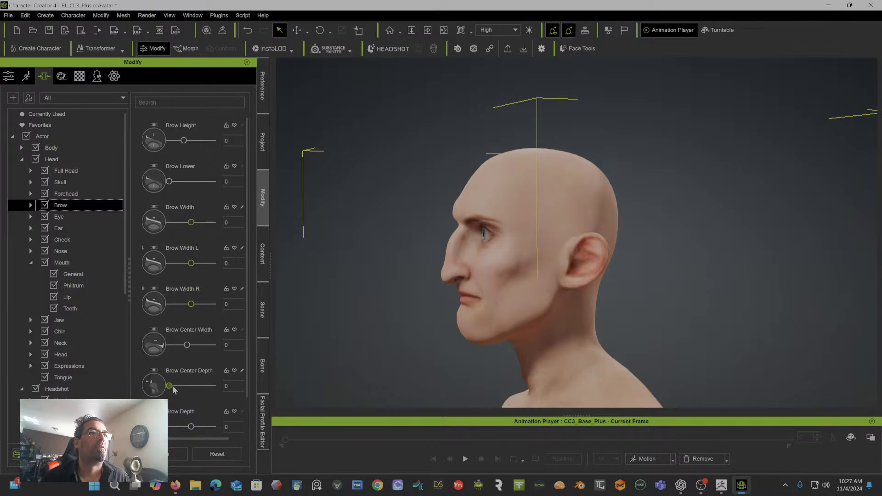
{"action": "left_click_drag", "start_coordinate": [191, 427], "coordinate": [166, 427]}
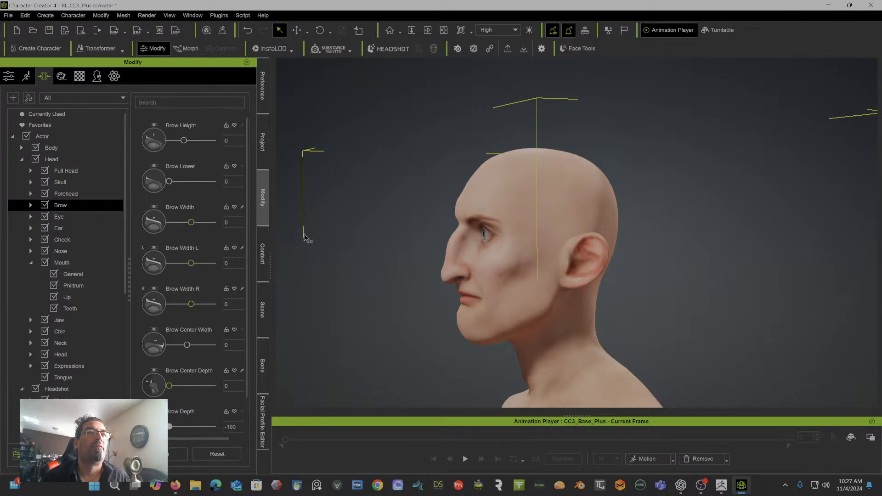
{"action": "right_click_drag", "start_coordinate": [490, 223], "coordinate": [575, 220]}
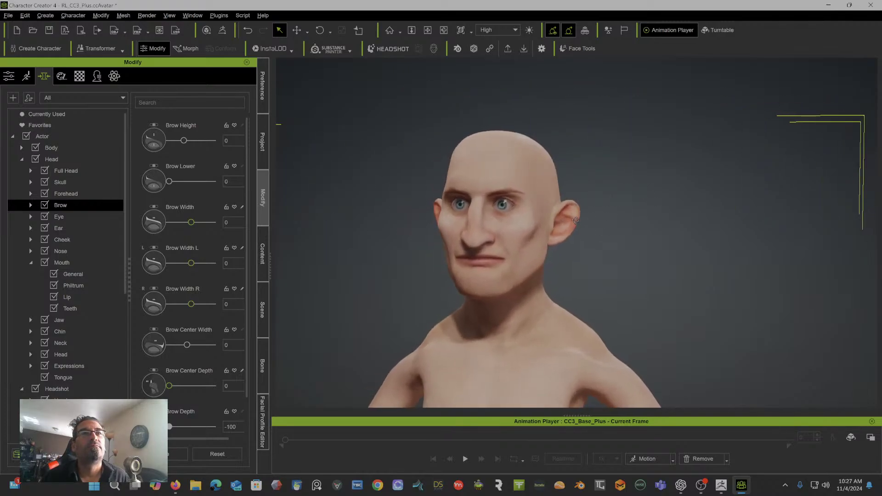
Step: Enlarge the body's shoulders by setting Shoulder Scale to 100
{"action": "scroll", "coordinate": [574, 229], "scroll_direction": "down", "scroll_amount": 5}
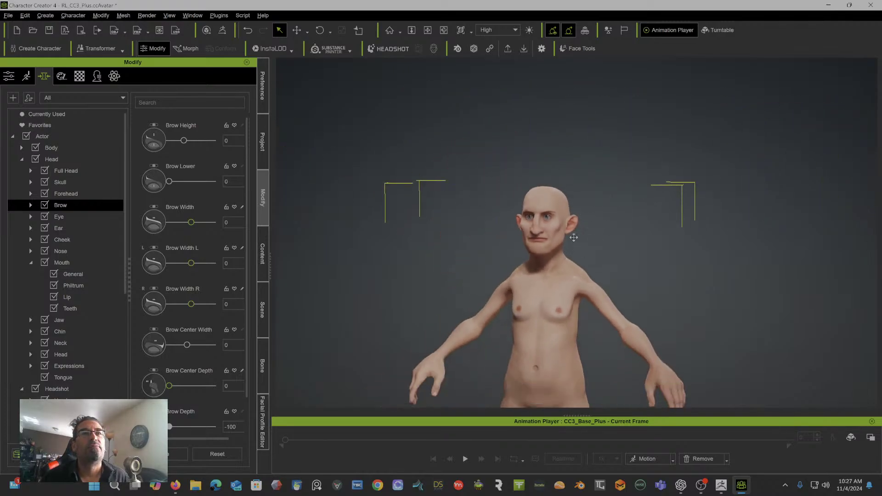
{"action": "middle_click_drag", "start_coordinate": [573, 237], "coordinate": [669, 246]}
{"action": "scroll", "coordinate": [503, 160], "scroll_direction": "up", "scroll_amount": 2}
{"action": "scroll", "coordinate": [505, 180], "scroll_direction": "up", "scroll_amount": 5}
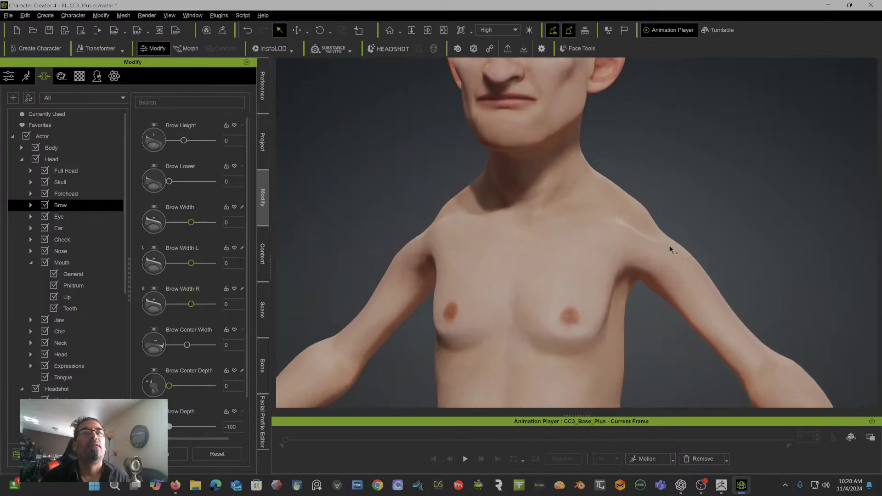
{"action": "right_click_drag", "start_coordinate": [669, 245], "coordinate": [538, 247]}
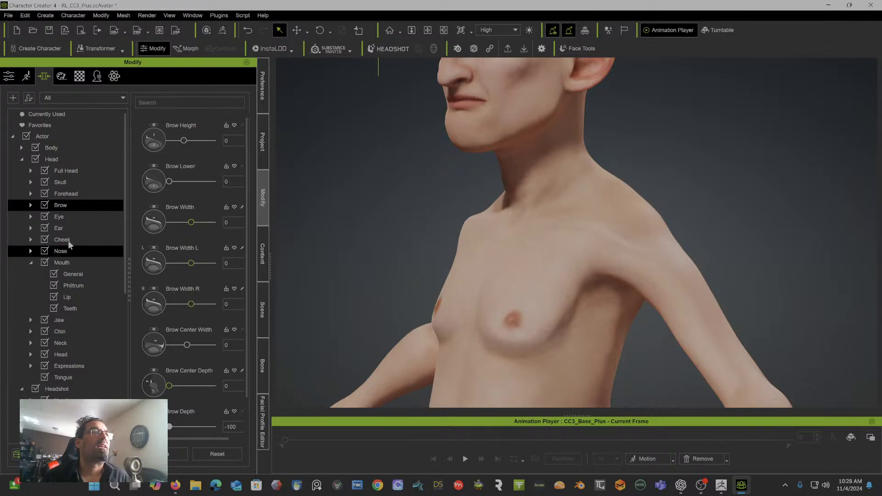
{"action": "left_click", "coordinate": [21, 147]}
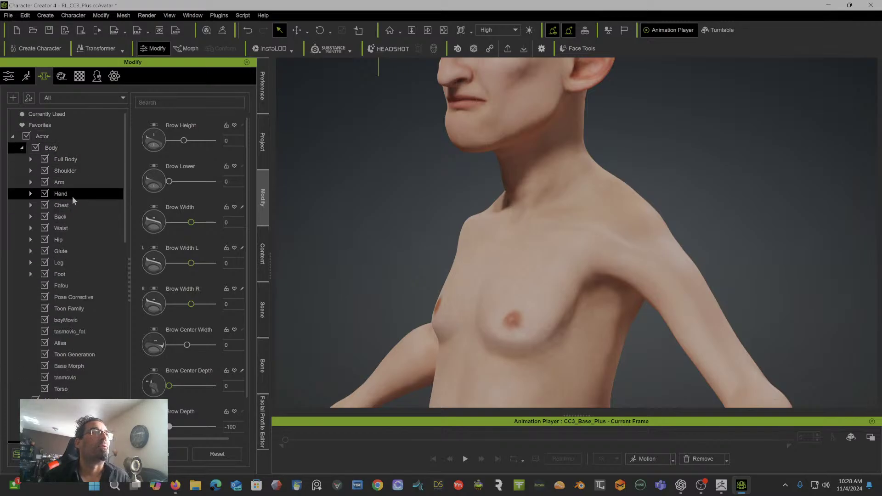
{"action": "left_click", "coordinate": [69, 170]}
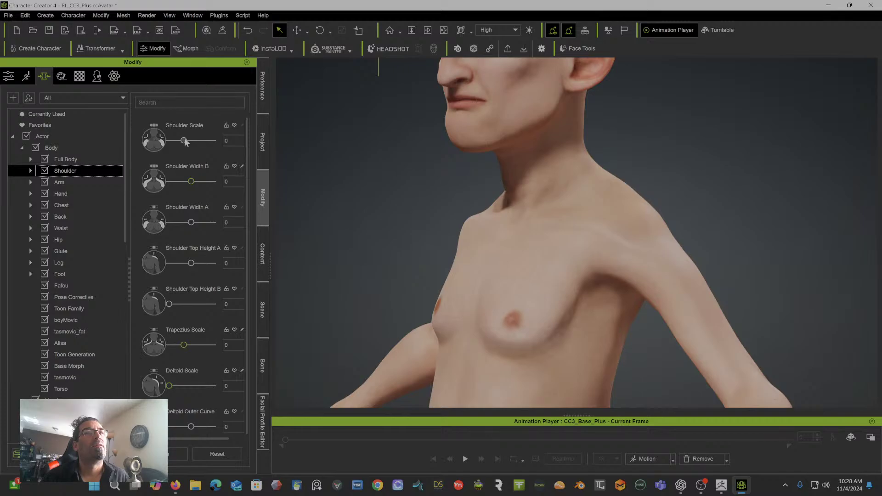
{"action": "left_click_drag", "start_coordinate": [184, 141], "coordinate": [234, 138]}
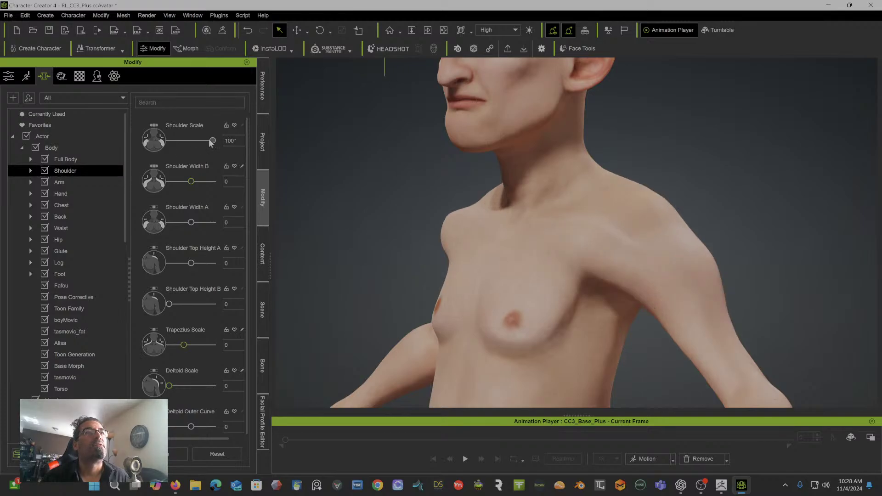
Step: Adjust the shoulders by setting Shoulder Scale to 71 and Shoulder Width B to -8
{"action": "left_click", "coordinate": [201, 142]}
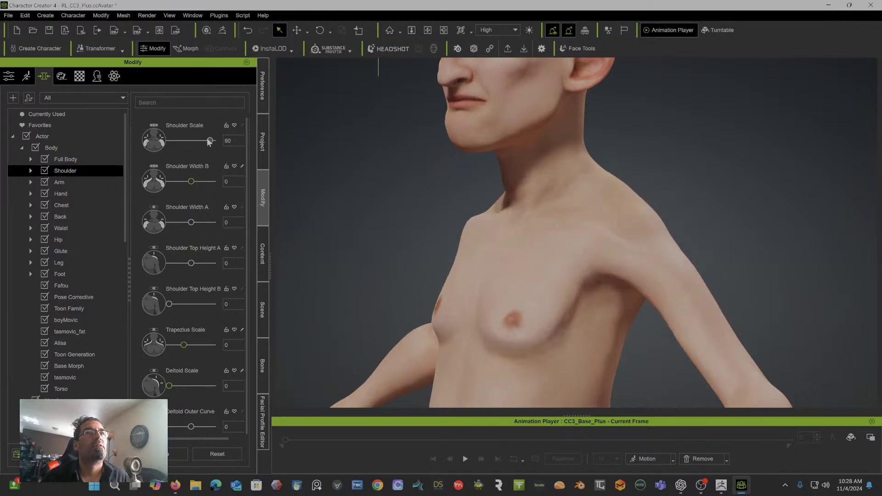
{"action": "mouse_move", "coordinate": [209, 142]}
{"action": "left_mouse_down"}
{"action": "mouse_move", "coordinate": [195, 137]}
{"action": "mouse_move", "coordinate": [209, 132]}
{"action": "mouse_move", "coordinate": [208, 140]}
{"action": "mouse_move", "coordinate": [192, 140]}
{"action": "mouse_move", "coordinate": [203, 143]}
{"action": "left_mouse_up"}
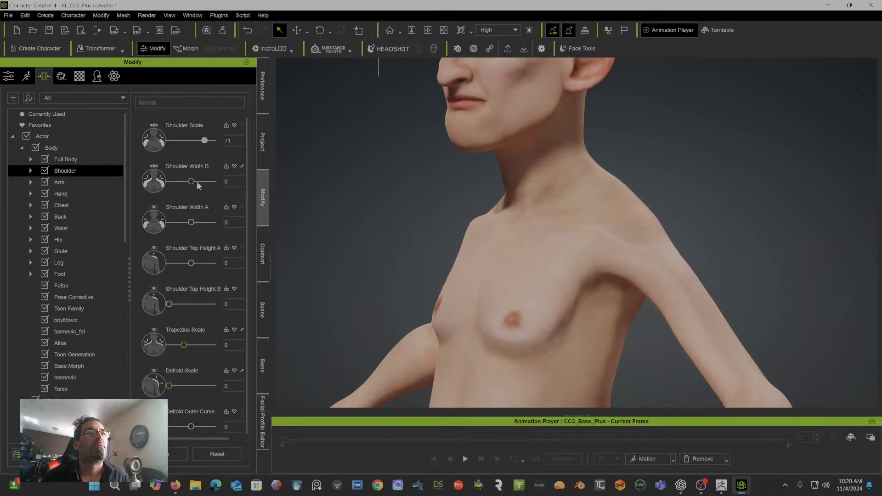
{"action": "mouse_move", "coordinate": [193, 182]}
{"action": "left_mouse_down"}
{"action": "mouse_move", "coordinate": [209, 181]}
{"action": "mouse_move", "coordinate": [168, 181]}
{"action": "mouse_move", "coordinate": [189, 183]}
{"action": "left_mouse_up"}
{"action": "key", "text": "ctrl+z"}
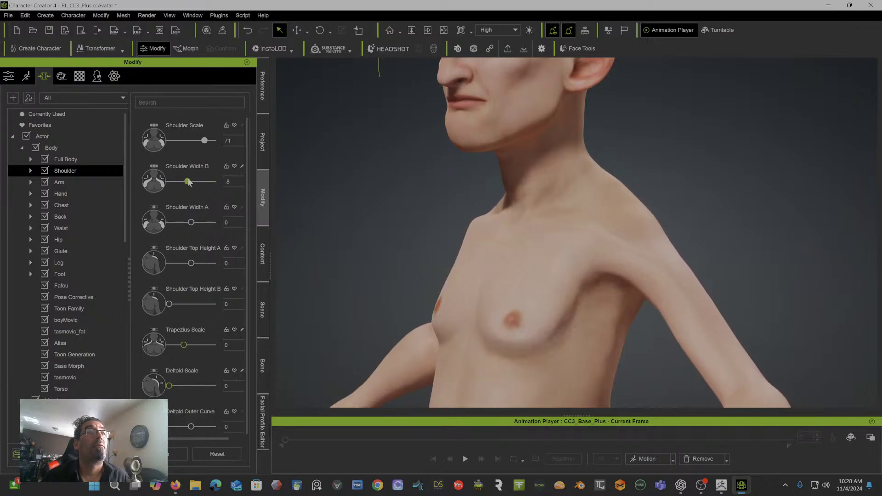
Step: Reshape the top of the shoulders by setting Shoulder Top Height A to 68 and Trapezius Scale to -50
{"action": "right_click_drag", "start_coordinate": [486, 221], "coordinate": [590, 209]}
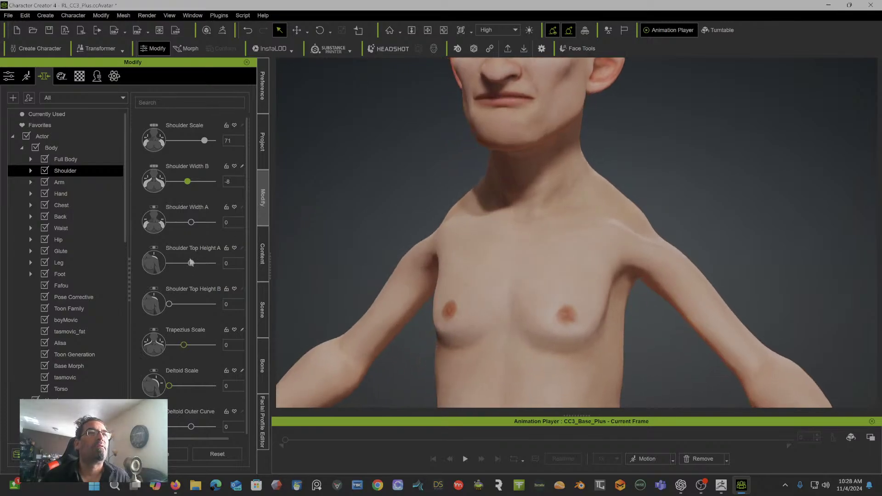
{"action": "mouse_move", "coordinate": [191, 264]}
{"action": "left_mouse_down"}
{"action": "mouse_move", "coordinate": [262, 254]}
{"action": "mouse_move", "coordinate": [205, 262]}
{"action": "left_mouse_up"}
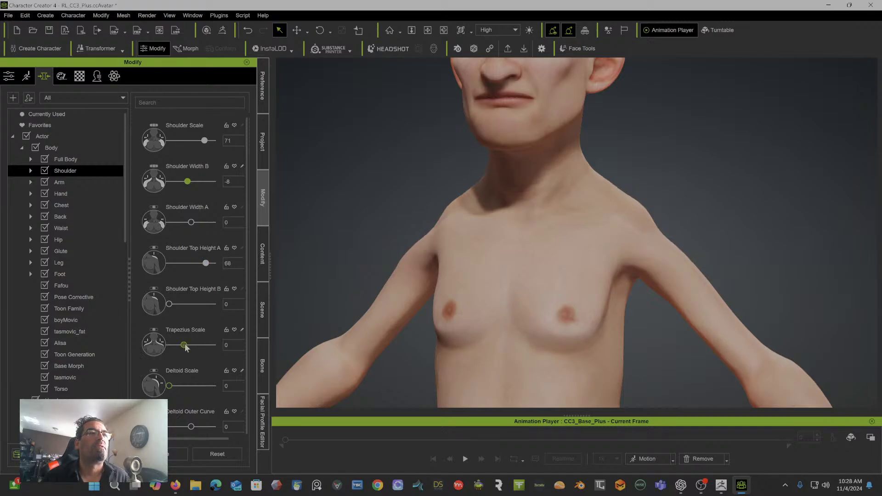
{"action": "left_click_drag", "start_coordinate": [184, 345], "coordinate": [163, 350]}
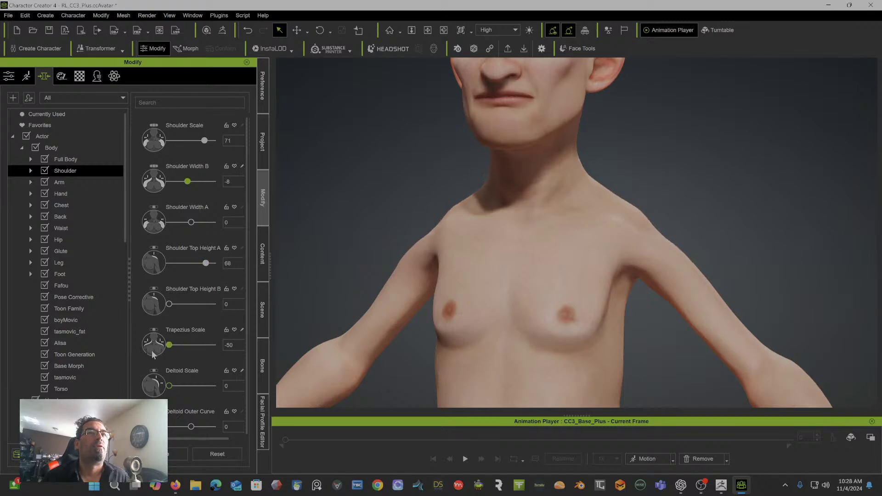
Step: Build up the deltoids by setting Deltoid Scale to 94, and check the shoulders from the side
{"action": "scroll", "coordinate": [470, 250], "scroll_direction": "down", "scroll_amount": 5}
{"action": "middle_click_drag", "start_coordinate": [470, 249], "coordinate": [529, 243]}
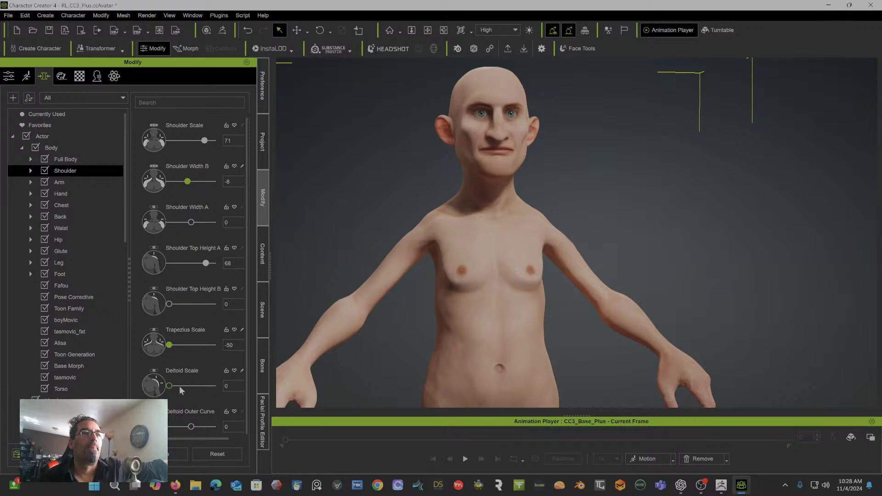
{"action": "left_click_drag", "start_coordinate": [169, 388], "coordinate": [210, 384]}
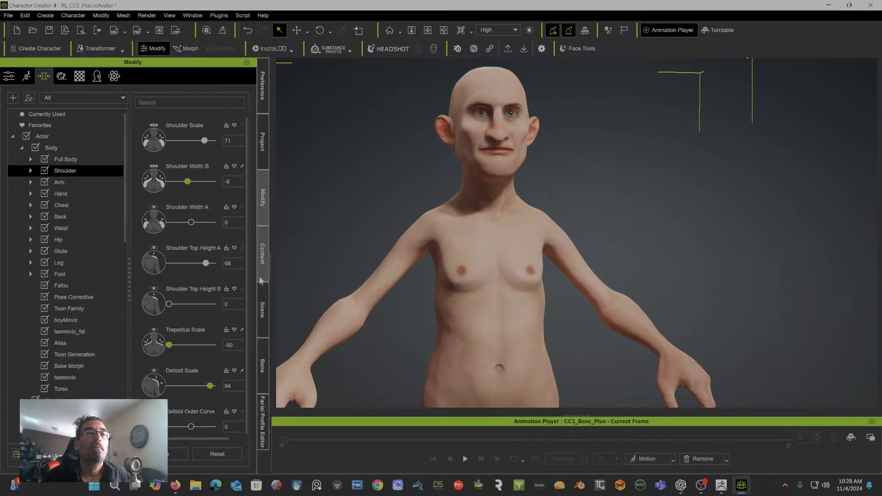
{"action": "right_click_drag", "start_coordinate": [388, 275], "coordinate": [202, 259]}
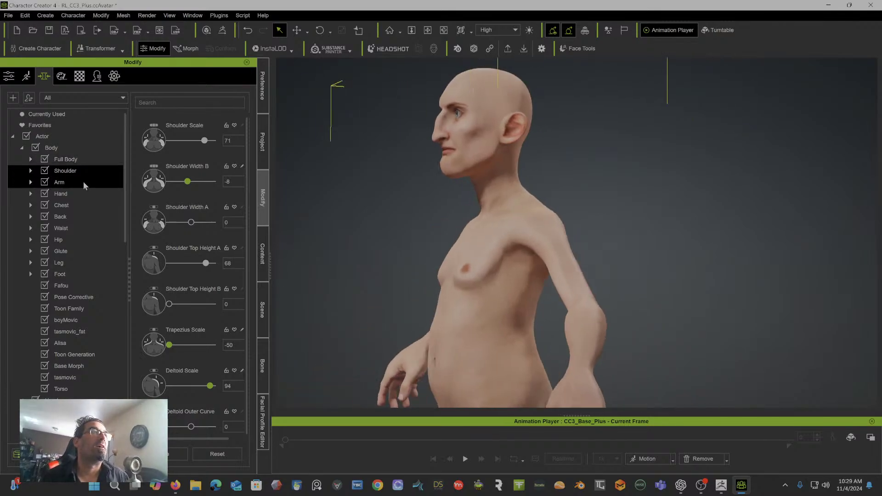
Step: Slim the chest by setting Chest Scale to -15 and Chest Depth to -13
{"action": "left_click", "coordinate": [73, 204]}
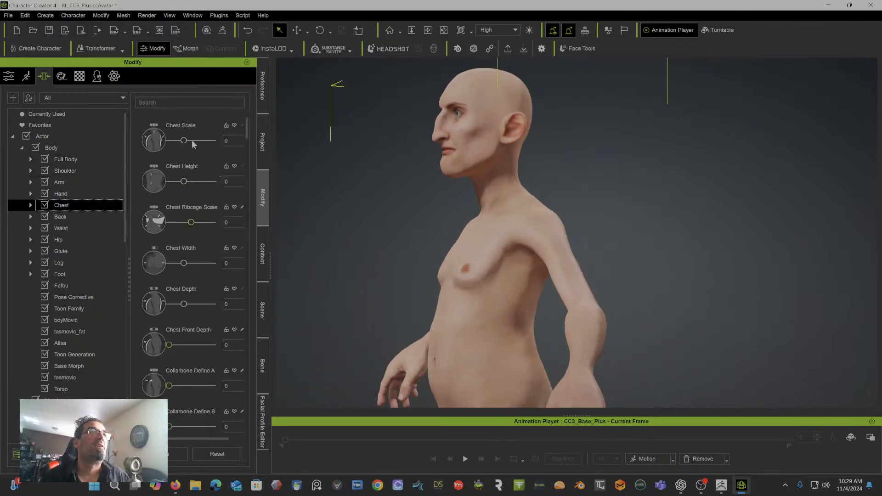
{"action": "mouse_move", "coordinate": [182, 141]}
{"action": "left_mouse_down"}
{"action": "mouse_move", "coordinate": [152, 146]}
{"action": "mouse_move", "coordinate": [177, 145]}
{"action": "left_mouse_up"}
{"action": "left_click_drag", "start_coordinate": [437, 195], "coordinate": [526, 202], "text": "alt"}
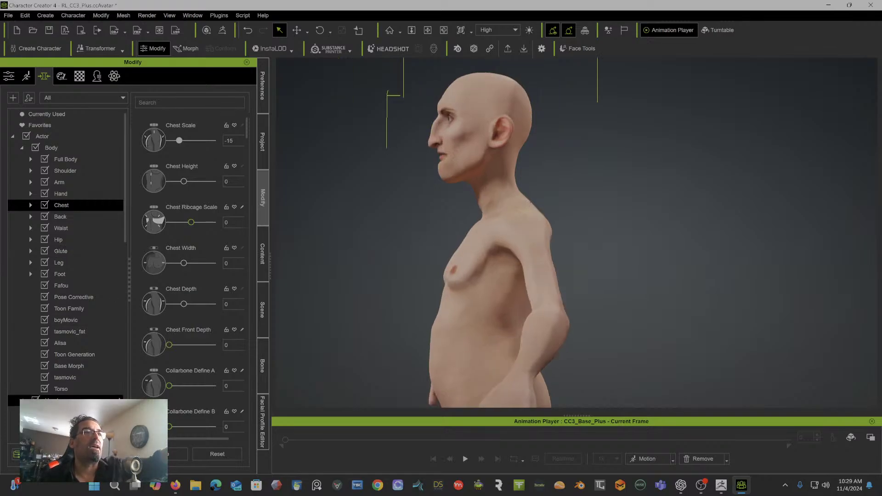
{"action": "mouse_move", "coordinate": [184, 305]}
{"action": "left_mouse_down"}
{"action": "mouse_move", "coordinate": [169, 306]}
{"action": "mouse_move", "coordinate": [180, 304]}
{"action": "left_mouse_up"}
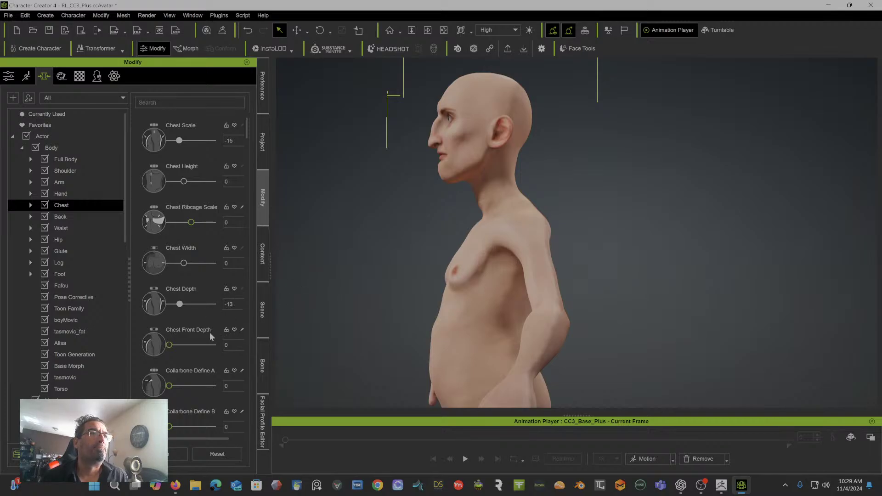
{"action": "mouse_move", "coordinate": [169, 346]}
{"action": "left_mouse_down"}
{"action": "mouse_move", "coordinate": [190, 345]}
{"action": "mouse_move", "coordinate": [159, 347]}
{"action": "left_mouse_up"}
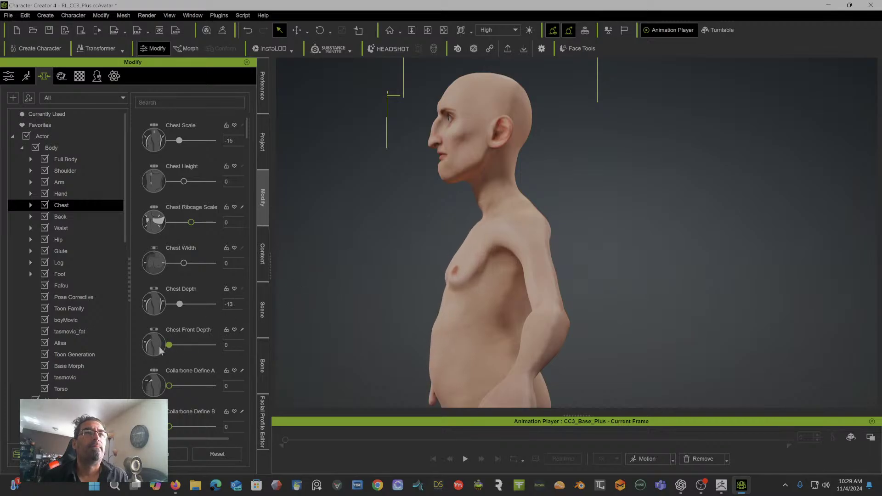
Step: Flatten the breasts by setting Breast Scale A to -20
{"action": "scroll", "coordinate": [183, 359], "scroll_direction": "down", "scroll_amount": 3}
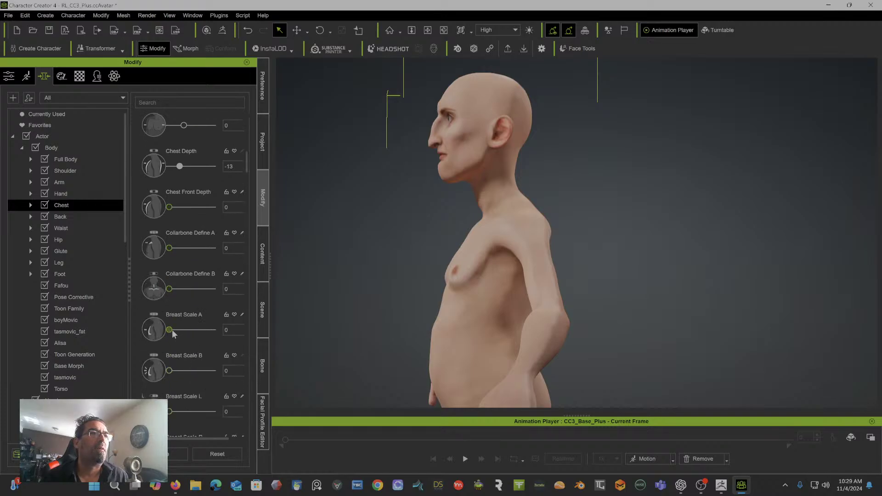
{"action": "mouse_move", "coordinate": [169, 330]}
{"action": "left_mouse_down"}
{"action": "mouse_move", "coordinate": [189, 331]}
{"action": "mouse_move", "coordinate": [158, 338]}
{"action": "left_mouse_up"}
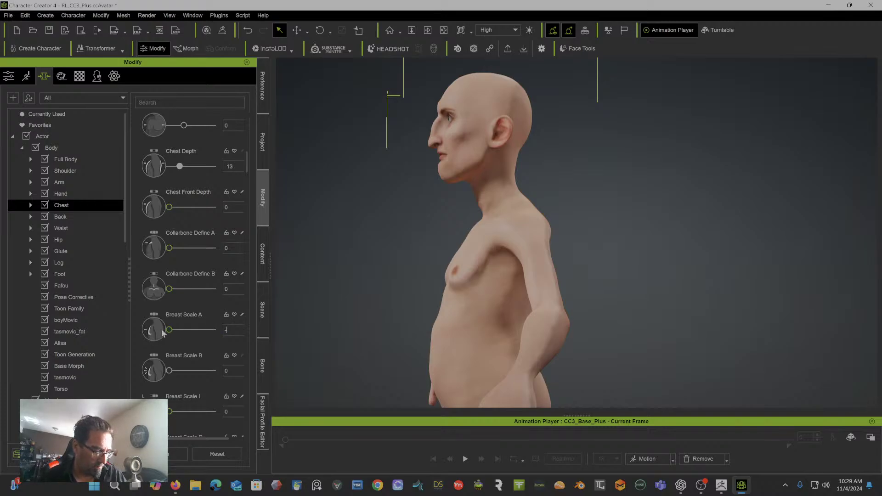
{"action": "key", "text": "Return"}
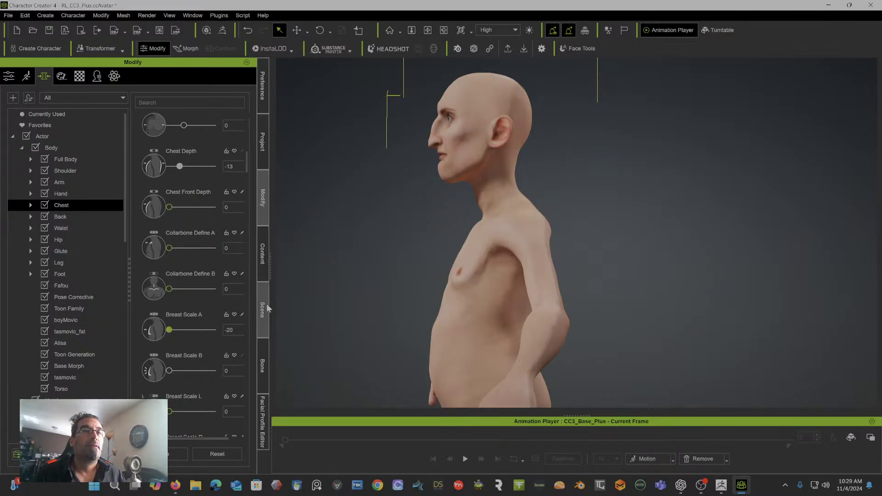
Step: Check the torso from several angles and filter the body's Arm morphs by "leng"
{"action": "right_click_drag", "start_coordinate": [368, 281], "coordinate": [330, 294]}
{"action": "middle_click_drag", "start_coordinate": [377, 293], "coordinate": [421, 222]}
{"action": "right_click_drag", "start_coordinate": [421, 223], "coordinate": [540, 223]}
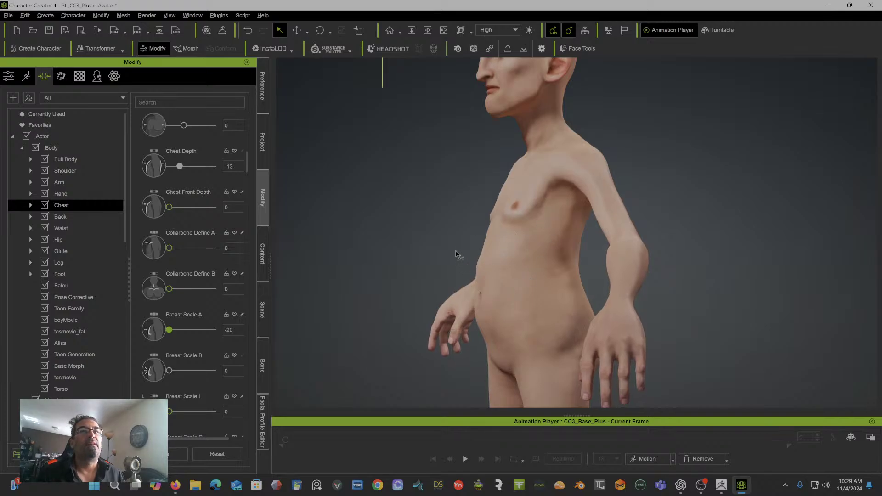
{"action": "right_click_drag", "start_coordinate": [459, 253], "coordinate": [648, 250]}
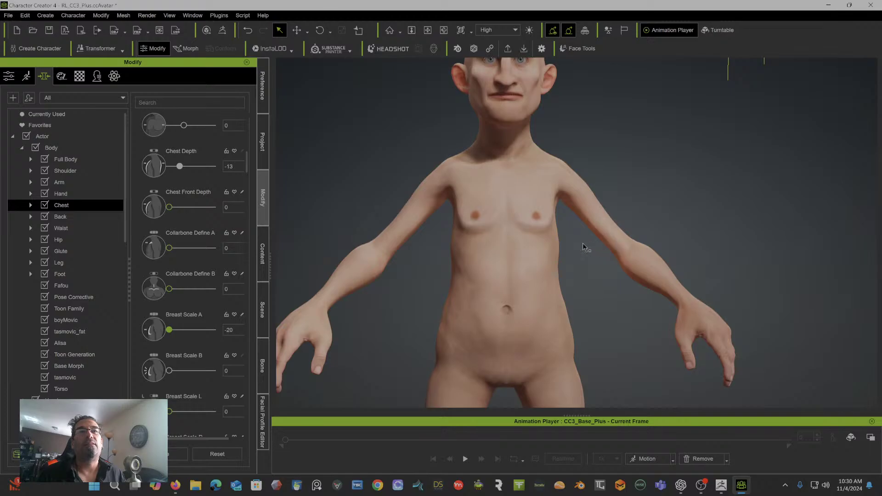
{"action": "left_click", "coordinate": [76, 182]}
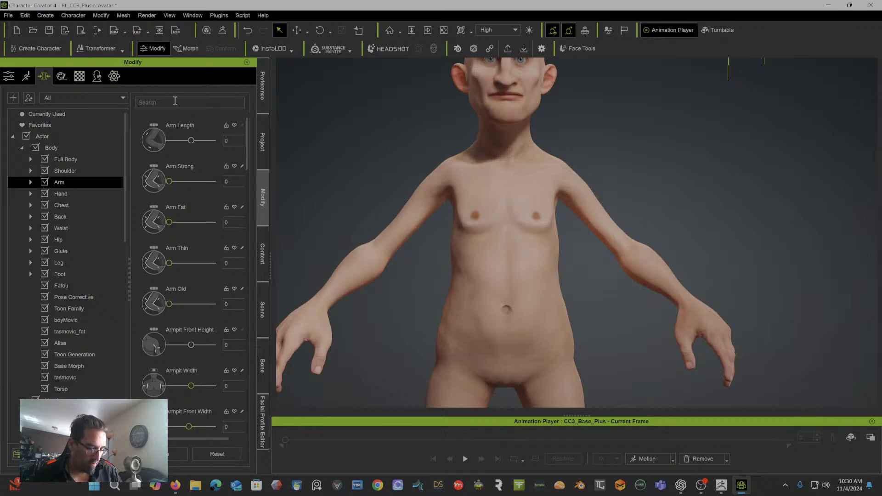
{"action": "type", "text": "leng"}
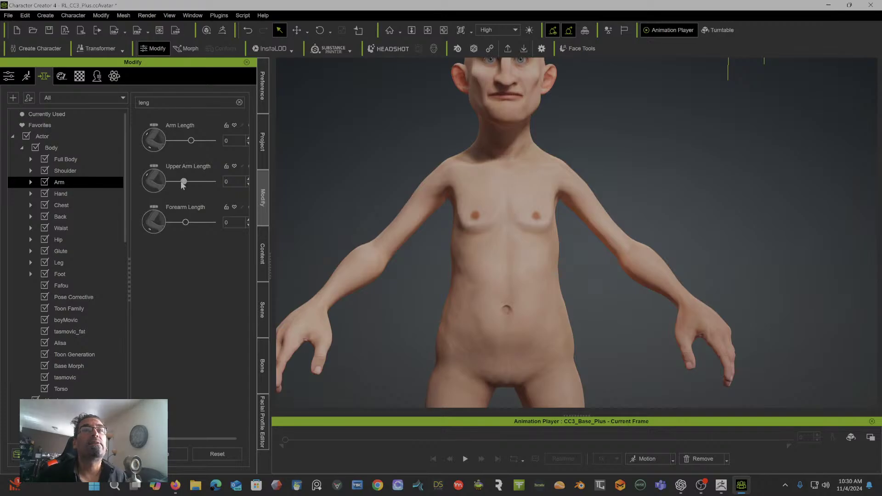
Step: Try shorter arms with Upper Arm Length and Forearm Length both at -31, checking the proportions on the full figure
{"action": "left_click_drag", "start_coordinate": [183, 181], "coordinate": [171, 185]}
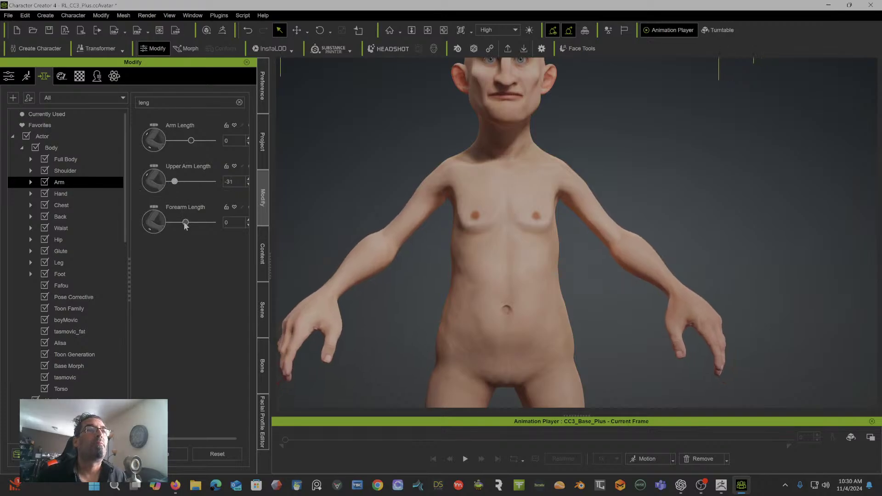
{"action": "left_click_drag", "start_coordinate": [186, 225], "coordinate": [178, 225]}
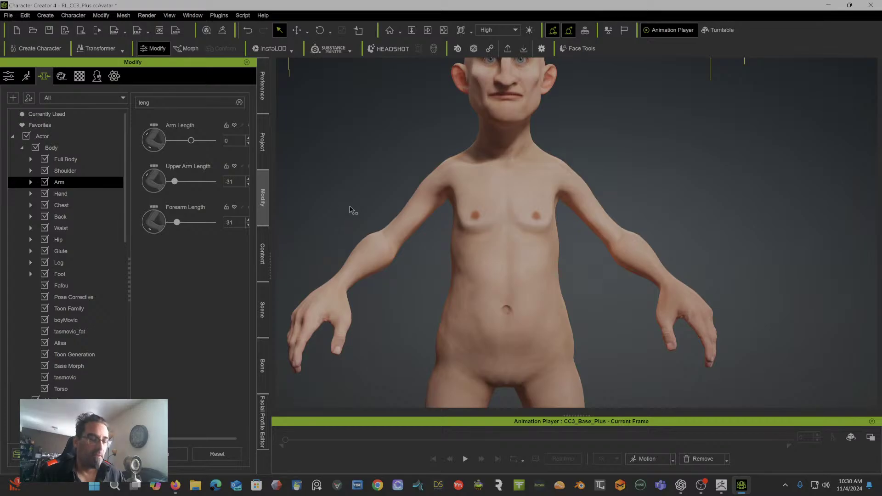
{"action": "right_click_drag", "start_coordinate": [421, 185], "coordinate": [335, 195]}
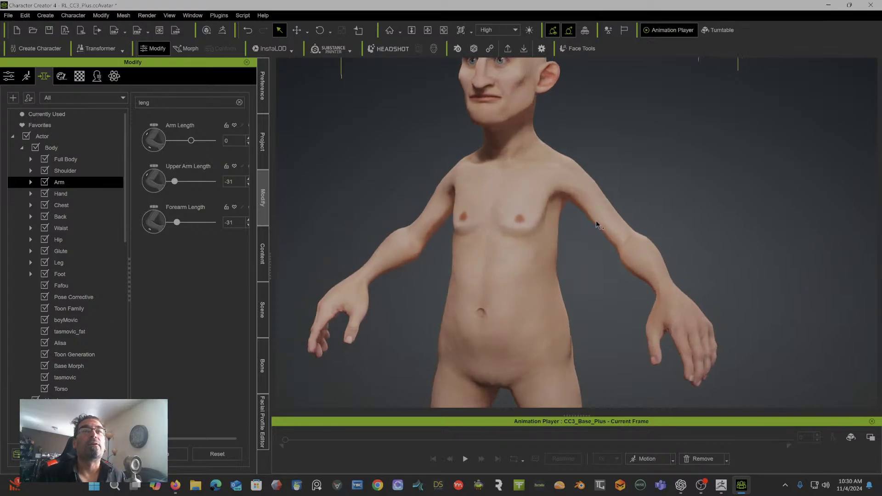
{"action": "scroll", "coordinate": [596, 222], "scroll_direction": "down", "scroll_amount": 5}
{"action": "middle_click_drag", "start_coordinate": [598, 227], "coordinate": [554, 201]}
{"action": "scroll", "coordinate": [573, 193], "scroll_direction": "down", "scroll_amount": 1}
{"action": "right_click_drag", "start_coordinate": [554, 202], "coordinate": [657, 203]}
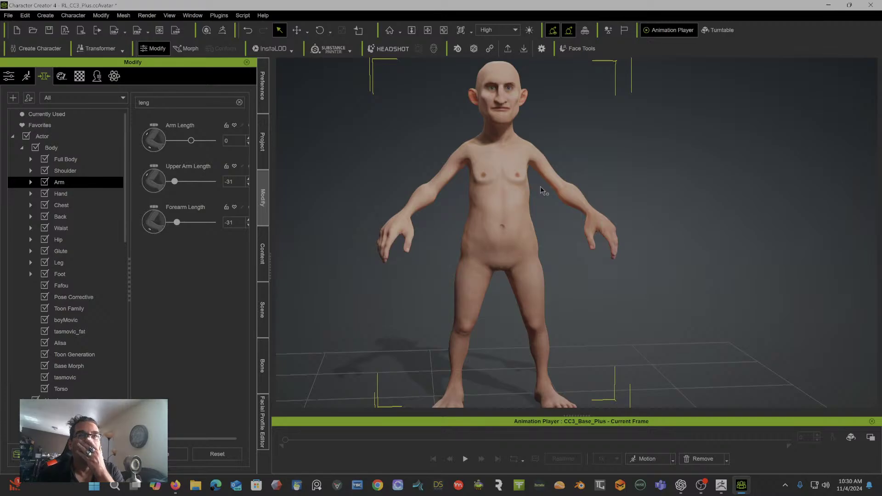
{"action": "right_click_drag", "start_coordinate": [610, 205], "coordinate": [560, 203]}
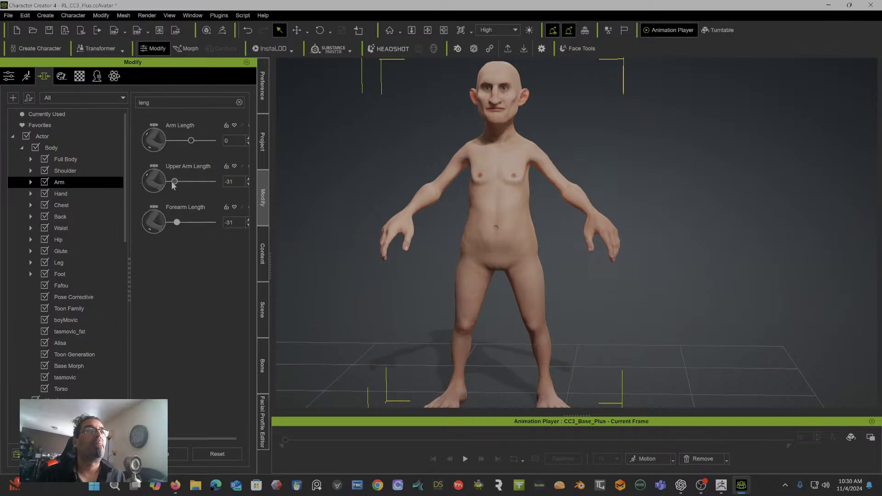
Step: Rebalance the arm proportions by setting Upper Arm Length to -18 and Forearm Length to 24
{"action": "left_click_drag", "start_coordinate": [174, 185], "coordinate": [179, 184]}
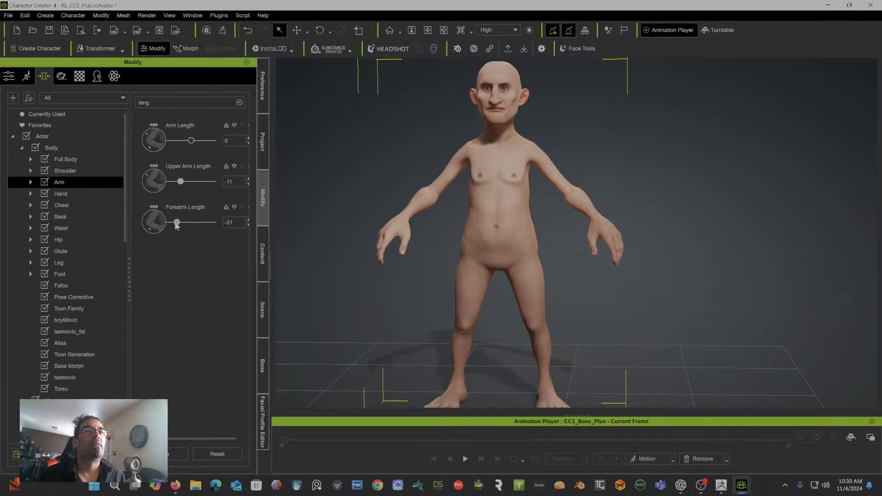
{"action": "left_click_drag", "start_coordinate": [175, 223], "coordinate": [198, 225]}
{"action": "left_click_drag", "start_coordinate": [288, 207], "coordinate": [192, 223], "text": "alt"}
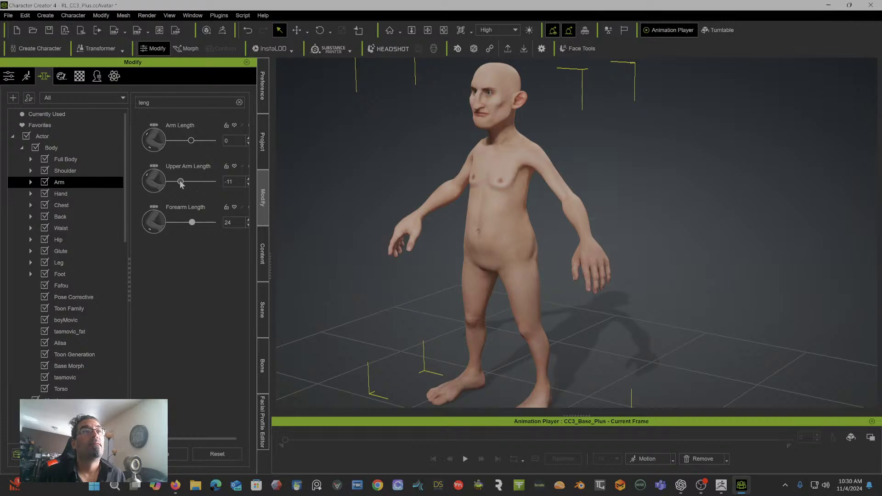
{"action": "left_click_drag", "start_coordinate": [181, 183], "coordinate": [179, 182]}
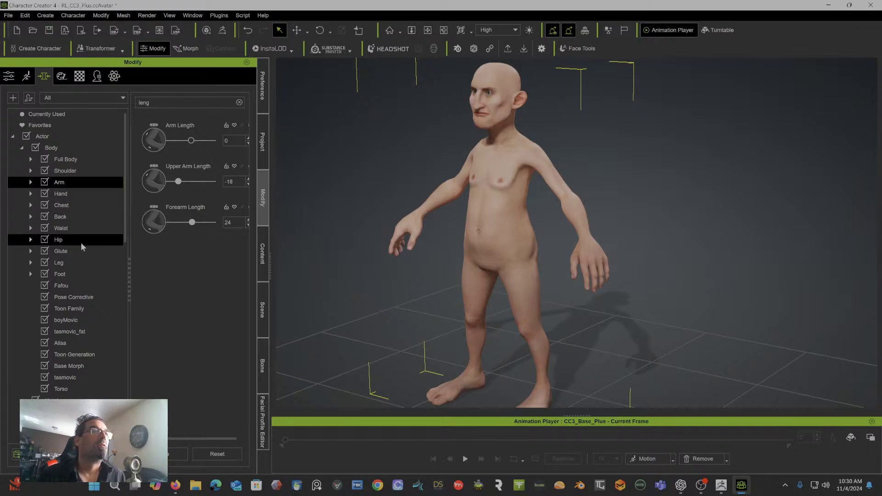
Step: Examine the full body proportions, the torso and the head's side profile
{"action": "left_click_drag", "start_coordinate": [492, 251], "coordinate": [597, 242], "text": "alt"}
{"action": "middle_click_drag", "start_coordinate": [597, 241], "coordinate": [600, 201], "text": "alt"}
{"action": "left_click_drag", "start_coordinate": [600, 201], "coordinate": [568, 195], "text": "alt"}
{"action": "middle_click_drag", "start_coordinate": [568, 196], "coordinate": [548, 220], "text": "alt"}
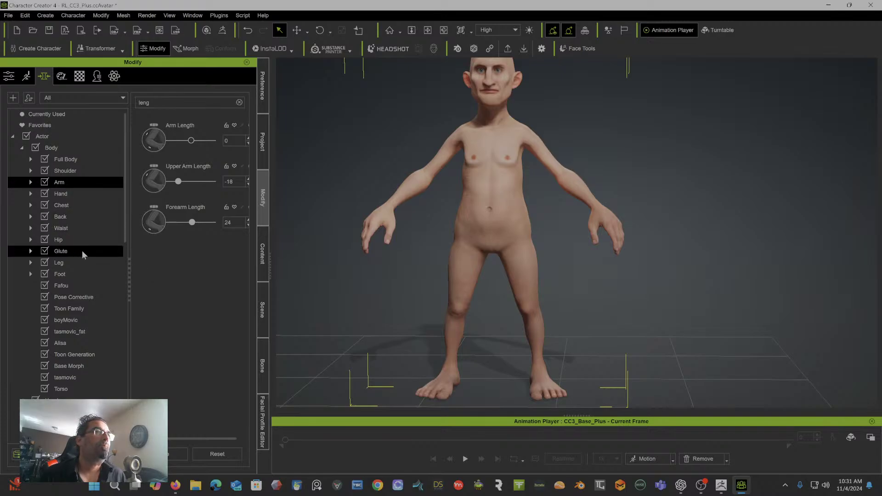
{"action": "scroll", "coordinate": [432, 265], "scroll_direction": "up", "scroll_amount": 3}
{"action": "right_click_drag", "start_coordinate": [432, 265], "coordinate": [355, 265]}
{"action": "scroll", "coordinate": [485, 185], "scroll_direction": "up", "scroll_amount": 5}
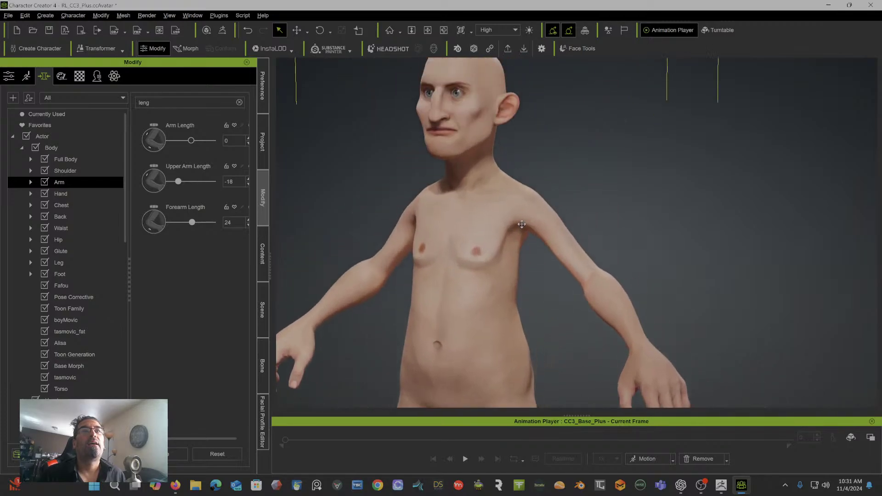
{"action": "middle_click_drag", "start_coordinate": [522, 225], "coordinate": [538, 273]}
{"action": "right_click_drag", "start_coordinate": [582, 255], "coordinate": [489, 311]}
{"action": "scroll", "coordinate": [516, 270], "scroll_direction": "up", "scroll_amount": 5}
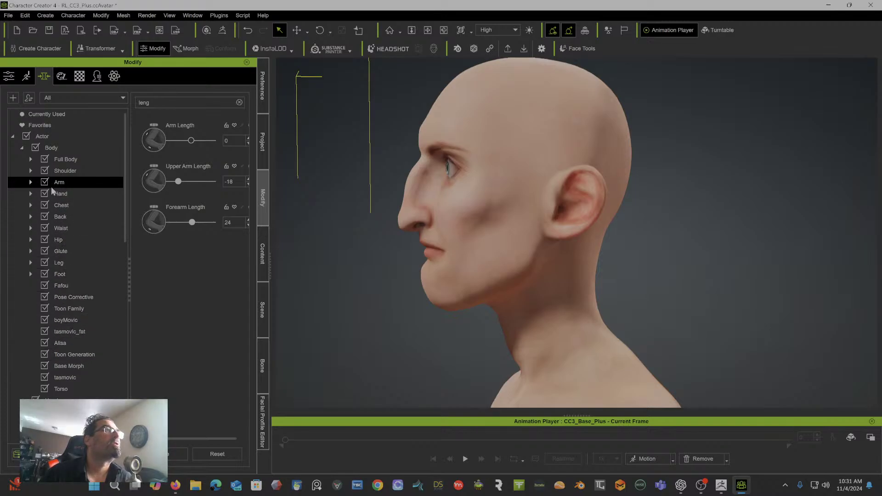
Step: Show all of the head's Chin morphs with the "leng" filter cleared
{"action": "left_click", "coordinate": [22, 147]}
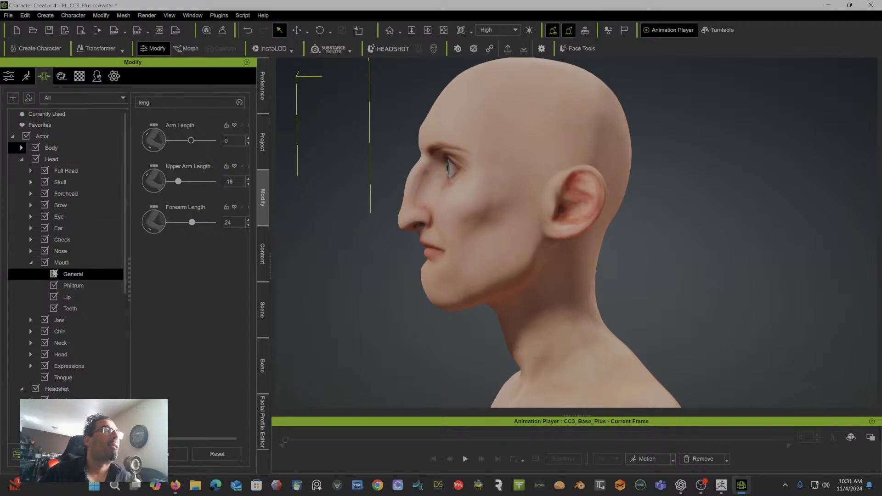
{"action": "left_click", "coordinate": [32, 262]}
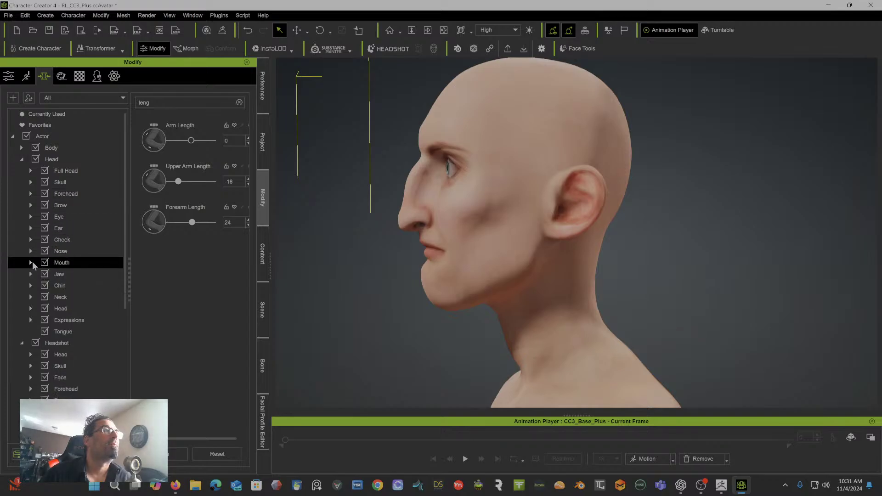
{"action": "left_click", "coordinate": [56, 287]}
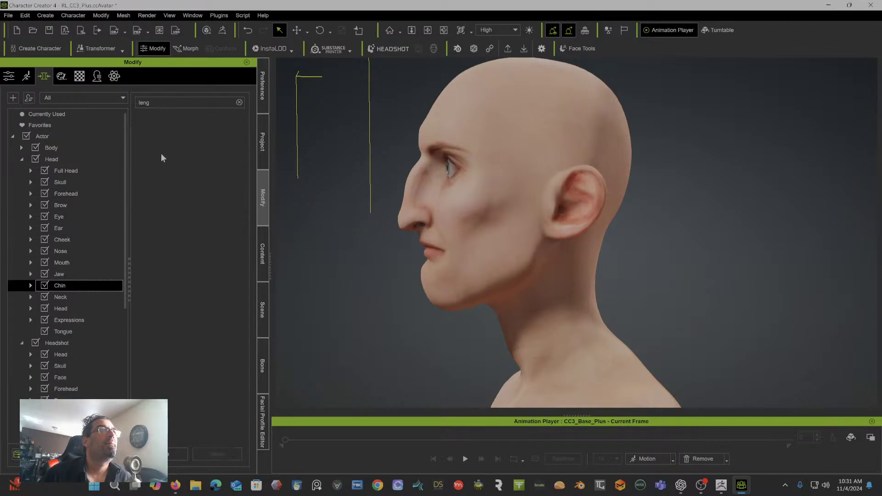
{"action": "left_click", "coordinate": [240, 102]}
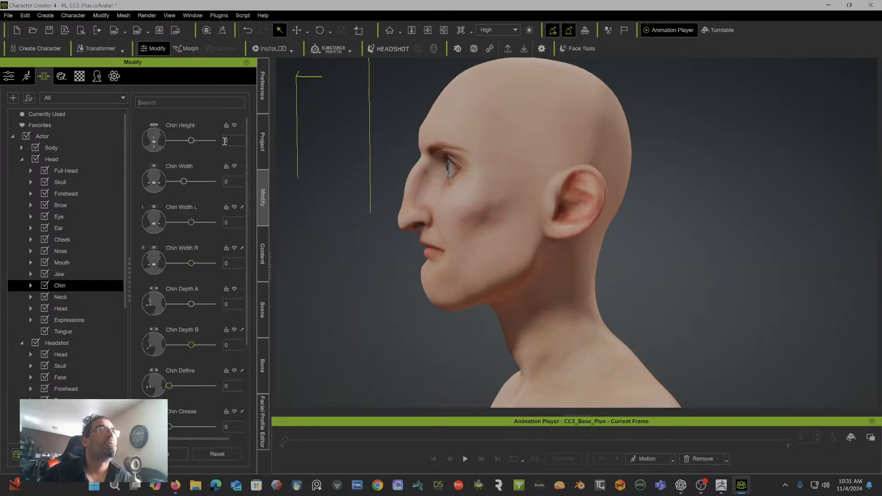
Step: Shorten and pull back the chin by setting the head's Chin Height and Chin Depth A both to -100
{"action": "left_click_drag", "start_coordinate": [191, 146], "coordinate": [169, 146]}
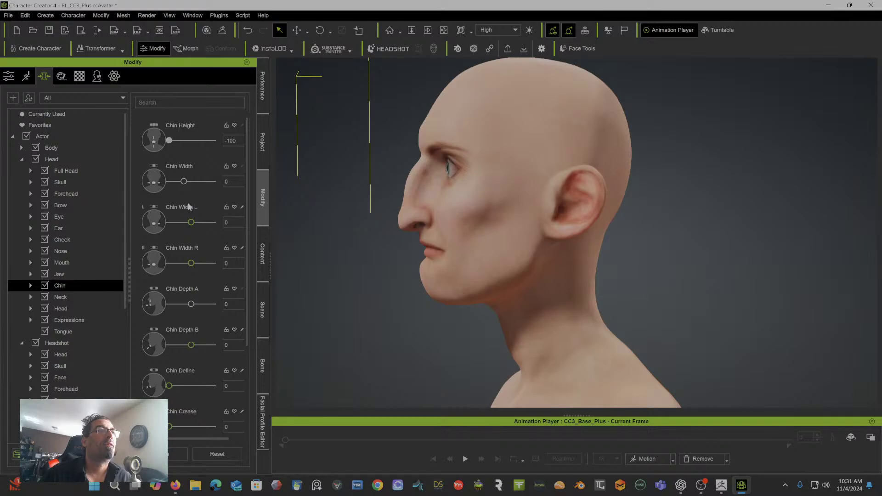
{"action": "scroll", "coordinate": [200, 262], "scroll_direction": "down", "scroll_amount": 2}
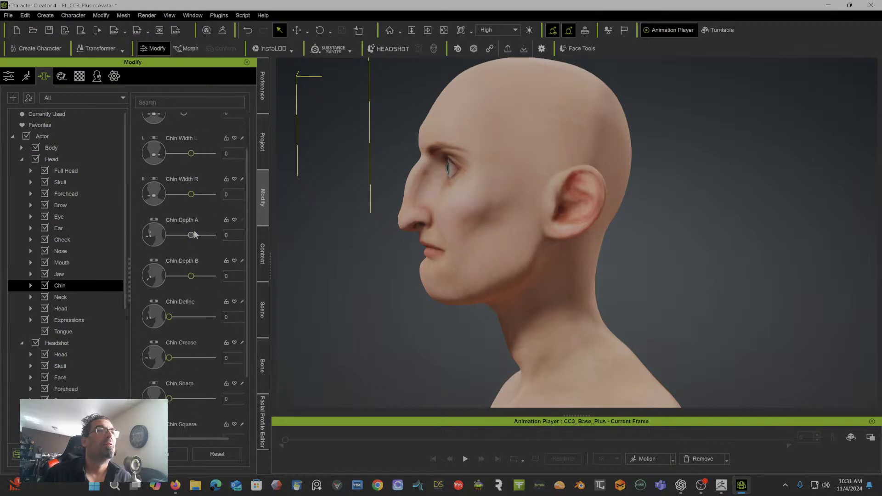
{"action": "left_click_drag", "start_coordinate": [191, 235], "coordinate": [156, 238]}
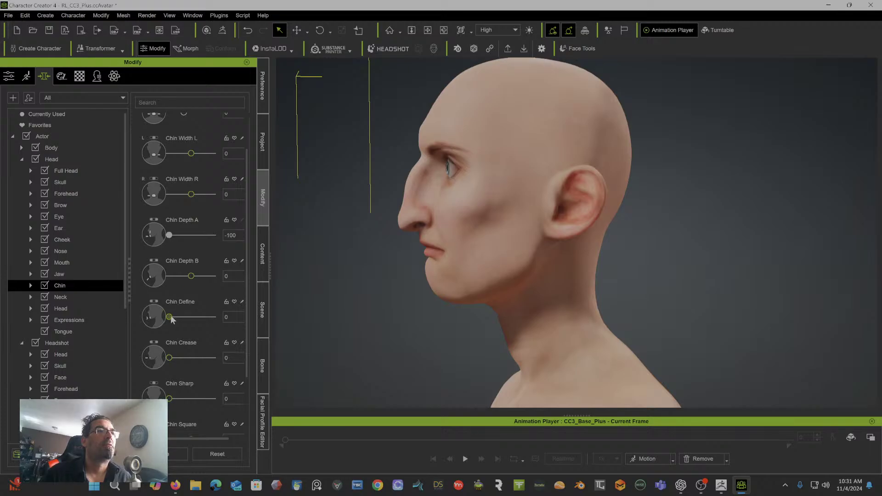
{"action": "left_click_drag", "start_coordinate": [170, 316], "coordinate": [138, 332]}
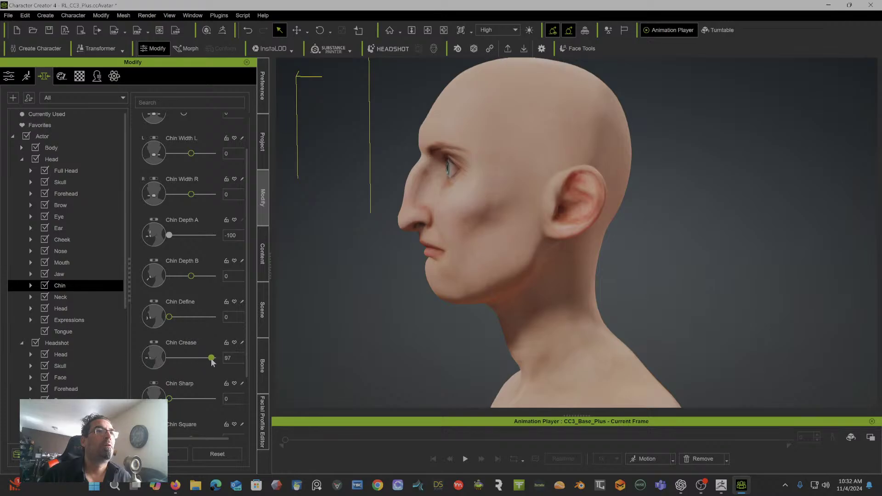
Step: Shape the chin with Chin Crease at 10, Chin Sharp at 18 and Chin Square at 100
{"action": "left_click_drag", "start_coordinate": [177, 363], "coordinate": [174, 363]}
{"action": "left_click_drag", "start_coordinate": [169, 398], "coordinate": [214, 387]}
{"action": "right_click_drag", "start_coordinate": [372, 266], "coordinate": [448, 291]}
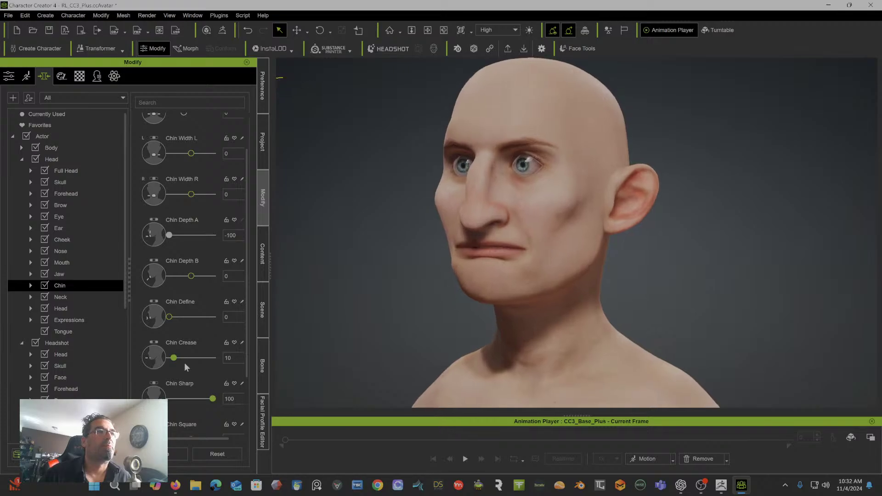
{"action": "left_click_drag", "start_coordinate": [213, 399], "coordinate": [180, 400]}
{"action": "scroll", "coordinate": [197, 354], "scroll_direction": "down", "scroll_amount": 2}
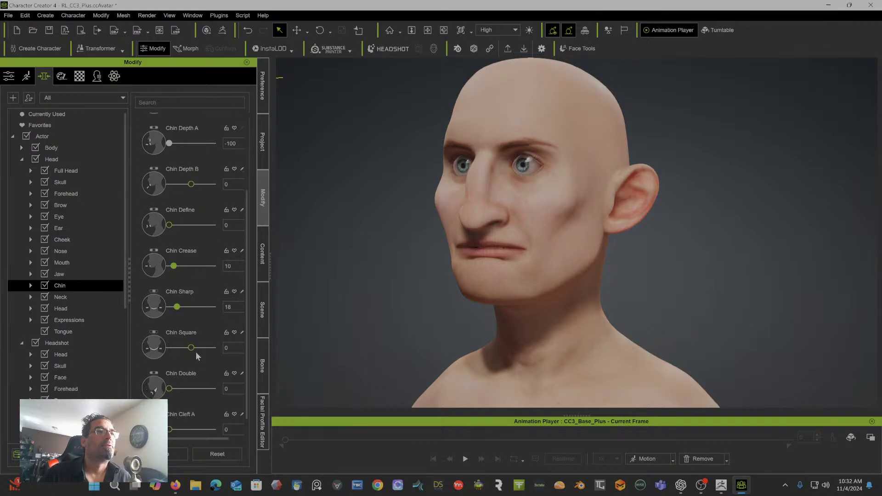
{"action": "left_click_drag", "start_coordinate": [191, 348], "coordinate": [225, 347]}
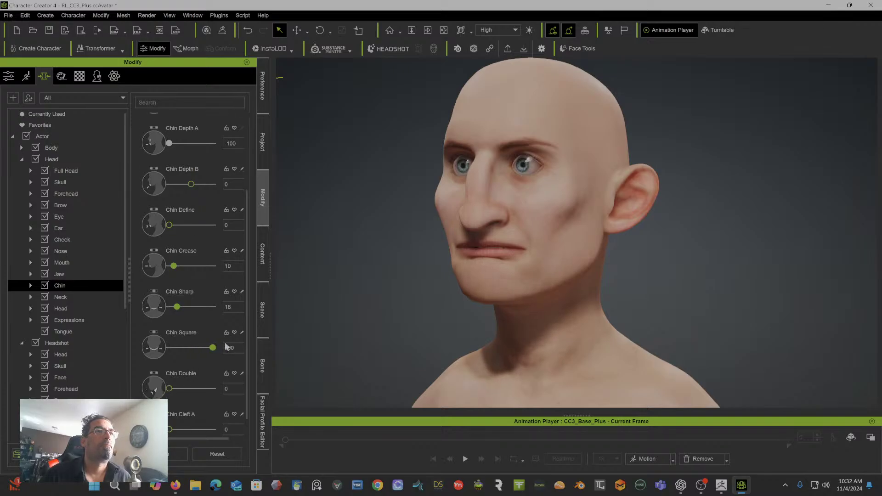
{"action": "scroll", "coordinate": [190, 393], "scroll_direction": "down", "scroll_amount": 1}
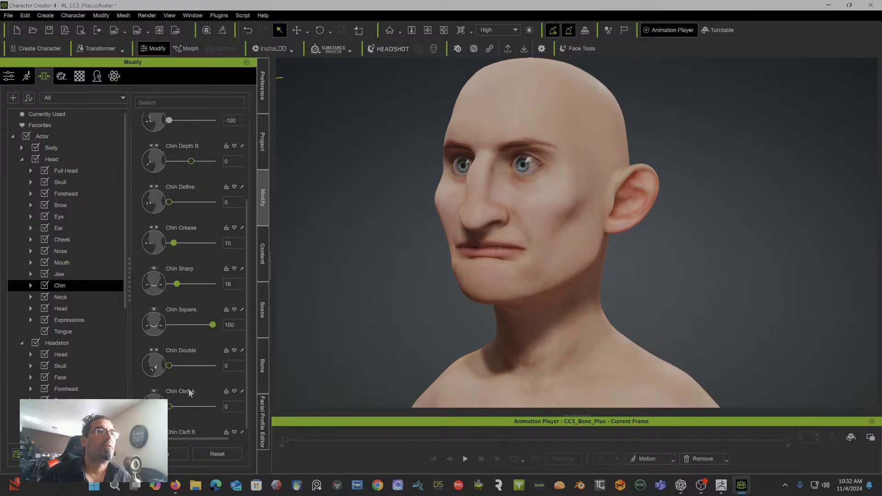
{"action": "scroll", "coordinate": [187, 395], "scroll_direction": "down", "scroll_amount": 1}
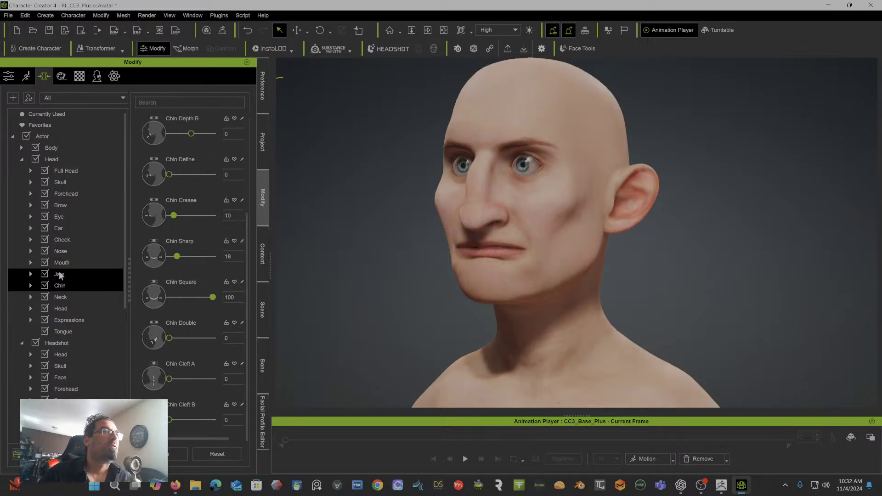
Step: Set Chin Depth B to 12, judging the chin in profile and three-quarter view
{"action": "scroll", "coordinate": [184, 180], "scroll_direction": "up", "scroll_amount": 3}
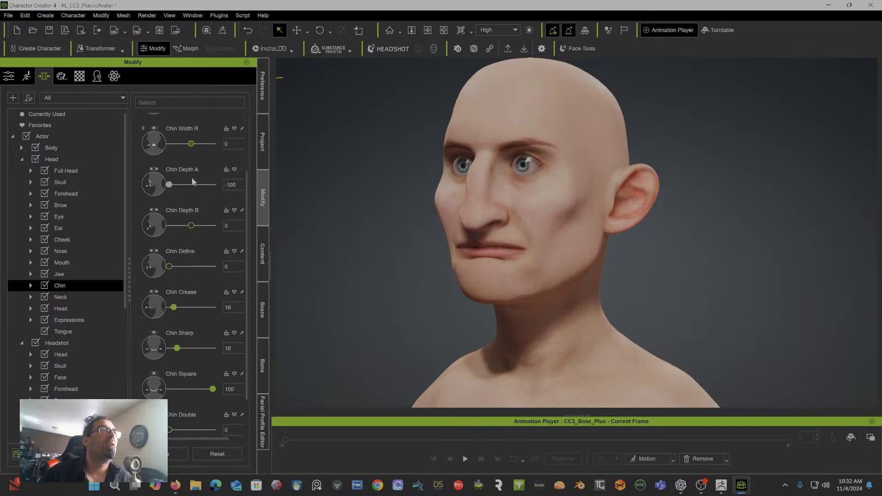
{"action": "scroll", "coordinate": [181, 152], "scroll_direction": "up", "scroll_amount": 3}
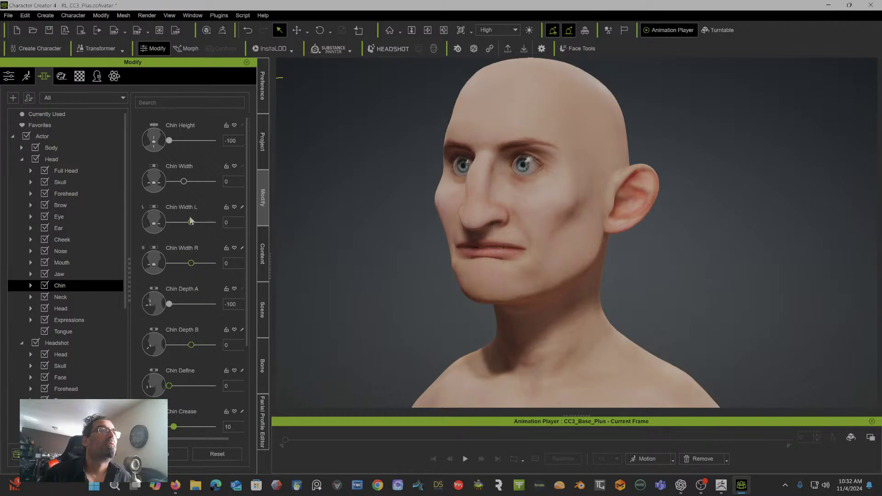
{"action": "left_click_drag", "start_coordinate": [169, 304], "coordinate": [141, 307]}
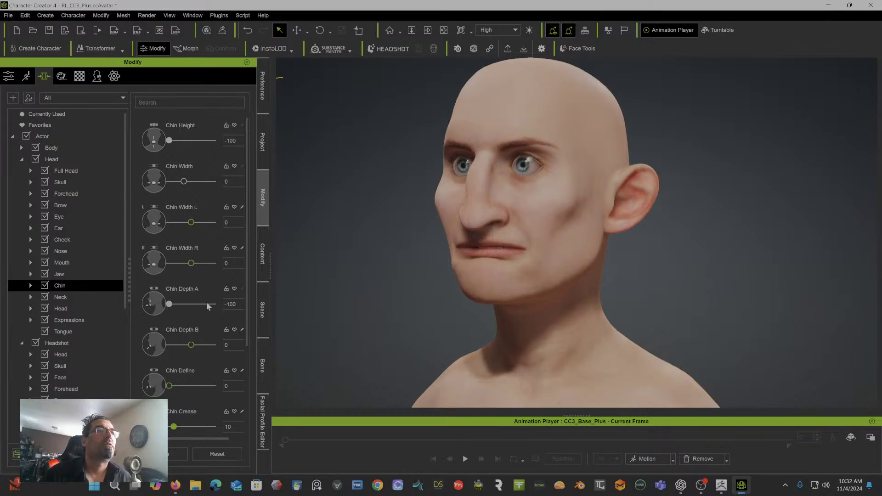
{"action": "left_click_drag", "start_coordinate": [191, 345], "coordinate": [235, 348]}
{"action": "right_click_drag", "start_coordinate": [540, 266], "coordinate": [372, 261]}
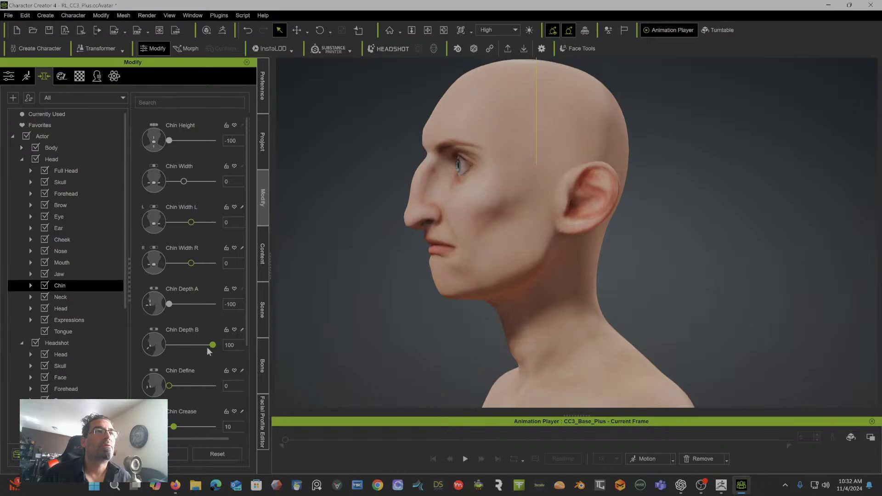
{"action": "left_click_drag", "start_coordinate": [210, 346], "coordinate": [193, 346]}
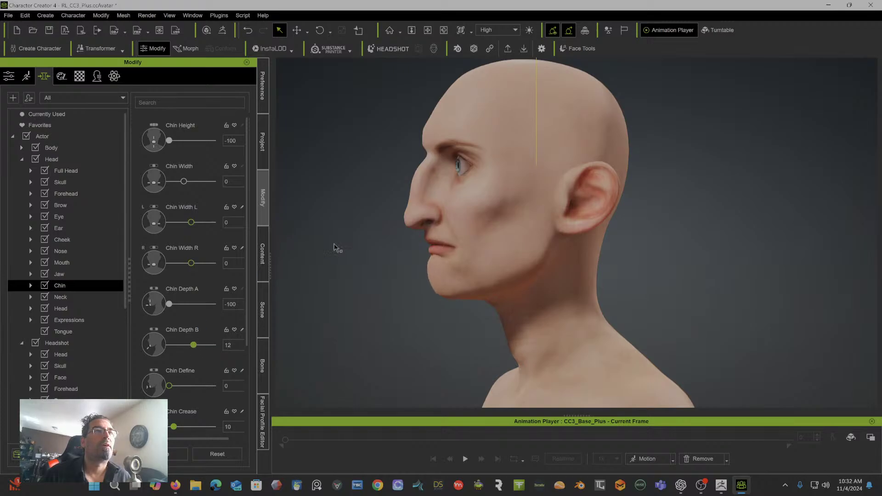
{"action": "right_click_drag", "start_coordinate": [345, 244], "coordinate": [476, 241]}
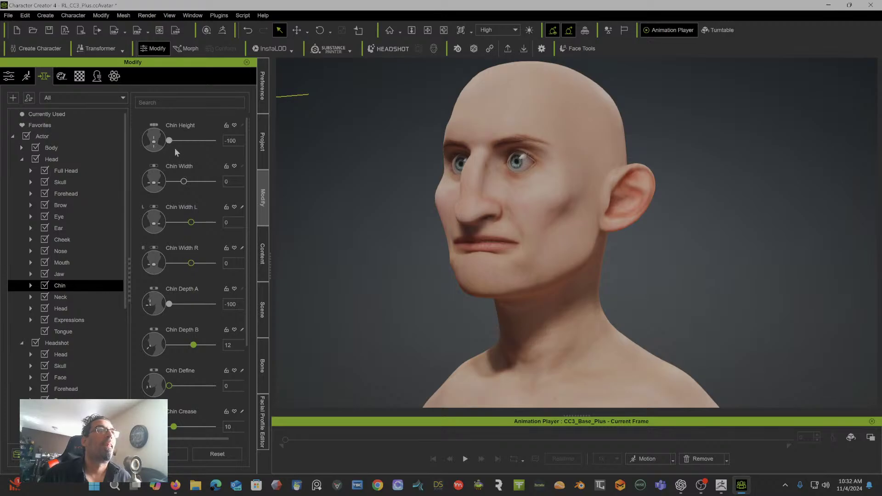
{"action": "mouse_move", "coordinate": [170, 140]}
{"action": "left_mouse_down"}
{"action": "mouse_move", "coordinate": [182, 140]}
{"action": "mouse_move", "coordinate": [169, 141]}
{"action": "left_mouse_up"}
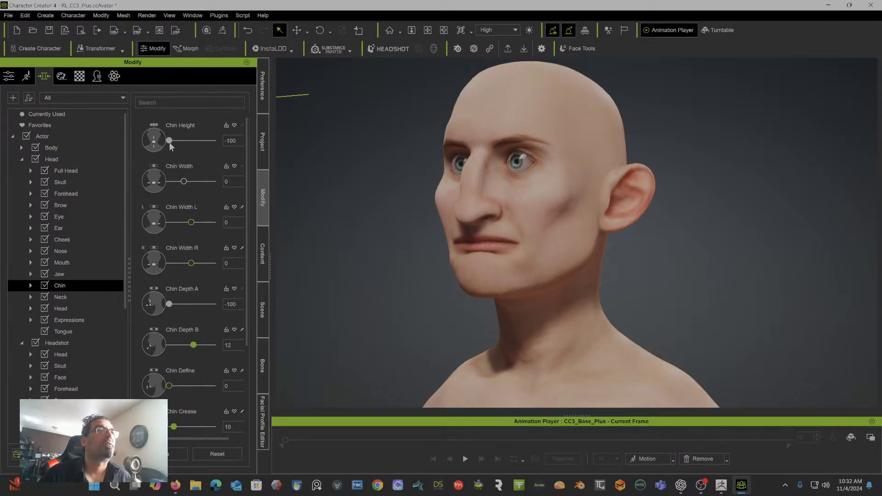
Step: Adjust the head's Jaw morphs, setting Jaw Scale to -11, Jaw Height to 9 and Jaw Define to 94
{"action": "left_click", "coordinate": [64, 272]}
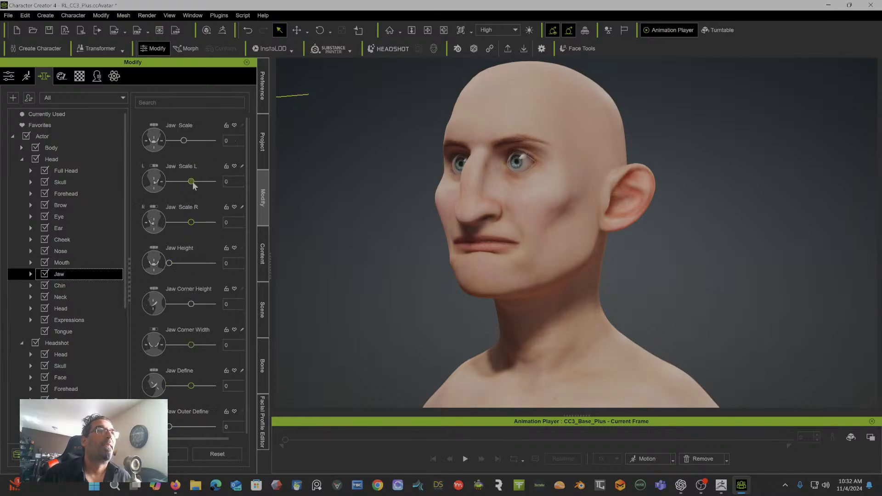
{"action": "mouse_move", "coordinate": [183, 140]}
{"action": "left_mouse_down"}
{"action": "mouse_move", "coordinate": [169, 142]}
{"action": "mouse_move", "coordinate": [182, 141]}
{"action": "left_mouse_up"}
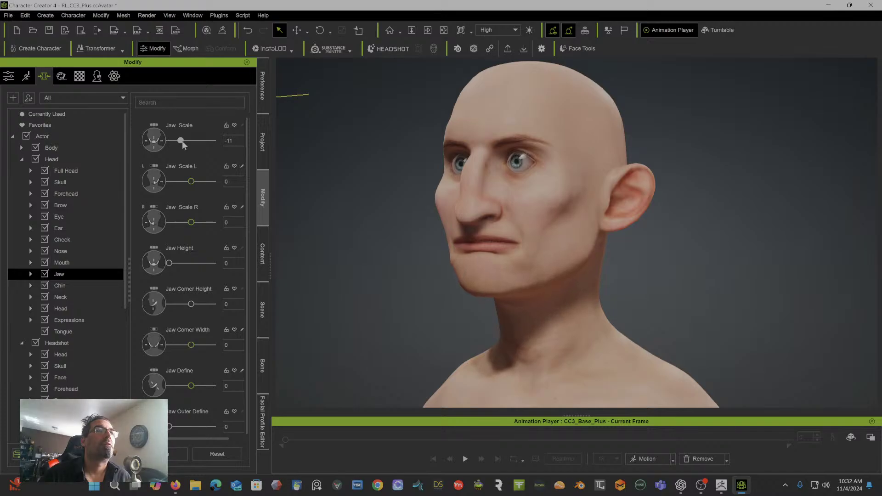
{"action": "mouse_move", "coordinate": [171, 263]}
{"action": "left_mouse_down"}
{"action": "mouse_move", "coordinate": [217, 250]}
{"action": "mouse_move", "coordinate": [174, 265]}
{"action": "left_mouse_up"}
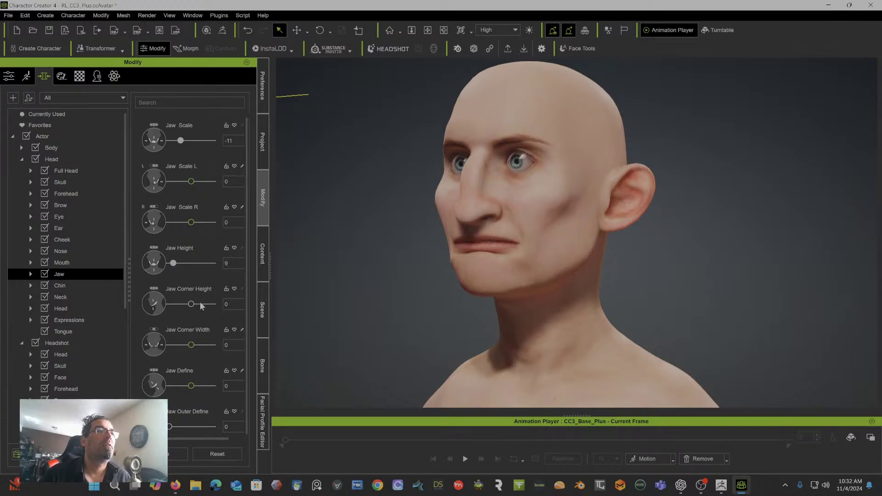
{"action": "scroll", "coordinate": [200, 302], "scroll_direction": "down", "scroll_amount": 1}
{"action": "left_click_drag", "start_coordinate": [191, 341], "coordinate": [212, 340]}
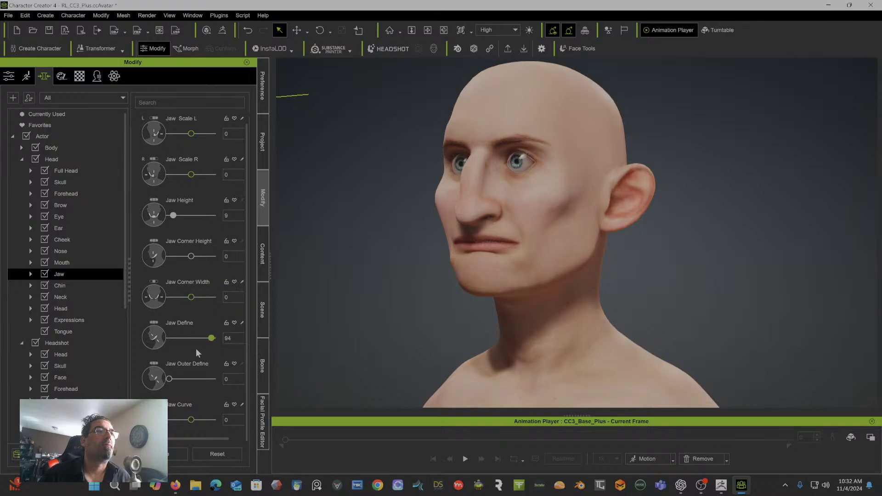
Step: In the Headshot Chin General morphs, set Chin Height to -3 and Chin Upper Height to -200, checking the face from the front
{"action": "scroll", "coordinate": [89, 322], "scroll_direction": "down", "scroll_amount": 4}
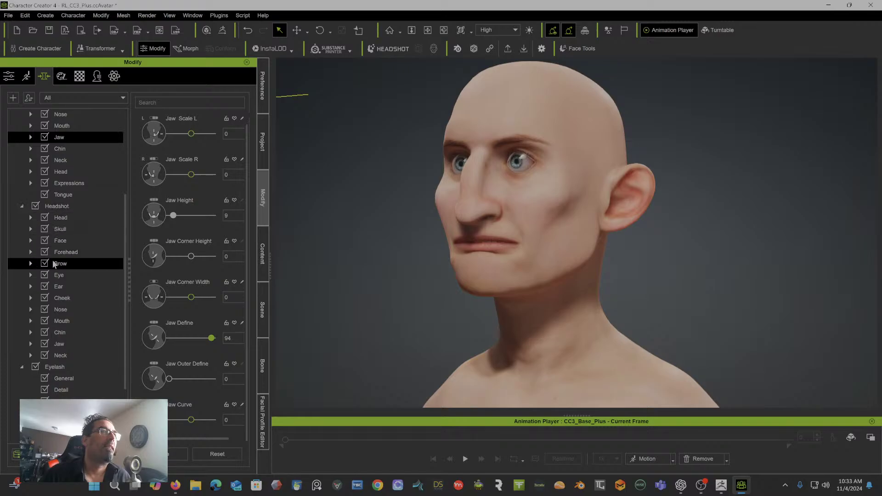
{"action": "left_click", "coordinate": [30, 332]}
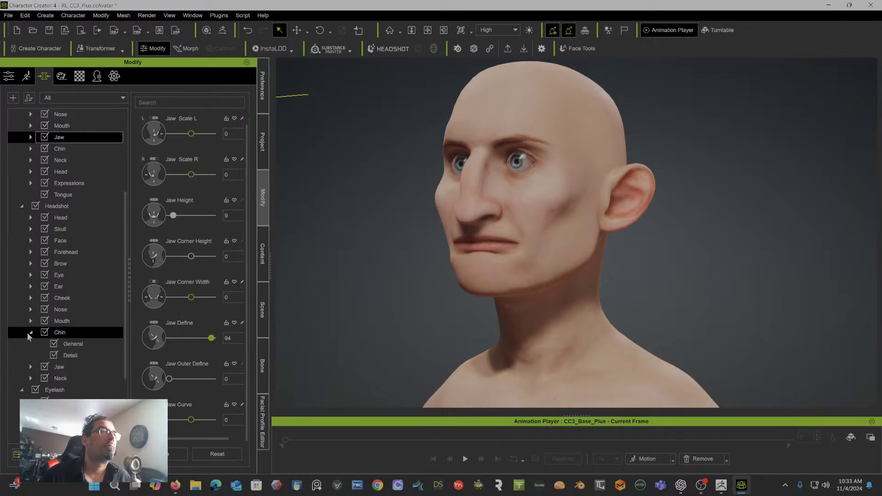
{"action": "left_click", "coordinate": [76, 345]}
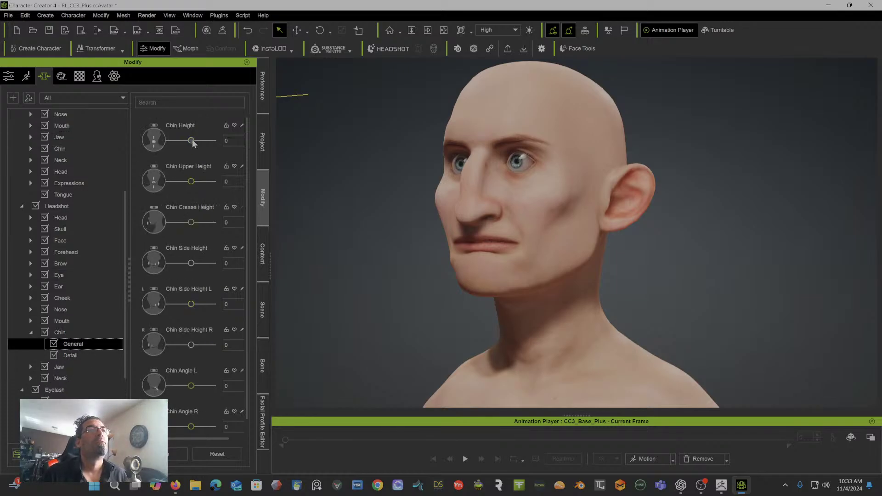
{"action": "mouse_move", "coordinate": [191, 140]}
{"action": "left_mouse_down"}
{"action": "mouse_move", "coordinate": [169, 143]}
{"action": "mouse_move", "coordinate": [201, 140]}
{"action": "mouse_move", "coordinate": [191, 141]}
{"action": "left_mouse_up"}
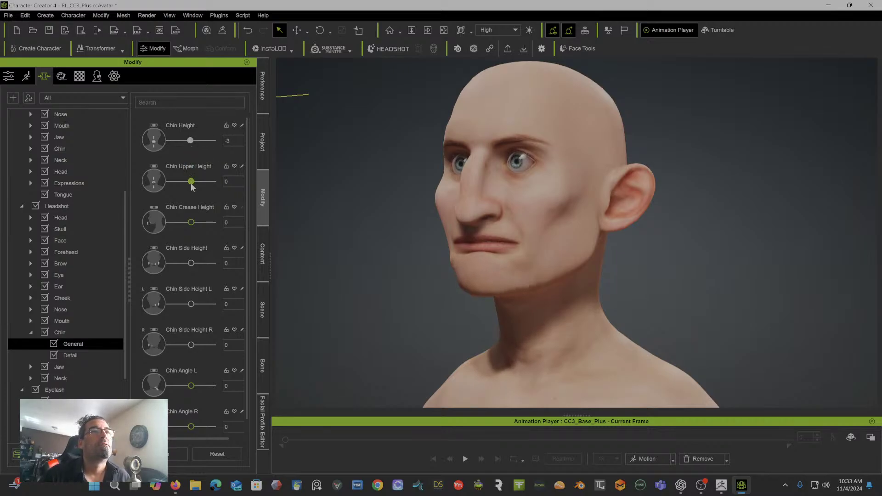
{"action": "left_click_drag", "start_coordinate": [191, 182], "coordinate": [150, 189]}
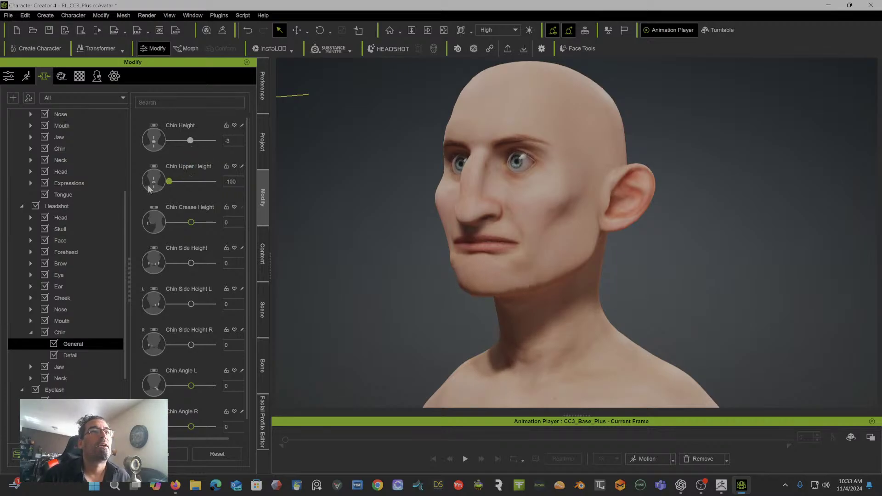
{"action": "left_click", "coordinate": [234, 182]}
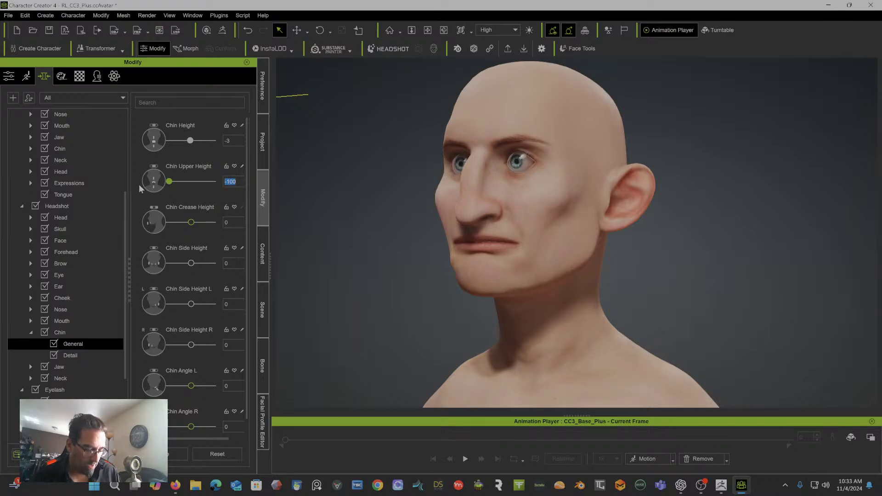
{"action": "type", "text": "-2"}
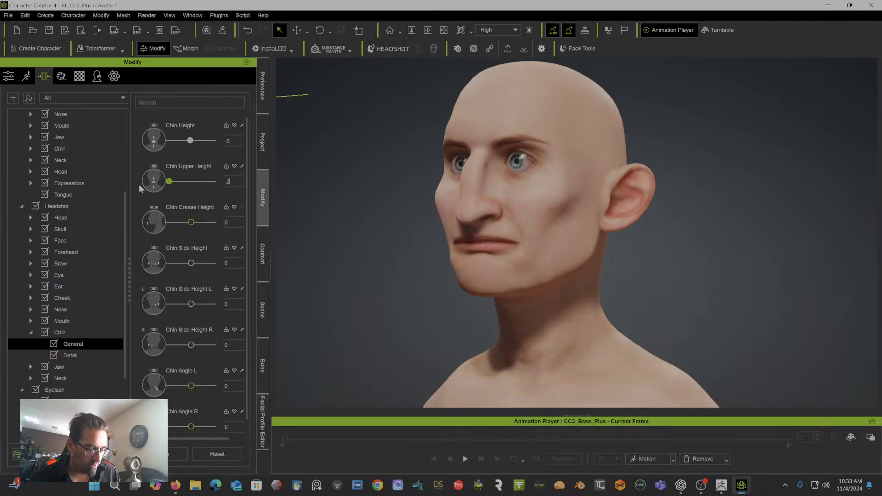
{"action": "type", "text": "00"}
{"action": "key", "text": "Return"}
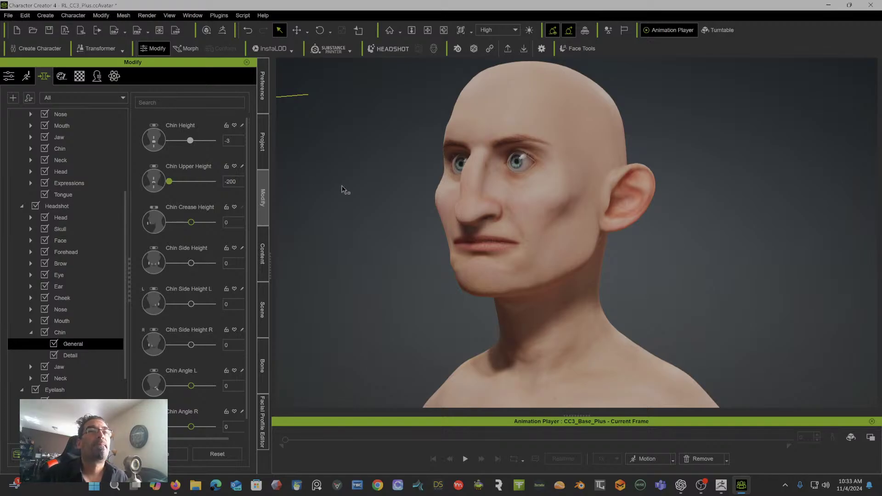
{"action": "right_click_drag", "start_coordinate": [581, 190], "coordinate": [607, 229]}
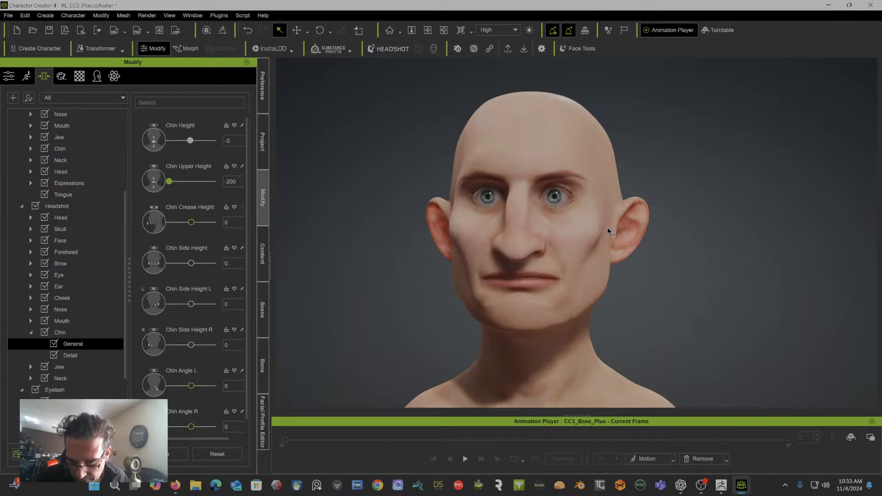
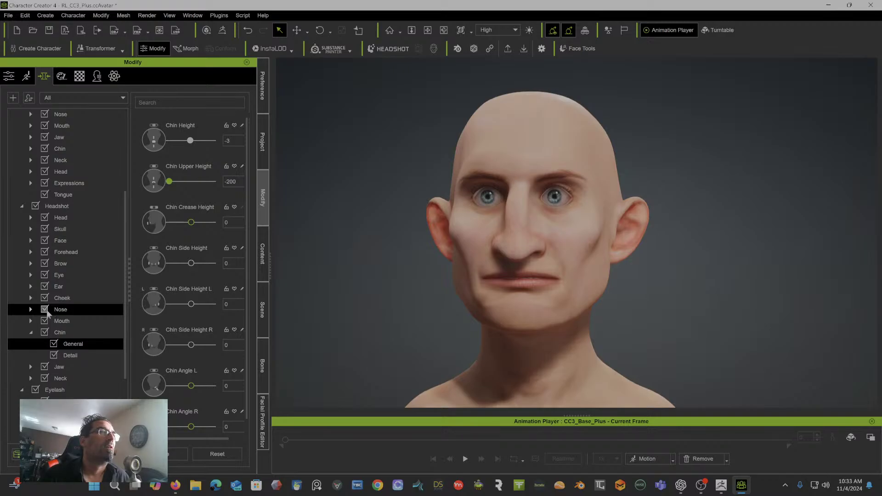
Step: Enlarge the nose with the Headshot Nose morphs, setting Nose Scale and Nose Relative Depth both to 100
{"action": "left_click", "coordinate": [30, 309]}
{"action": "left_click", "coordinate": [77, 314]}
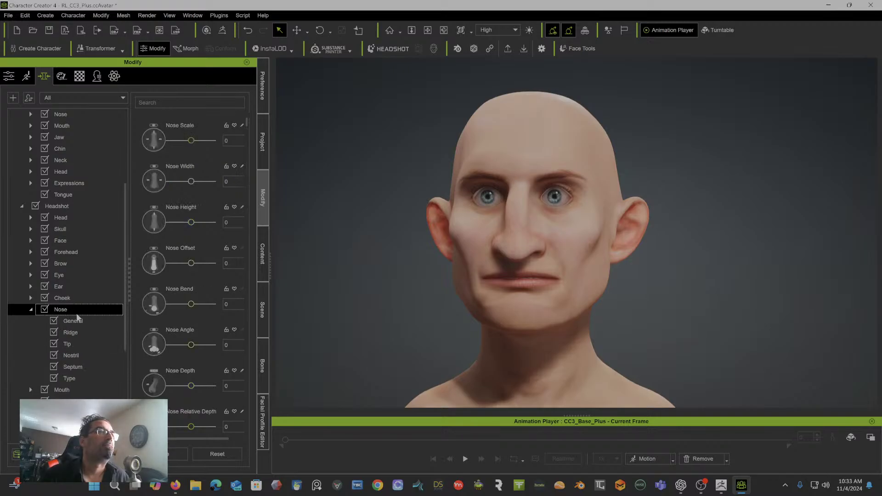
{"action": "left_click_drag", "start_coordinate": [191, 140], "coordinate": [221, 142]}
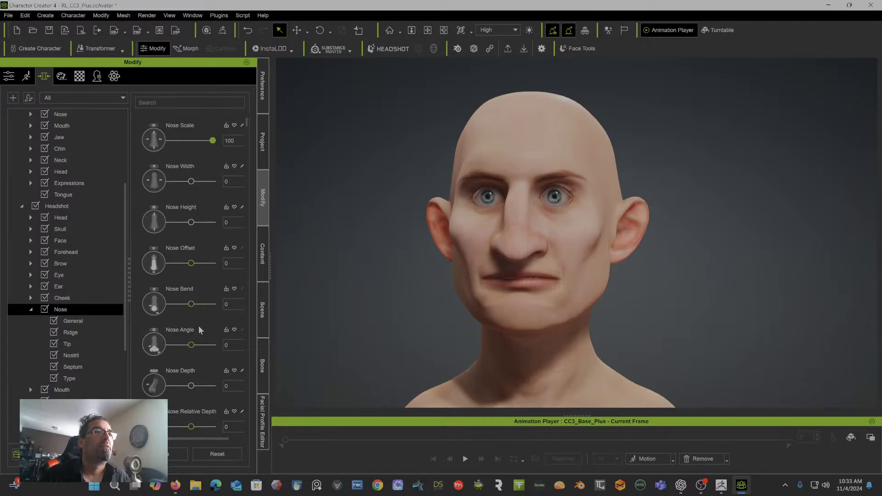
{"action": "scroll", "coordinate": [197, 326], "scroll_direction": "down", "scroll_amount": 2}
{"action": "right_click_drag", "start_coordinate": [482, 280], "coordinate": [346, 285]}
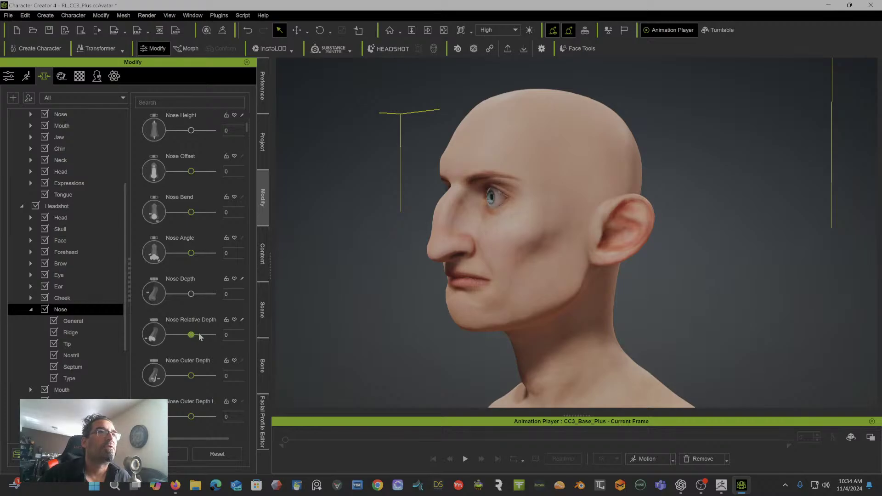
{"action": "left_click_drag", "start_coordinate": [191, 334], "coordinate": [223, 334]}
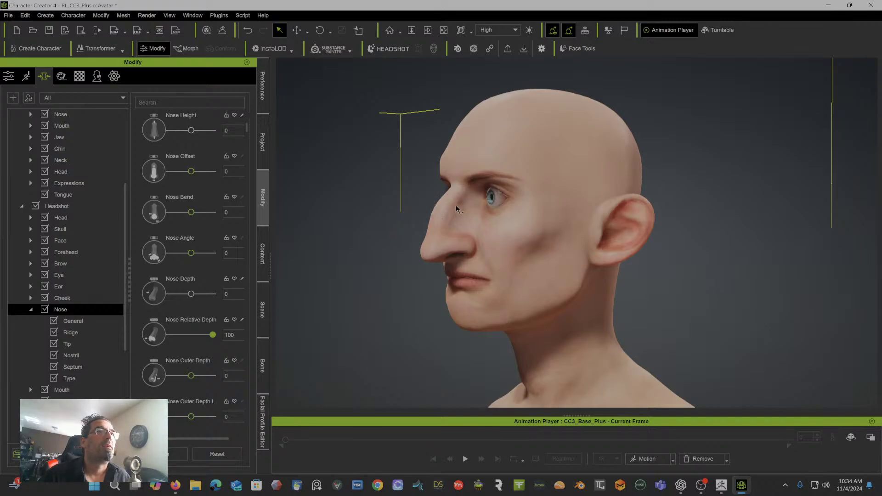
{"action": "scroll", "coordinate": [191, 277], "scroll_direction": "down", "scroll_amount": 3}
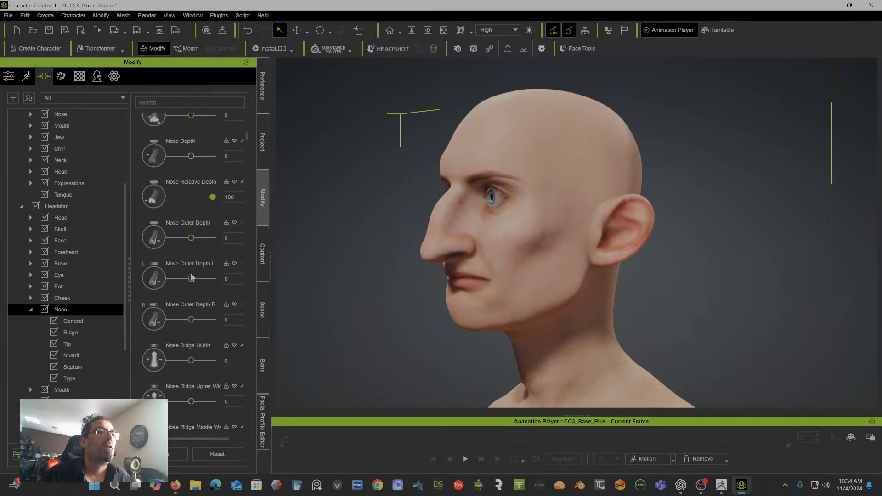
Step: Adjust the nose ridge morphs, setting Nose Ridge Upper Width to -14, Nose Ridge Angle to 20 and Nose Ridge Brow Outer Depth to -72
{"action": "scroll", "coordinate": [185, 285], "scroll_direction": "down", "scroll_amount": 3}
{"action": "scroll", "coordinate": [185, 288], "scroll_direction": "down", "scroll_amount": 2}
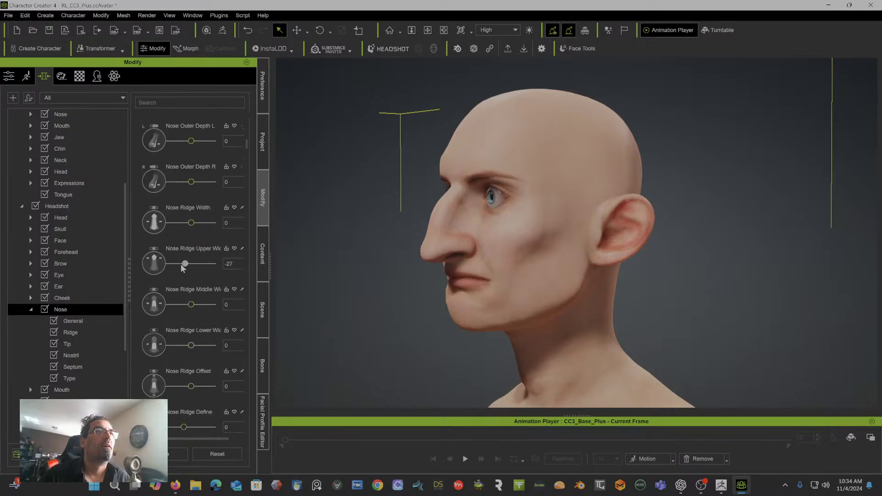
{"action": "left_click_drag", "start_coordinate": [177, 266], "coordinate": [170, 269]}
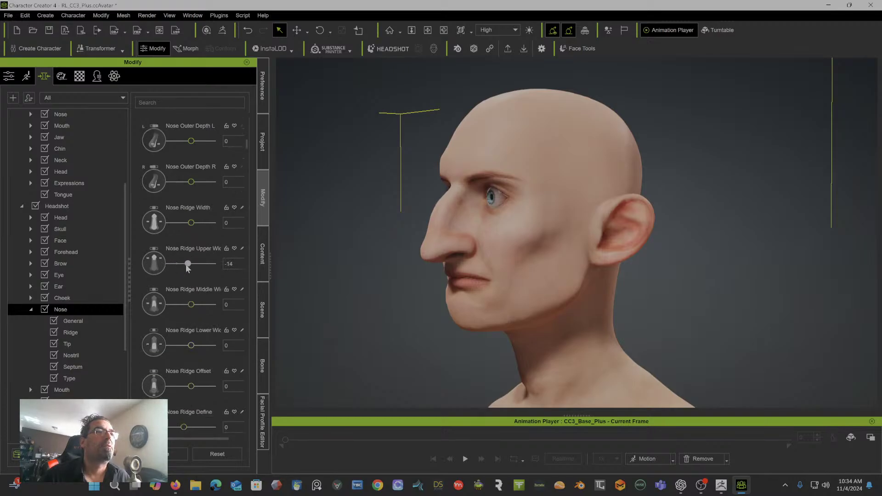
{"action": "scroll", "coordinate": [186, 315], "scroll_direction": "down", "scroll_amount": 6}
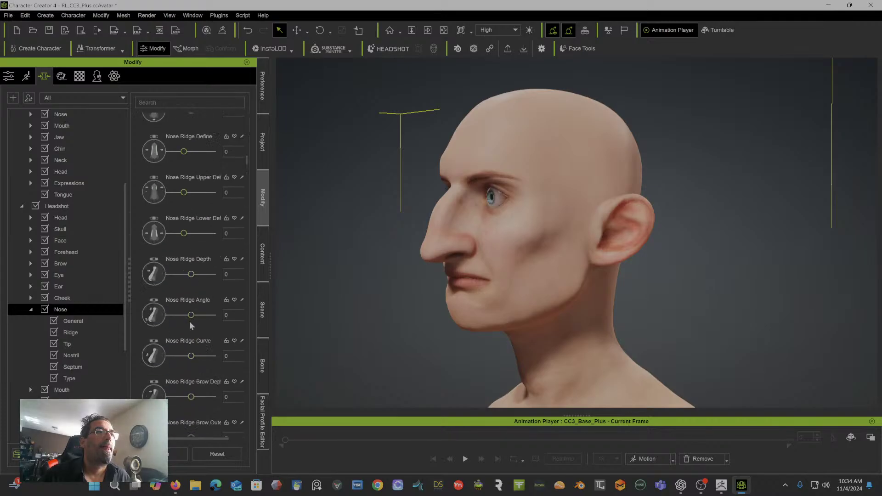
{"action": "mouse_move", "coordinate": [193, 315]}
{"action": "left_mouse_down"}
{"action": "mouse_move", "coordinate": [179, 316]}
{"action": "mouse_move", "coordinate": [195, 316]}
{"action": "left_mouse_up"}
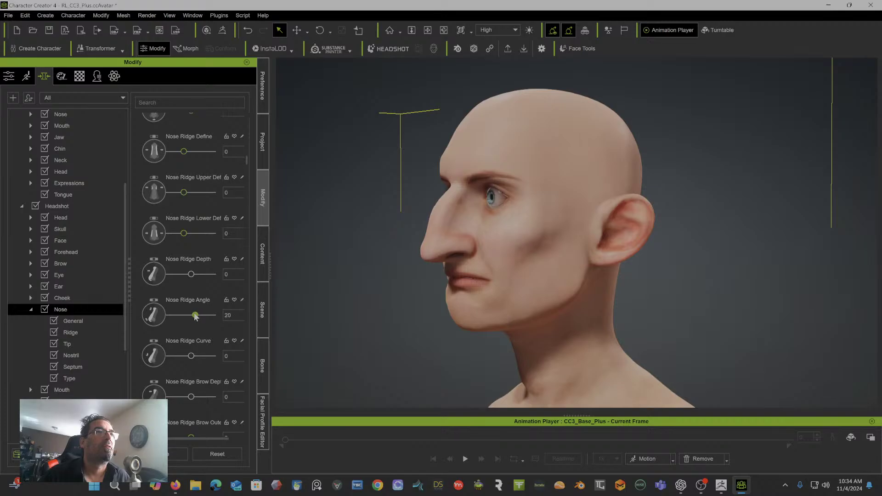
{"action": "scroll", "coordinate": [195, 316], "scroll_direction": "down", "scroll_amount": 3}
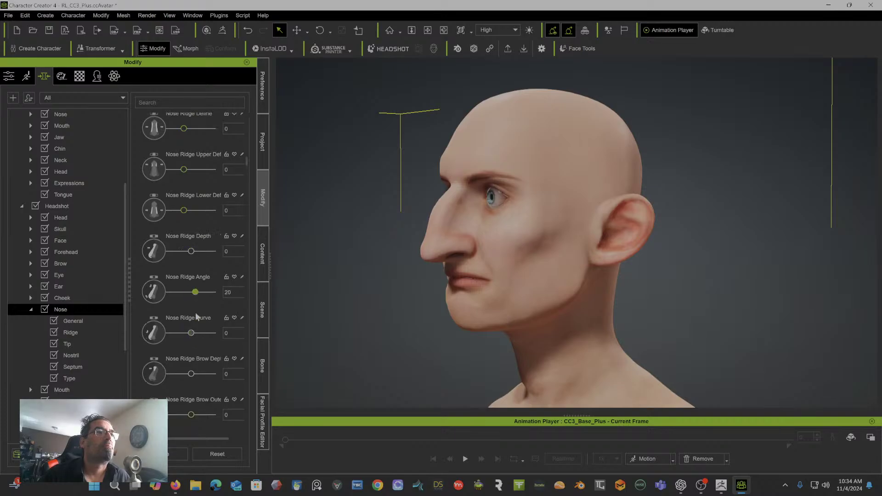
{"action": "mouse_move", "coordinate": [191, 299]}
{"action": "left_mouse_down"}
{"action": "mouse_move", "coordinate": [169, 301]}
{"action": "mouse_move", "coordinate": [262, 291]}
{"action": "mouse_move", "coordinate": [188, 299]}
{"action": "mouse_move", "coordinate": [215, 298]}
{"action": "mouse_move", "coordinate": [178, 309]}
{"action": "left_mouse_up"}
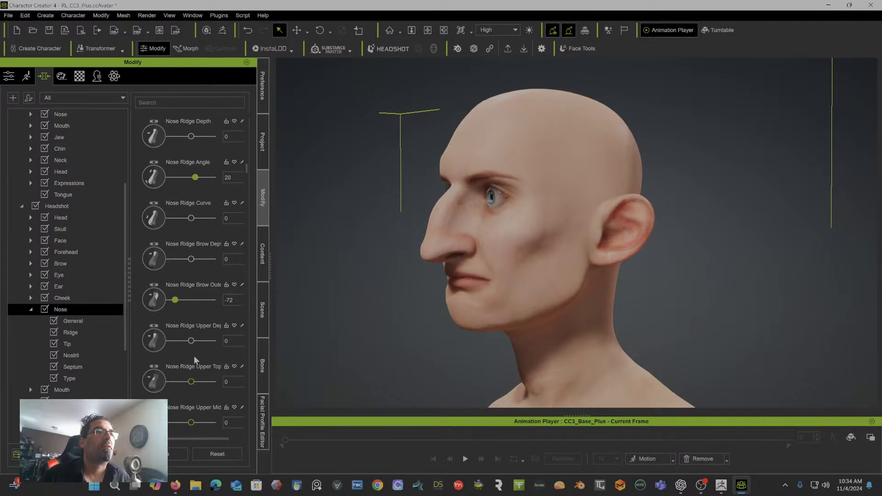
Step: Widen and lower the nose tip by setting Nose Tip Width to 100 and Nose Tip Height to -100
{"action": "scroll", "coordinate": [193, 355], "scroll_direction": "down", "scroll_amount": 4}
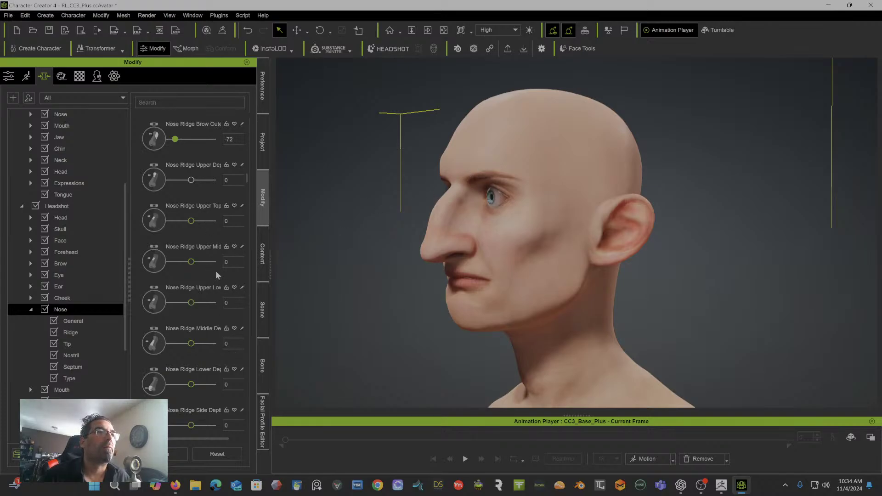
{"action": "scroll", "coordinate": [215, 271], "scroll_direction": "down", "scroll_amount": 6}
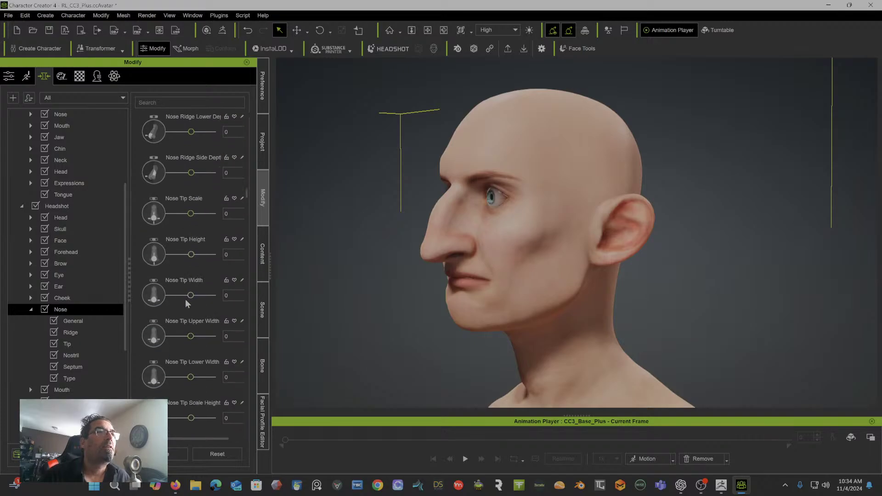
{"action": "left_click_drag", "start_coordinate": [191, 295], "coordinate": [213, 295]}
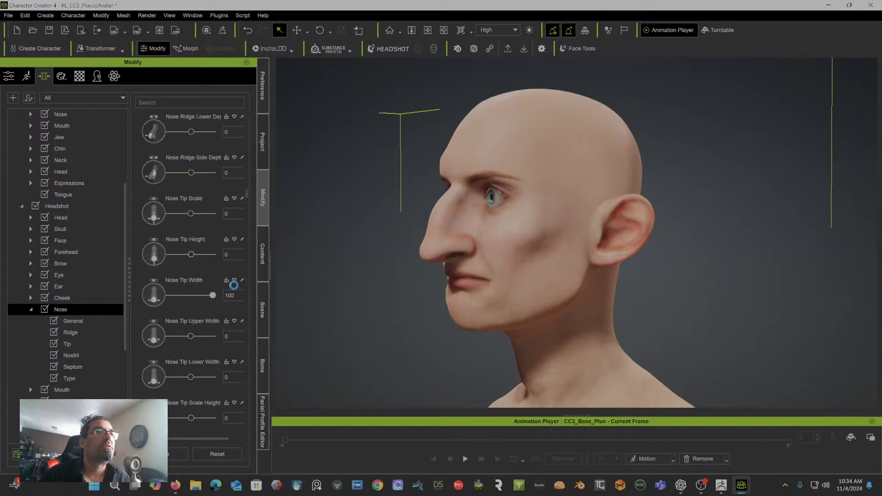
{"action": "left_click_drag", "start_coordinate": [192, 254], "coordinate": [217, 251]}
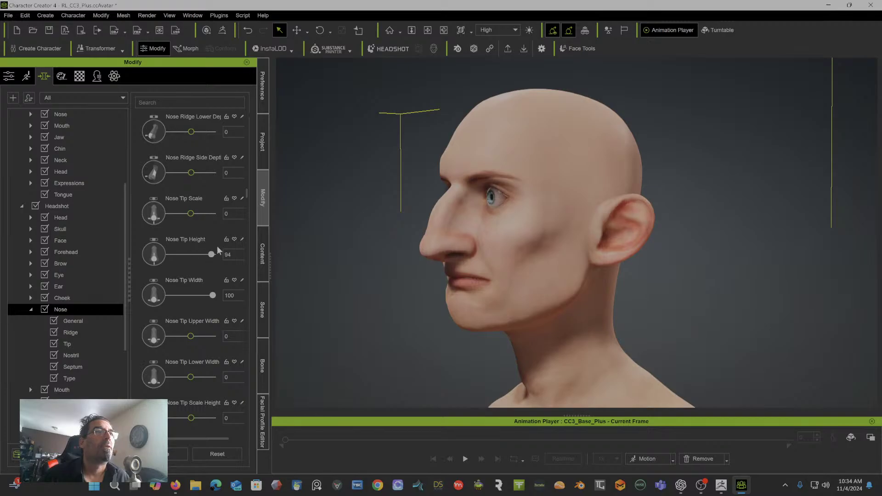
{"action": "type", "text": "-100"}
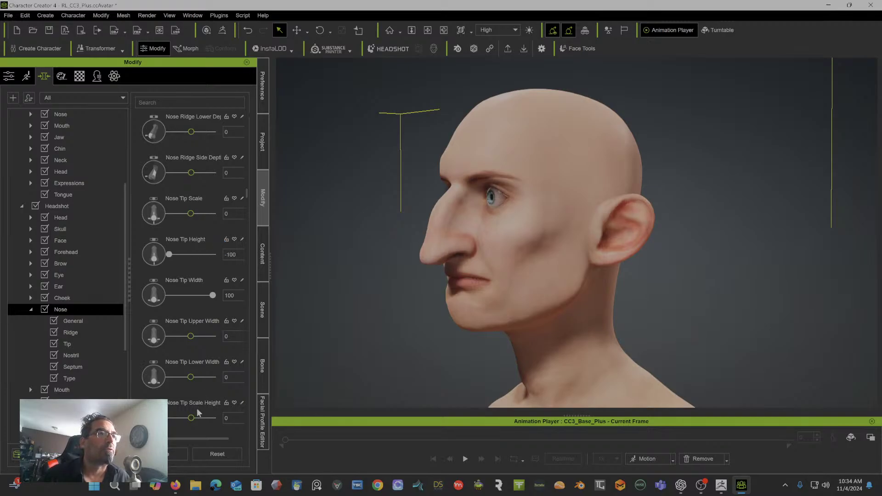
Step: Set Nose Tip Scale Height to 12 and Nose Tip Lower Width to 100, checking the nose in three-quarter view
{"action": "scroll", "coordinate": [198, 412], "scroll_direction": "down", "scroll_amount": 1}
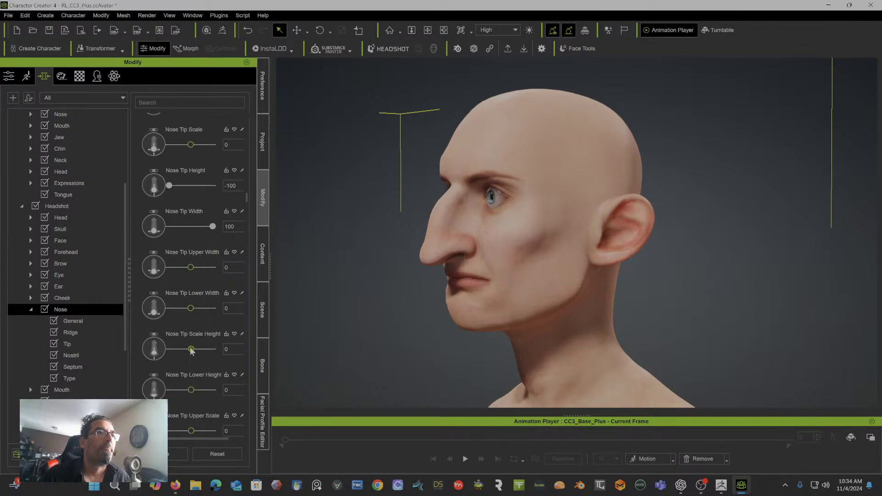
{"action": "mouse_move", "coordinate": [191, 349]}
{"action": "left_mouse_down"}
{"action": "mouse_move", "coordinate": [216, 350]}
{"action": "mouse_move", "coordinate": [189, 352]}
{"action": "left_mouse_up"}
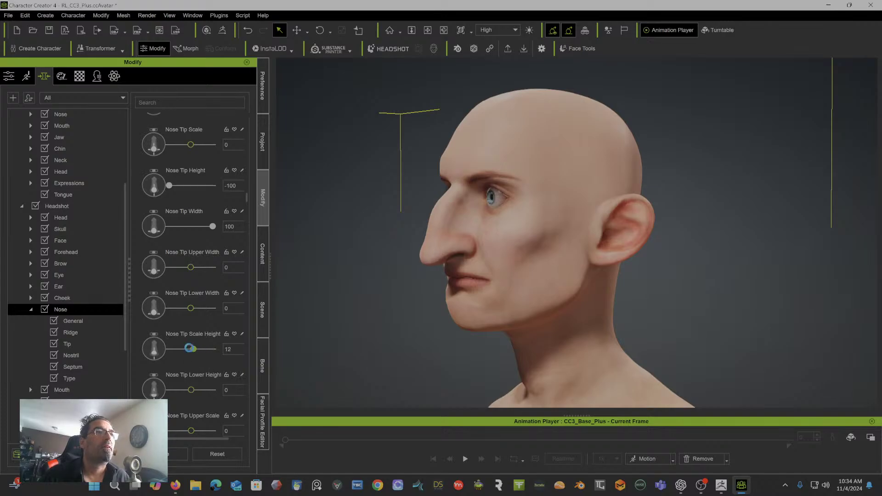
{"action": "left_click_drag", "start_coordinate": [191, 309], "coordinate": [214, 310]}
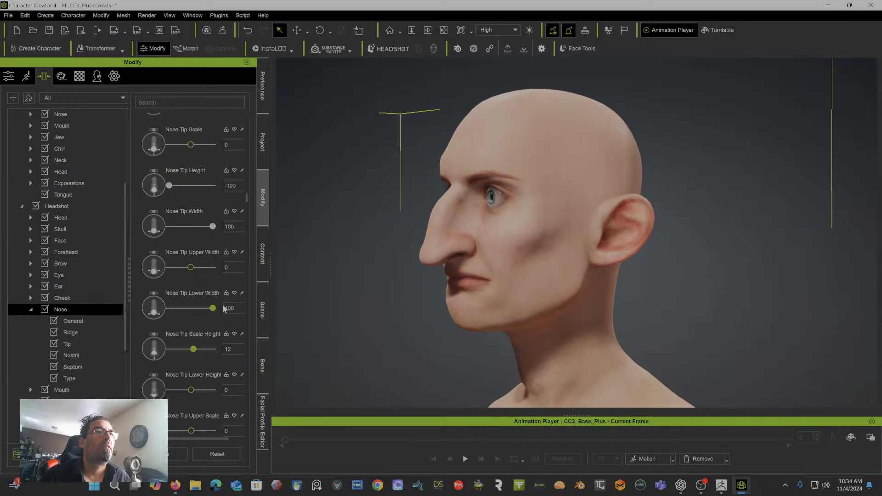
{"action": "right_click_drag", "start_coordinate": [364, 282], "coordinate": [415, 292]}
Step: Set Nose Tip Upper Scale to 100 and Nose Tip Lower Height to -16
{"action": "scroll", "coordinate": [234, 334], "scroll_direction": "down", "scroll_amount": 2}
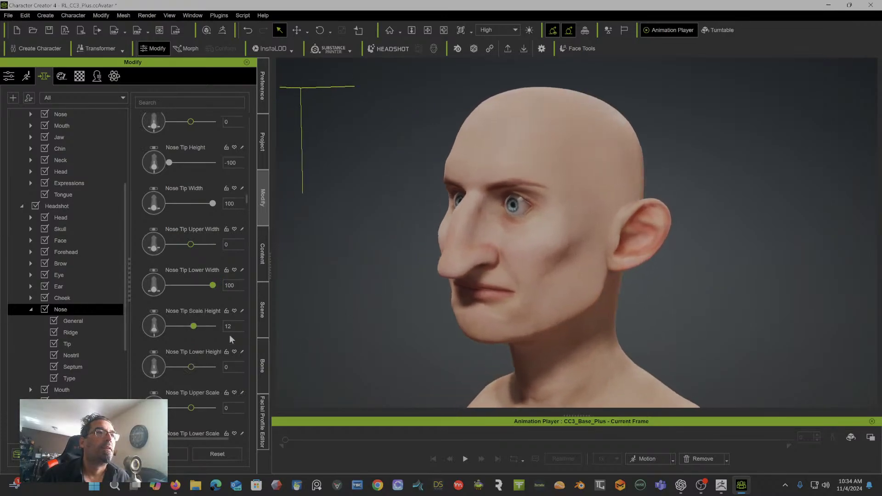
{"action": "scroll", "coordinate": [216, 329], "scroll_direction": "down", "scroll_amount": 1}
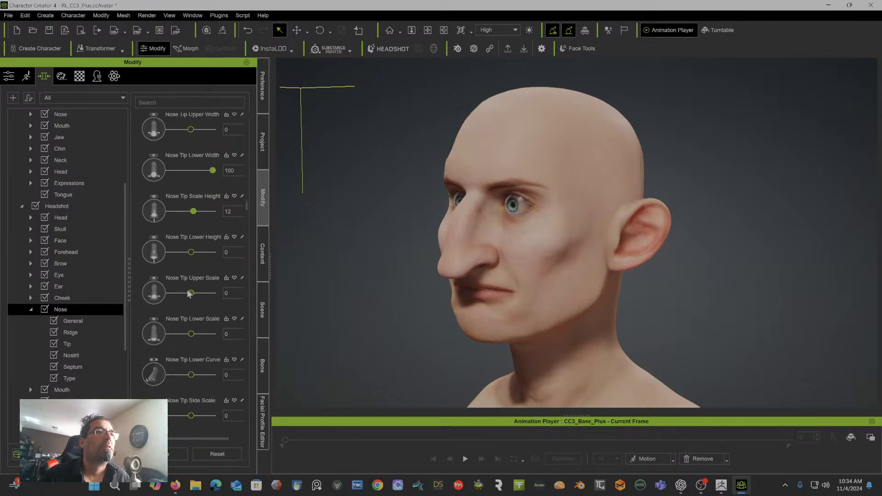
{"action": "mouse_move", "coordinate": [191, 294]}
{"action": "left_mouse_down"}
{"action": "mouse_move", "coordinate": [214, 293]}
{"action": "mouse_move", "coordinate": [205, 292]}
{"action": "left_mouse_up"}
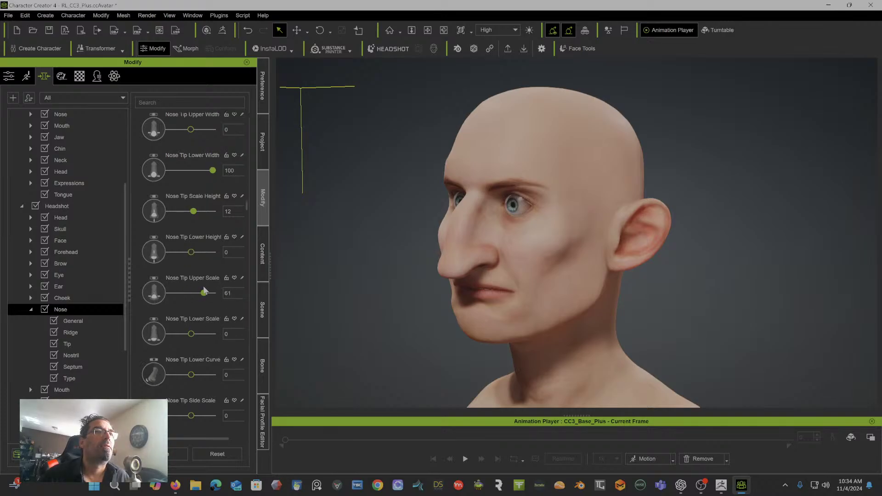
{"action": "mouse_move", "coordinate": [190, 254]}
{"action": "left_mouse_down"}
{"action": "mouse_move", "coordinate": [215, 253]}
{"action": "mouse_move", "coordinate": [187, 253]}
{"action": "left_mouse_up"}
Step: Refine the nose tip shape with Nose Tip Lower Curve at 100, Nose Tip Side Scale at 12 and Nose Tip Angle at -18
{"action": "scroll", "coordinate": [198, 324], "scroll_direction": "down", "scroll_amount": 3}
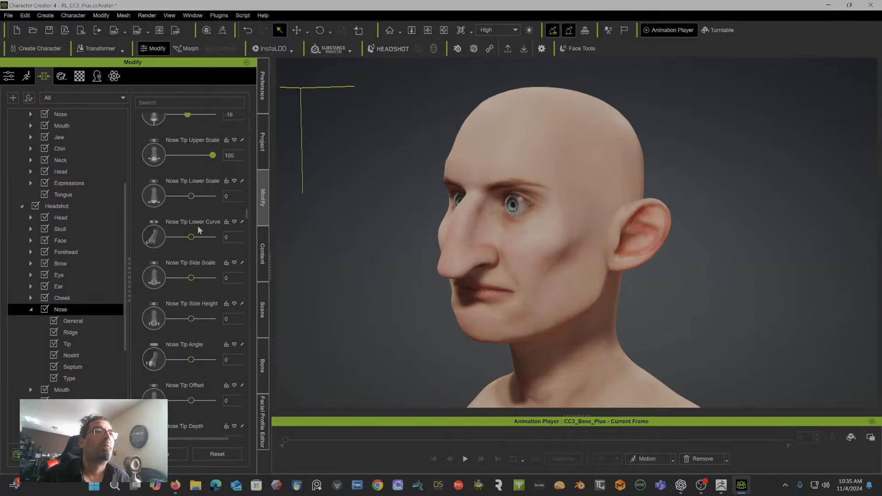
{"action": "left_click_drag", "start_coordinate": [191, 239], "coordinate": [219, 238]}
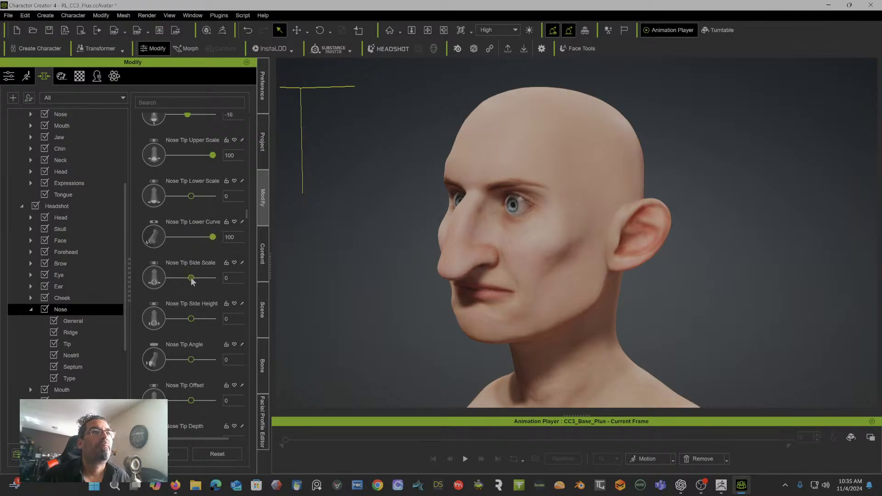
{"action": "mouse_move", "coordinate": [191, 278]}
{"action": "left_mouse_down"}
{"action": "mouse_move", "coordinate": [212, 278]}
{"action": "mouse_move", "coordinate": [194, 279]}
{"action": "left_mouse_up"}
{"action": "scroll", "coordinate": [197, 342], "scroll_direction": "down", "scroll_amount": 1}
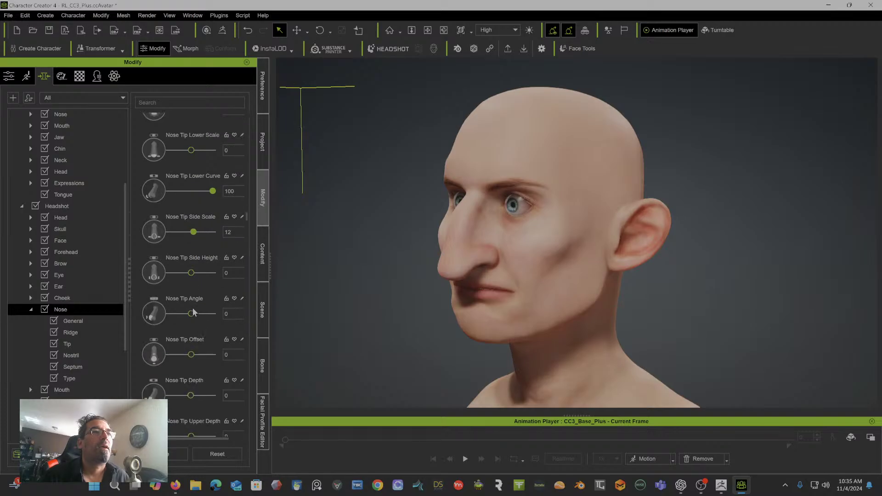
{"action": "mouse_move", "coordinate": [191, 314]}
{"action": "left_mouse_down"}
{"action": "mouse_move", "coordinate": [205, 314]}
{"action": "mouse_move", "coordinate": [187, 314]}
{"action": "left_mouse_up"}
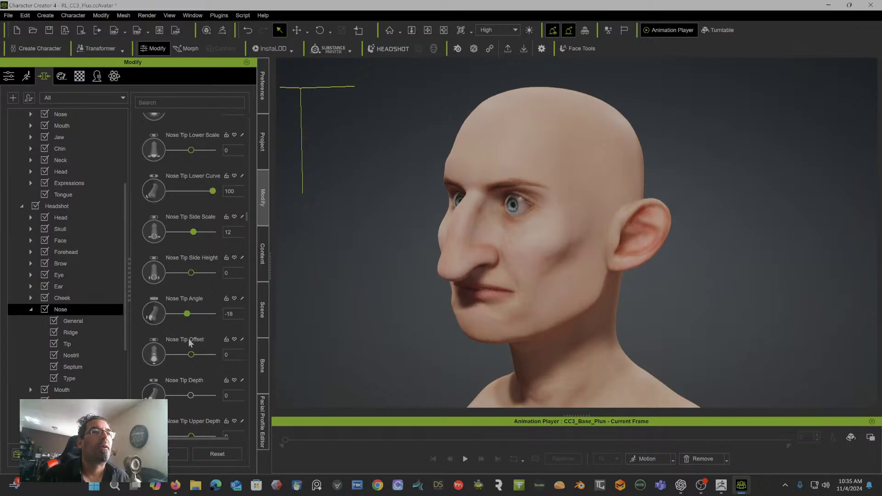
Step: Shape the nose tip's depth in profile, setting Nose Tip Depth to -53, Nose Tip Upper Depth to 100 and Nose Tip Median Depth to 100
{"action": "scroll", "coordinate": [191, 342], "scroll_direction": "down", "scroll_amount": 1}
{"action": "right_click_drag", "start_coordinate": [459, 291], "coordinate": [348, 257]}
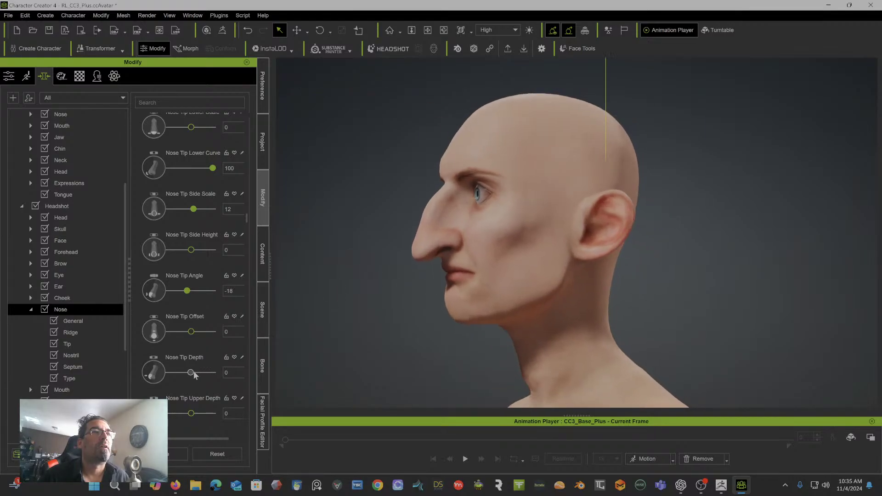
{"action": "mouse_move", "coordinate": [193, 373]}
{"action": "left_mouse_down"}
{"action": "mouse_move", "coordinate": [206, 374]}
{"action": "mouse_move", "coordinate": [181, 374]}
{"action": "left_mouse_up"}
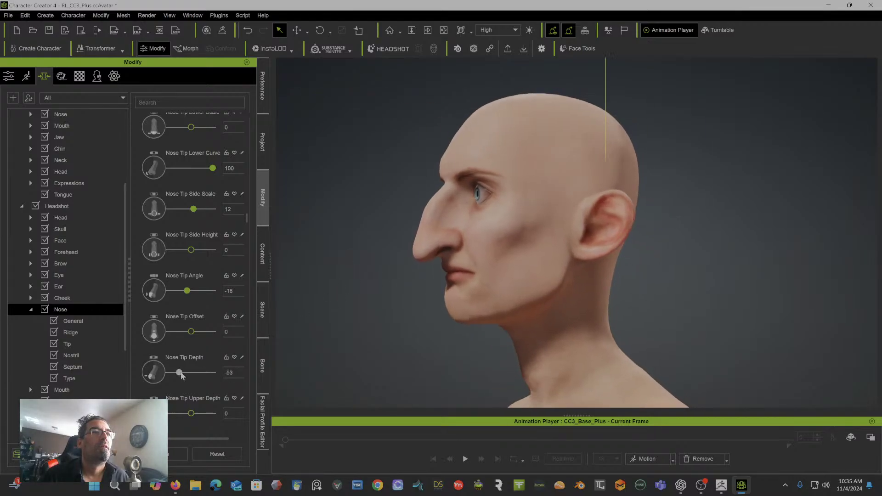
{"action": "left_click_drag", "start_coordinate": [191, 413], "coordinate": [253, 402]}
{"action": "scroll", "coordinate": [214, 337], "scroll_direction": "down", "scroll_amount": 5}
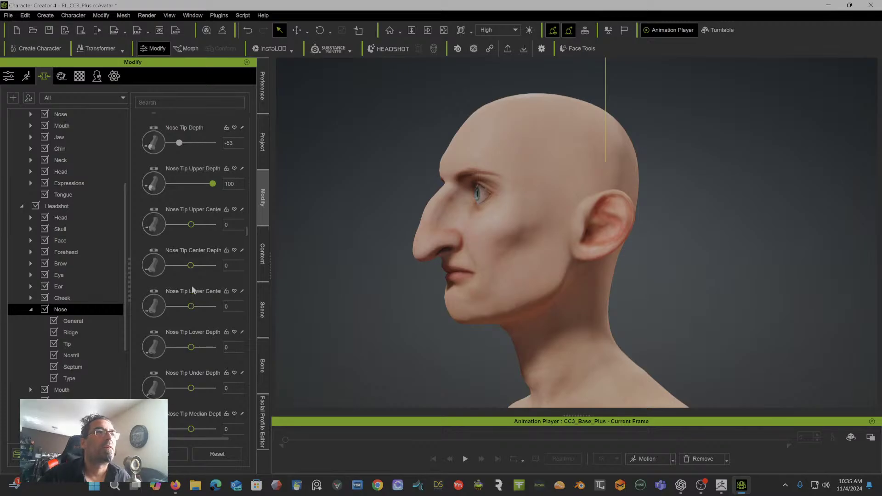
{"action": "scroll", "coordinate": [195, 330], "scroll_direction": "down", "scroll_amount": 2}
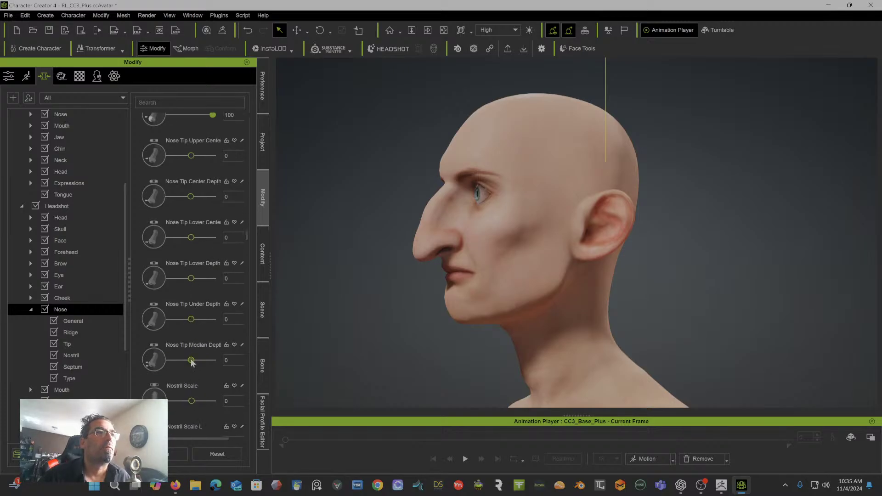
{"action": "left_click_drag", "start_coordinate": [191, 360], "coordinate": [235, 360]}
Step: Adjust the nostrils by setting Nostril Scale to -100 and Nostril Lower Width to 100
{"action": "scroll", "coordinate": [191, 377], "scroll_direction": "down", "scroll_amount": 3}
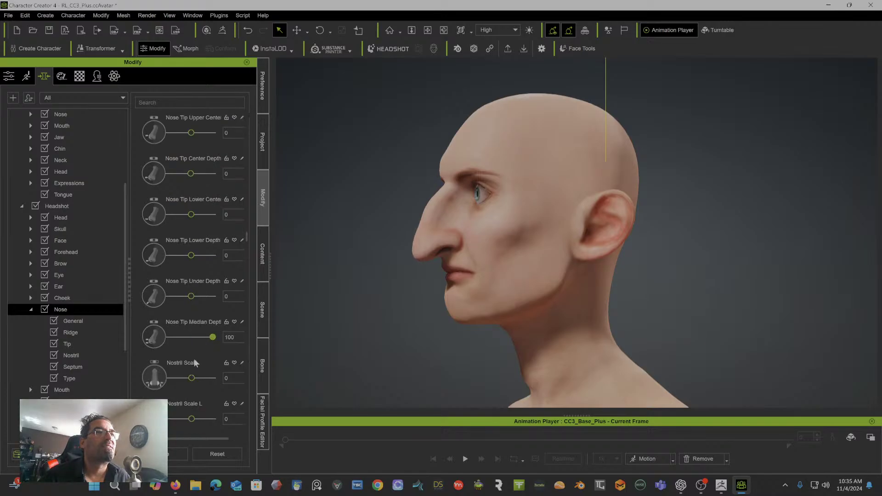
{"action": "scroll", "coordinate": [195, 304], "scroll_direction": "down", "scroll_amount": 2}
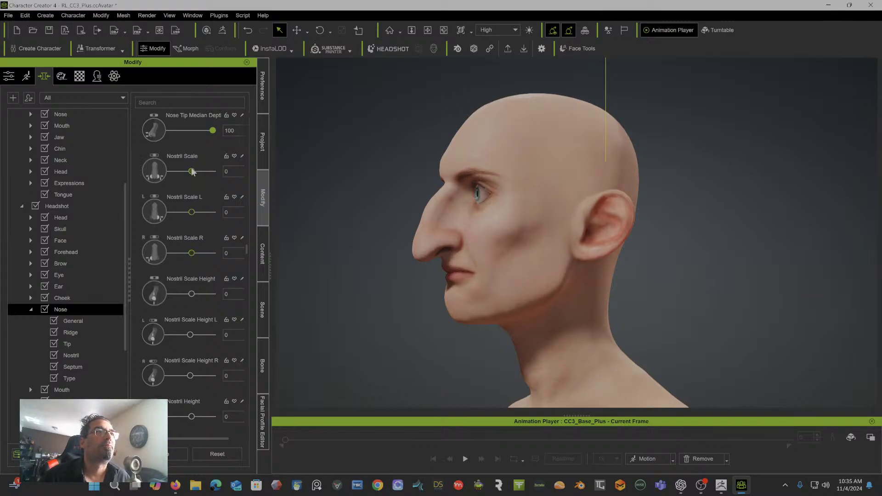
{"action": "left_click_drag", "start_coordinate": [191, 171], "coordinate": [165, 176]}
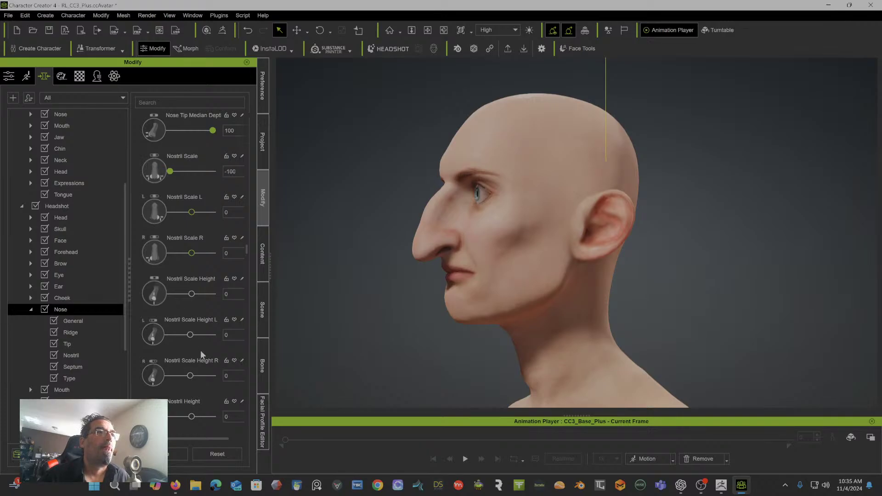
{"action": "scroll", "coordinate": [200, 350], "scroll_direction": "down", "scroll_amount": 2}
{"action": "scroll", "coordinate": [199, 346], "scroll_direction": "down", "scroll_amount": 1}
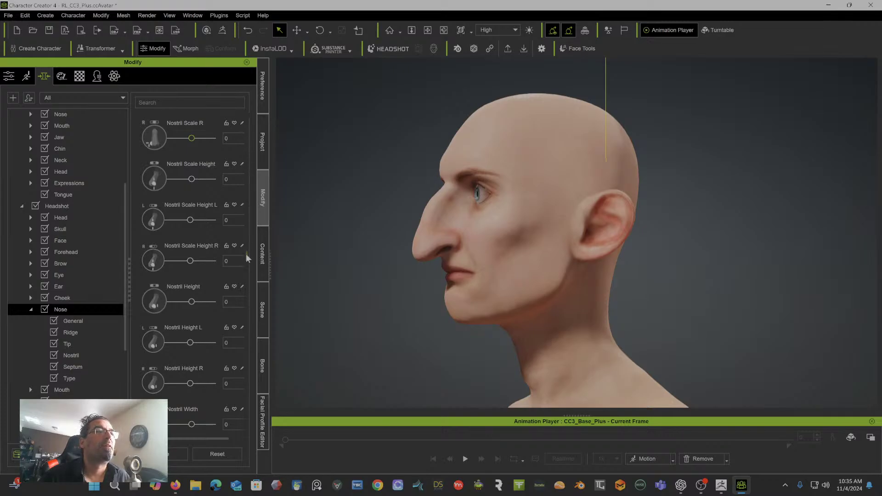
{"action": "left_click_drag", "start_coordinate": [246, 254], "coordinate": [248, 288]}
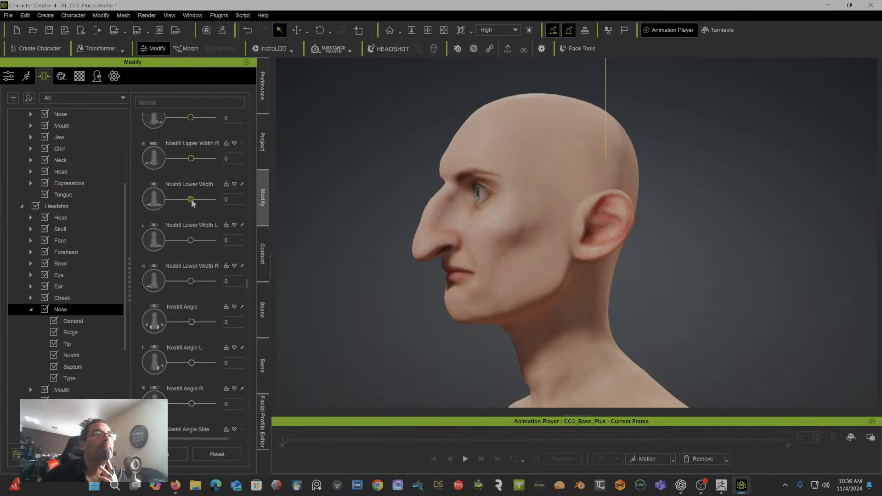
{"action": "left_click_drag", "start_coordinate": [191, 200], "coordinate": [217, 200]}
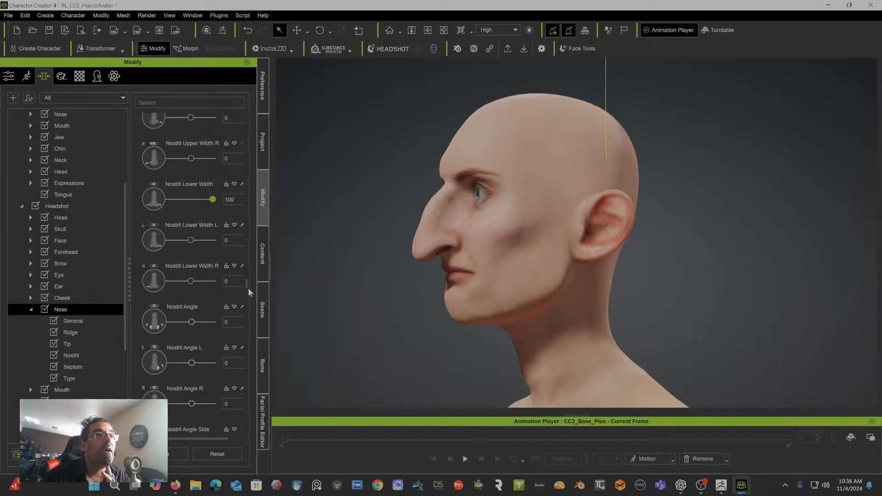
Step: Set Nostril Angle to -56 and Nostril Expand to -23
{"action": "scroll", "coordinate": [219, 270], "scroll_direction": "down", "scroll_amount": 2}
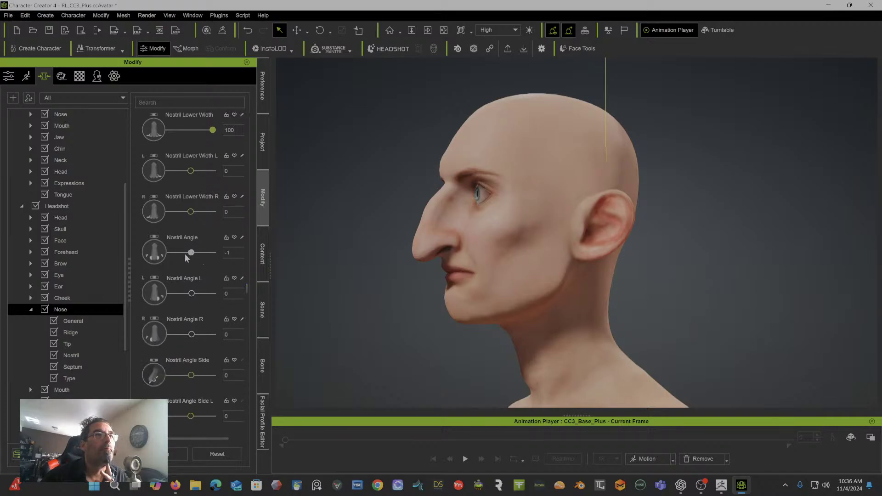
{"action": "left_click_drag", "start_coordinate": [169, 258], "coordinate": [180, 257]}
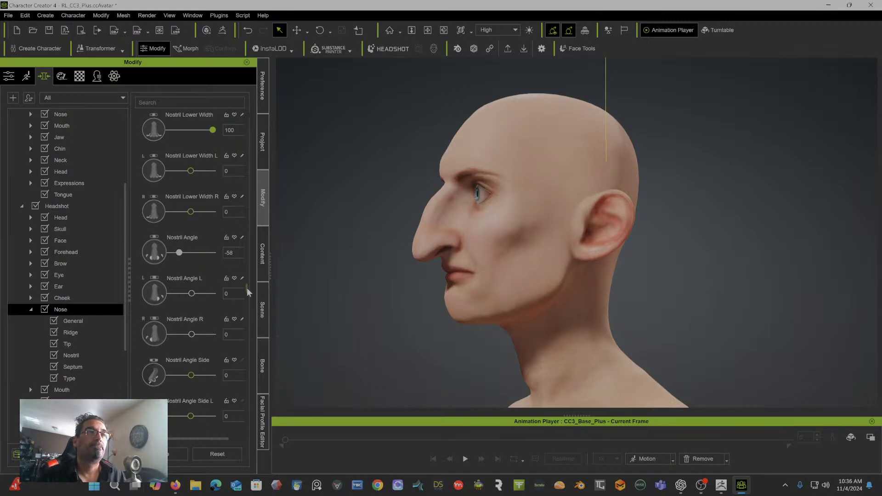
{"action": "left_click_drag", "start_coordinate": [247, 292], "coordinate": [247, 313]}
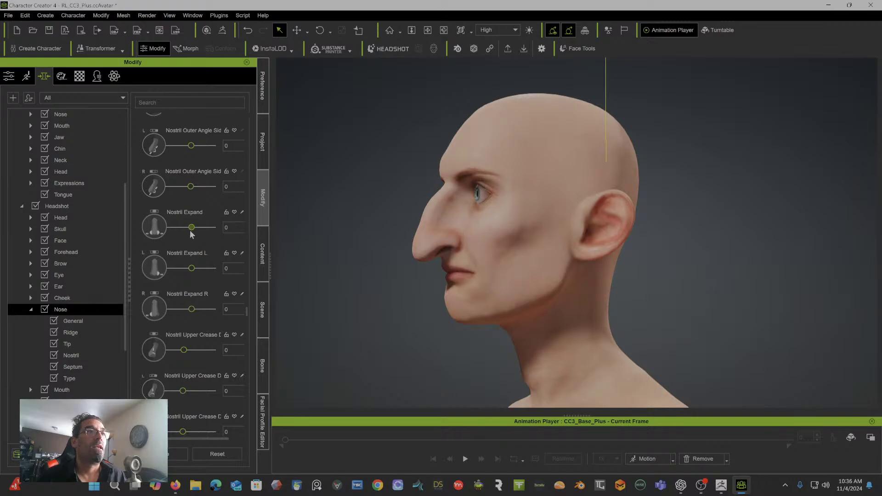
{"action": "mouse_move", "coordinate": [191, 227]}
{"action": "left_mouse_down"}
{"action": "mouse_move", "coordinate": [203, 227]}
{"action": "mouse_move", "coordinate": [186, 228]}
{"action": "left_mouse_up"}
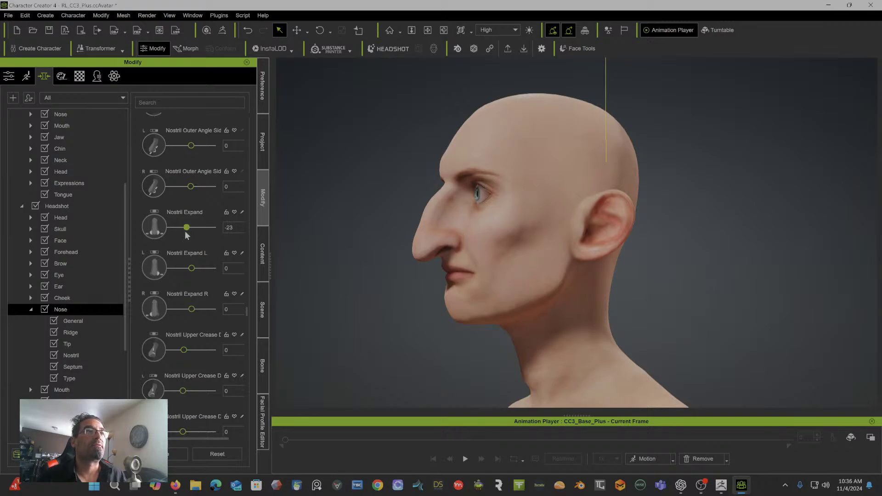
Step: Refine the nostrils by setting Nostril Define to -50 and Nostril Depth to -56
{"action": "scroll", "coordinate": [219, 333], "scroll_direction": "down", "scroll_amount": 6}
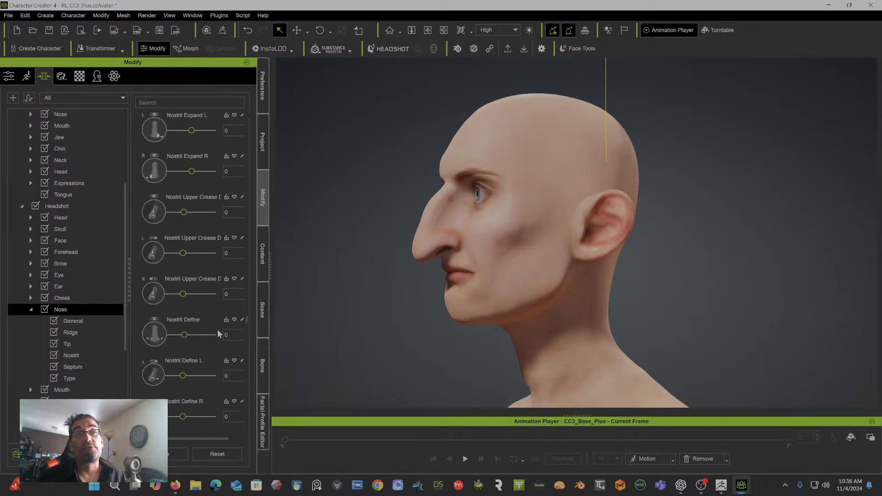
{"action": "left_click_drag", "start_coordinate": [184, 243], "coordinate": [156, 248]}
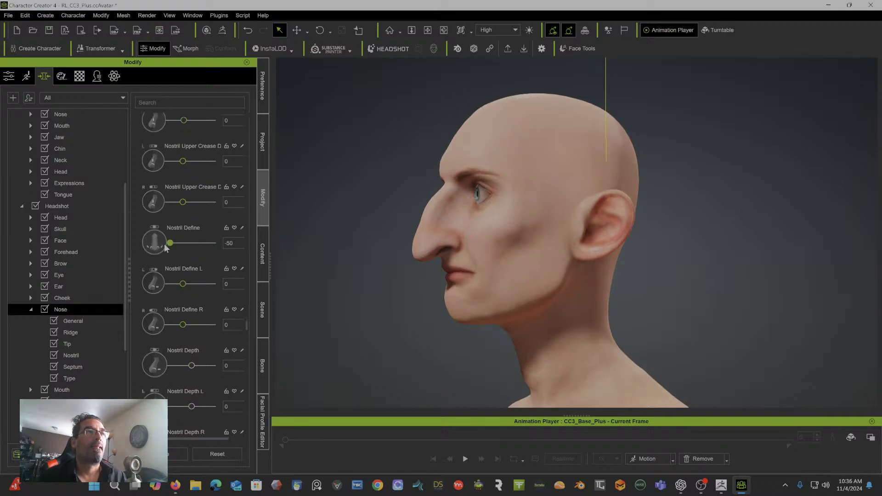
{"action": "scroll", "coordinate": [209, 318], "scroll_direction": "down", "scroll_amount": 2}
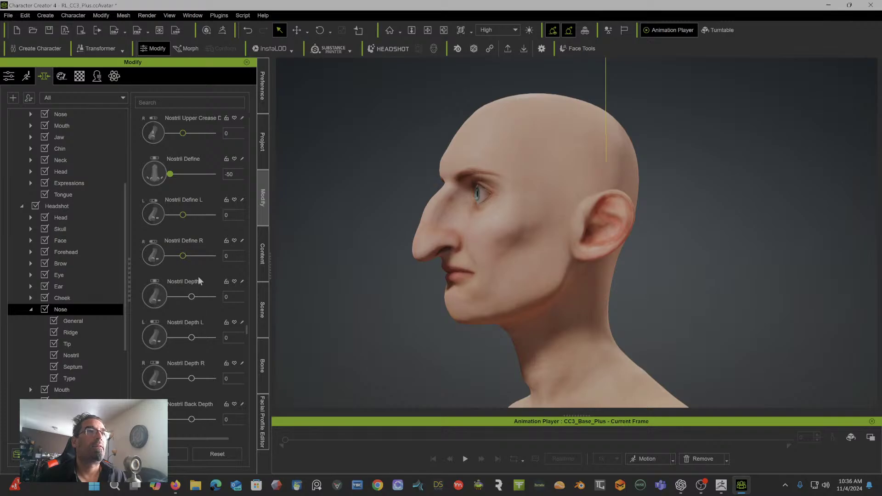
{"action": "left_click_drag", "start_coordinate": [193, 298], "coordinate": [172, 301]}
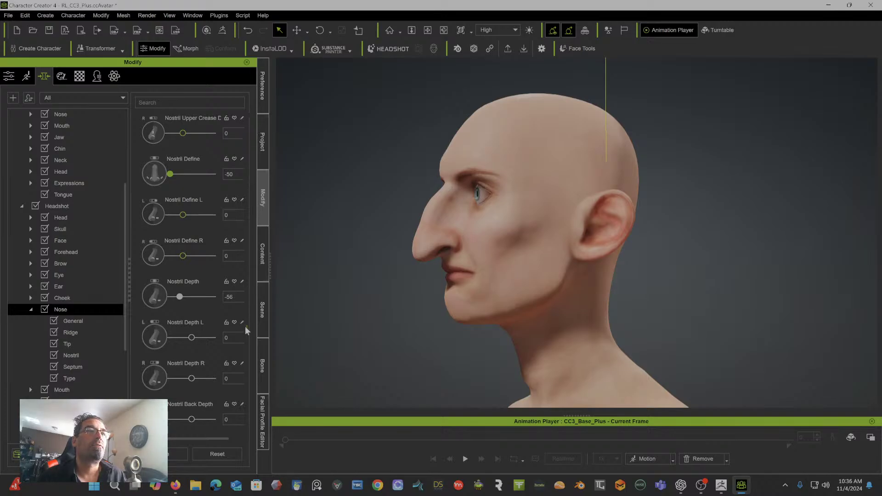
{"action": "left_click_drag", "start_coordinate": [245, 330], "coordinate": [244, 357]}
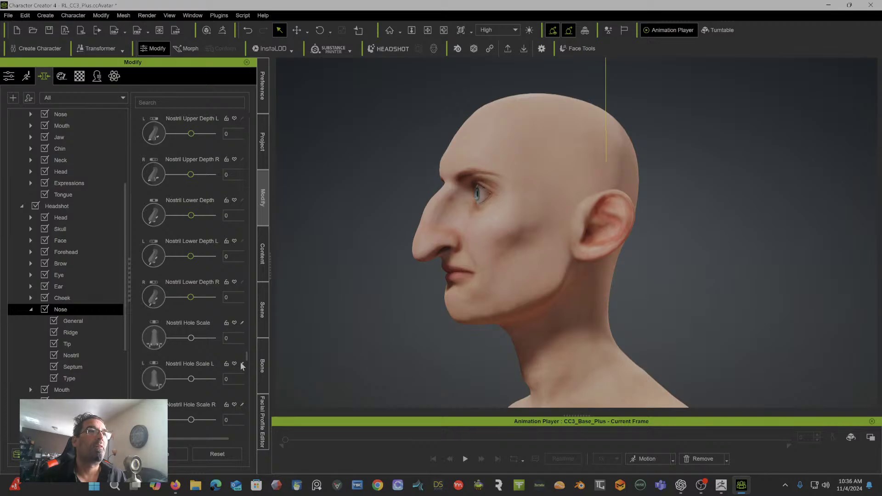
Step: Find the rounding morph among the actor's nose morphs with "rou" and set Nose Tip Round to 100
{"action": "left_click", "coordinate": [68, 114]}
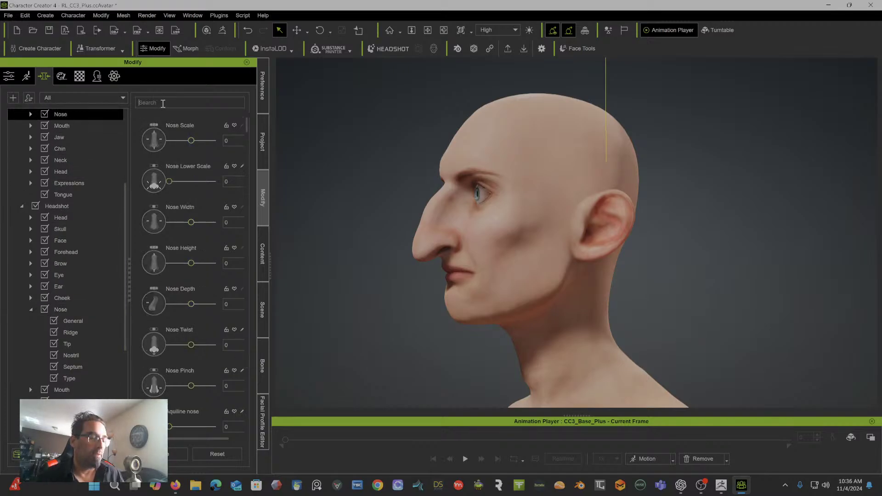
{"action": "type", "text": "re"}
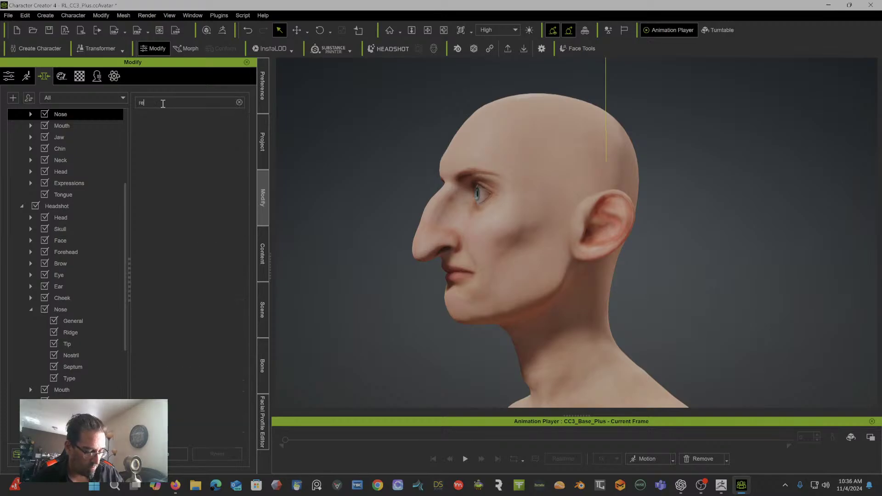
{"action": "key", "text": "BackSpace"}
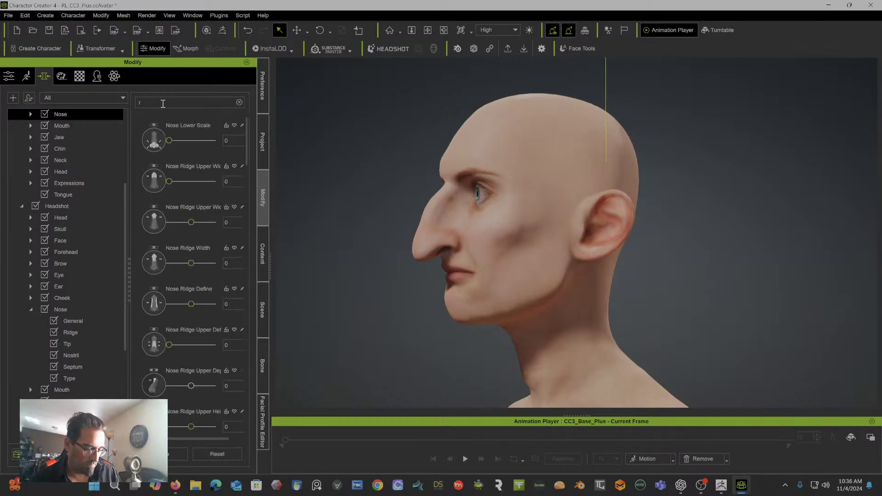
{"action": "type", "text": "ou"}
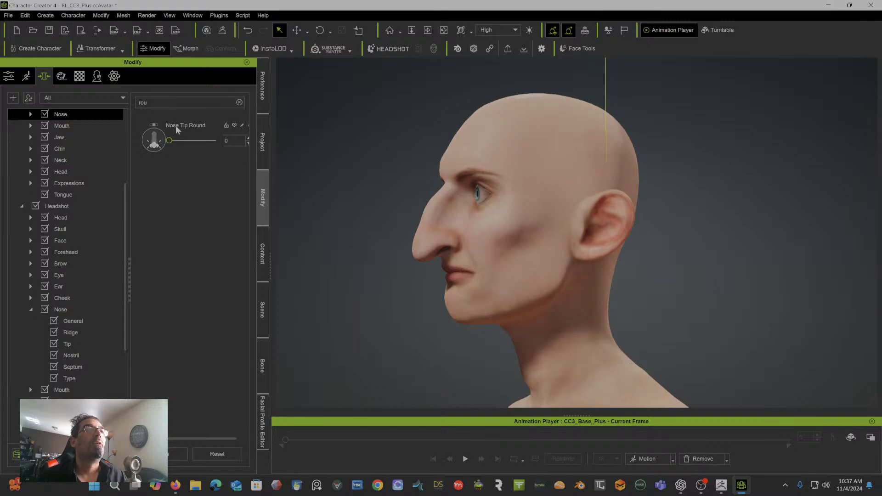
{"action": "left_click_drag", "start_coordinate": [170, 144], "coordinate": [232, 142]}
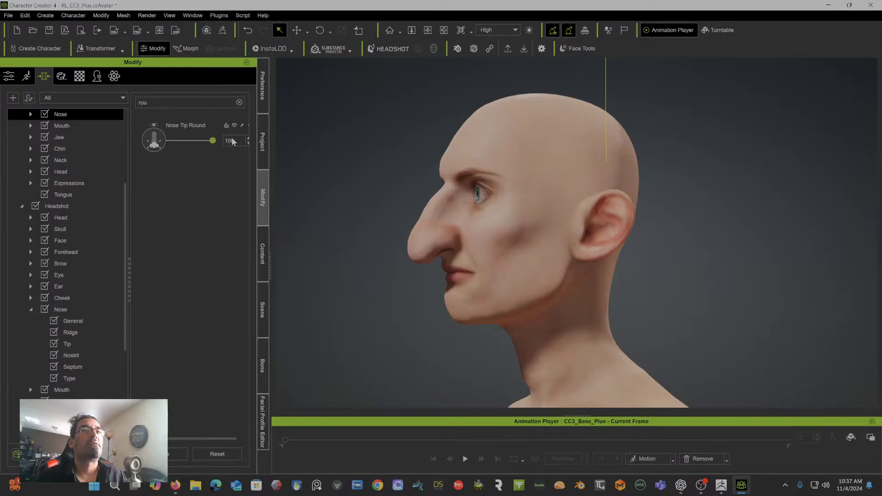
{"action": "right_click_drag", "start_coordinate": [336, 161], "coordinate": [317, 196]}
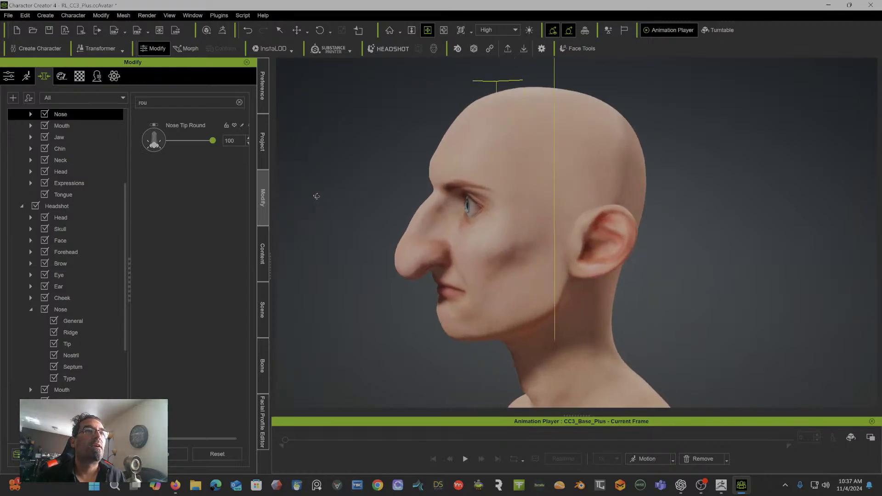
{"action": "left_click", "coordinate": [239, 102]}
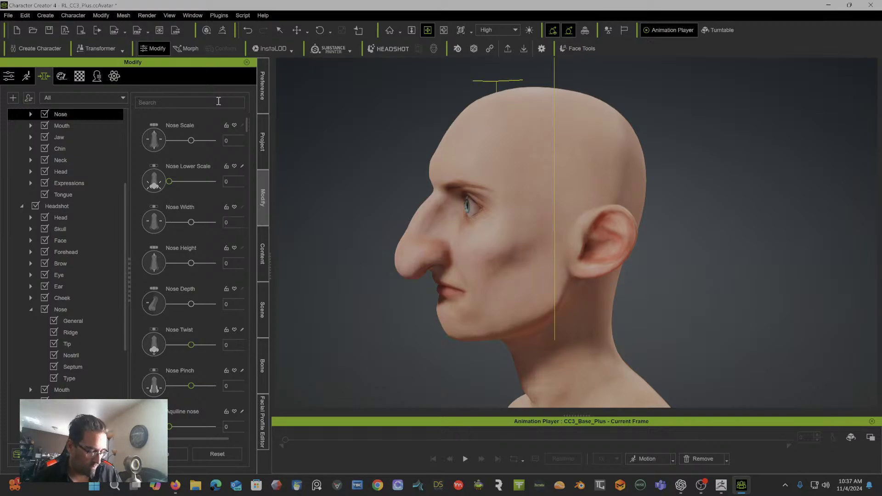
Step: Enlarge and raise the nose tip by setting Nose Tip Scale to 100 and Nose Tip Height to 100
{"action": "type", "text": "leng"}
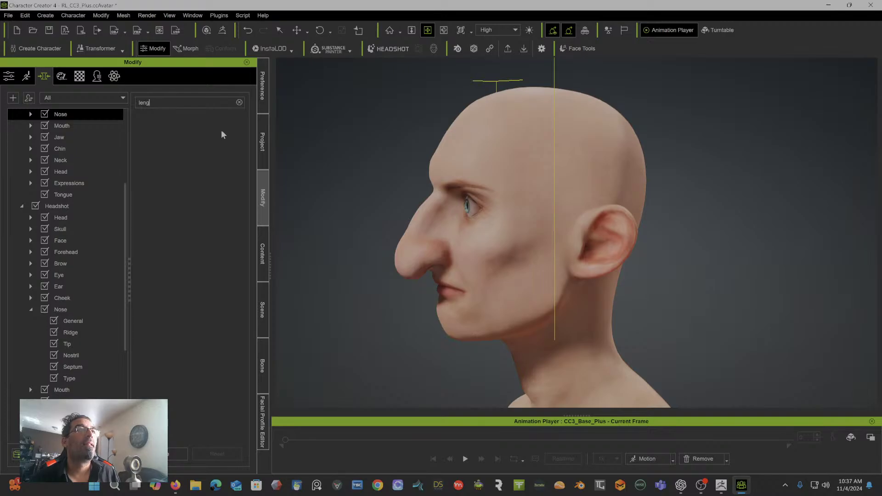
{"action": "left_click", "coordinate": [239, 102]}
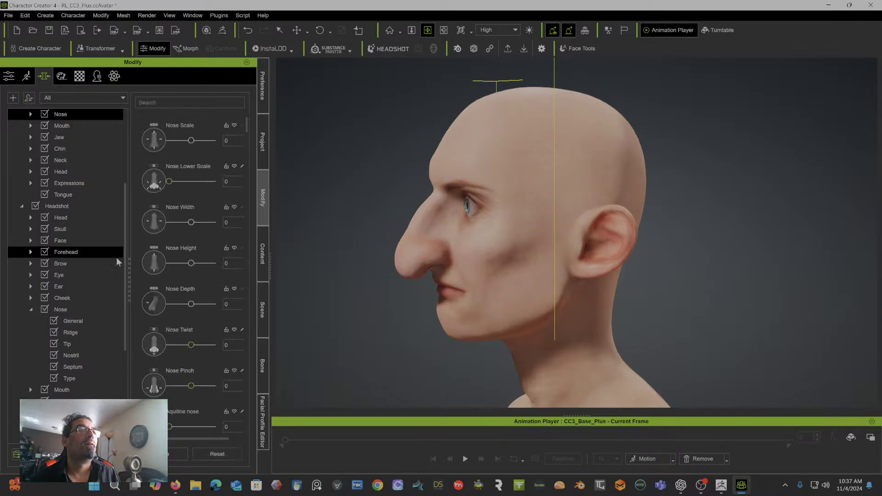
{"action": "left_click", "coordinate": [102, 345]}
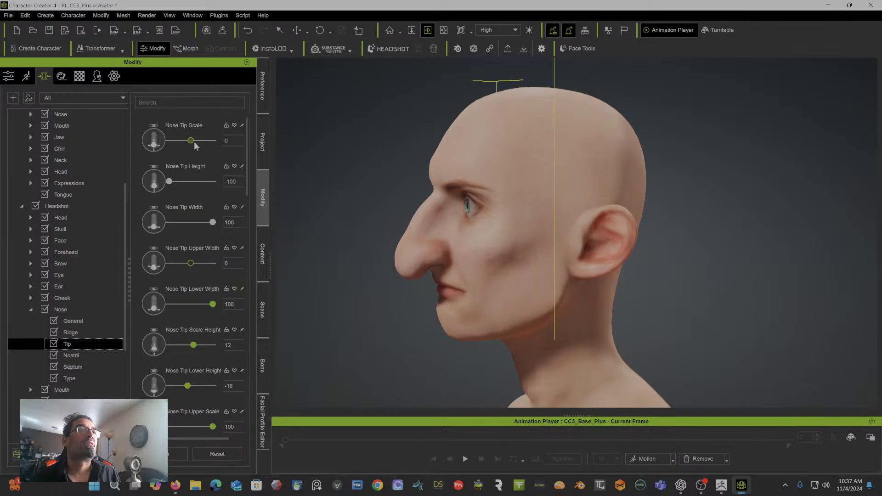
{"action": "left_click_drag", "start_coordinate": [192, 141], "coordinate": [214, 141]}
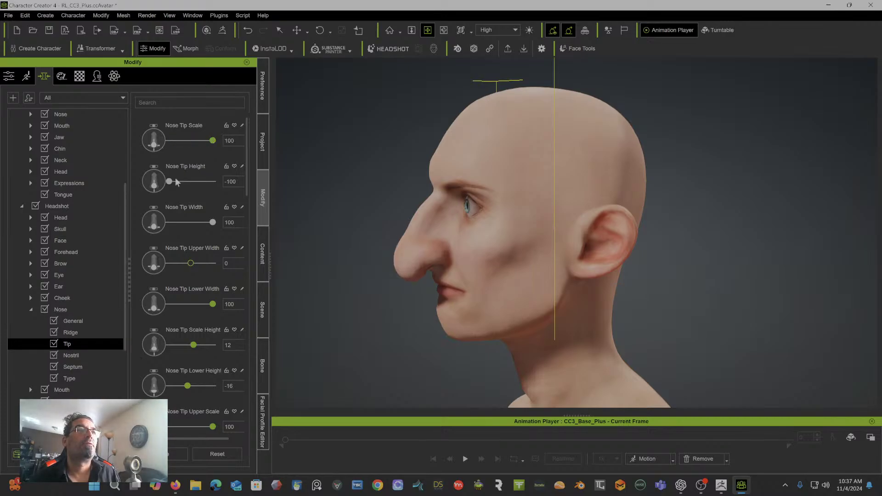
{"action": "left_click_drag", "start_coordinate": [169, 182], "coordinate": [214, 181]}
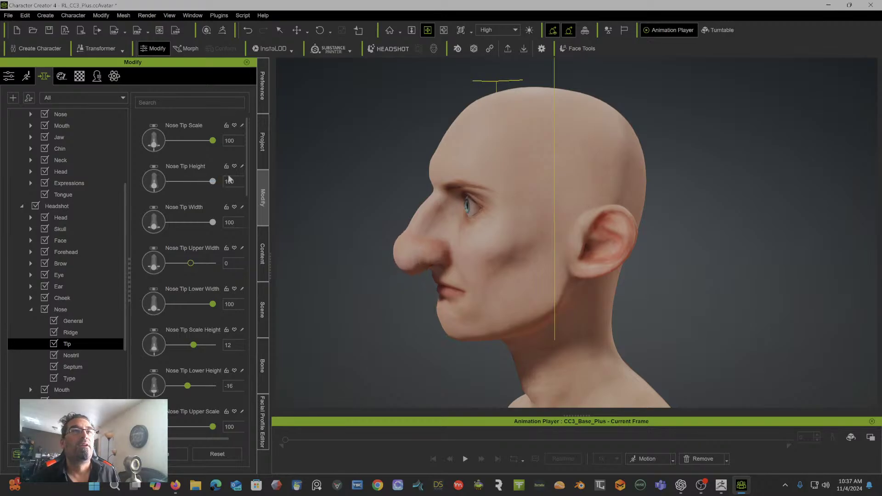
{"action": "right_click_drag", "start_coordinate": [476, 200], "coordinate": [536, 197]}
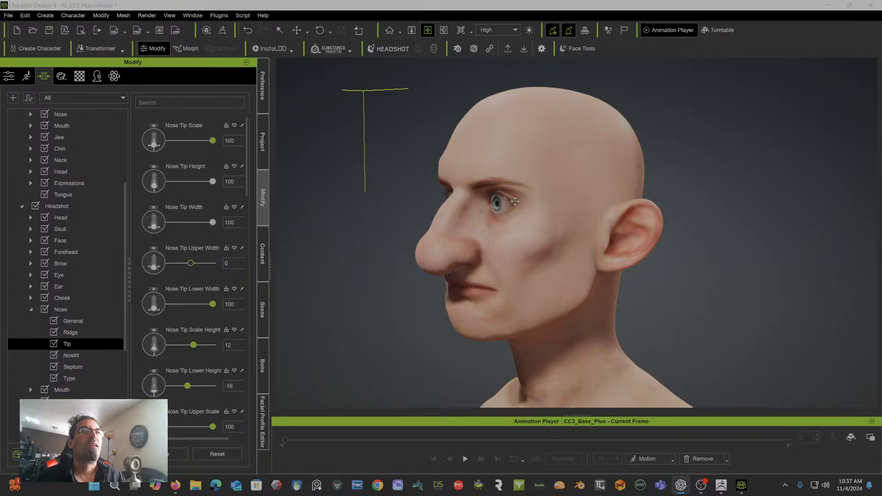
{"action": "right_click_drag", "start_coordinate": [515, 201], "coordinate": [691, 188]}
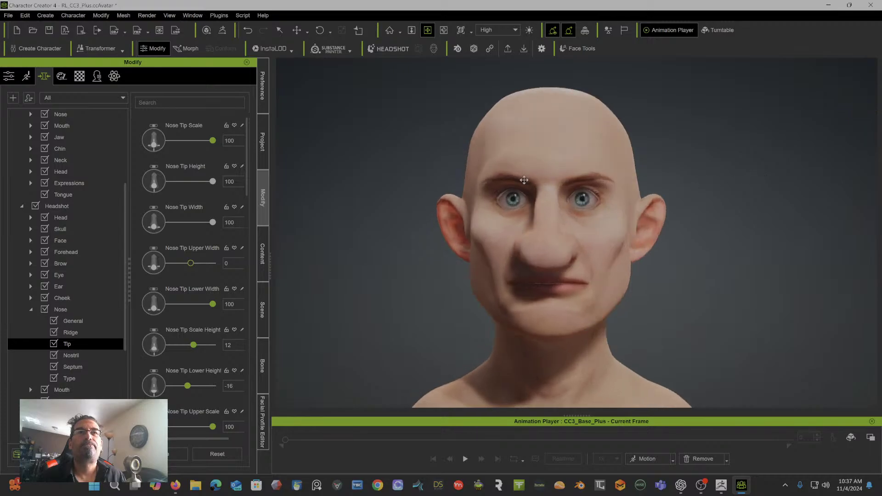
{"action": "scroll", "coordinate": [524, 180], "scroll_direction": "up", "scroll_amount": 5}
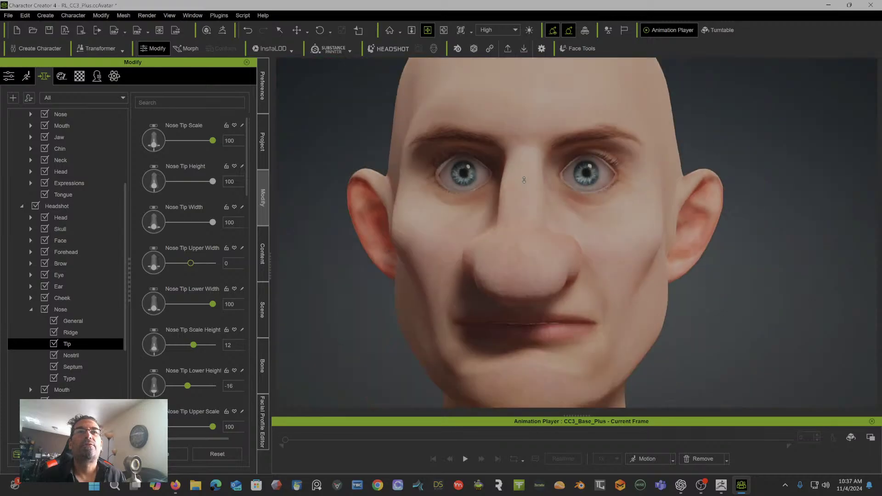
{"action": "left_click_drag", "start_coordinate": [524, 180], "coordinate": [545, 168]}
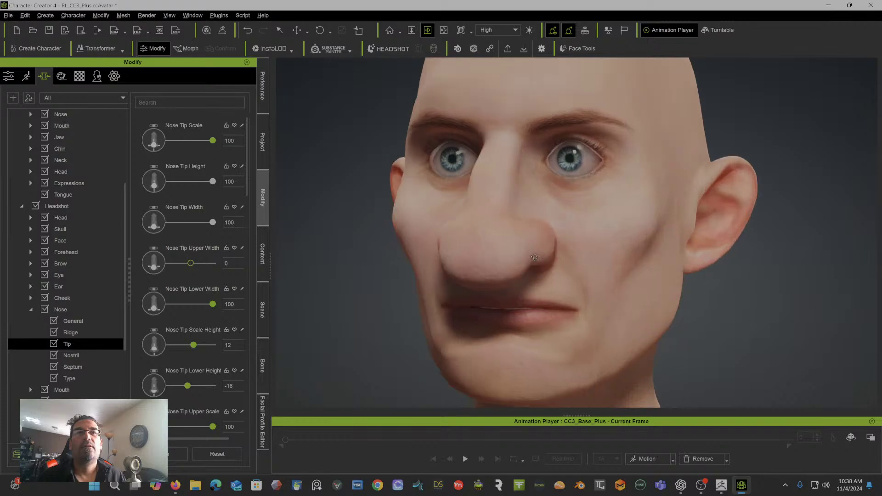
{"action": "right_click_drag", "start_coordinate": [498, 269], "coordinate": [409, 284]}
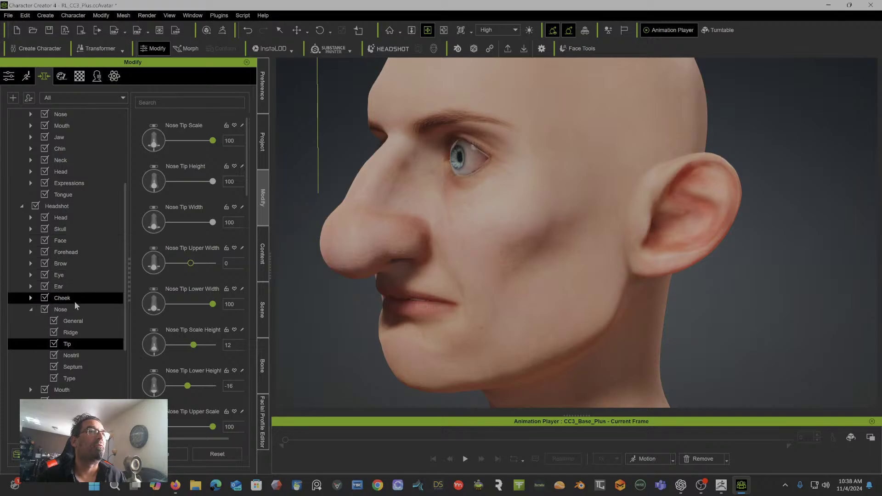
Step: Look for a depth control among the jaw morphs and return all Jaw morphs to 0
{"action": "left_click", "coordinate": [88, 139]}
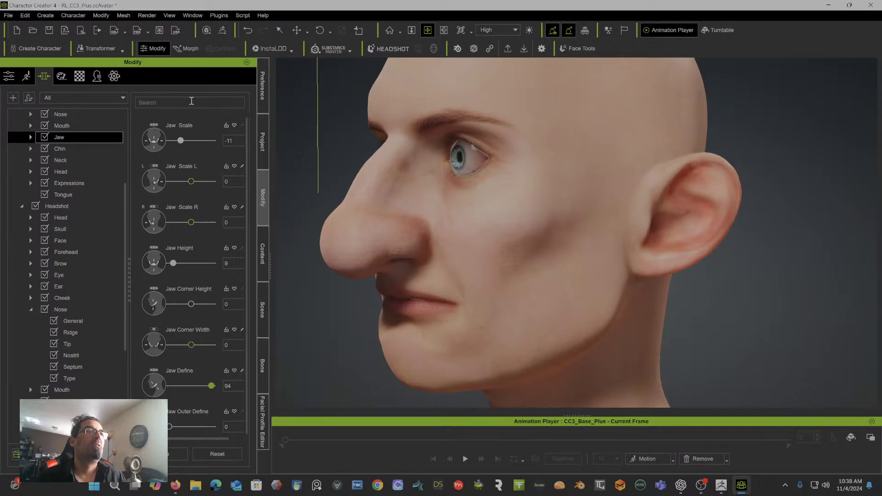
{"action": "left_click", "coordinate": [192, 100]}
{"action": "type", "text": "de"}
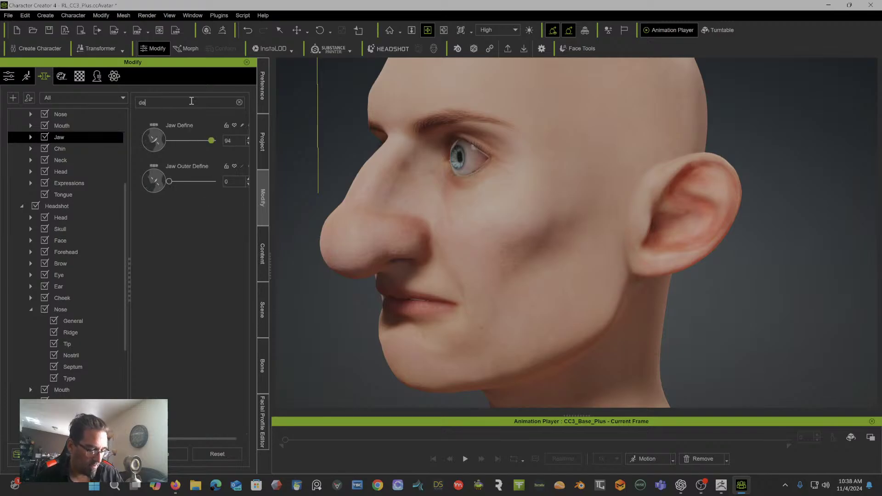
{"action": "type", "text": "p"}
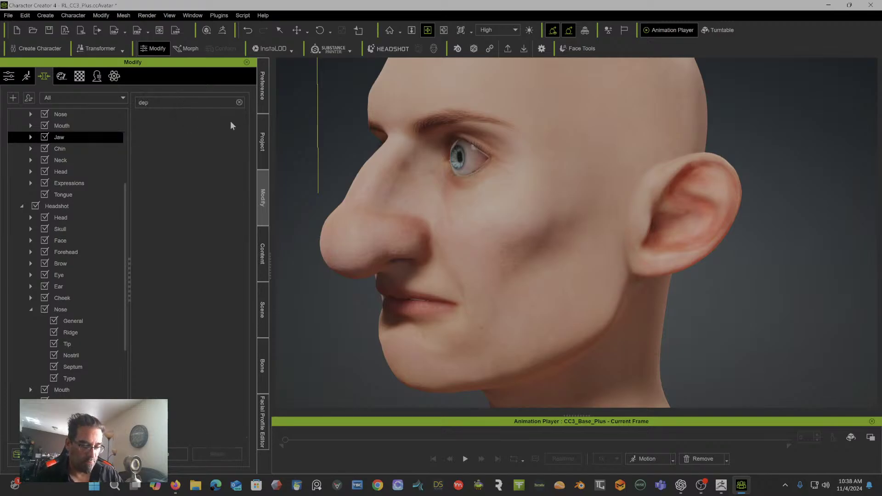
{"action": "left_click", "coordinate": [239, 102]}
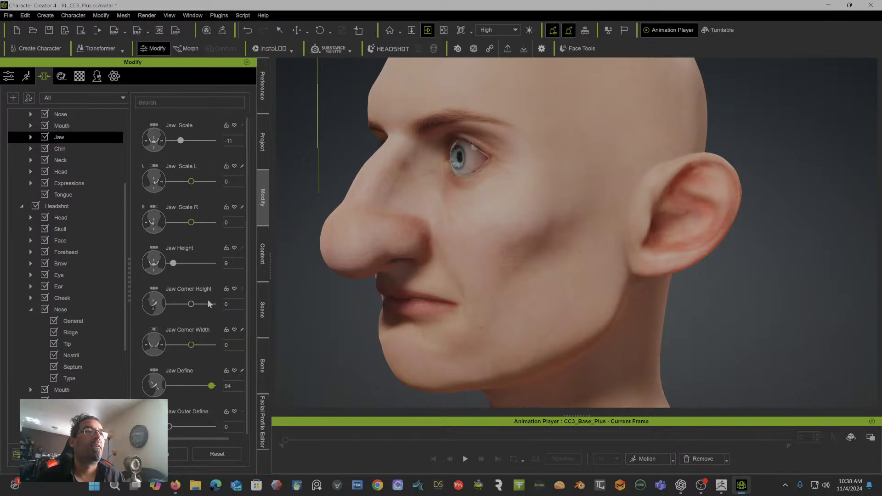
{"action": "scroll", "coordinate": [208, 303], "scroll_direction": "down", "scroll_amount": 2}
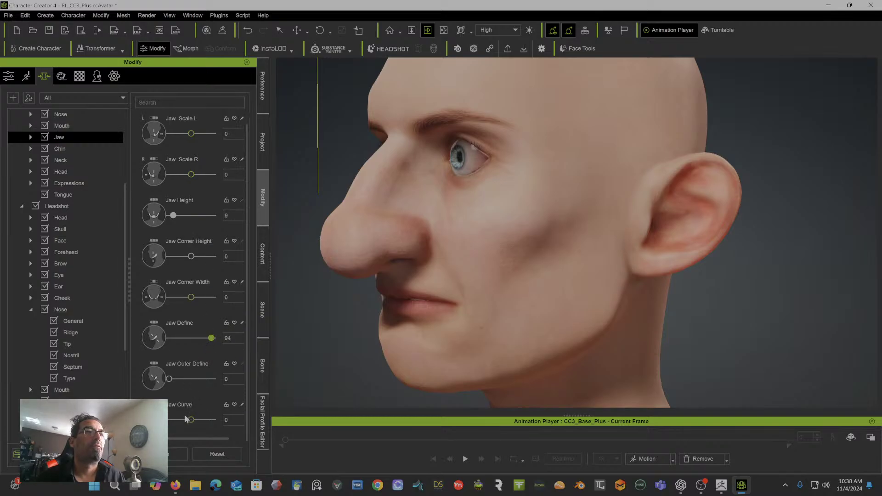
{"action": "left_click", "coordinate": [175, 455]}
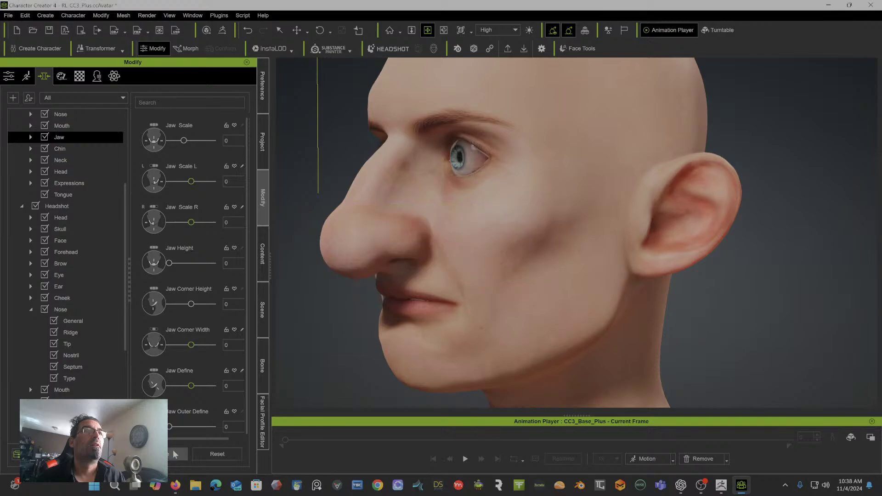
{"action": "mouse_move", "coordinate": [184, 141]}
{"action": "left_mouse_down"}
{"action": "mouse_move", "coordinate": [199, 144]}
{"action": "mouse_move", "coordinate": [185, 147]}
{"action": "left_mouse_up"}
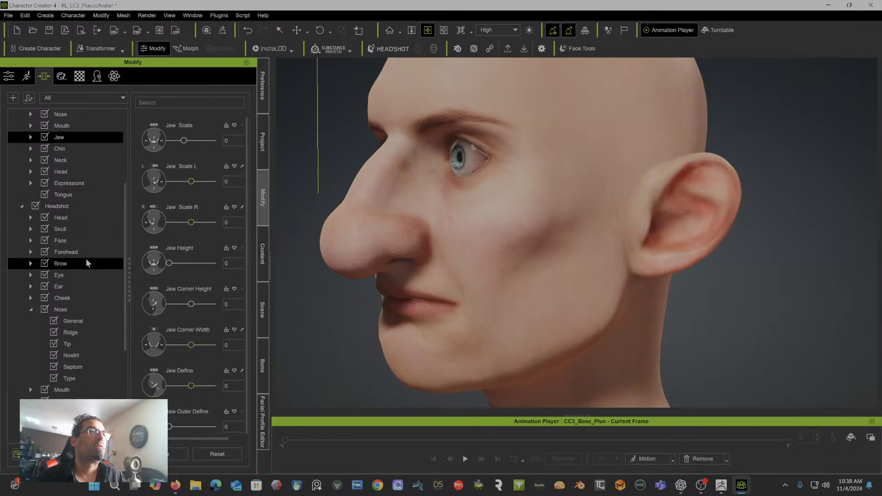
Step: Shape the chin in profile with Chin Depth A at -14 and Chin Define at 84
{"action": "left_click", "coordinate": [83, 148]}
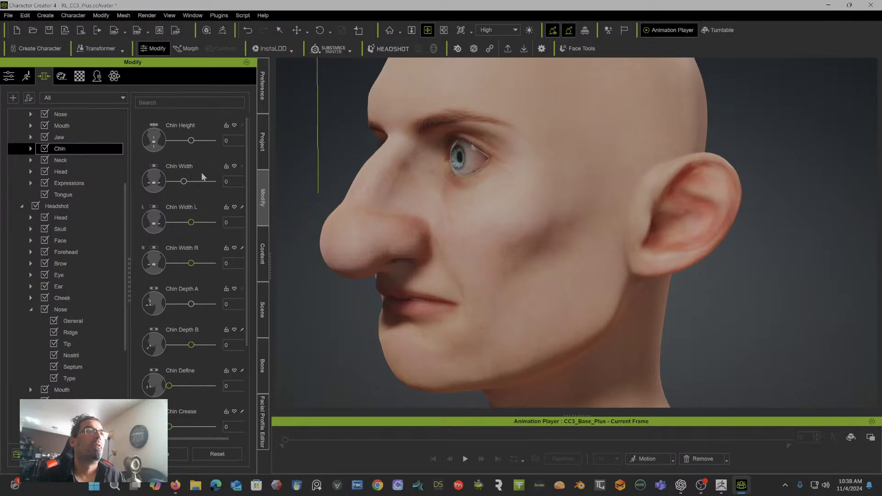
{"action": "left_click_drag", "start_coordinate": [191, 304], "coordinate": [218, 306]}
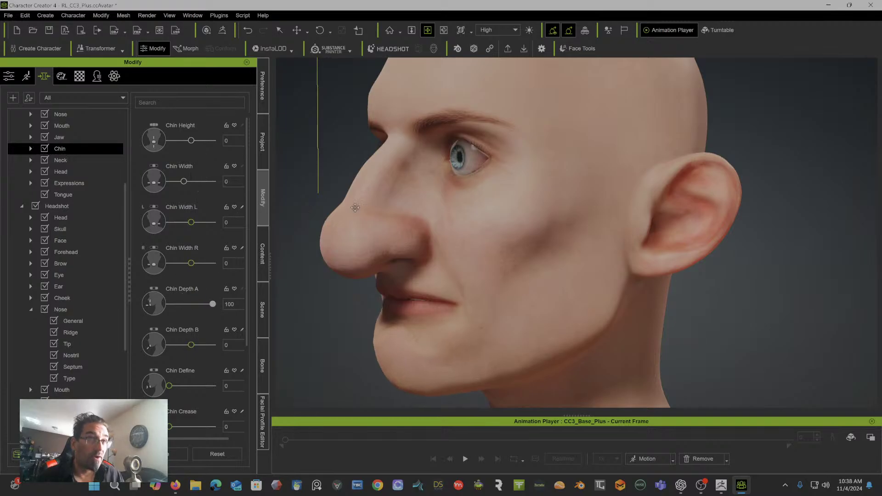
{"action": "mouse_move", "coordinate": [355, 205]}
{"action": "right_mouse_down", "text": "alt"}
{"action": "mouse_move", "coordinate": [279, 195]}
{"action": "mouse_move", "coordinate": [351, 205]}
{"action": "right_mouse_up", "text": "alt"}
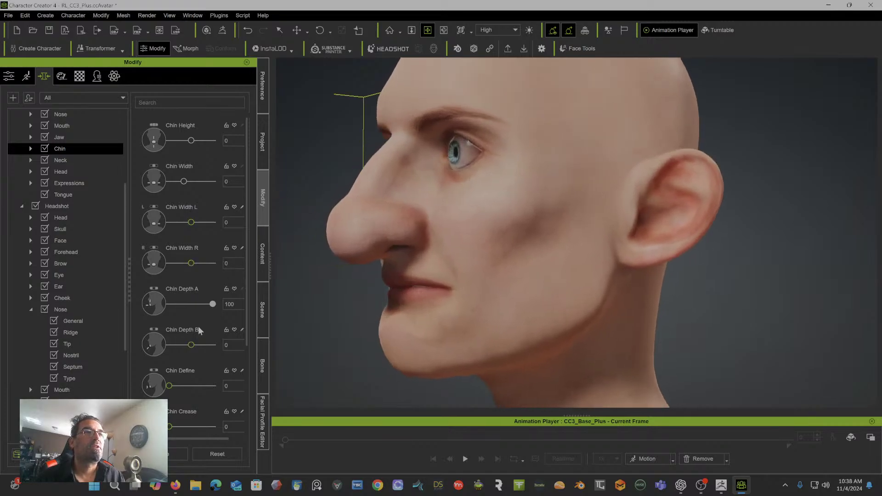
{"action": "left_click_drag", "start_coordinate": [169, 386], "coordinate": [206, 387]}
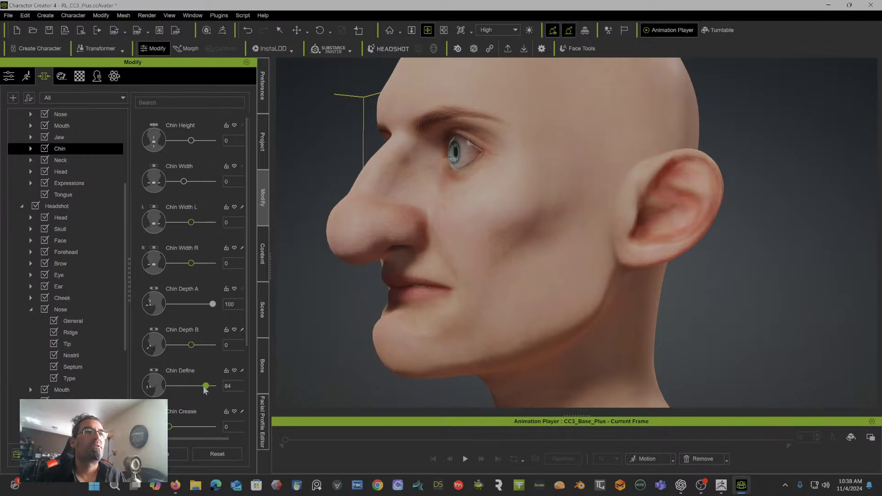
{"action": "left_click_drag", "start_coordinate": [212, 305], "coordinate": [186, 308]}
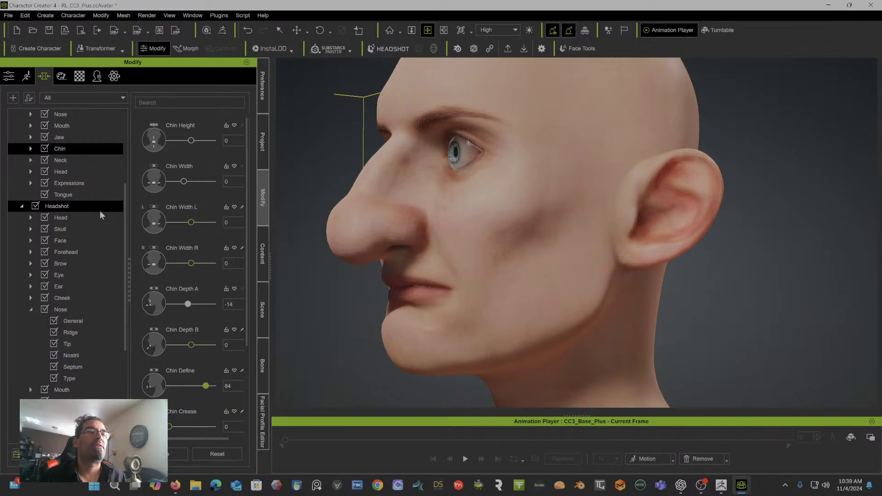
Step: Adjust the upper eyelids with the Headshot eyelid morphs, setting Eyelid Upper Enlarge to 29 and Eyelid Upper Shrink to 48
{"action": "left_click", "coordinate": [80, 274]}
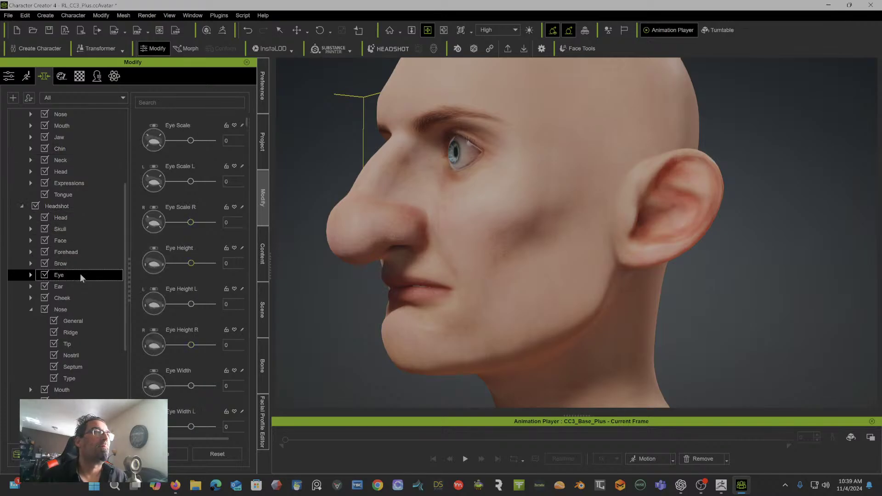
{"action": "left_click", "coordinate": [29, 274]}
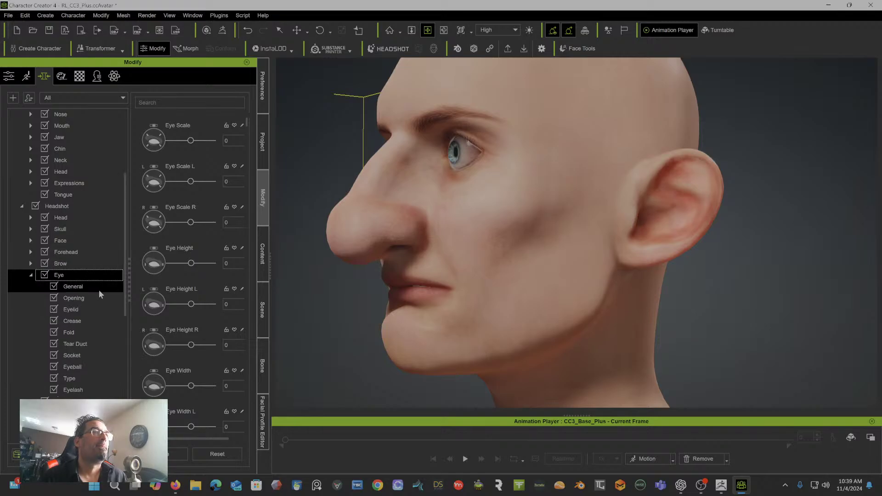
{"action": "left_click", "coordinate": [97, 310]}
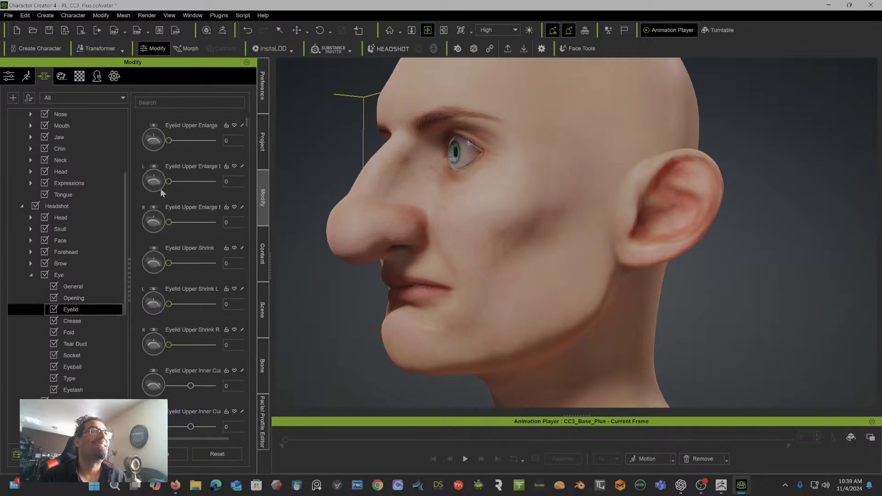
{"action": "left_click", "coordinate": [175, 138]}
{"action": "mouse_move", "coordinate": [189, 142]}
{"action": "left_mouse_down"}
{"action": "mouse_move", "coordinate": [175, 153]}
{"action": "mouse_move", "coordinate": [175, 143]}
{"action": "left_mouse_up"}
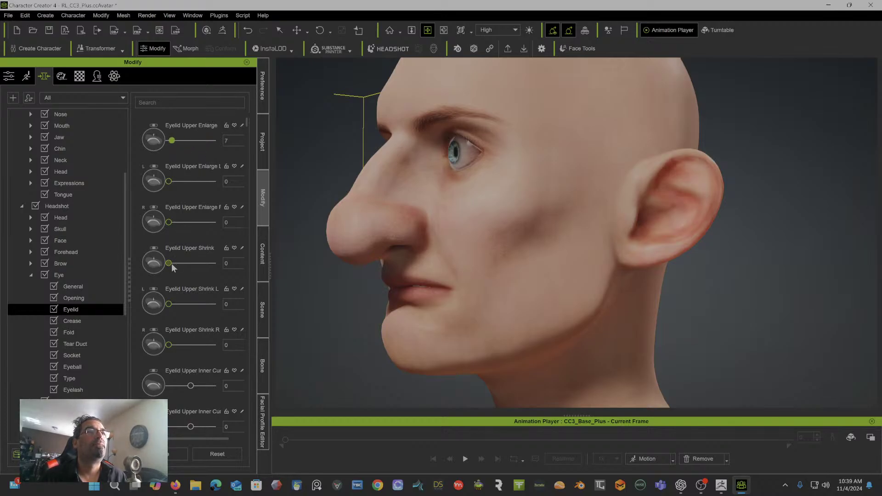
{"action": "left_click_drag", "start_coordinate": [170, 263], "coordinate": [203, 264]}
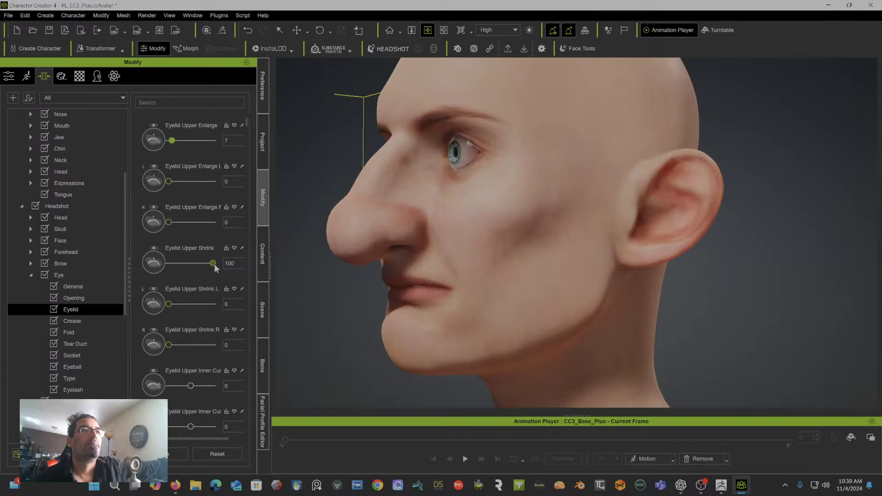
{"action": "left_click_drag", "start_coordinate": [212, 265], "coordinate": [189, 269]}
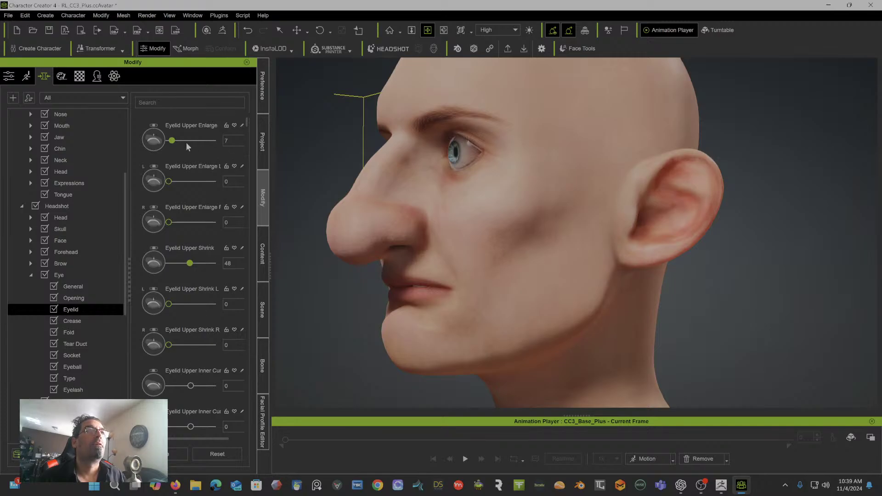
{"action": "mouse_move", "coordinate": [174, 142]}
{"action": "left_mouse_down"}
{"action": "mouse_move", "coordinate": [208, 143]}
{"action": "mouse_move", "coordinate": [182, 143]}
{"action": "left_mouse_up"}
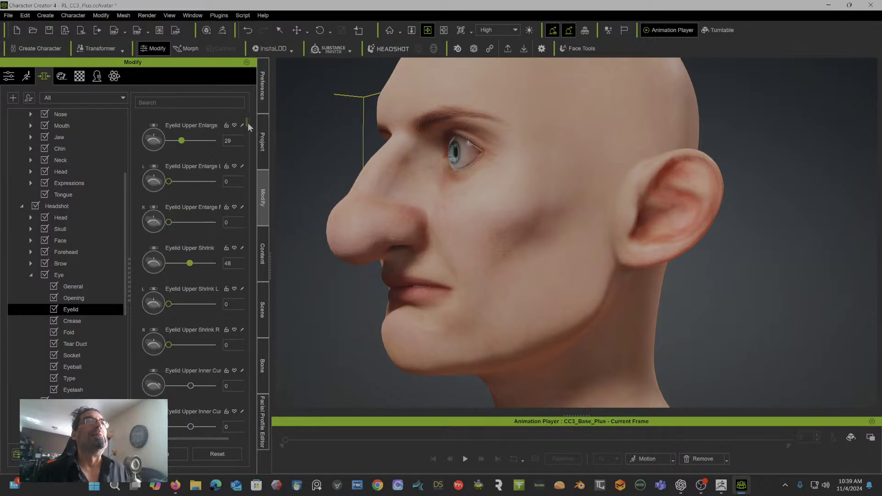
Step: Set the left upper inner eyelid height morph to 5 and the upper outer eyelid curve morph to 6
{"action": "left_click_drag", "start_coordinate": [247, 122], "coordinate": [244, 190]}
{"action": "left_click_drag", "start_coordinate": [191, 152], "coordinate": [181, 152]}
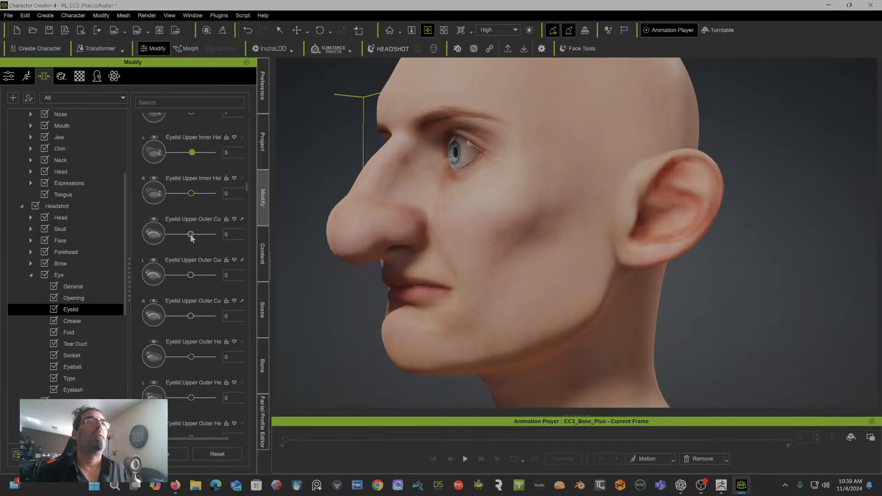
{"action": "left_click_drag", "start_coordinate": [196, 233], "coordinate": [167, 247]}
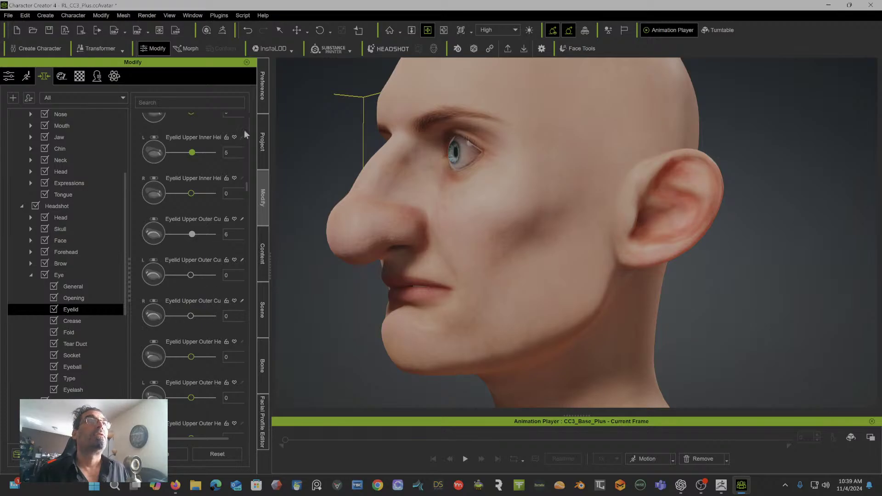
Step: Filter the whole group of Headshot Eye morphs with the search term "bag"
{"action": "left_click", "coordinate": [213, 102]}
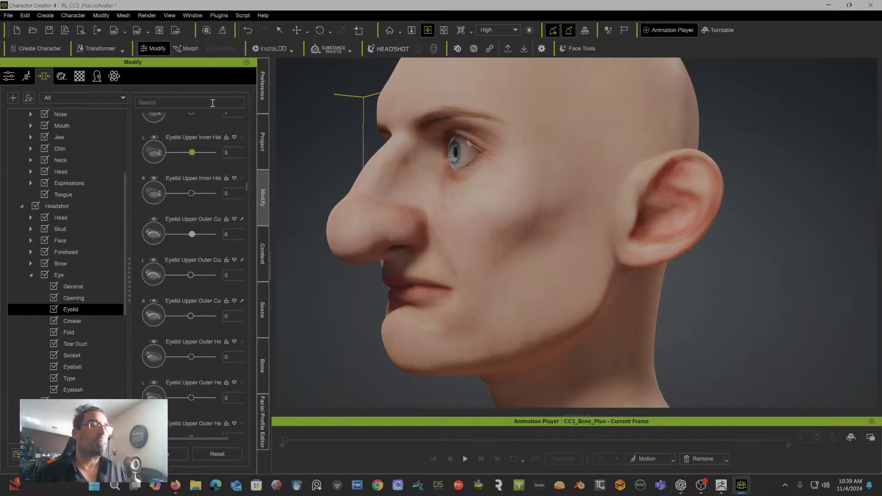
{"action": "type", "text": "bagt"}
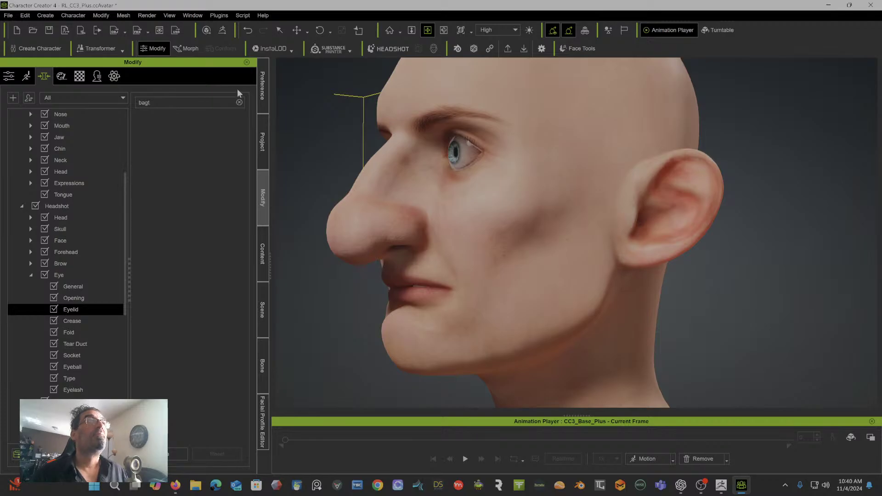
{"action": "key", "text": "BackSpace"}
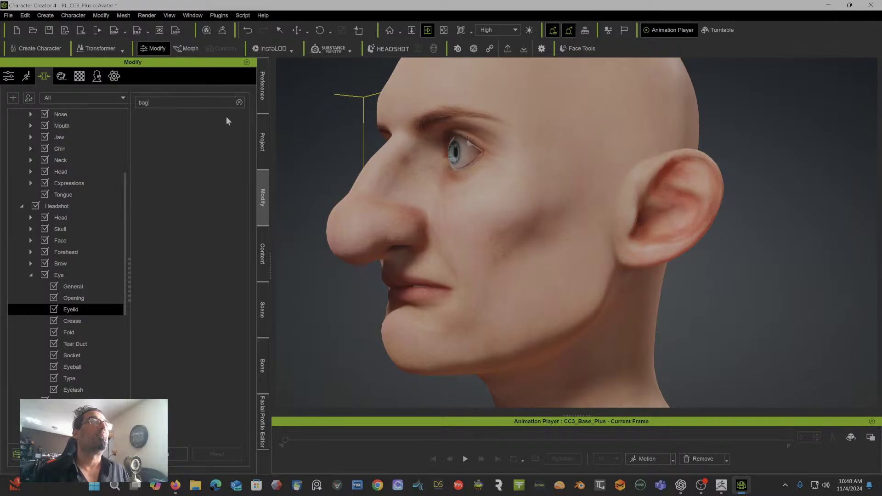
{"action": "left_click", "coordinate": [75, 274]}
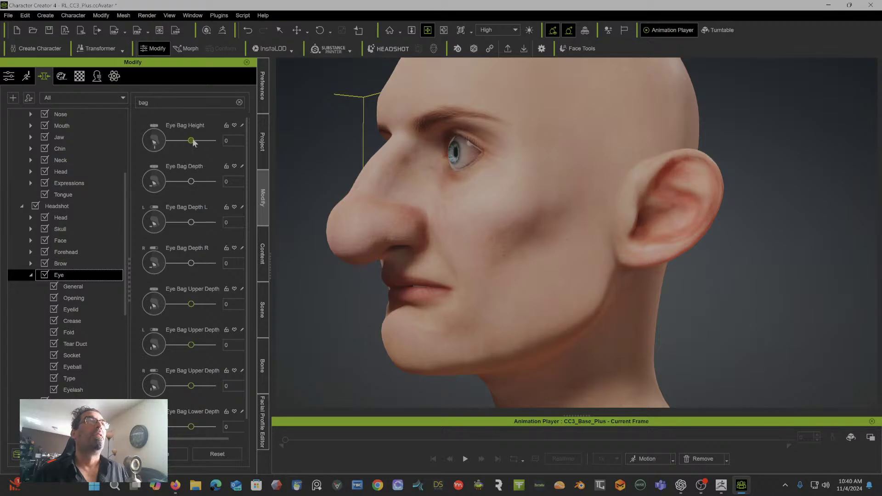
Step: Shape the eye bags with Eye Bag Height at 100, Eye Bag Depth at -100 and Eye Bag Upper Depth at -100
{"action": "left_click_drag", "start_coordinate": [193, 140], "coordinate": [230, 139]}
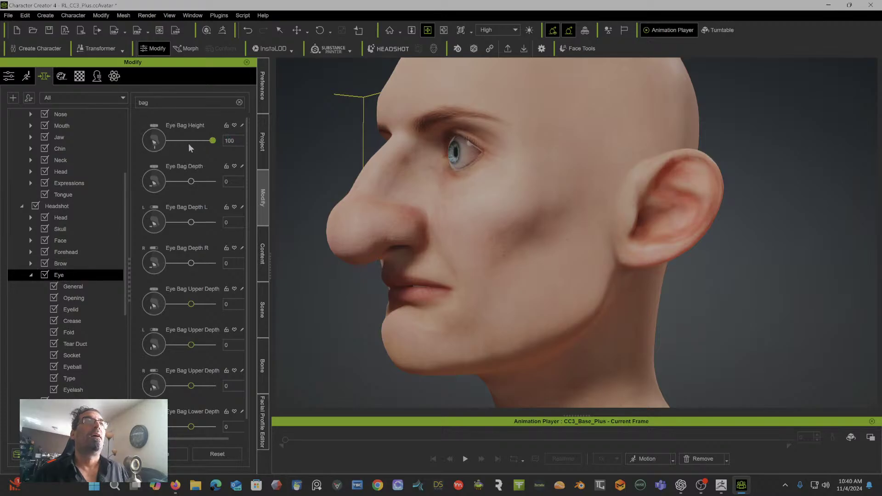
{"action": "mouse_move", "coordinate": [213, 140]}
{"action": "left_mouse_down"}
{"action": "mouse_move", "coordinate": [192, 140]}
{"action": "mouse_move", "coordinate": [214, 140]}
{"action": "left_mouse_up"}
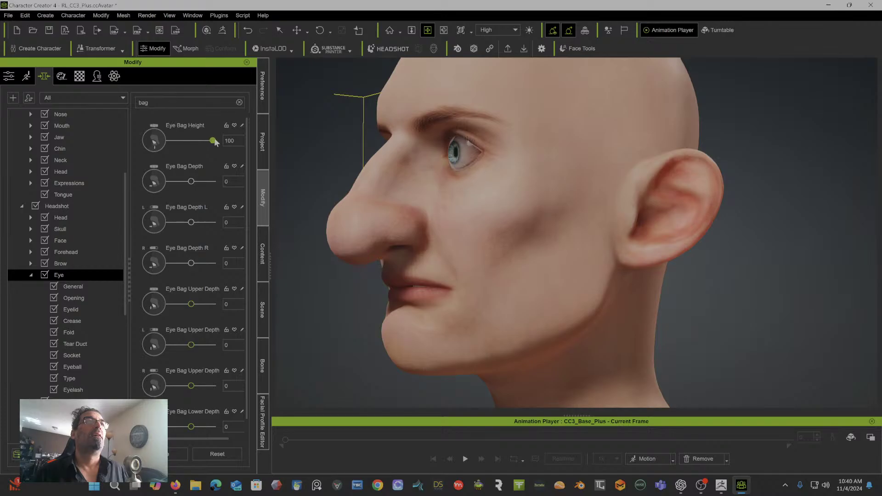
{"action": "left_click_drag", "start_coordinate": [192, 184], "coordinate": [162, 186]}
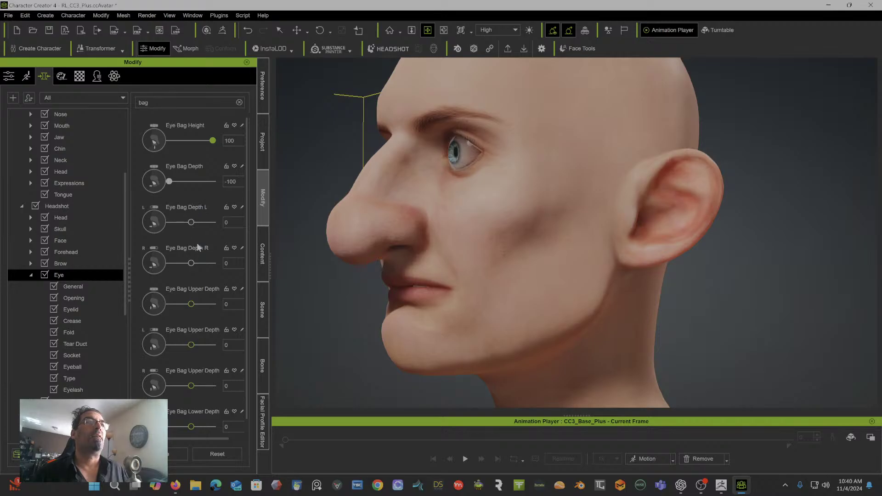
{"action": "left_click_drag", "start_coordinate": [192, 306], "coordinate": [132, 310]}
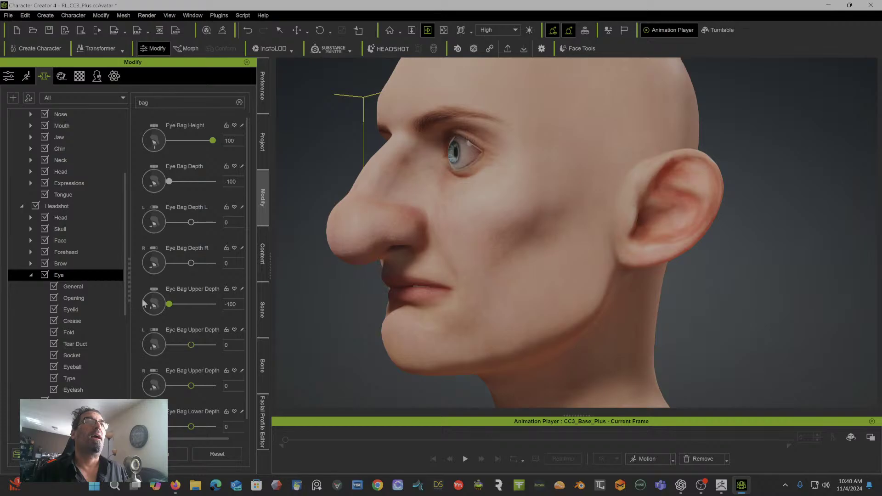
Step: Widen the Modify pane and narrow its category tree to give the morph sliders and their full names more room
{"action": "right_click_drag", "start_coordinate": [467, 186], "coordinate": [575, 189]}
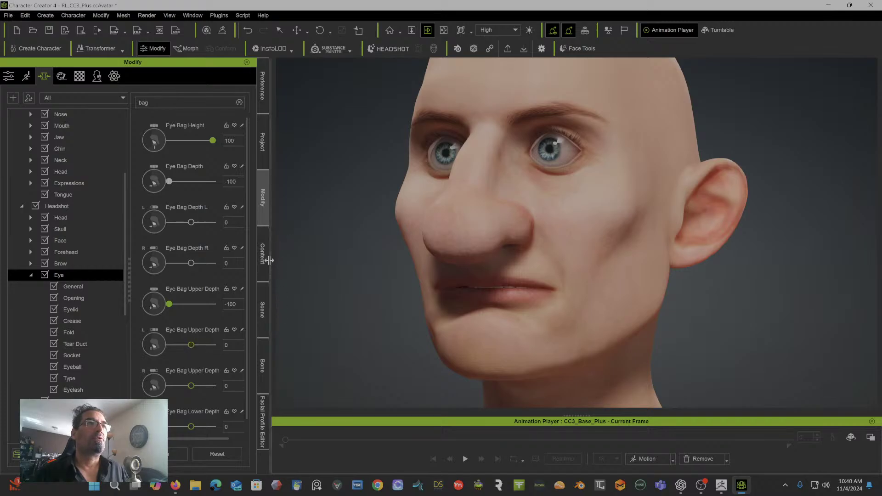
{"action": "left_click_drag", "start_coordinate": [270, 260], "coordinate": [299, 257]}
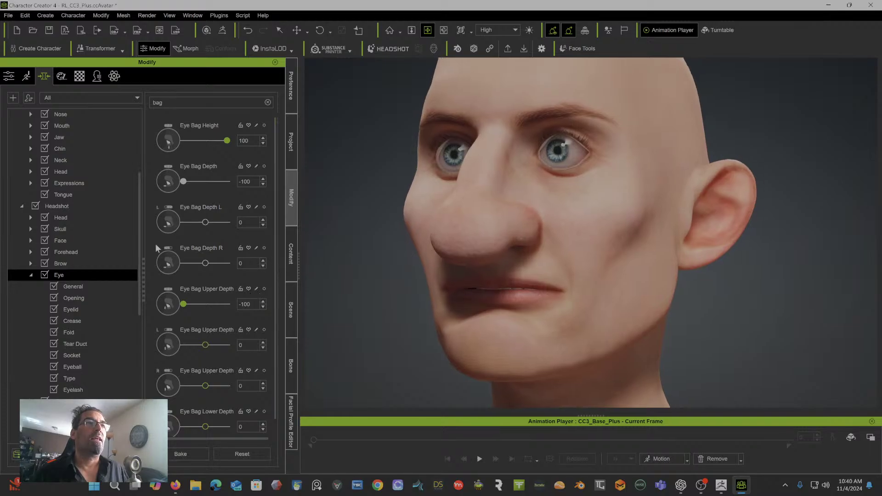
{"action": "left_click_drag", "start_coordinate": [144, 265], "coordinate": [110, 265]}
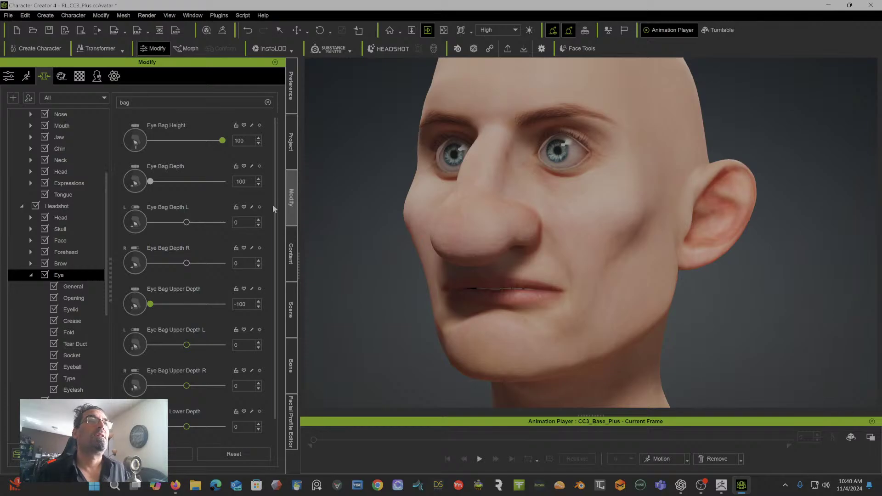
Step: Set the Eye Bag Lower Depth morph to 16 and bake the adjusted eye bag morphs into the head shape
{"action": "scroll", "coordinate": [274, 206], "scroll_direction": "down", "scroll_amount": 1}
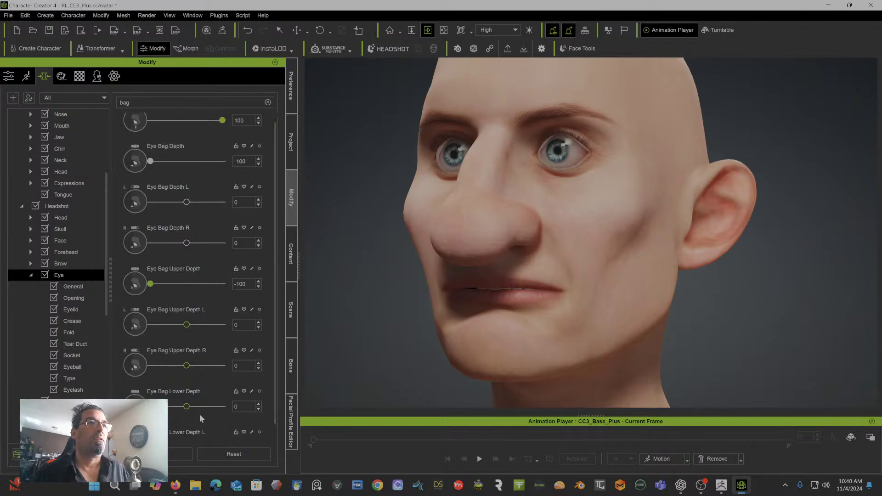
{"action": "mouse_move", "coordinate": [186, 407]}
{"action": "left_mouse_down"}
{"action": "mouse_move", "coordinate": [169, 407]}
{"action": "mouse_move", "coordinate": [179, 411]}
{"action": "left_mouse_up"}
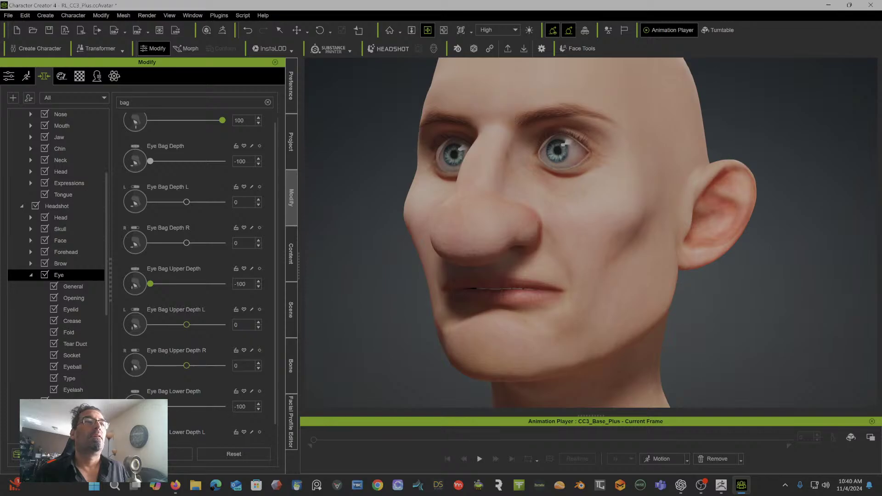
{"action": "mouse_move", "coordinate": [174, 406]}
{"action": "left_mouse_down"}
{"action": "mouse_move", "coordinate": [211, 407]}
{"action": "mouse_move", "coordinate": [170, 407]}
{"action": "mouse_move", "coordinate": [192, 406]}
{"action": "left_mouse_up"}
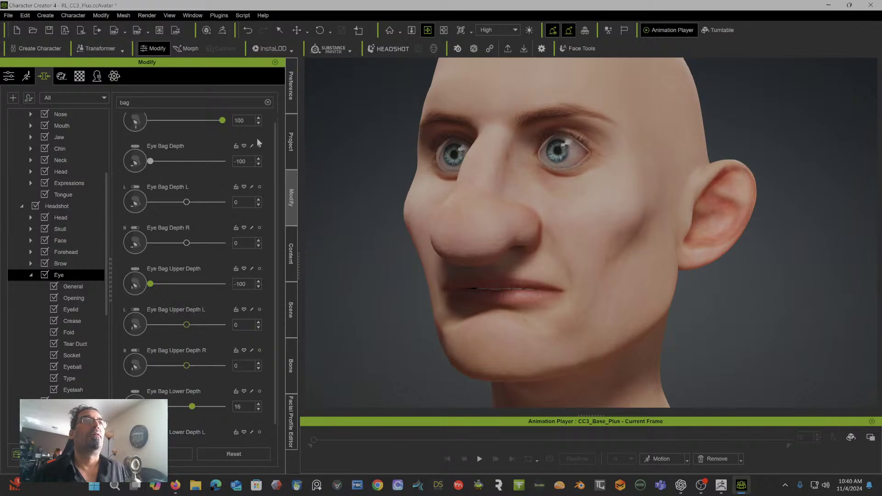
{"action": "mouse_move", "coordinate": [276, 173]}
{"action": "left_mouse_down"}
{"action": "mouse_move", "coordinate": [274, 211]}
{"action": "mouse_move", "coordinate": [277, 163]}
{"action": "left_mouse_up"}
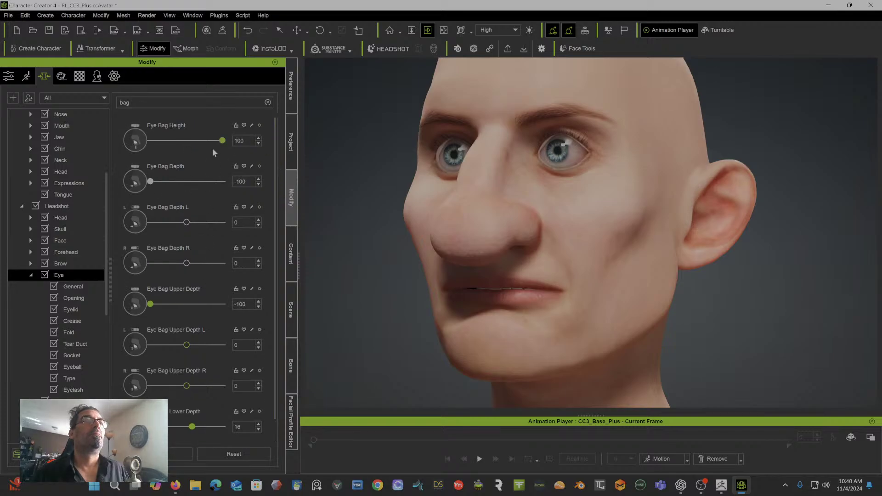
{"action": "left_click", "coordinate": [177, 455]}
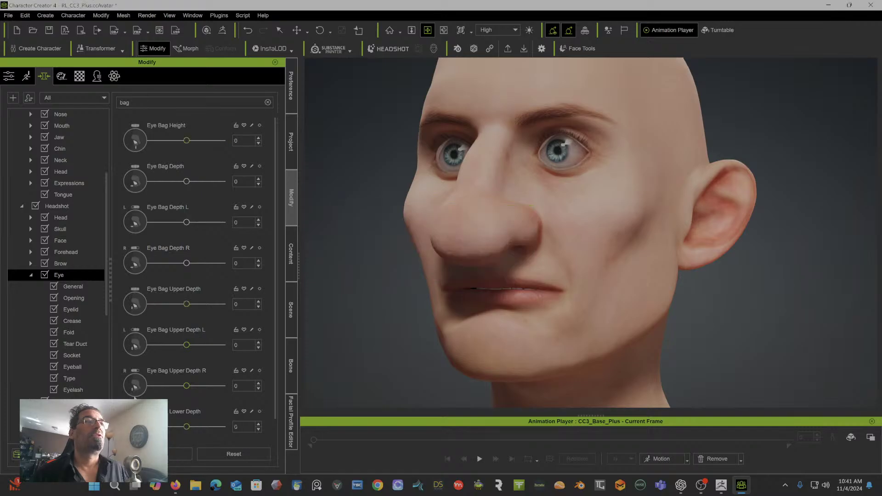
Step: List all Headshot eye Opening morphs without the search filter and return Eye Squint Scale R to 0
{"action": "left_click", "coordinate": [74, 298]}
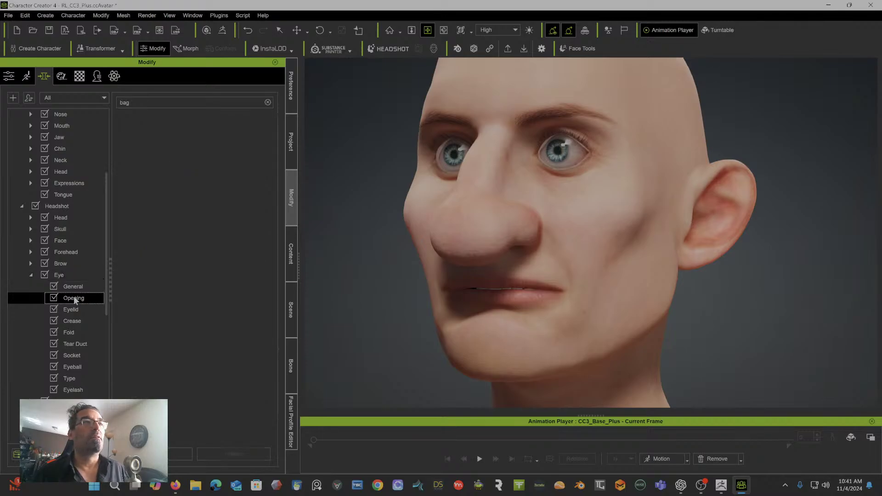
{"action": "left_click", "coordinate": [268, 103]}
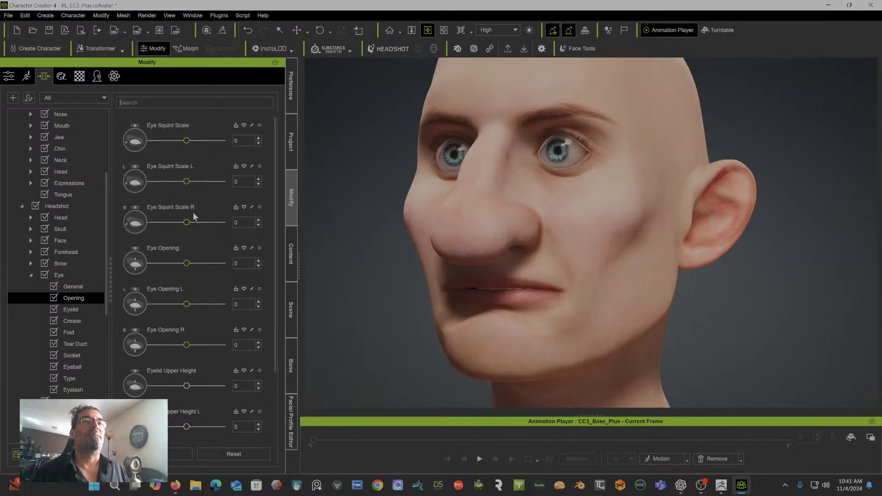
{"action": "mouse_move", "coordinate": [186, 224]}
{"action": "left_mouse_down"}
{"action": "mouse_move", "coordinate": [151, 223]}
{"action": "mouse_move", "coordinate": [185, 222]}
{"action": "left_mouse_up"}
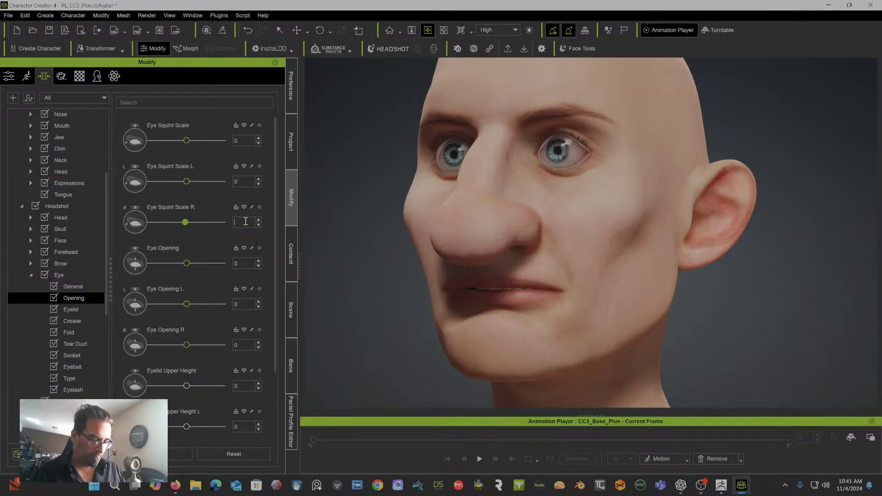
{"action": "key", "text": "Return"}
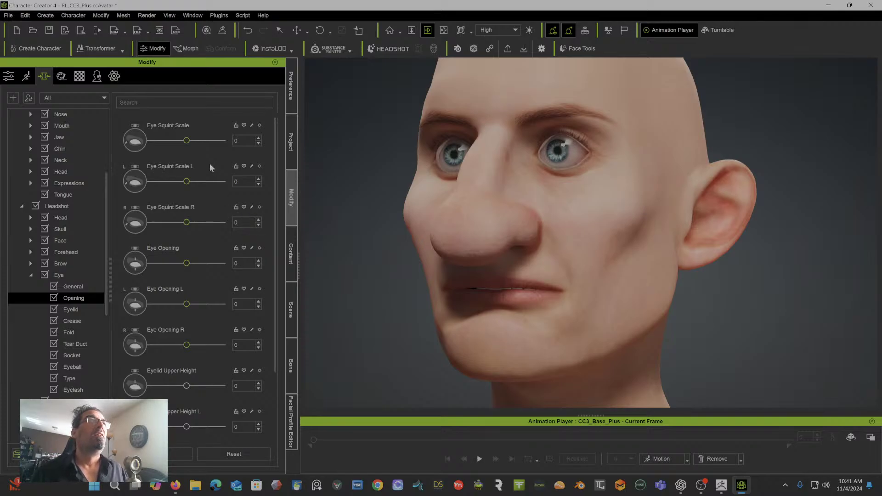
Step: Set the Eye Squint Scale morph to -61
{"action": "left_click_drag", "start_coordinate": [186, 142], "coordinate": [217, 143]}
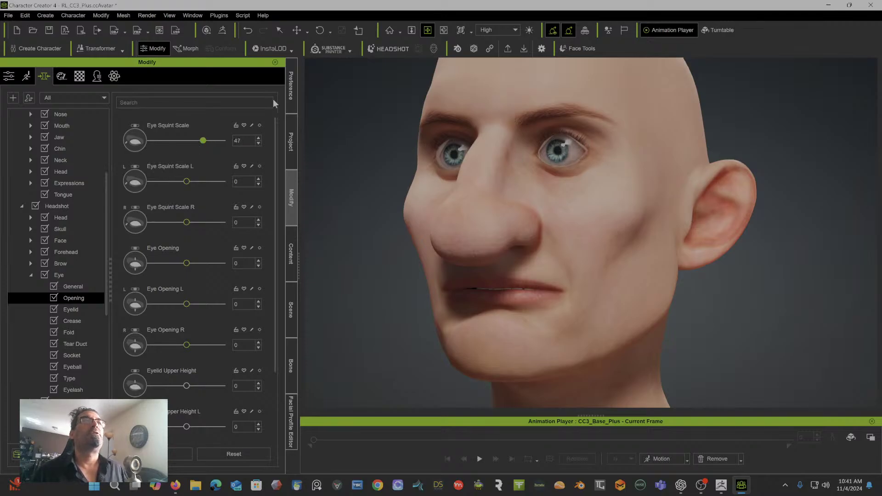
{"action": "left_click", "coordinate": [9, 76]}
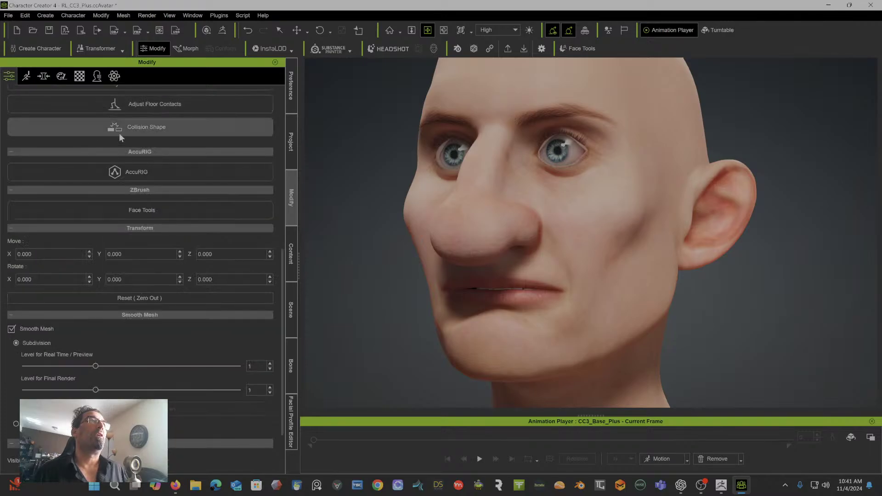
{"action": "scroll", "coordinate": [171, 197], "scroll_direction": "up", "scroll_amount": 12}
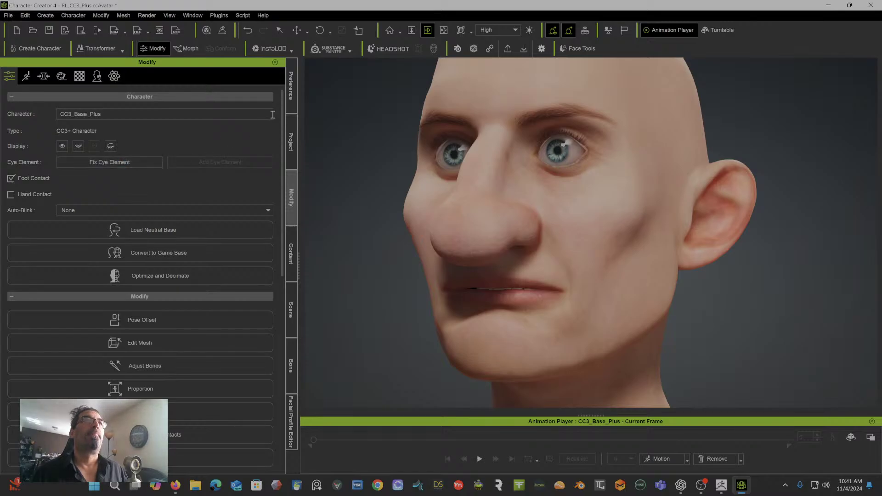
{"action": "left_click", "coordinate": [43, 77]}
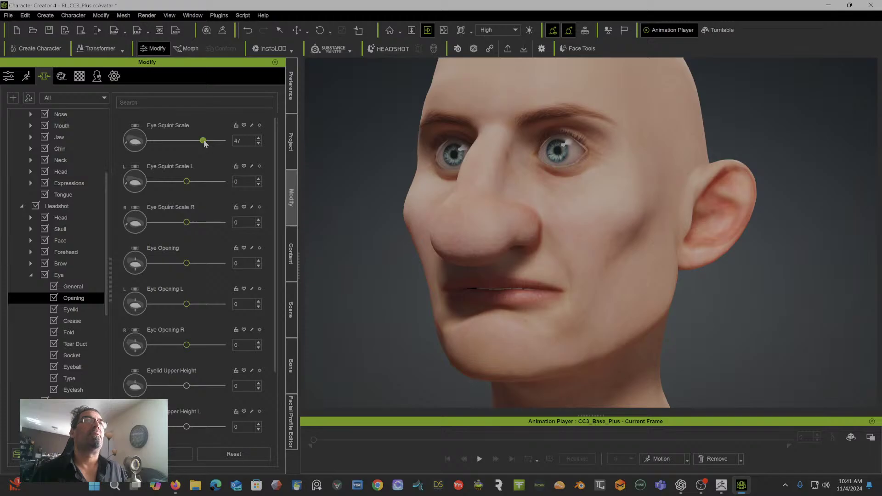
{"action": "left_click_drag", "start_coordinate": [204, 143], "coordinate": [166, 147]}
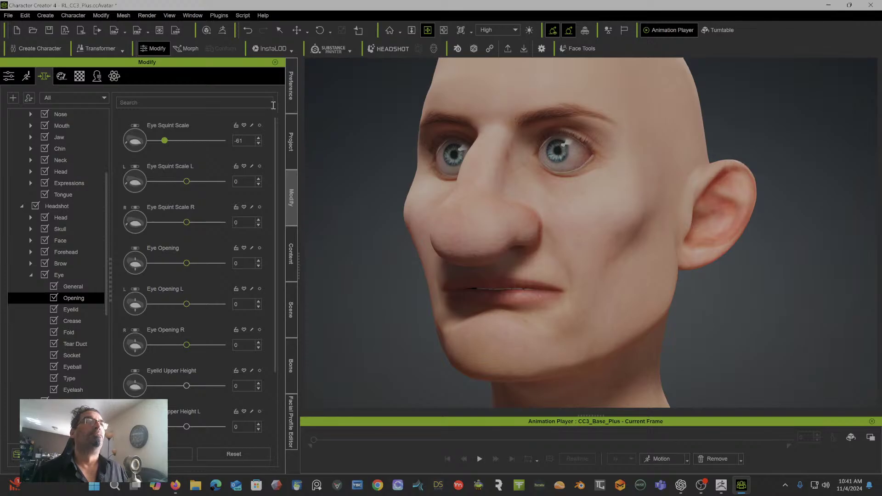
{"action": "left_click", "coordinate": [9, 77]}
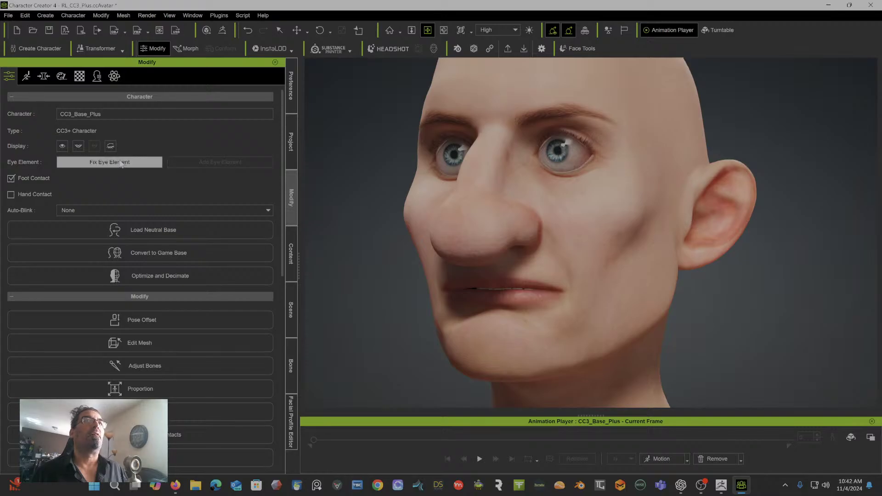
{"action": "scroll", "coordinate": [120, 283], "scroll_direction": "down", "scroll_amount": 10}
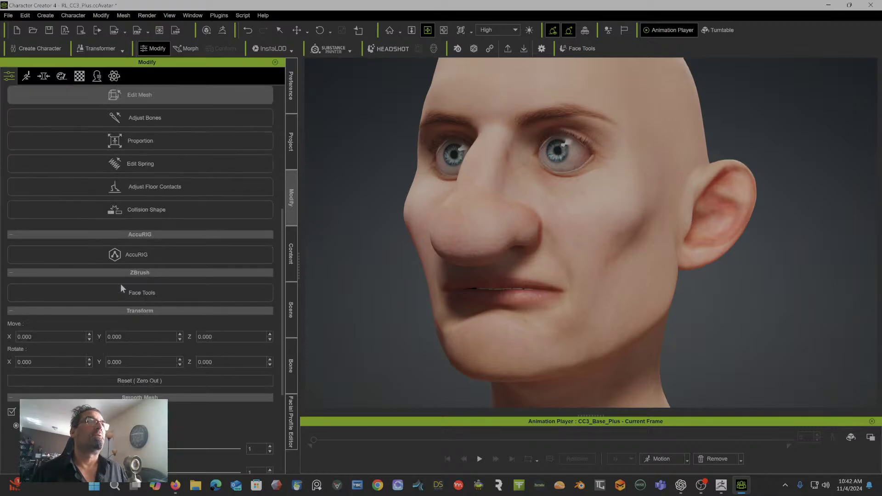
{"action": "scroll", "coordinate": [77, 311], "scroll_direction": "down", "scroll_amount": 2}
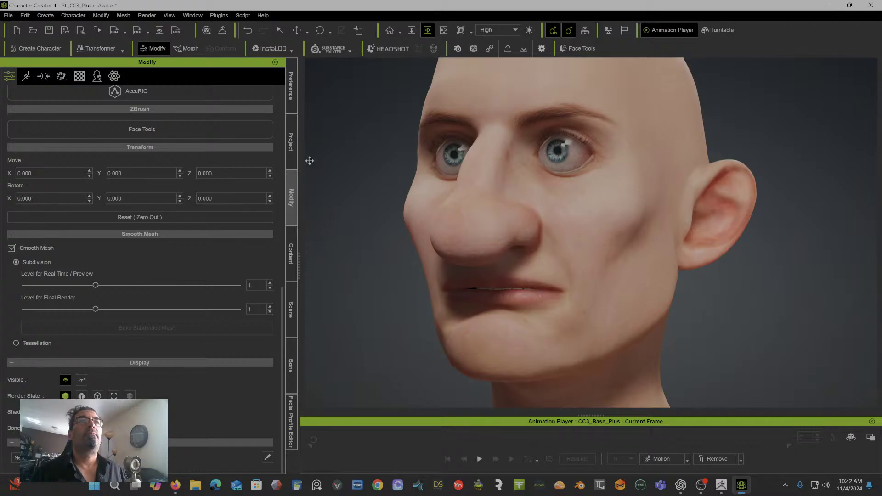
{"action": "left_click", "coordinate": [43, 76]}
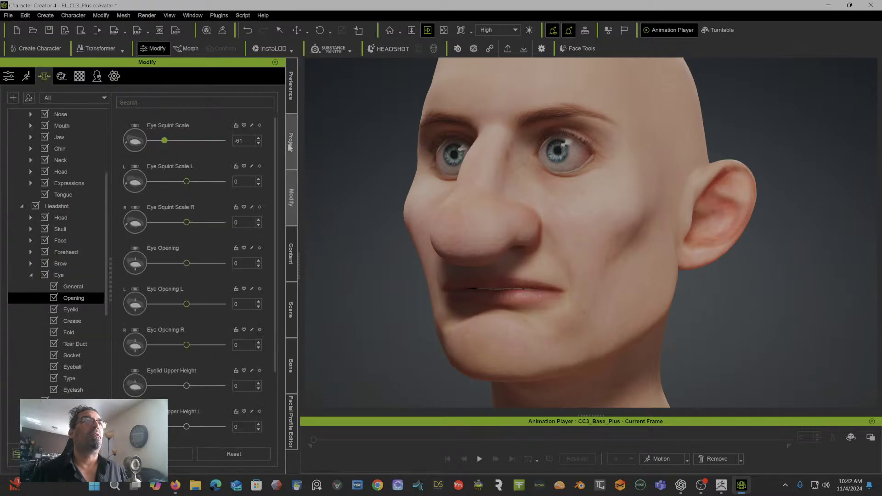
Step: Set Eyelid Upper Height to -66 and Eyelid Lower Height, including its L and R sliders, to 100, and bake the eye opening morphs
{"action": "left_click_drag", "start_coordinate": [276, 137], "coordinate": [268, 230]}
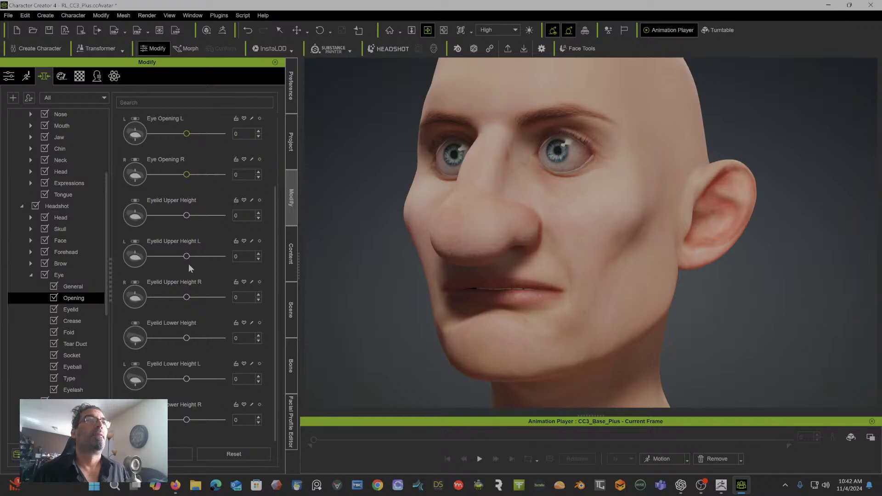
{"action": "mouse_move", "coordinate": [177, 216]}
{"action": "left_mouse_down"}
{"action": "mouse_move", "coordinate": [148, 221]}
{"action": "mouse_move", "coordinate": [163, 221]}
{"action": "left_mouse_up"}
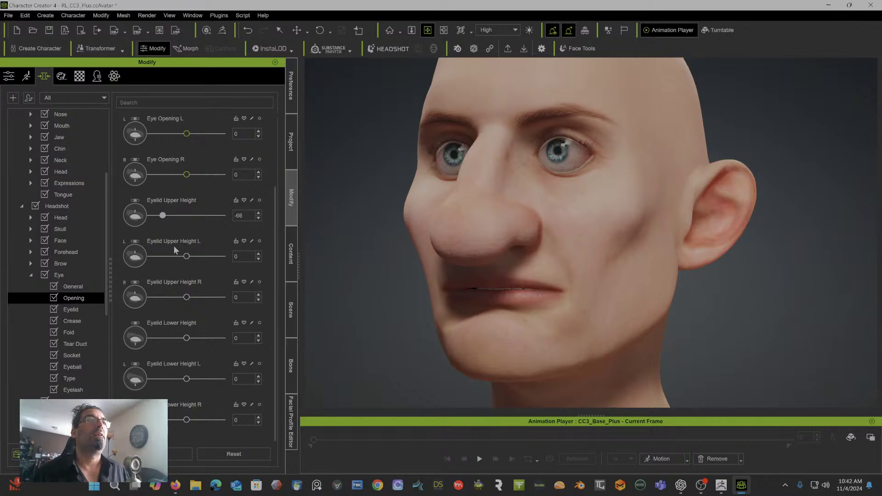
{"action": "left_click_drag", "start_coordinate": [186, 339], "coordinate": [260, 330]}
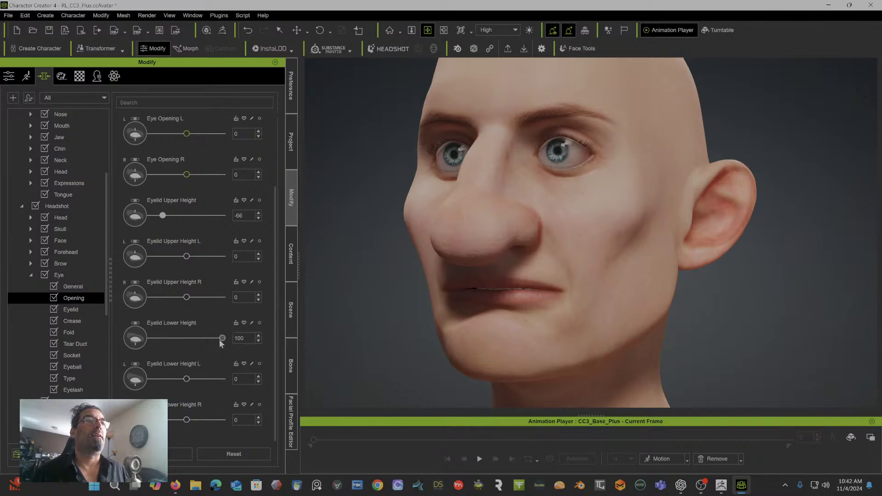
{"action": "left_click_drag", "start_coordinate": [187, 378], "coordinate": [225, 376]}
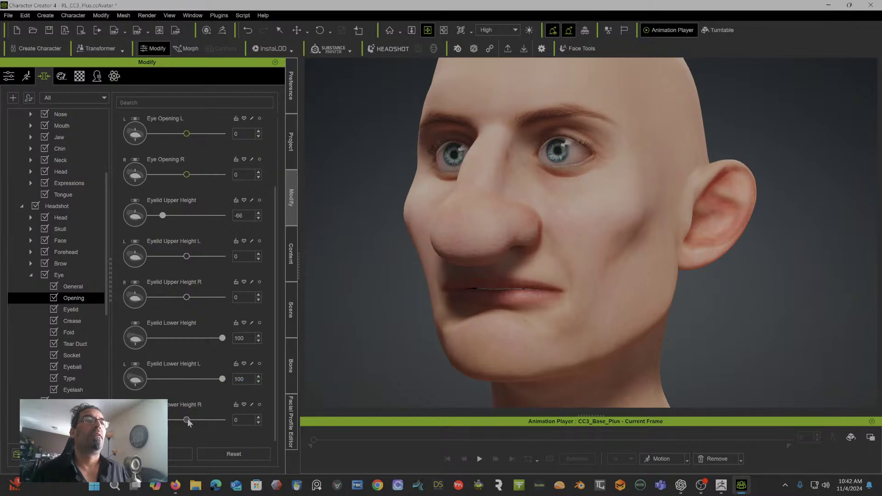
{"action": "left_click_drag", "start_coordinate": [188, 421], "coordinate": [225, 420]}
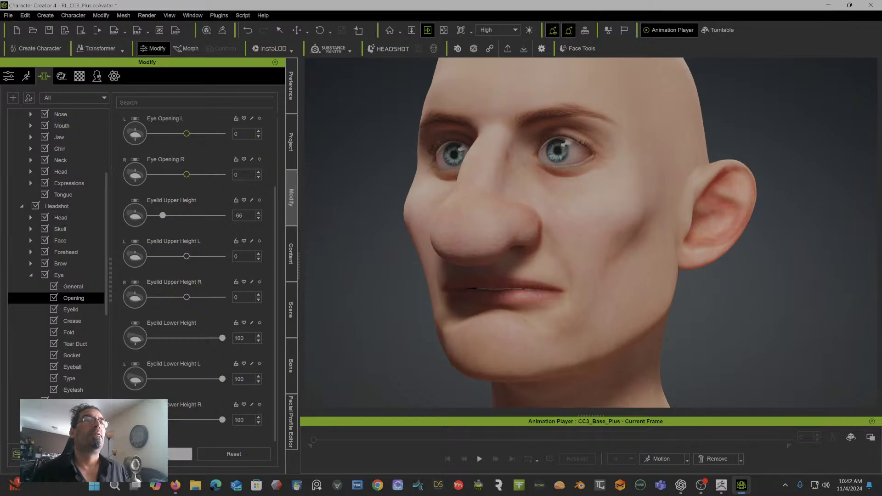
{"action": "left_click", "coordinate": [158, 454]}
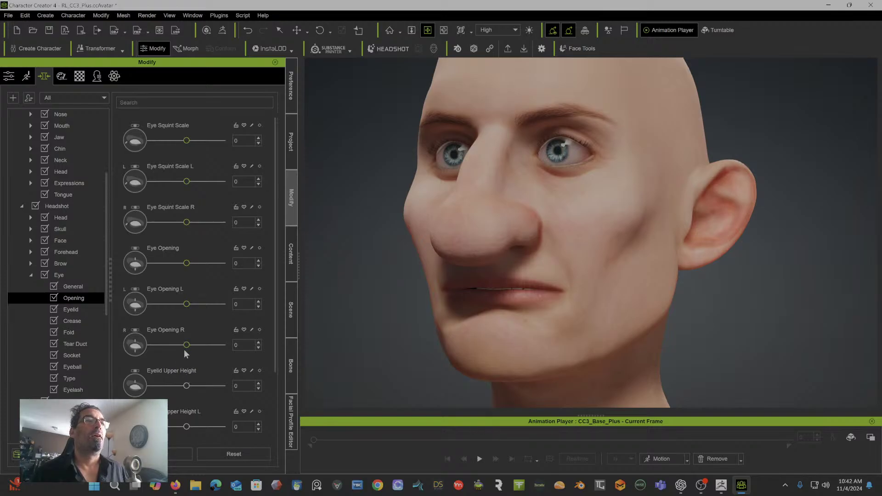
Step: Raise Eyelid Lower Height to 100, bake it into the shape, and raise it to 100 a second time
{"action": "scroll", "coordinate": [199, 389], "scroll_direction": "down", "scroll_amount": 3}
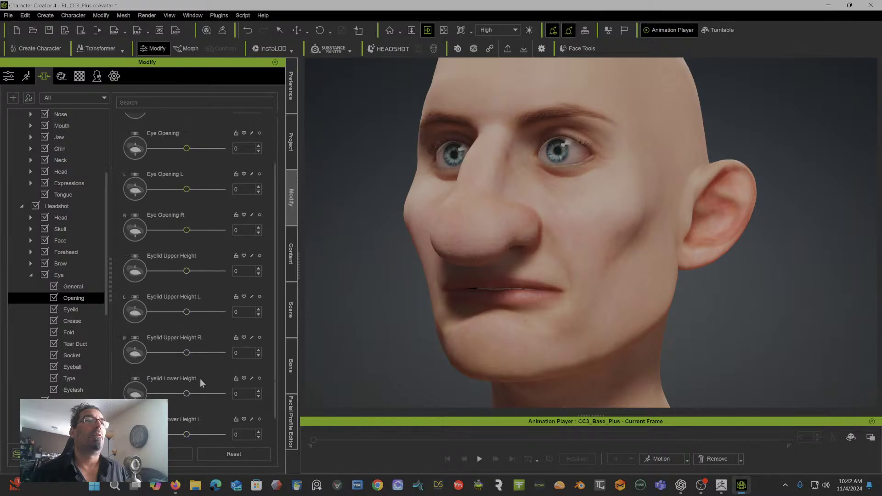
{"action": "scroll", "coordinate": [193, 384], "scroll_direction": "down", "scroll_amount": 1}
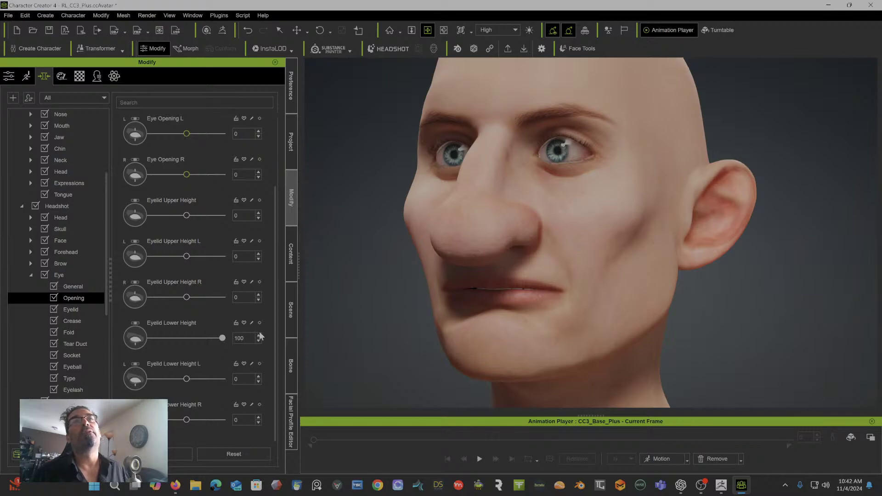
{"action": "left_click", "coordinate": [184, 454]}
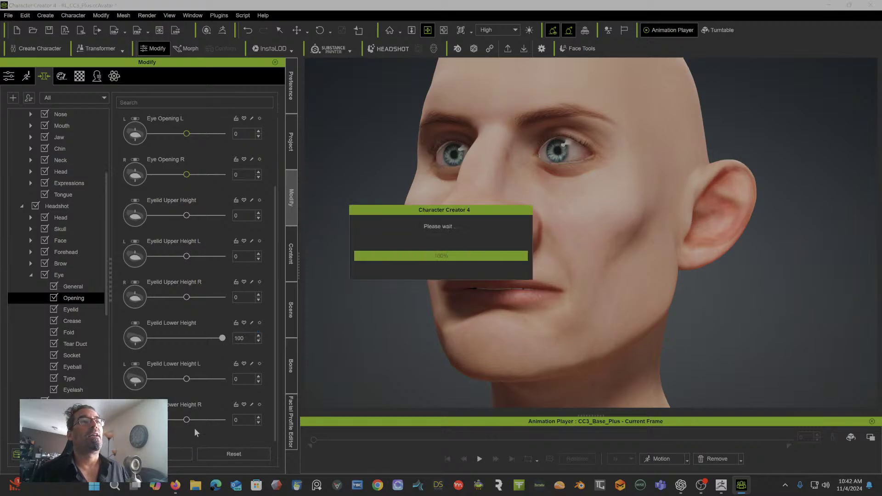
{"action": "scroll", "coordinate": [209, 386], "scroll_direction": "up", "scroll_amount": 5}
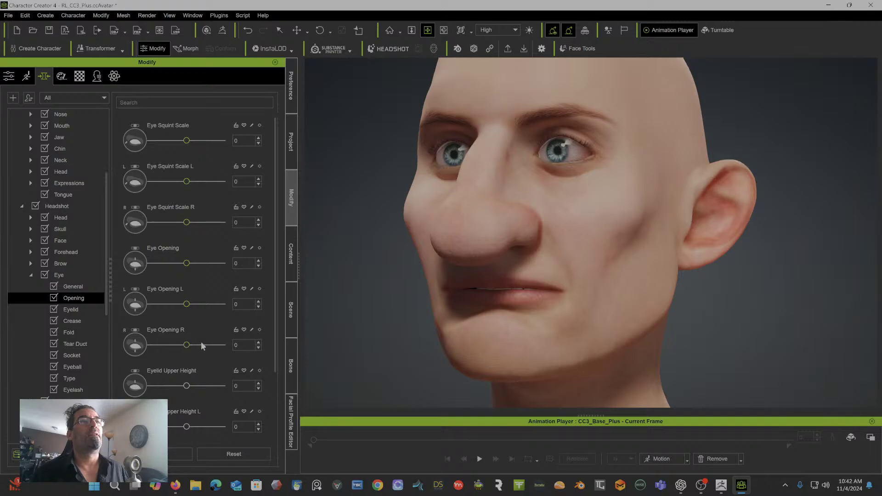
{"action": "scroll", "coordinate": [201, 346], "scroll_direction": "down", "scroll_amount": 5}
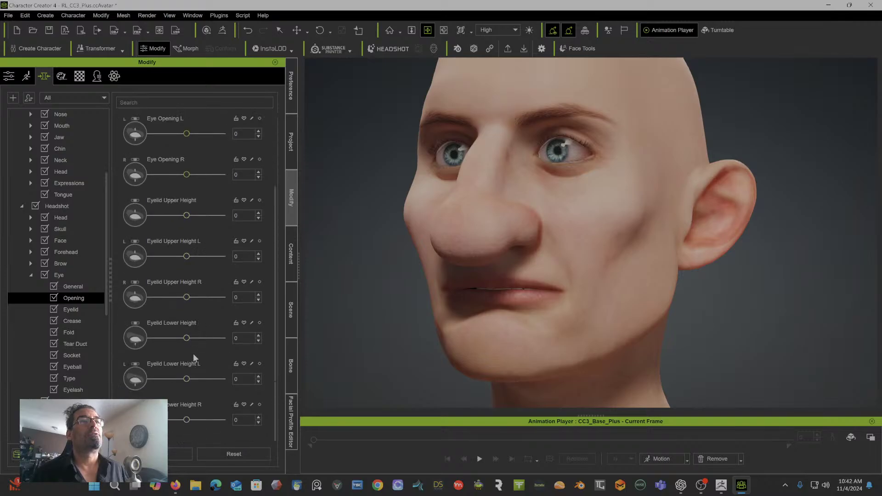
{"action": "left_click_drag", "start_coordinate": [186, 338], "coordinate": [219, 338]}
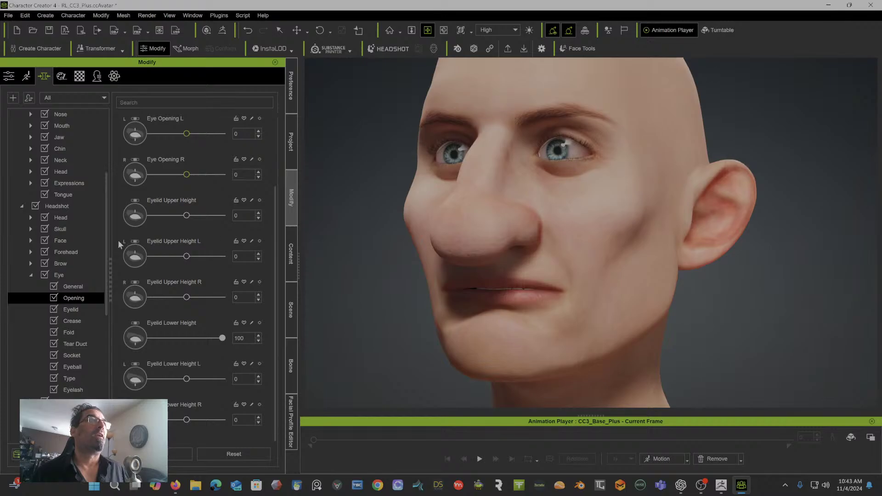
Step: In the eye Fold morphs, set Eyelid Upper Fold to 69, Eyelid Upper Inner Fold to 9 and Eyelid Upper Outer Fold to 23
{"action": "left_click", "coordinate": [76, 331]}
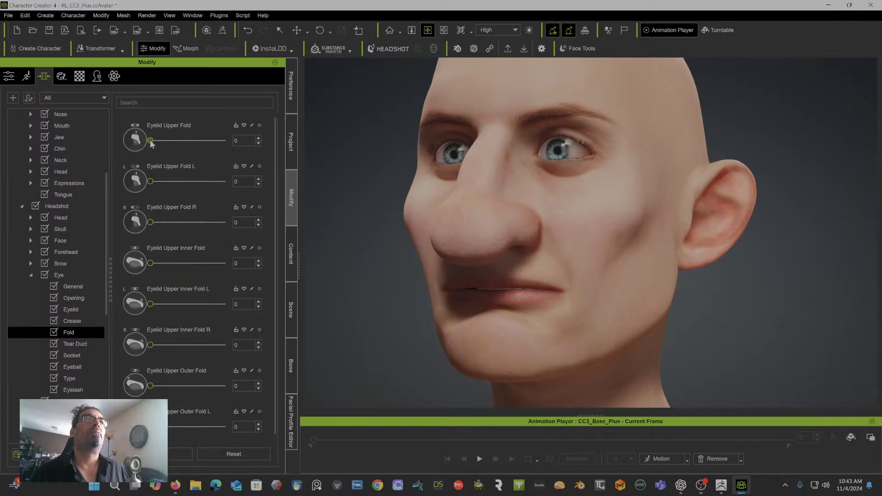
{"action": "left_click_drag", "start_coordinate": [150, 141], "coordinate": [201, 146]}
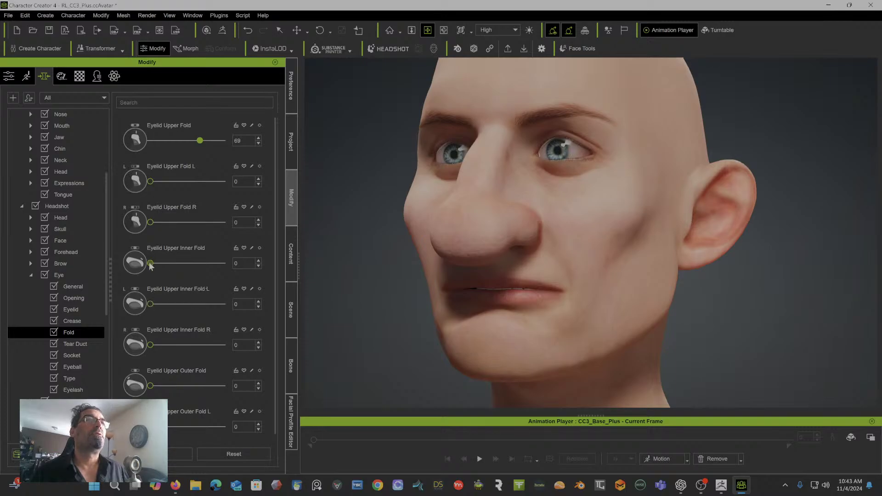
{"action": "left_click_drag", "start_coordinate": [150, 265], "coordinate": [180, 269]}
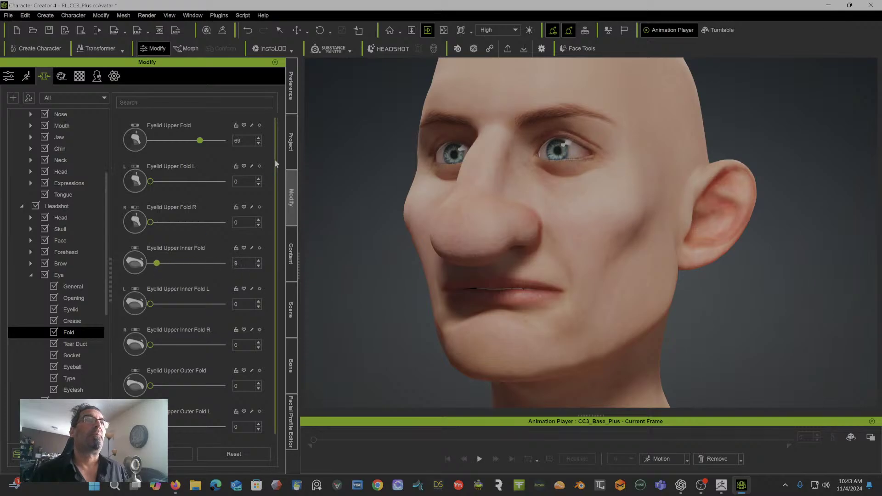
{"action": "scroll", "coordinate": [274, 162], "scroll_direction": "down", "scroll_amount": 1}
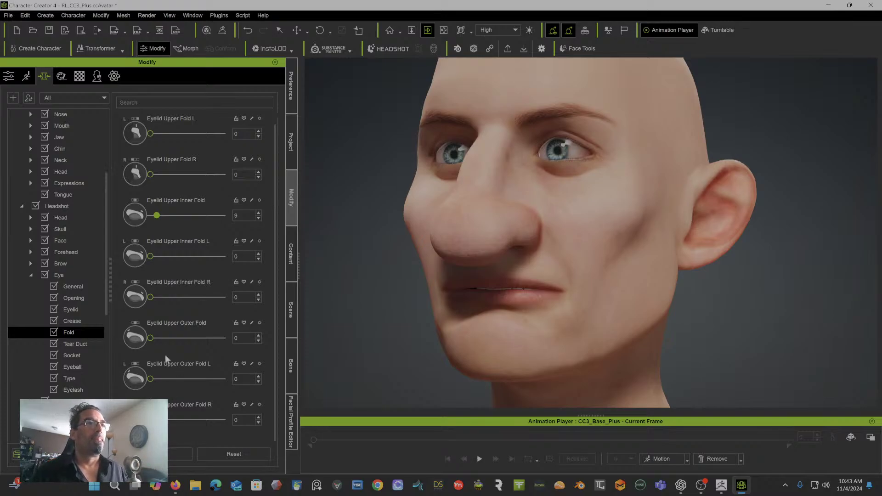
{"action": "mouse_move", "coordinate": [152, 338]}
{"action": "left_mouse_down"}
{"action": "mouse_move", "coordinate": [190, 338]}
{"action": "mouse_move", "coordinate": [167, 339]}
{"action": "left_mouse_up"}
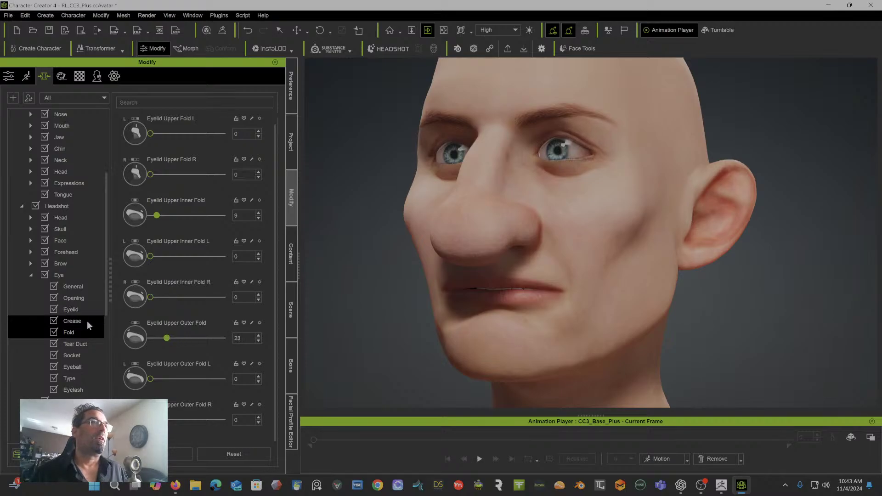
Step: In the eye Tear Duct morphs, set Tear Duct Scale to 45, Tear Duct In Out to -40 and Tear Duct Curve to -3
{"action": "left_click", "coordinate": [79, 345]}
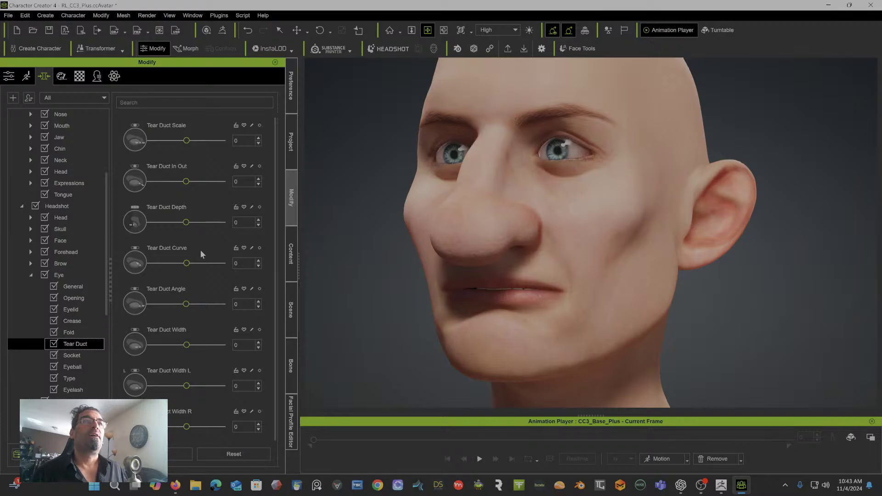
{"action": "left_click_drag", "start_coordinate": [186, 141], "coordinate": [133, 148]}
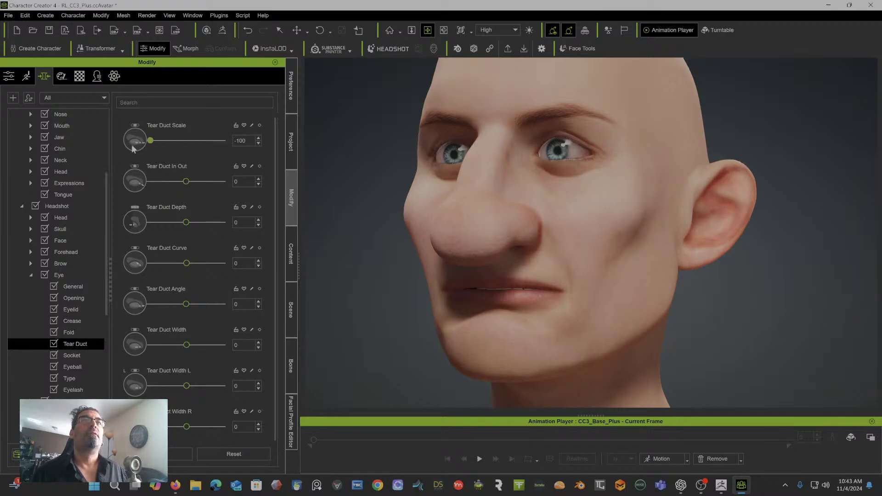
{"action": "left_click_drag", "start_coordinate": [202, 141], "coordinate": [202, 142]}
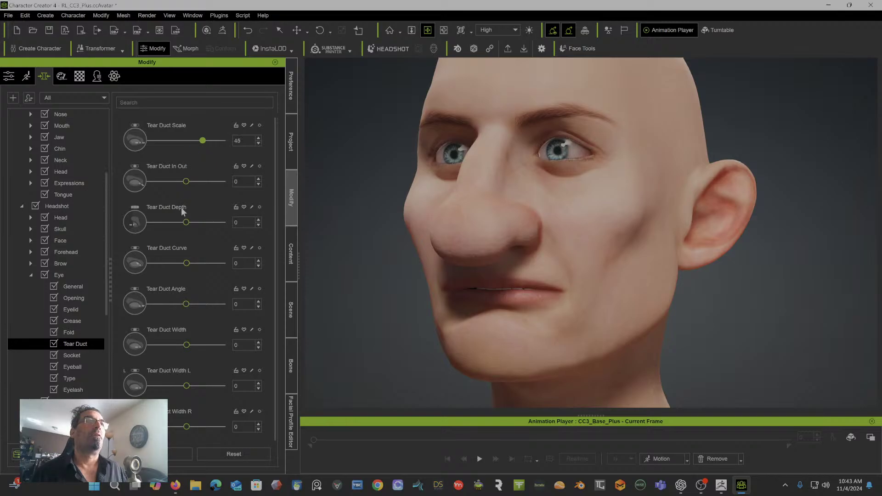
{"action": "mouse_move", "coordinate": [186, 181]}
{"action": "left_mouse_down"}
{"action": "mouse_move", "coordinate": [143, 188]}
{"action": "mouse_move", "coordinate": [175, 182]}
{"action": "left_mouse_up"}
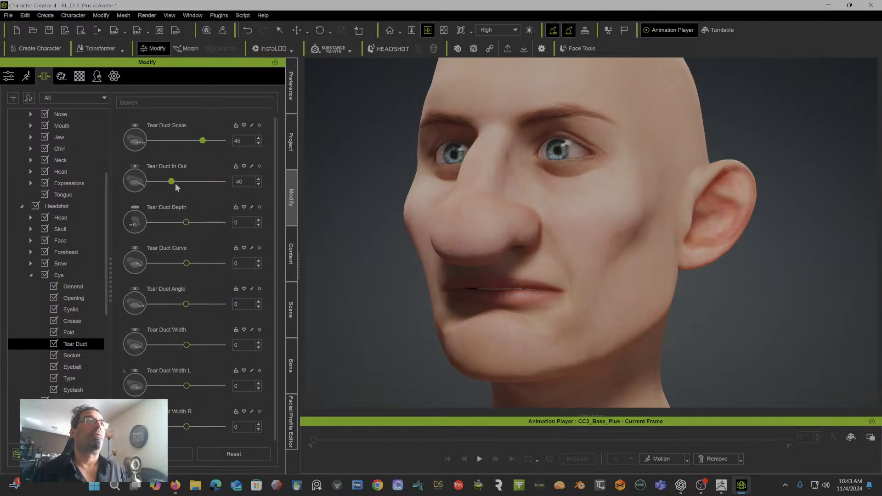
{"action": "mouse_move", "coordinate": [186, 263]}
{"action": "left_mouse_down"}
{"action": "mouse_move", "coordinate": [212, 267]}
{"action": "mouse_move", "coordinate": [168, 269]}
{"action": "mouse_move", "coordinate": [186, 268]}
{"action": "left_mouse_up"}
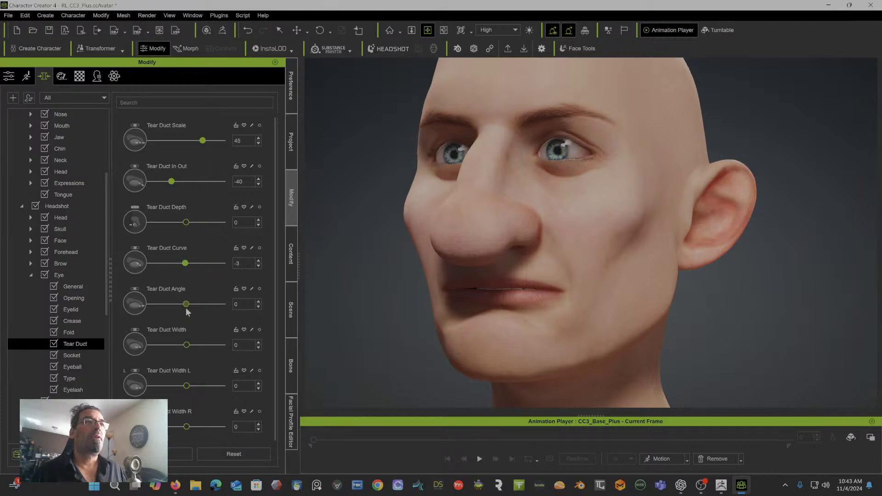
{"action": "scroll", "coordinate": [189, 351], "scroll_direction": "down", "scroll_amount": 1}
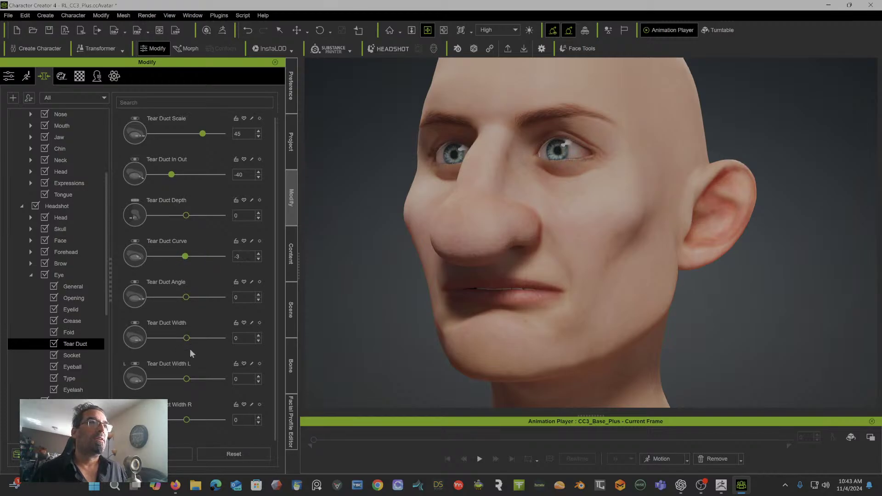
Step: Try out the Chisel Nose and Nose Flat morphs from the standard Nose group, outside Headshot
{"action": "left_click", "coordinate": [85, 368]}
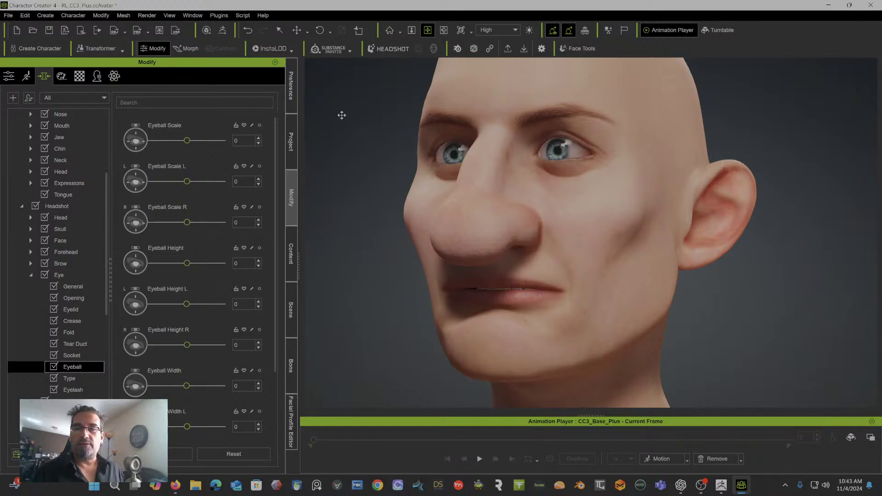
{"action": "right_click_drag", "start_coordinate": [403, 126], "coordinate": [470, 141]}
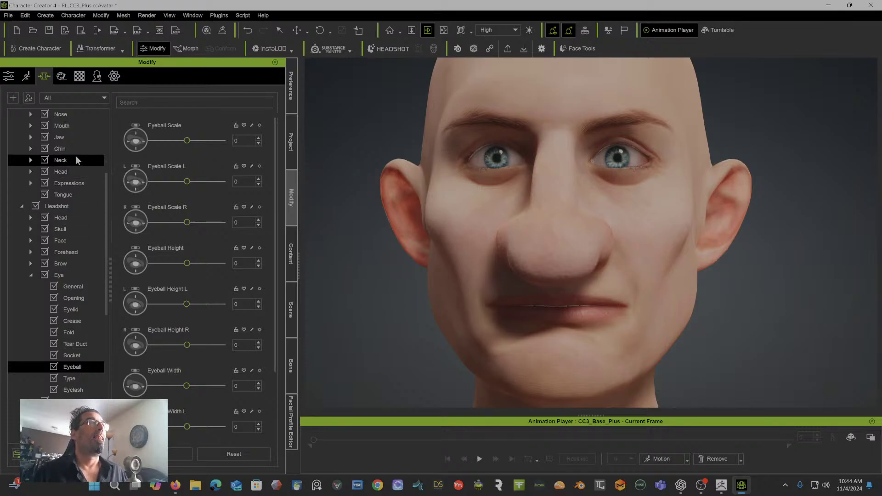
{"action": "left_click", "coordinate": [76, 114]}
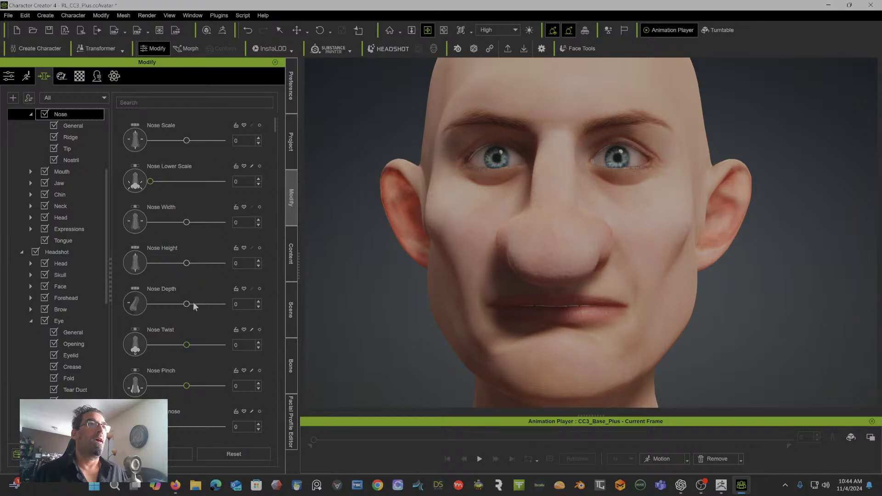
{"action": "scroll", "coordinate": [196, 305], "scroll_direction": "down", "scroll_amount": 5}
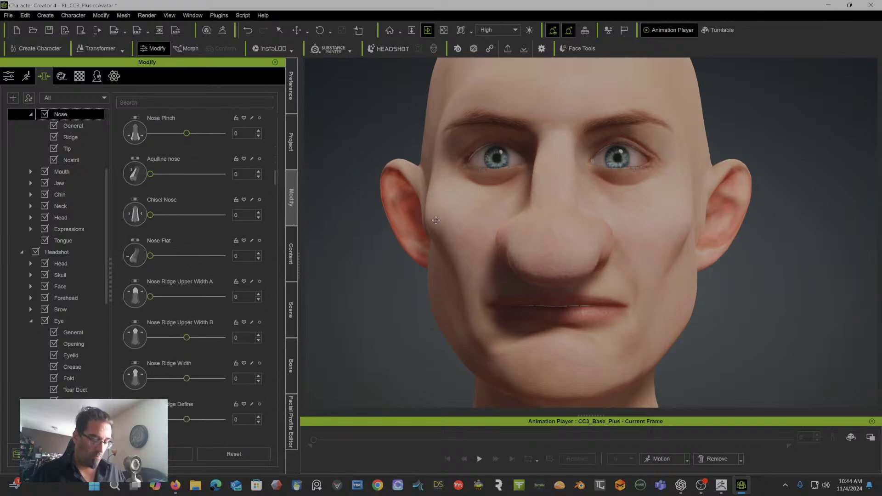
{"action": "right_click_drag", "start_coordinate": [570, 203], "coordinate": [384, 205]}
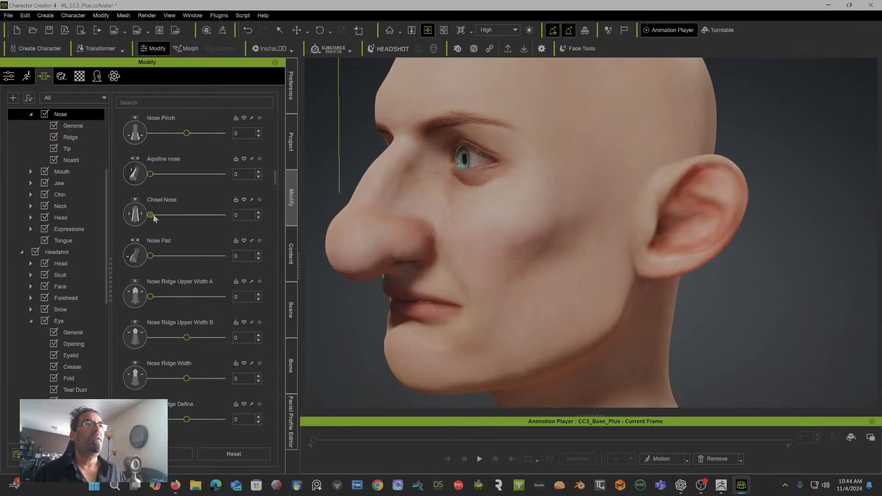
{"action": "mouse_move", "coordinate": [151, 215]}
{"action": "left_mouse_down"}
{"action": "mouse_move", "coordinate": [225, 214]}
{"action": "mouse_move", "coordinate": [146, 220]}
{"action": "left_mouse_up"}
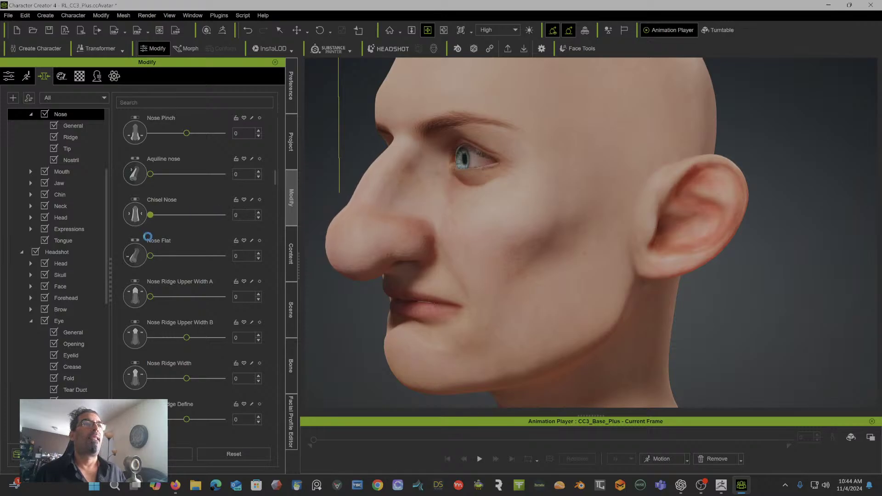
{"action": "mouse_move", "coordinate": [154, 258]}
{"action": "left_mouse_down"}
{"action": "mouse_move", "coordinate": [206, 255]}
{"action": "mouse_move", "coordinate": [149, 257]}
{"action": "left_mouse_up"}
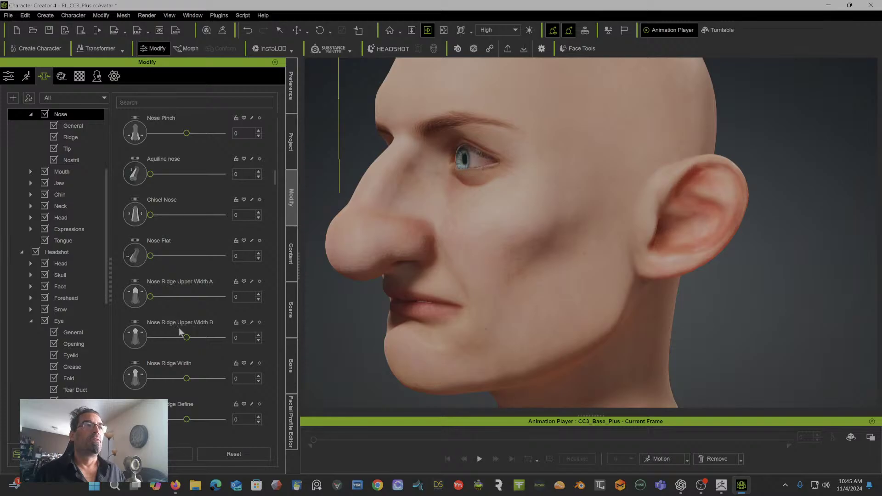
Step: Filter the nose morphs by "widt" and show the matching morphs of the Headshot Nose group
{"action": "scroll", "coordinate": [191, 374], "scroll_direction": "down", "scroll_amount": 5}
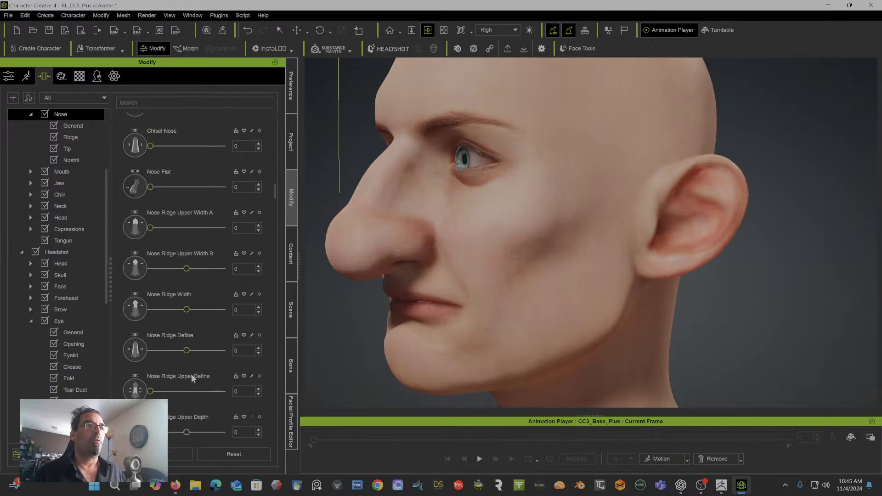
{"action": "scroll", "coordinate": [190, 353], "scroll_direction": "down", "scroll_amount": 8}
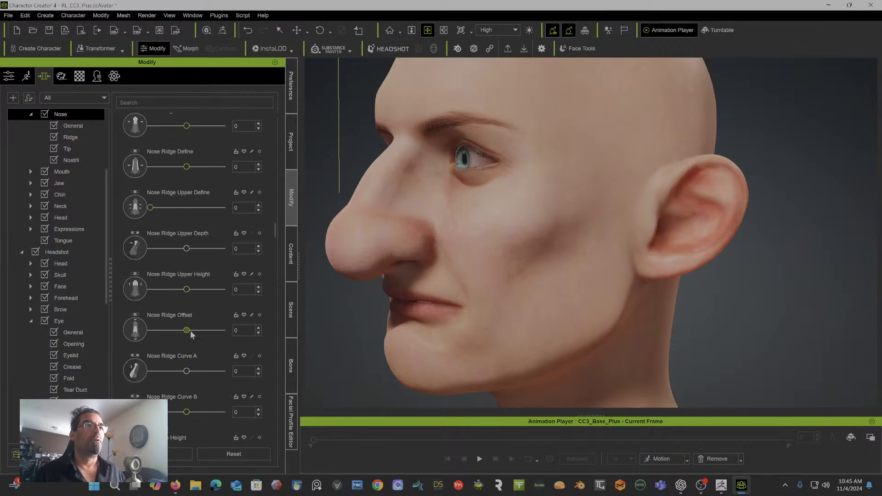
{"action": "scroll", "coordinate": [189, 332], "scroll_direction": "down", "scroll_amount": 6}
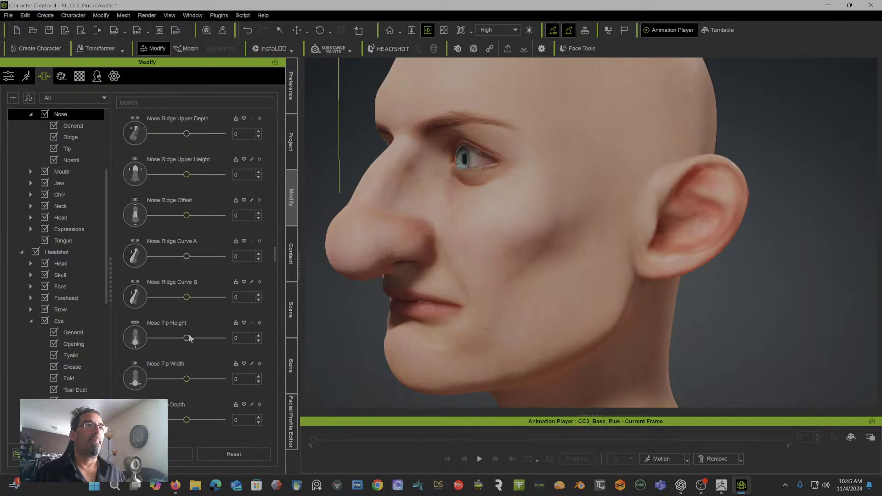
{"action": "scroll", "coordinate": [189, 329], "scroll_direction": "down", "scroll_amount": 7}
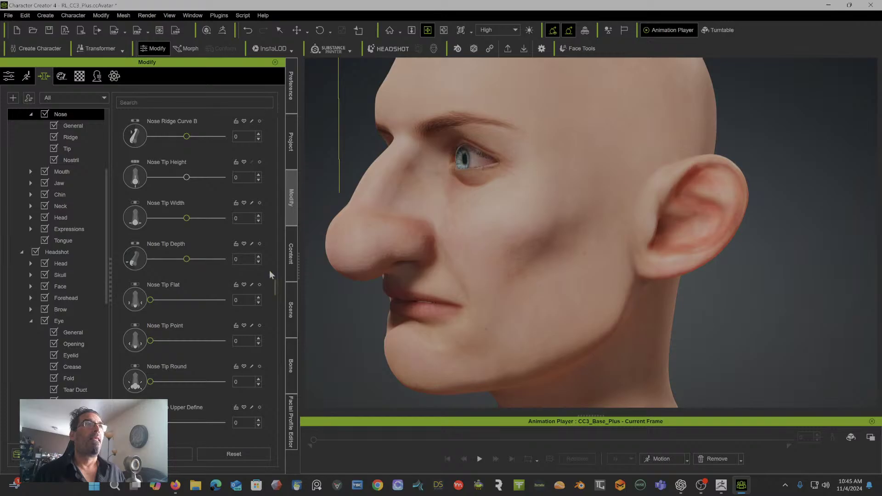
{"action": "left_click", "coordinate": [213, 103]}
{"action": "type", "text": "w"}
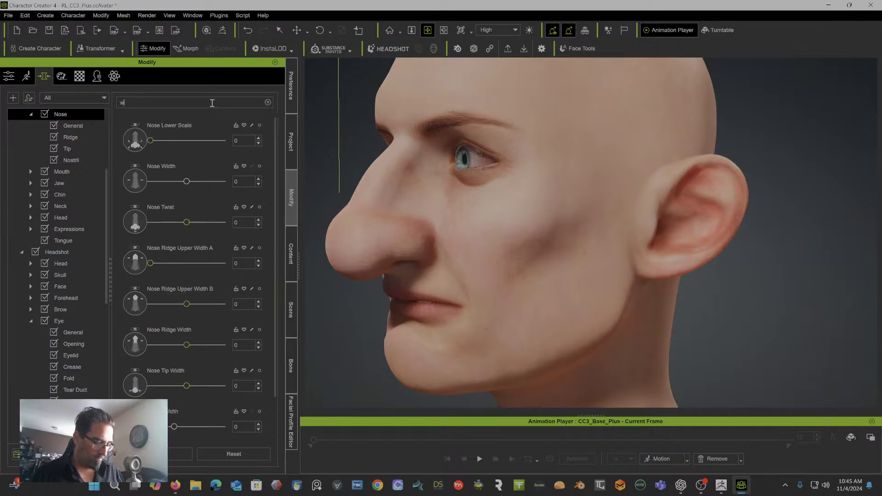
{"action": "type", "text": "idt"}
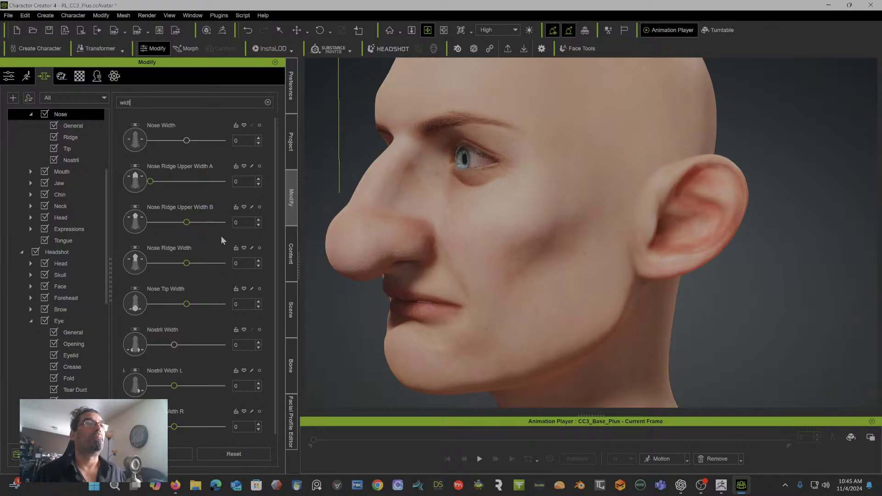
{"action": "scroll", "coordinate": [216, 265], "scroll_direction": "down", "scroll_amount": 1}
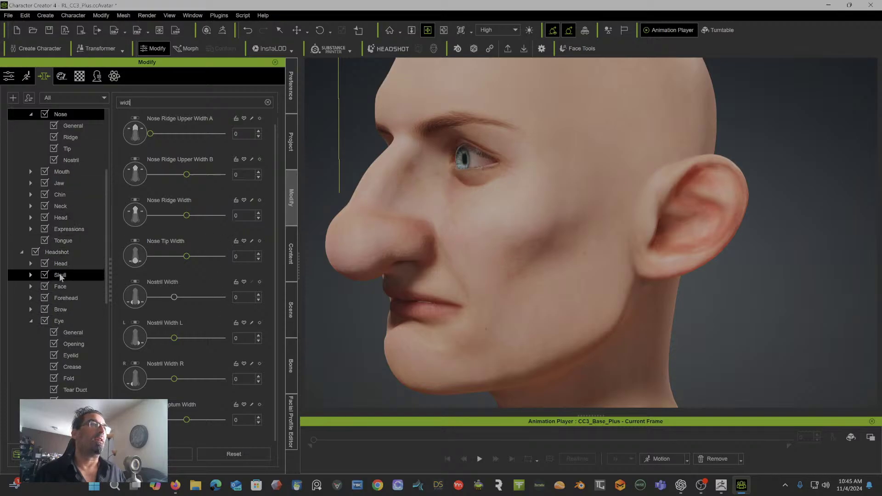
{"action": "left_click", "coordinate": [31, 320]}
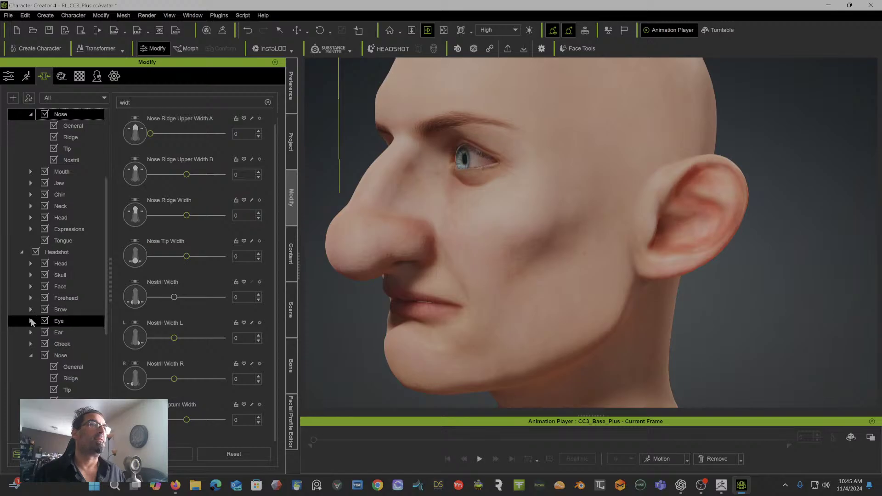
{"action": "left_click", "coordinate": [59, 356]}
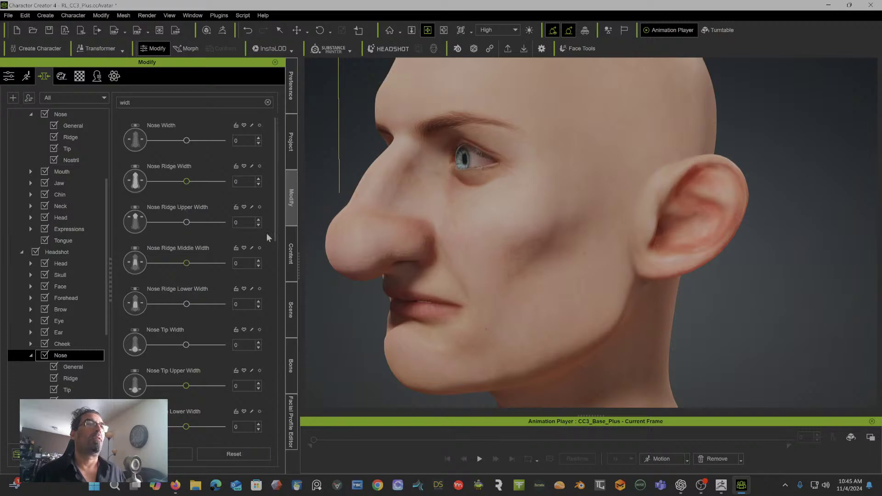
Step: Set Nose Ridge Upper Width to 47 and lower the viewport render quality to Medium
{"action": "left_click_drag", "start_coordinate": [353, 185], "coordinate": [586, 221]}
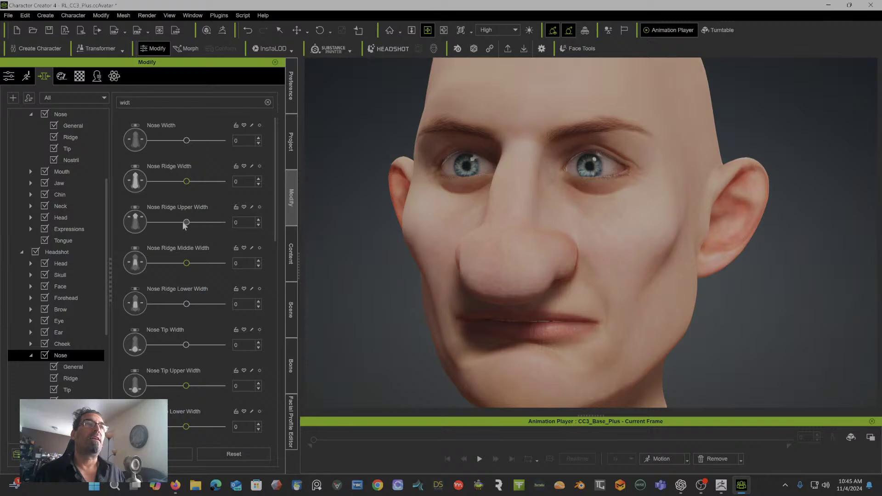
{"action": "mouse_move", "coordinate": [186, 223]}
{"action": "left_mouse_down"}
{"action": "mouse_move", "coordinate": [218, 222]}
{"action": "mouse_move", "coordinate": [166, 226]}
{"action": "mouse_move", "coordinate": [204, 224]}
{"action": "left_mouse_up"}
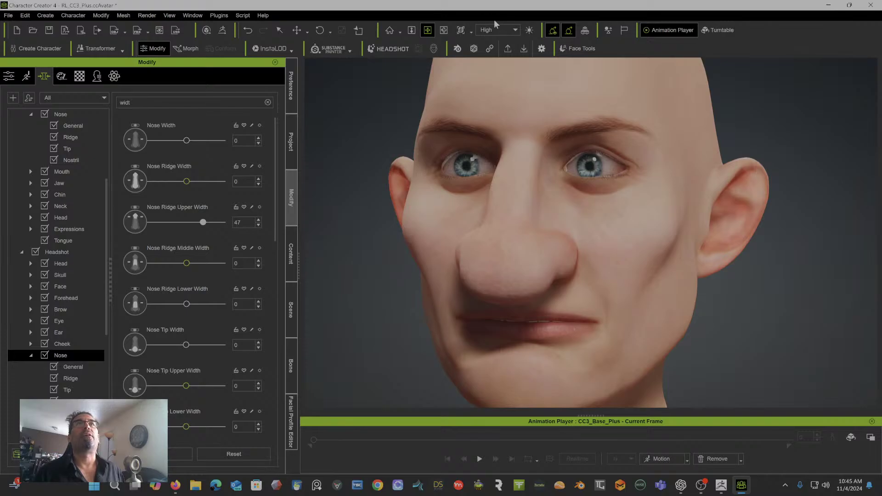
{"action": "left_click", "coordinate": [506, 31]}
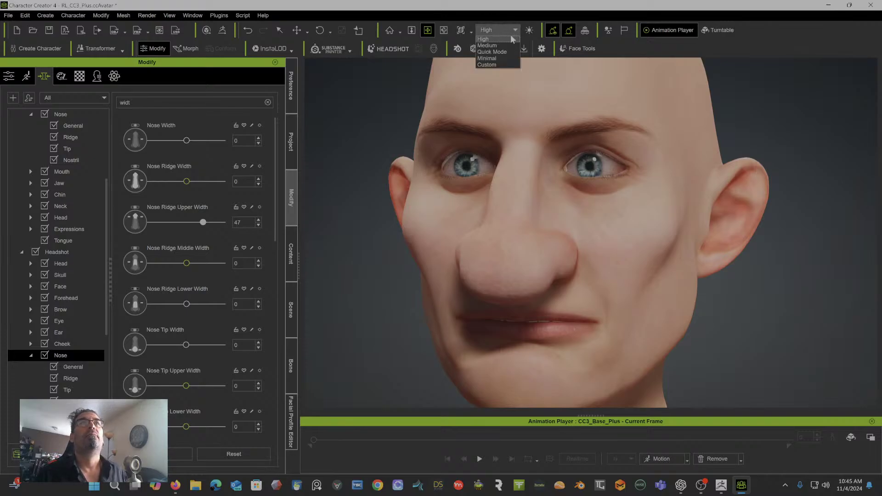
{"action": "left_click", "coordinate": [505, 46]}
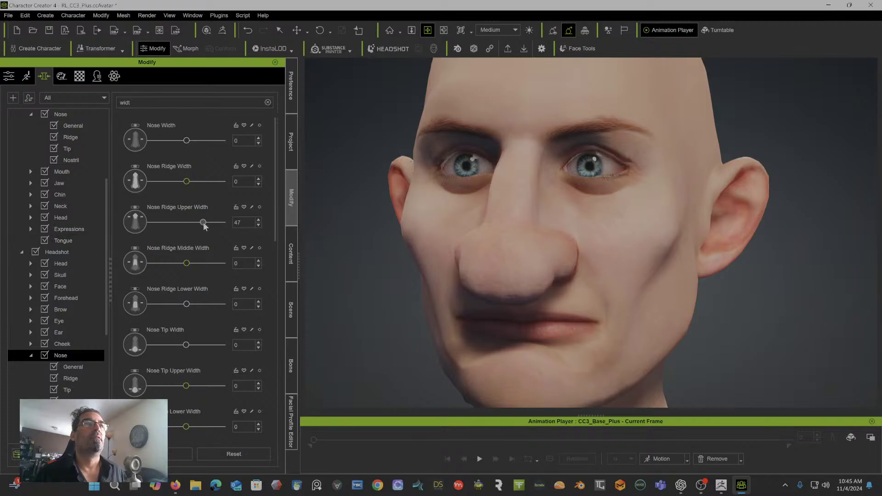
Step: Set Nose Ridge Upper Width to -5 and the Middle and Lower Width to 100, and slightly reduce Nose Tip Width
{"action": "left_click_drag", "start_coordinate": [204, 224], "coordinate": [185, 223]}
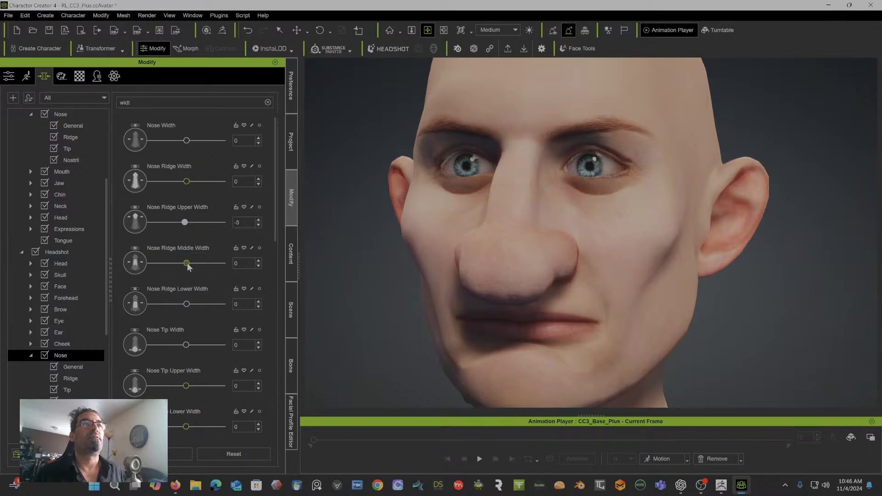
{"action": "left_click_drag", "start_coordinate": [185, 262], "coordinate": [223, 264]}
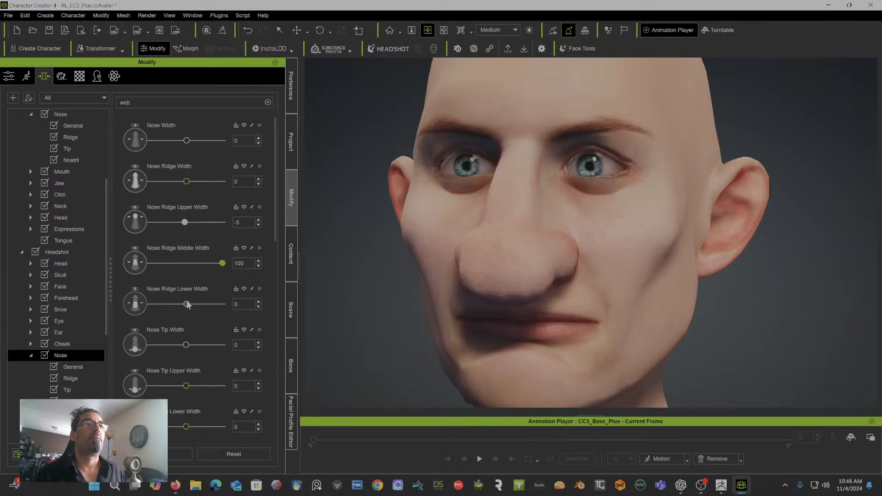
{"action": "left_click_drag", "start_coordinate": [186, 304], "coordinate": [225, 299]}
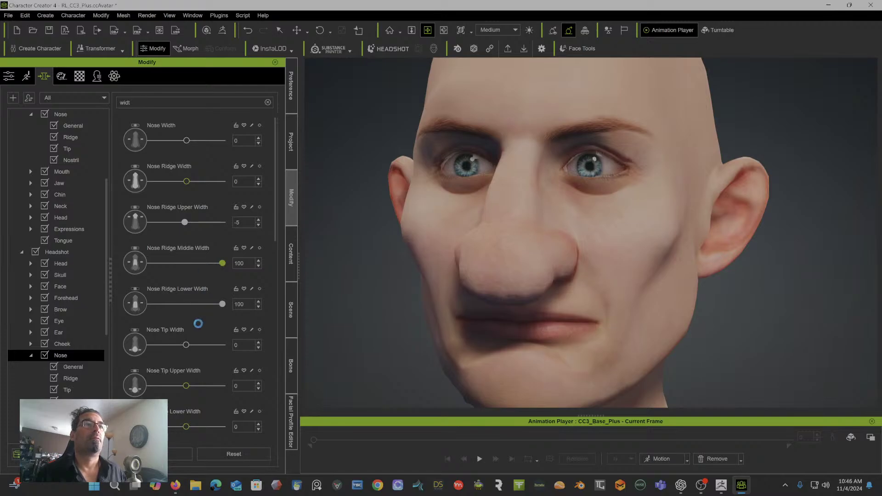
{"action": "mouse_move", "coordinate": [184, 345]}
{"action": "left_mouse_down"}
{"action": "mouse_move", "coordinate": [206, 346]}
{"action": "mouse_move", "coordinate": [181, 346]}
{"action": "left_mouse_up"}
Step: Set the septum width morph of the Headshot nose to 34
{"action": "scroll", "coordinate": [189, 396], "scroll_direction": "down", "scroll_amount": 6}
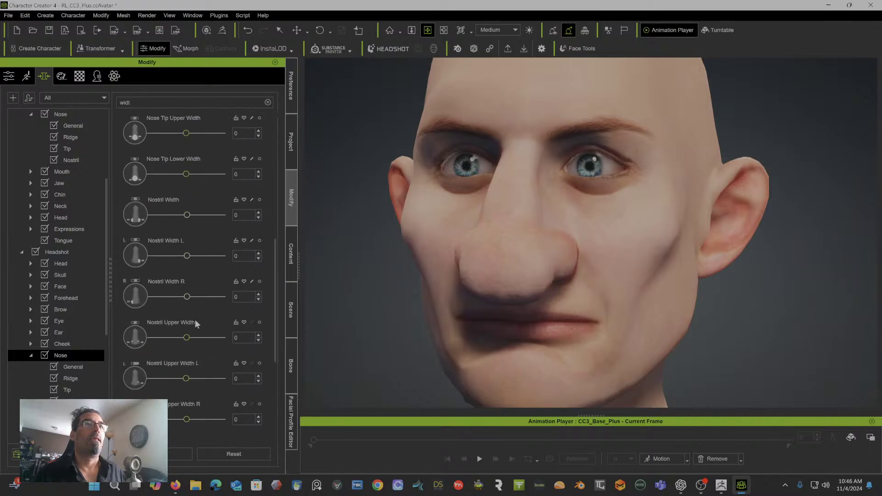
{"action": "scroll", "coordinate": [195, 323], "scroll_direction": "down", "scroll_amount": 2}
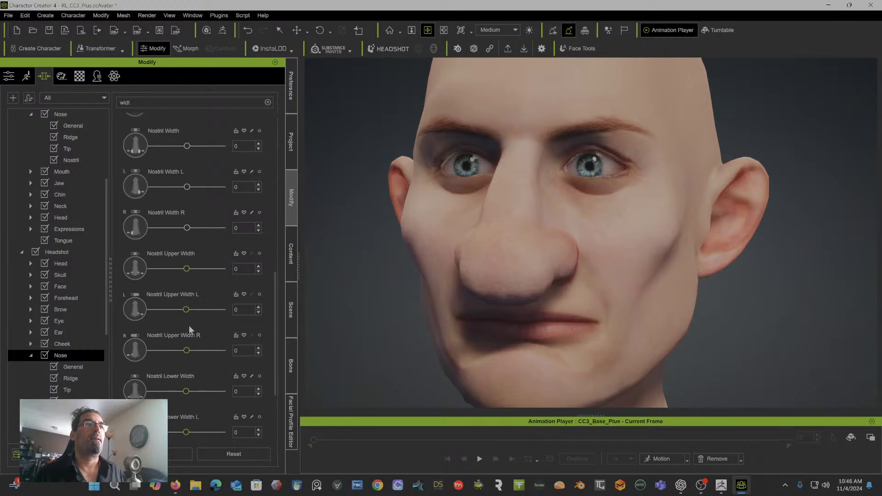
{"action": "scroll", "coordinate": [188, 329], "scroll_direction": "down", "scroll_amount": 1}
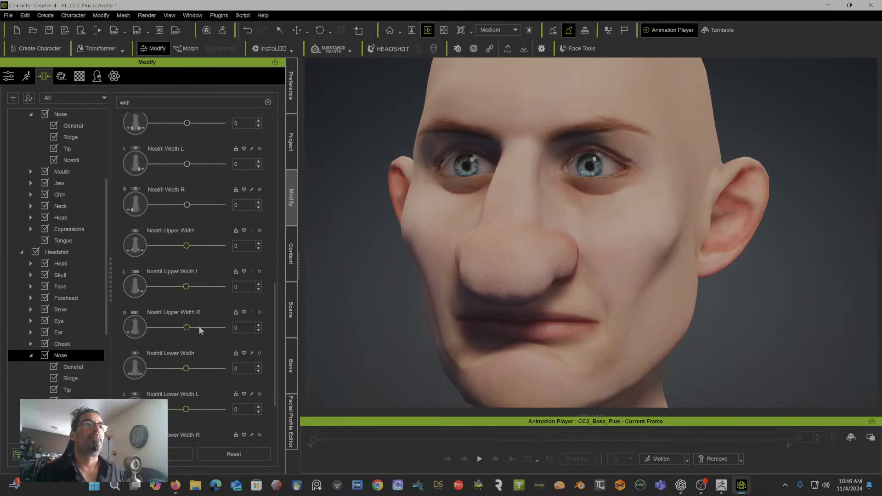
{"action": "scroll", "coordinate": [197, 327], "scroll_direction": "down", "scroll_amount": 2}
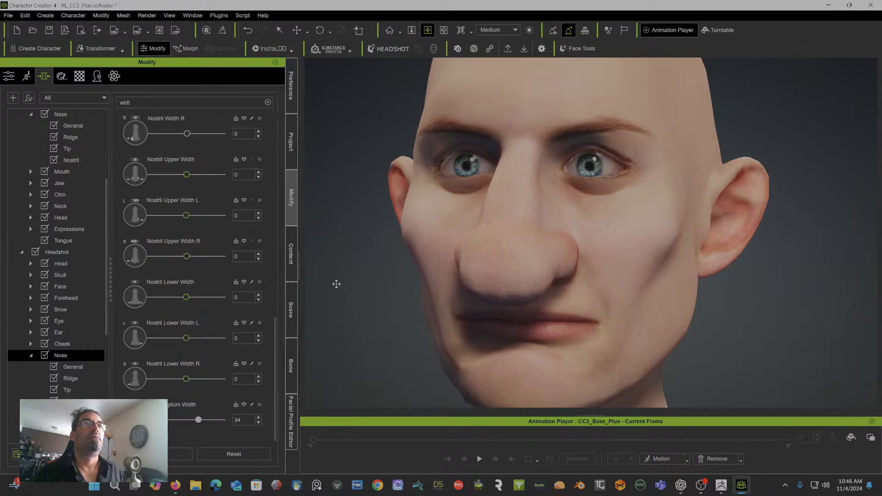
{"action": "scroll", "coordinate": [536, 258], "scroll_direction": "up", "scroll_amount": 2}
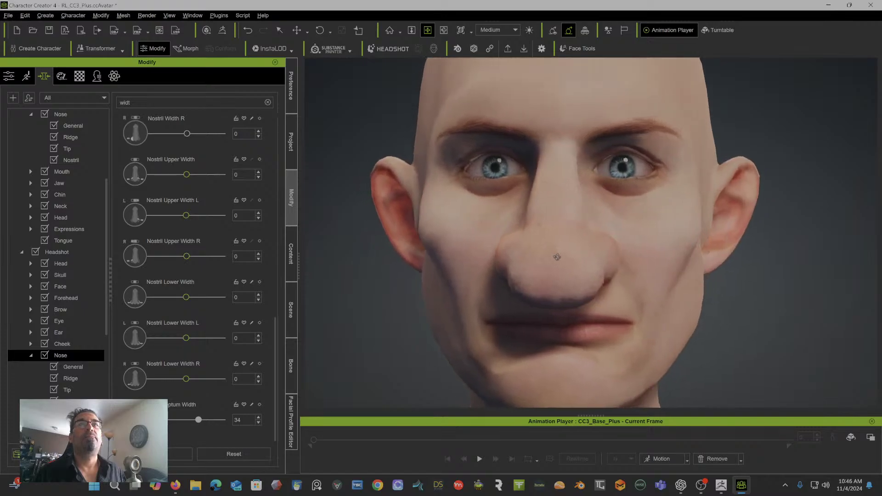
{"action": "right_click_drag", "start_coordinate": [531, 261], "coordinate": [527, 266]}
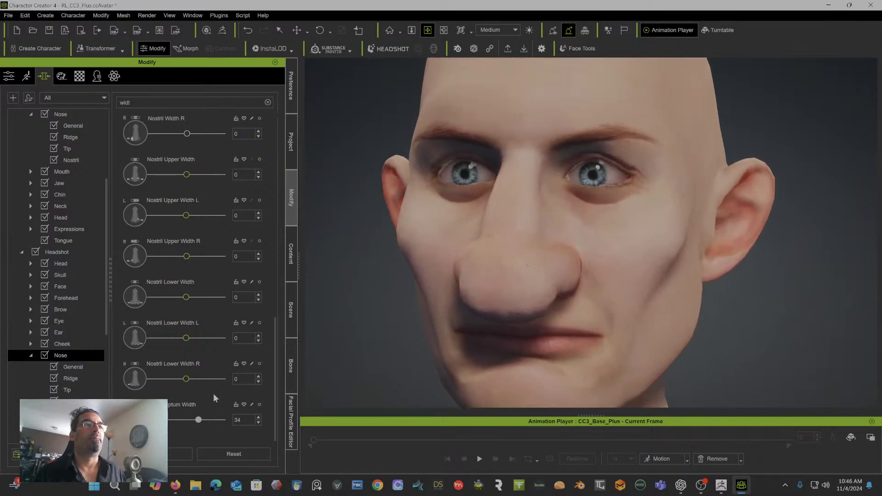
Step: Set the Headshot nose's Nose Ridge Middle Width to -47 and Nose Ridge Lower Width to 100
{"action": "scroll", "coordinate": [194, 279], "scroll_direction": "up", "scroll_amount": 10}
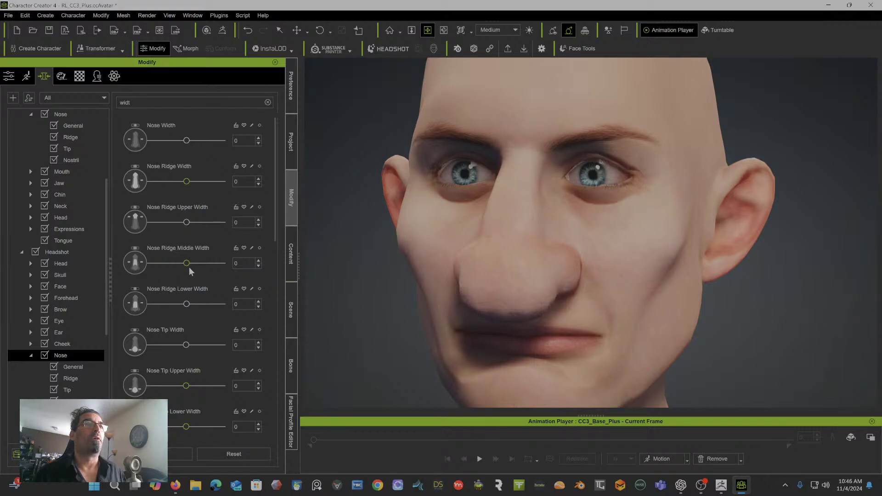
{"action": "scroll", "coordinate": [189, 266], "scroll_direction": "down", "scroll_amount": 5}
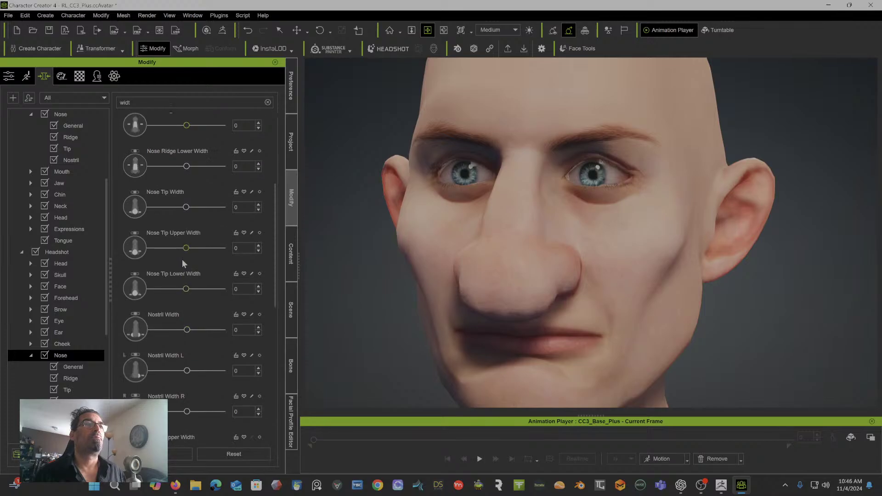
{"action": "scroll", "coordinate": [182, 260], "scroll_direction": "down", "scroll_amount": 8}
{"action": "scroll", "coordinate": [180, 282], "scroll_direction": "down", "scroll_amount": 3}
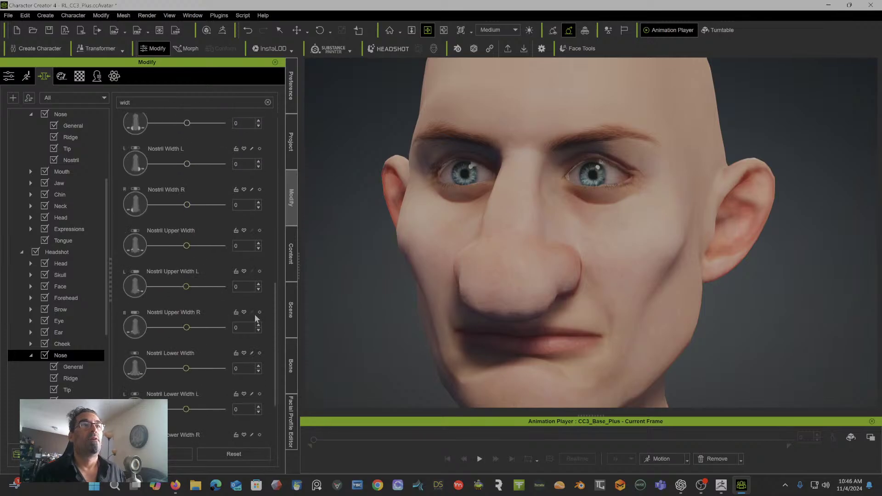
{"action": "left_click_drag", "start_coordinate": [273, 307], "coordinate": [277, 171]}
{"action": "scroll", "coordinate": [225, 212], "scroll_direction": "up", "scroll_amount": 1}
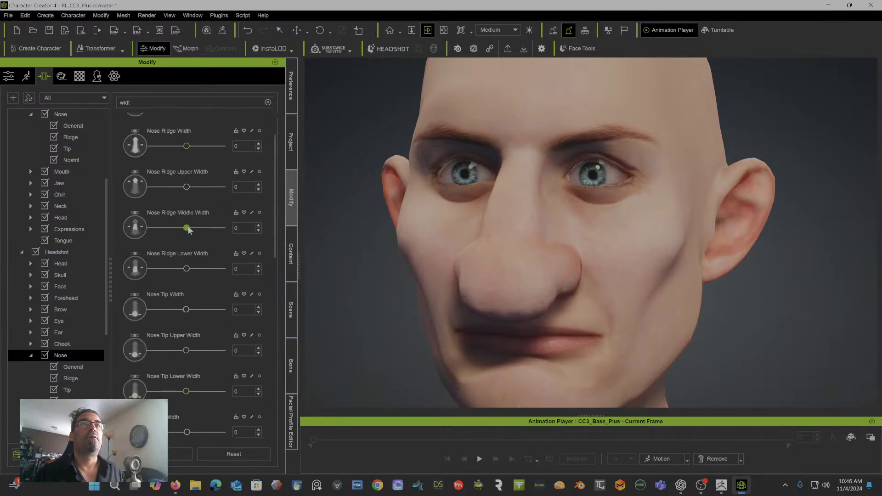
{"action": "left_click_drag", "start_coordinate": [186, 228], "coordinate": [216, 228]}
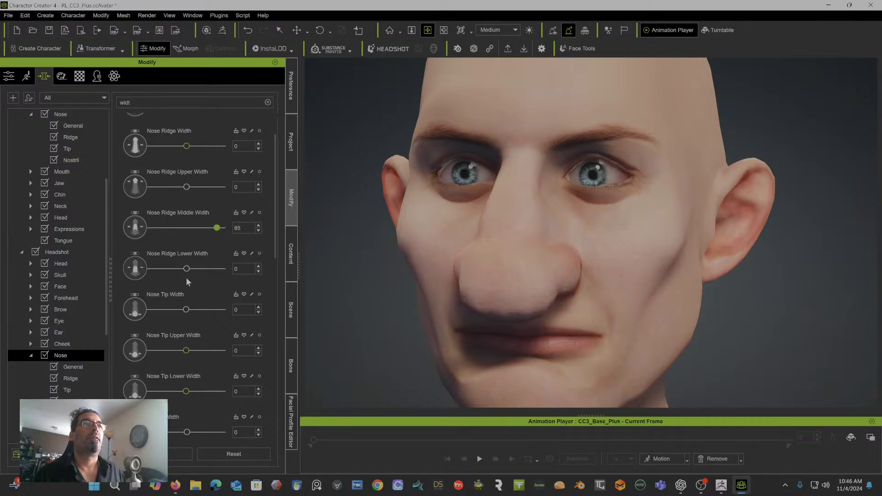
{"action": "left_click_drag", "start_coordinate": [186, 268], "coordinate": [218, 269]}
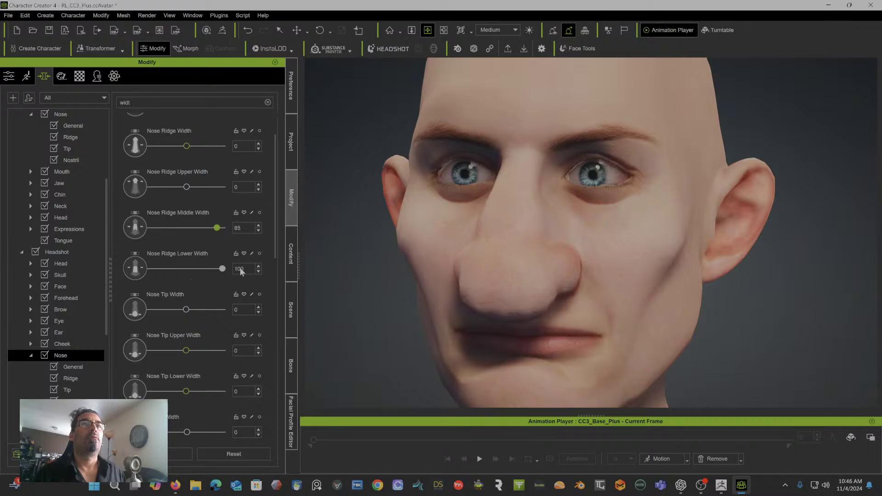
{"action": "left_click_drag", "start_coordinate": [216, 228], "coordinate": [173, 231]}
{"action": "left_click_drag", "start_coordinate": [467, 220], "coordinate": [367, 226], "text": "alt"}
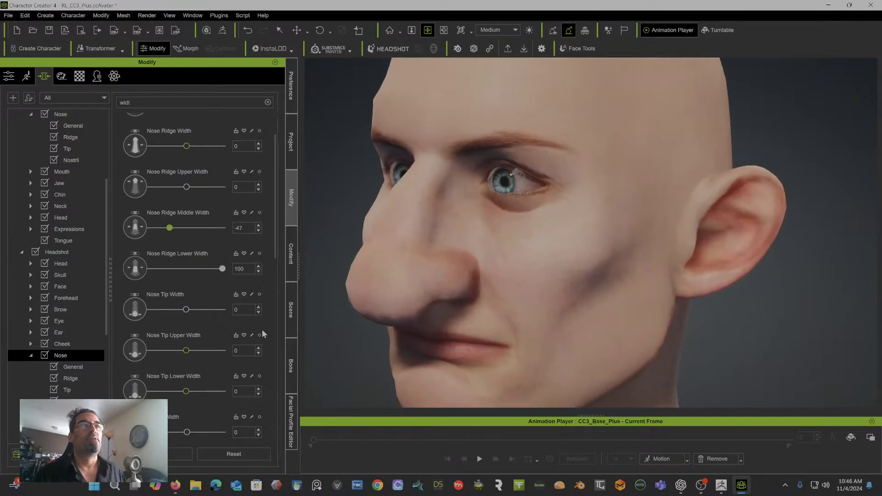
Step: Bake the nose morph changes and show the width morphs of the Headshot Cheek group
{"action": "left_click", "coordinate": [179, 454]}
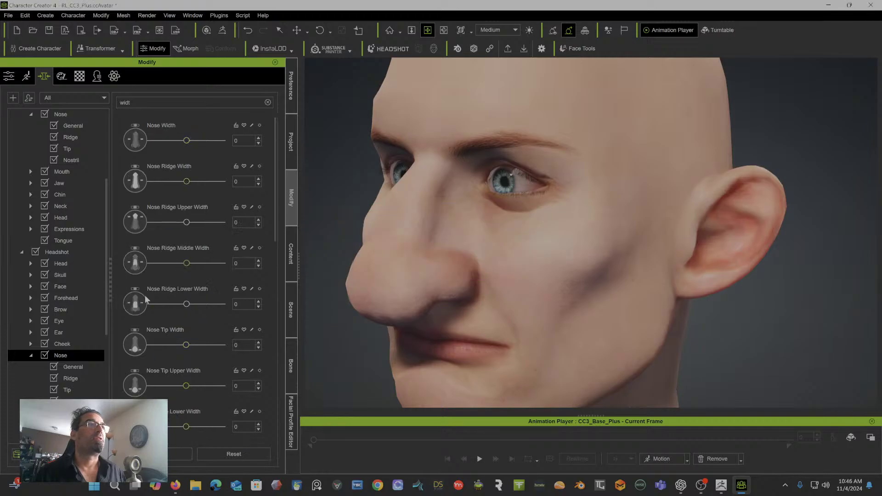
{"action": "left_click", "coordinate": [73, 366]}
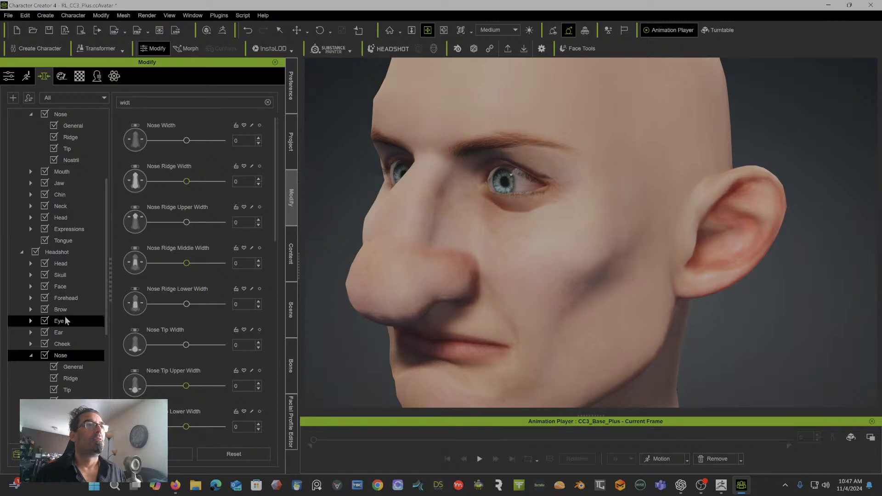
{"action": "left_click", "coordinate": [62, 344]}
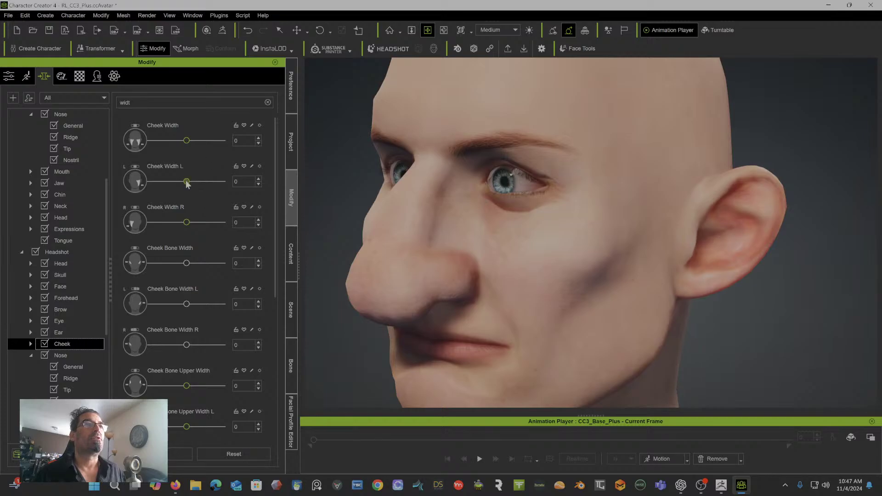
{"action": "left_click_drag", "start_coordinate": [186, 182], "coordinate": [160, 182]}
{"action": "double_click", "coordinate": [239, 181]}
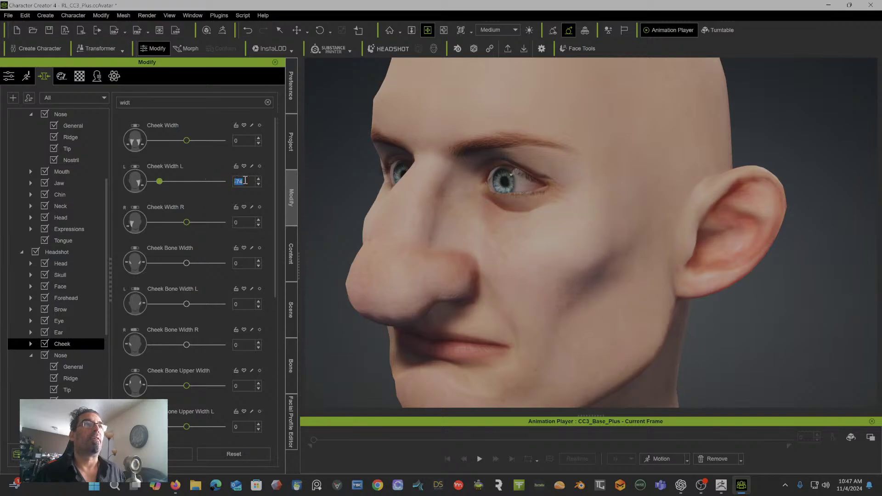
{"action": "type", "text": "0"}
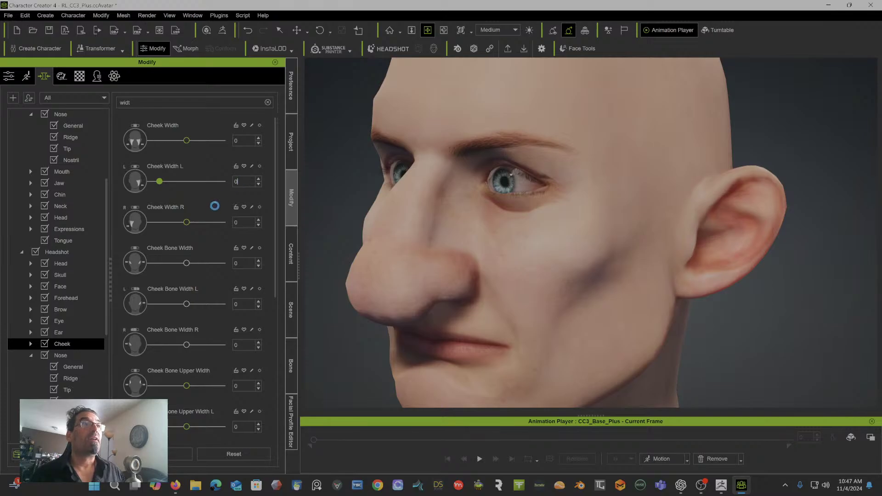
{"action": "key", "text": "Return"}
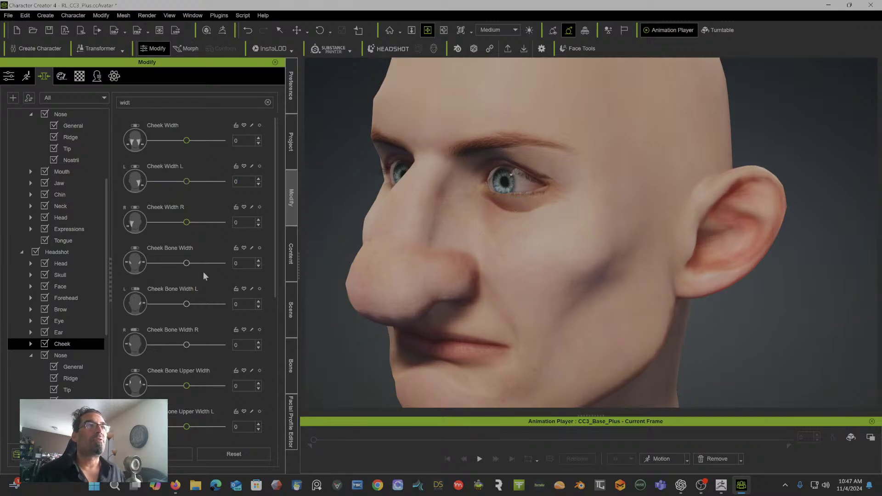
Step: Set the Headshot cheek's Nasal Crease Width to 100 and Cheek Outer Width to -1
{"action": "scroll", "coordinate": [194, 297], "scroll_direction": "down", "scroll_amount": 3}
{"action": "scroll", "coordinate": [194, 301], "scroll_direction": "down", "scroll_amount": 3}
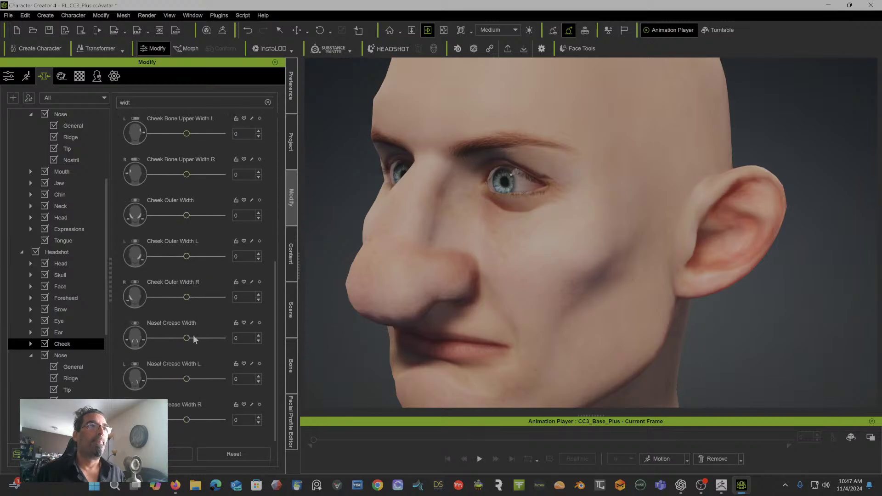
{"action": "left_click_drag", "start_coordinate": [222, 338], "coordinate": [185, 343]}
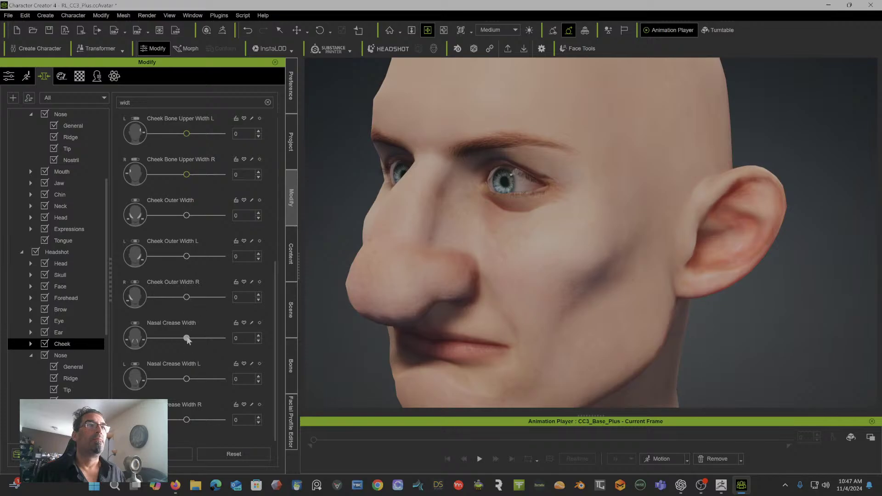
{"action": "left_click_drag", "start_coordinate": [187, 340], "coordinate": [247, 339]}
{"action": "left_click_drag", "start_coordinate": [186, 216], "coordinate": [167, 219]}
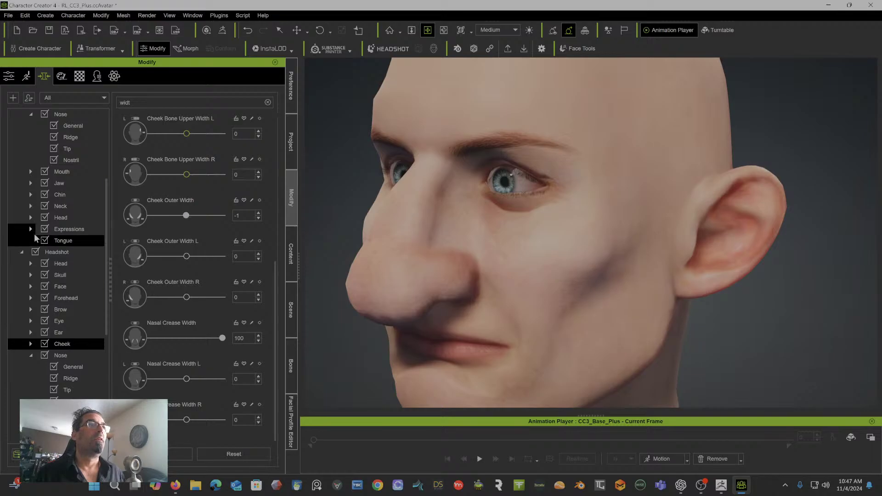
Step: Switch to the Cheek group outside Headshot and clear the morph search filter to list all its morphs
{"action": "scroll", "coordinate": [60, 340], "scroll_direction": "down", "scroll_amount": 4}
{"action": "scroll", "coordinate": [68, 342], "scroll_direction": "down", "scroll_amount": 3}
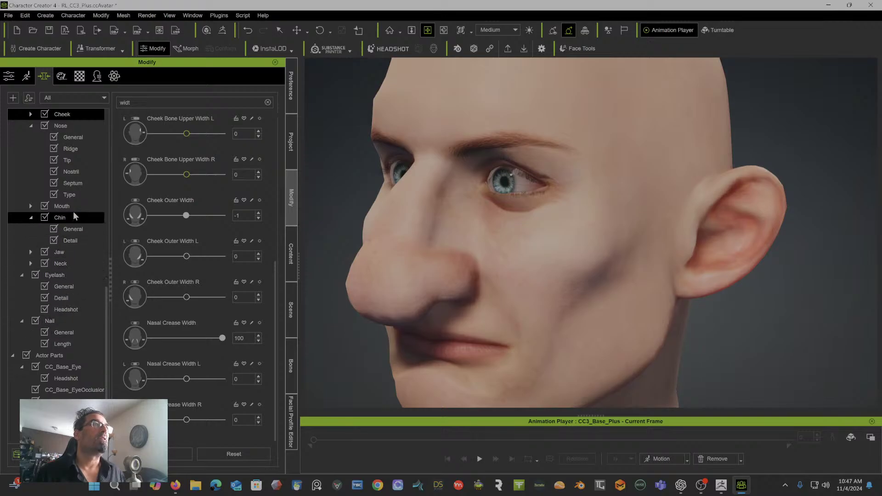
{"action": "left_click_drag", "start_coordinate": [105, 330], "coordinate": [110, 232]}
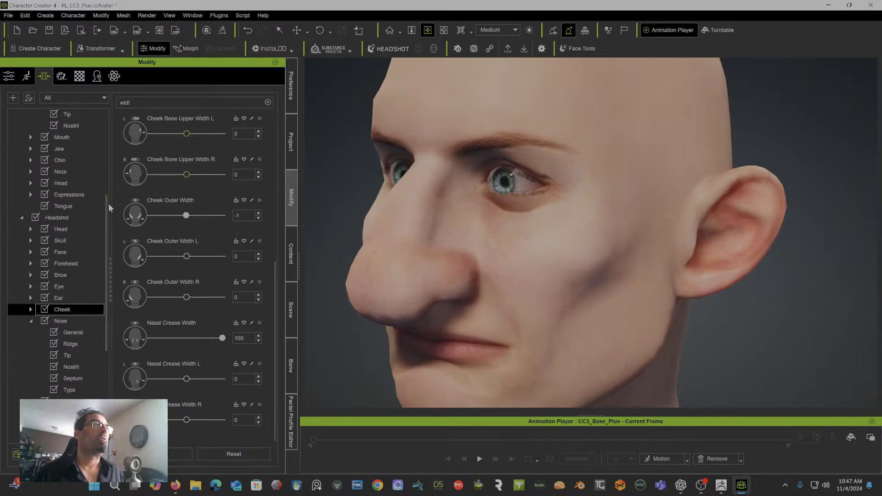
{"action": "left_click_drag", "start_coordinate": [106, 201], "coordinate": [107, 157]}
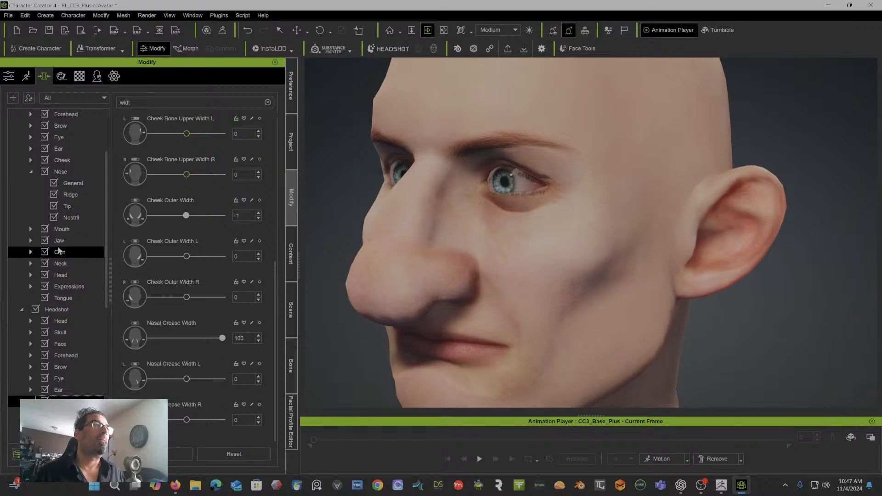
{"action": "left_click", "coordinate": [72, 160]}
{"action": "left_click", "coordinate": [268, 103]}
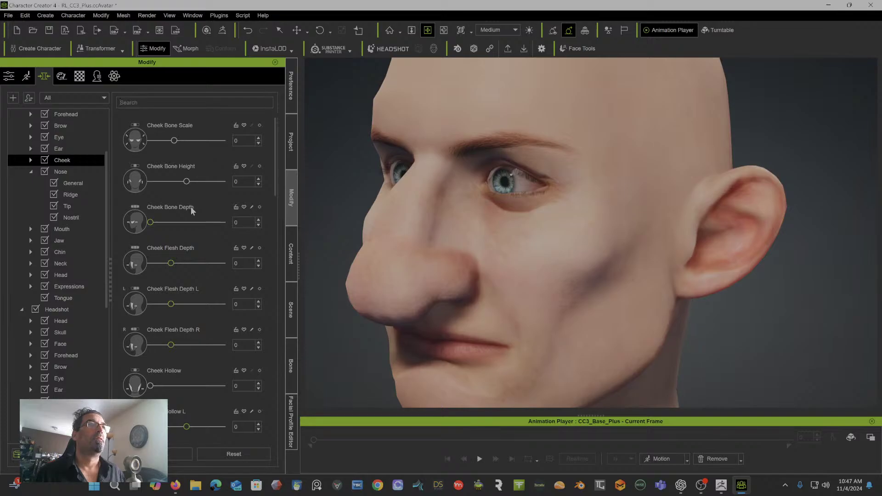
Step: Set Cheek Bone Depth to 51, Face Flat to 23 and Cheek Mouth Scale to 36, and slightly increase Cheek Flesh Depth
{"action": "left_click_drag", "start_coordinate": [149, 223], "coordinate": [187, 224]}
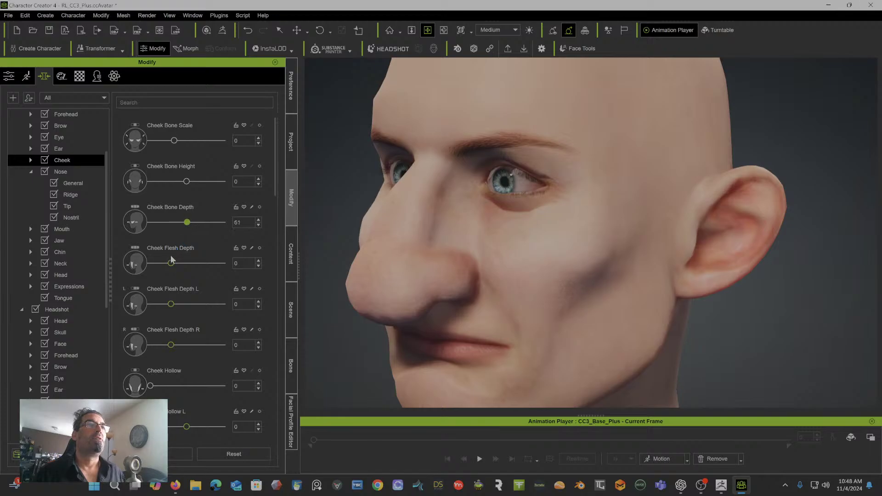
{"action": "mouse_move", "coordinate": [171, 263]}
{"action": "left_mouse_down"}
{"action": "mouse_move", "coordinate": [211, 264]}
{"action": "mouse_move", "coordinate": [162, 266]}
{"action": "mouse_move", "coordinate": [182, 267]}
{"action": "left_mouse_up"}
{"action": "left_click_drag", "start_coordinate": [275, 161], "coordinate": [253, 272]}
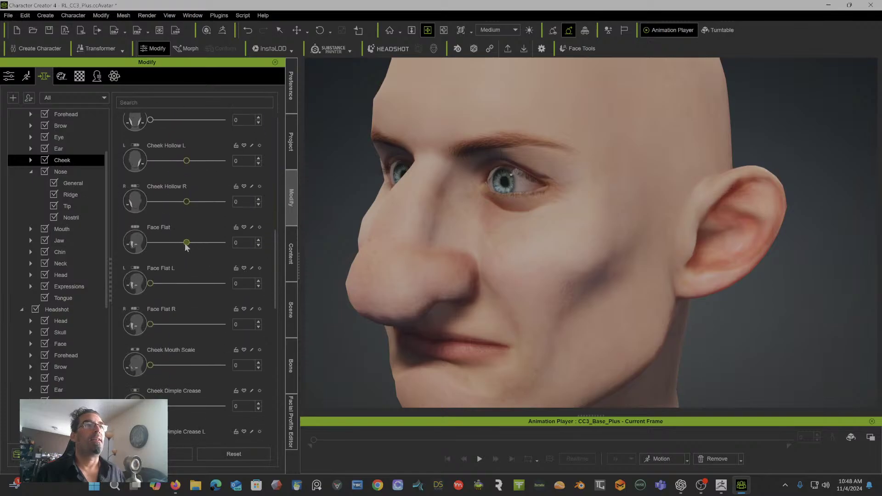
{"action": "mouse_move", "coordinate": [186, 246]}
{"action": "left_mouse_down"}
{"action": "mouse_move", "coordinate": [210, 241]}
{"action": "mouse_move", "coordinate": [166, 246]}
{"action": "mouse_move", "coordinate": [193, 248]}
{"action": "left_mouse_up"}
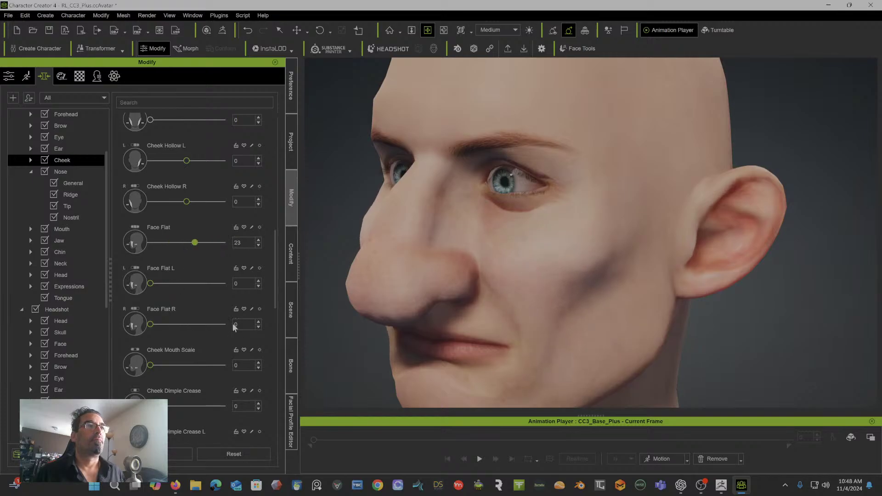
{"action": "left_click_drag", "start_coordinate": [151, 366], "coordinate": [176, 368]}
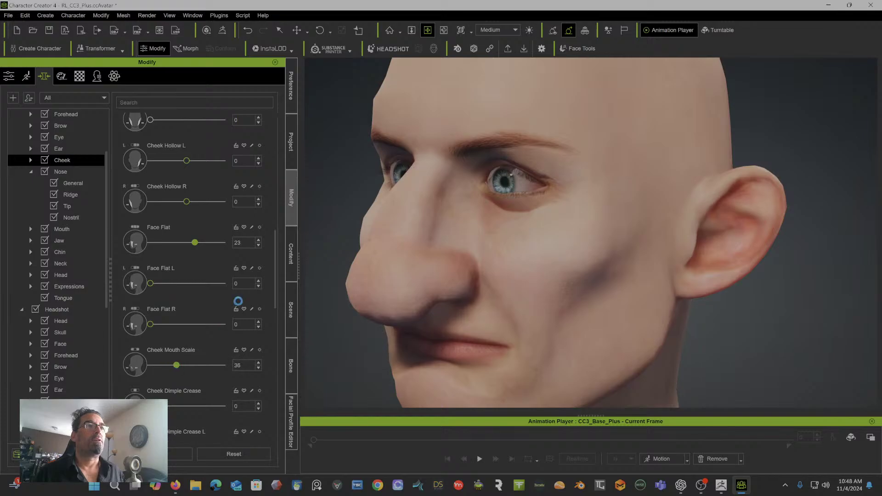
Step: Set Crease Inner Cheek to 81, Crease Lower Cheek to 100 and Crease Outer Cheek to 49
{"action": "left_click_drag", "start_coordinate": [274, 255], "coordinate": [256, 340]}
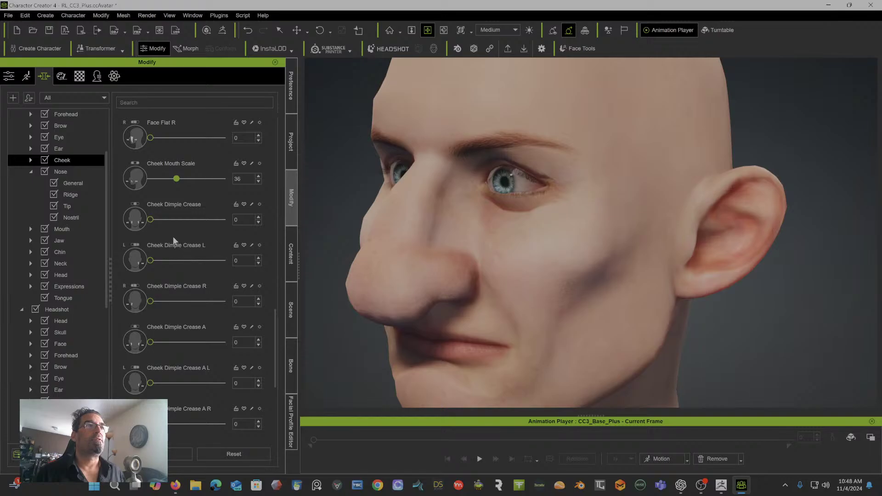
{"action": "mouse_move", "coordinate": [148, 222]}
{"action": "left_mouse_down"}
{"action": "mouse_move", "coordinate": [218, 224]}
{"action": "mouse_move", "coordinate": [145, 226]}
{"action": "left_mouse_up"}
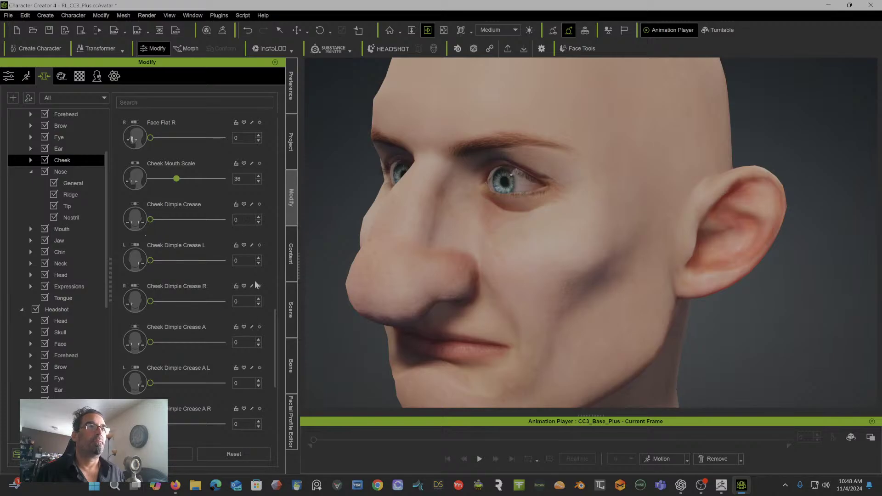
{"action": "left_click_drag", "start_coordinate": [275, 318], "coordinate": [271, 388]}
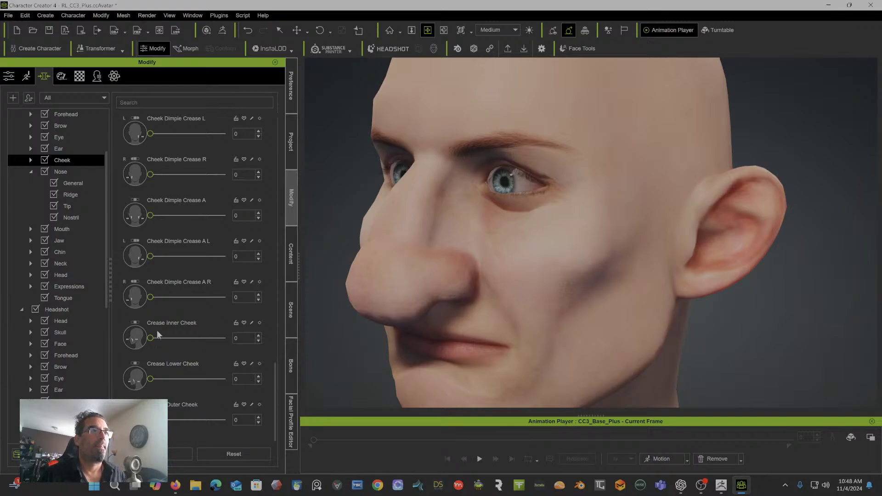
{"action": "left_click_drag", "start_coordinate": [150, 339], "coordinate": [208, 338]}
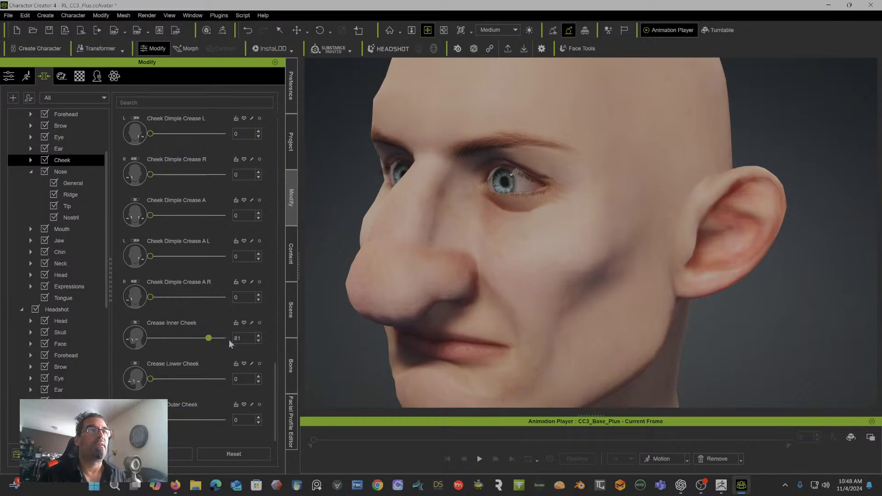
{"action": "left_click_drag", "start_coordinate": [149, 378], "coordinate": [186, 371]}
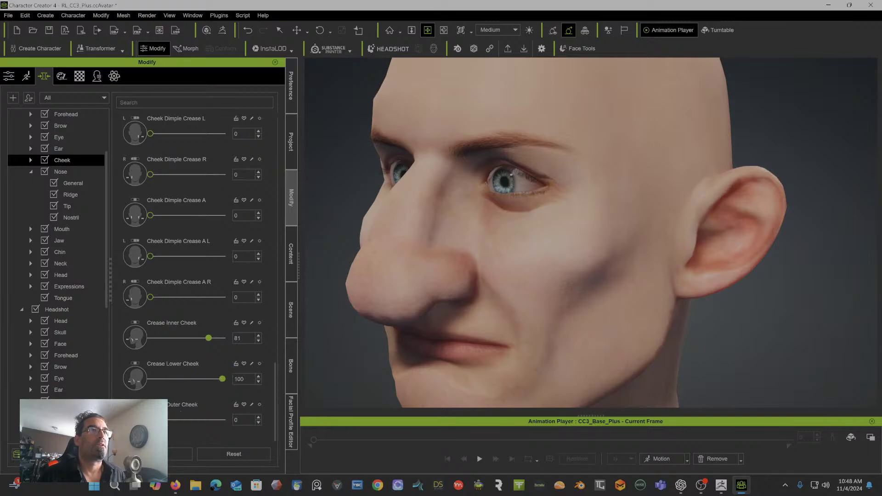
{"action": "left_click_drag", "start_coordinate": [150, 420], "coordinate": [186, 421]}
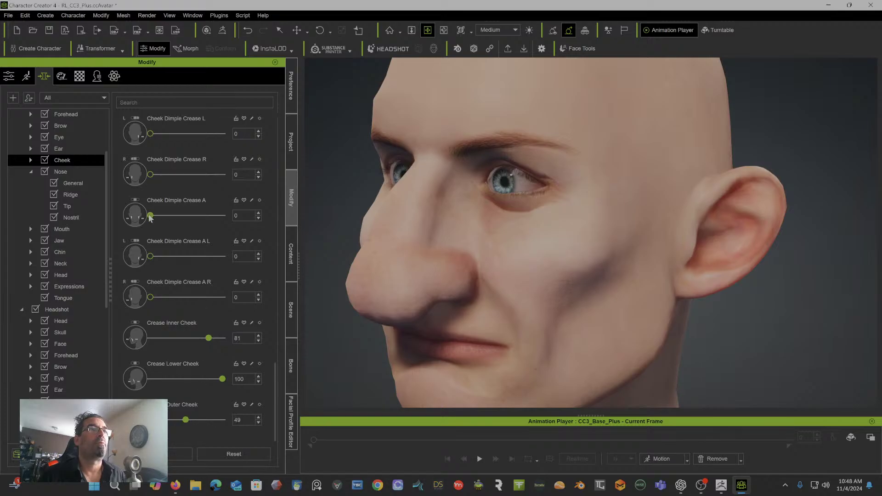
Step: Set Cheek Dimple Crease A to 100 and Cheek Dimple Crease to 81
{"action": "left_click_drag", "start_coordinate": [151, 216], "coordinate": [205, 223]}
{"action": "left_click_drag", "start_coordinate": [151, 256], "coordinate": [183, 257]}
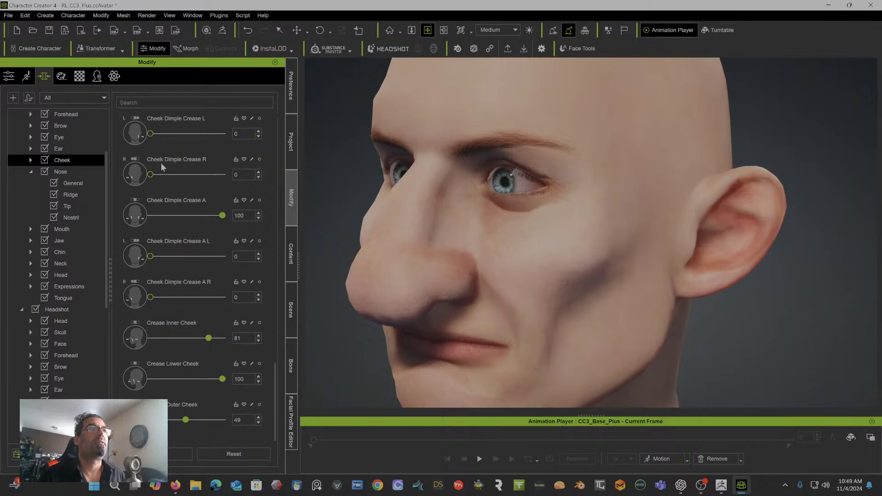
{"action": "scroll", "coordinate": [189, 150], "scroll_direction": "up", "scroll_amount": 4}
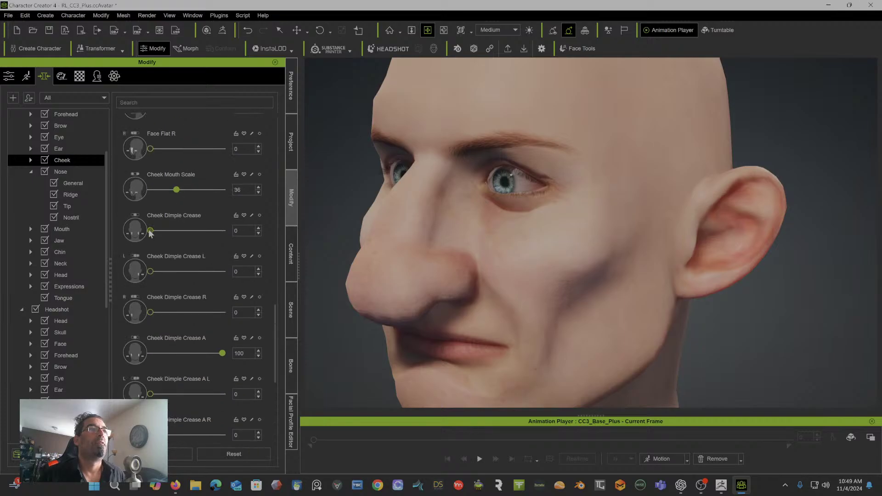
{"action": "left_click_drag", "start_coordinate": [151, 231], "coordinate": [209, 231]}
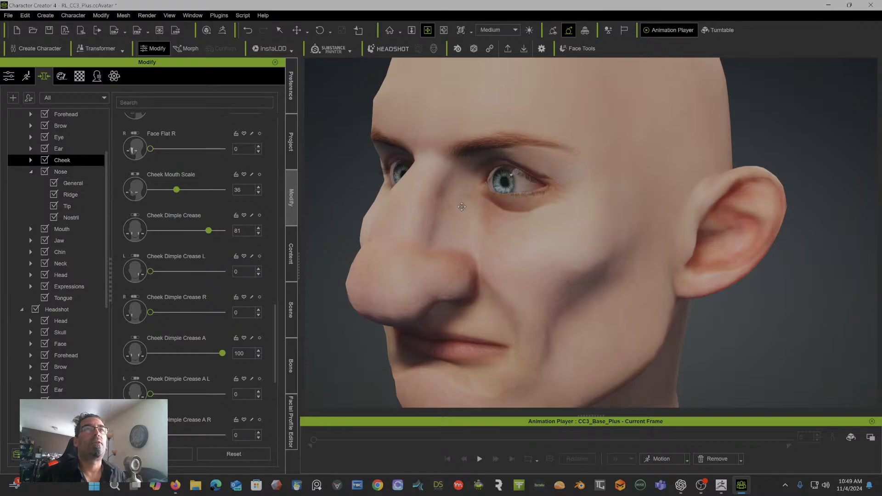
Step: In the Brow group, set Brow Angle to -70 and bake it, and bake a further Brow Angle of -65 on top
{"action": "right_click_drag", "start_coordinate": [462, 206], "coordinate": [569, 205]}
{"action": "left_click", "coordinate": [79, 126]}
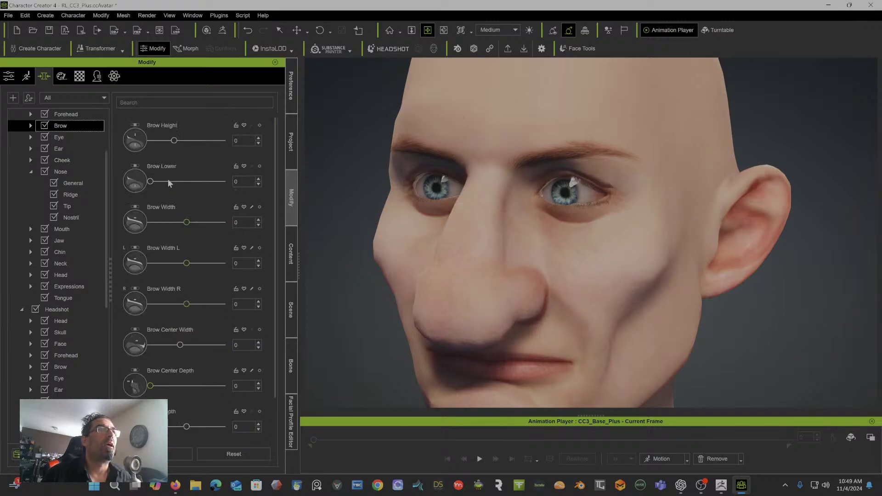
{"action": "scroll", "coordinate": [198, 285], "scroll_direction": "down", "scroll_amount": 3}
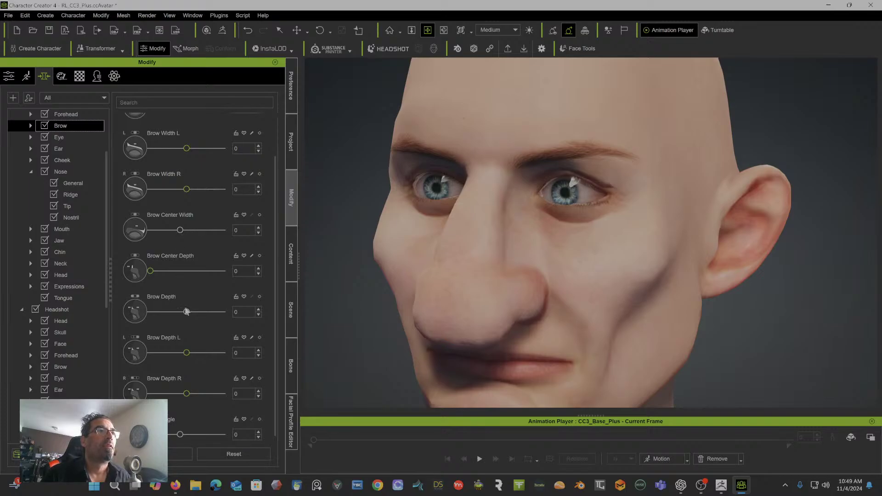
{"action": "scroll", "coordinate": [187, 316], "scroll_direction": "down", "scroll_amount": 1}
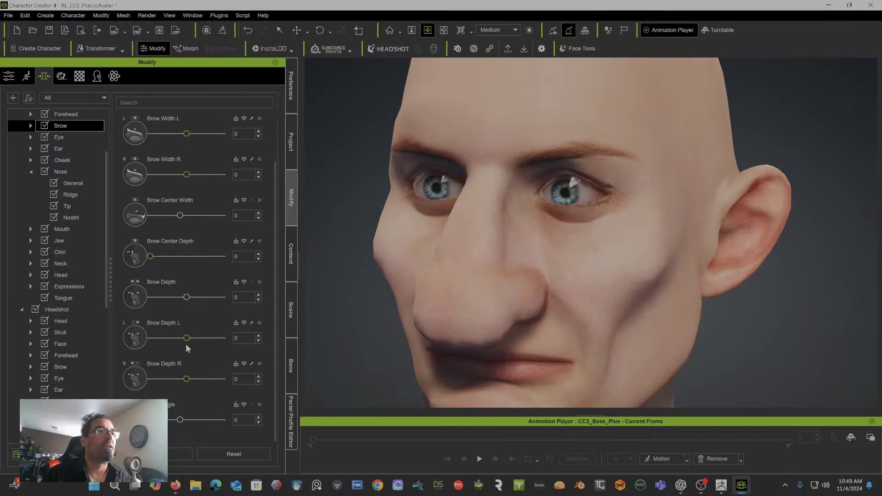
{"action": "left_click_drag", "start_coordinate": [180, 419], "coordinate": [157, 420]}
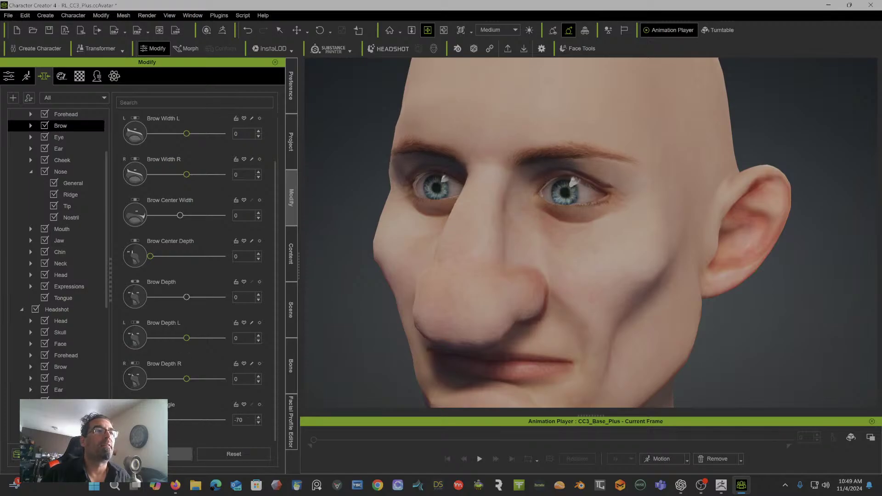
{"action": "left_click", "coordinate": [178, 454]}
{"action": "scroll", "coordinate": [198, 387], "scroll_direction": "down", "scroll_amount": 3}
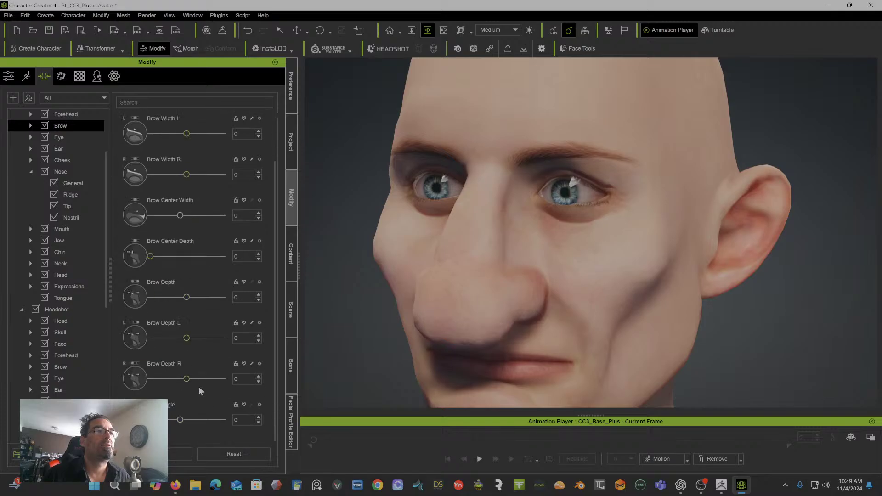
{"action": "left_click_drag", "start_coordinate": [182, 422], "coordinate": [156, 421]}
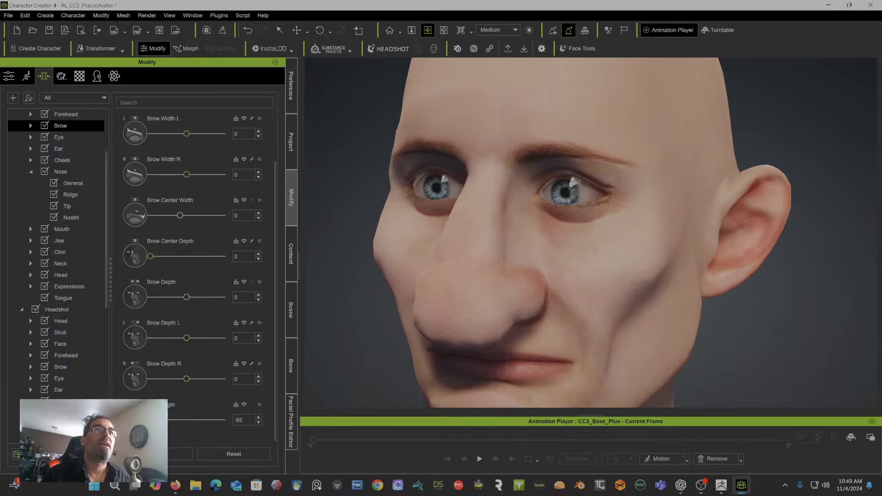
{"action": "left_click", "coordinate": [168, 457]}
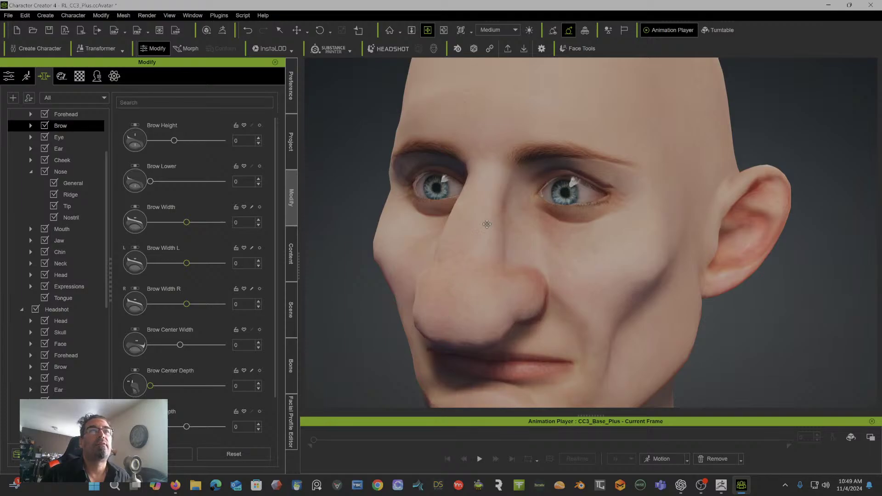
Step: In the Ear group, set Ear Scale to 100 and Ear Height to -63
{"action": "left_click_drag", "start_coordinate": [488, 224], "coordinate": [489, 202], "text": "alt"}
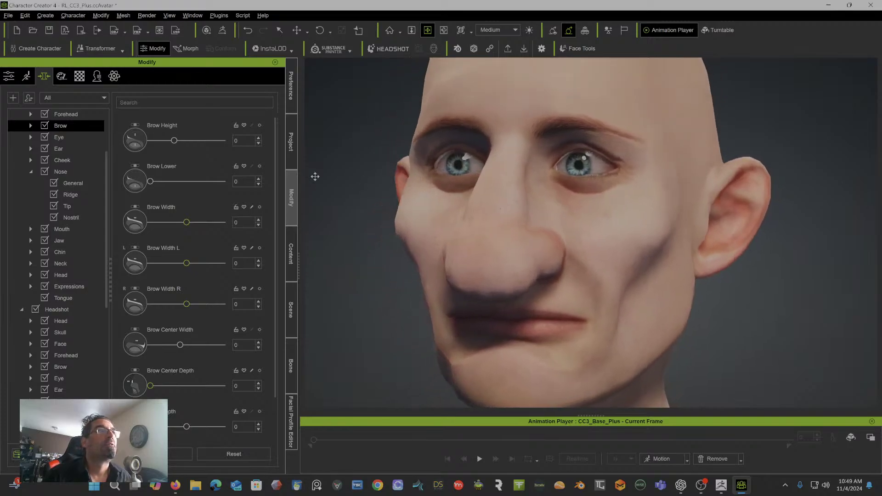
{"action": "left_click", "coordinate": [70, 149]}
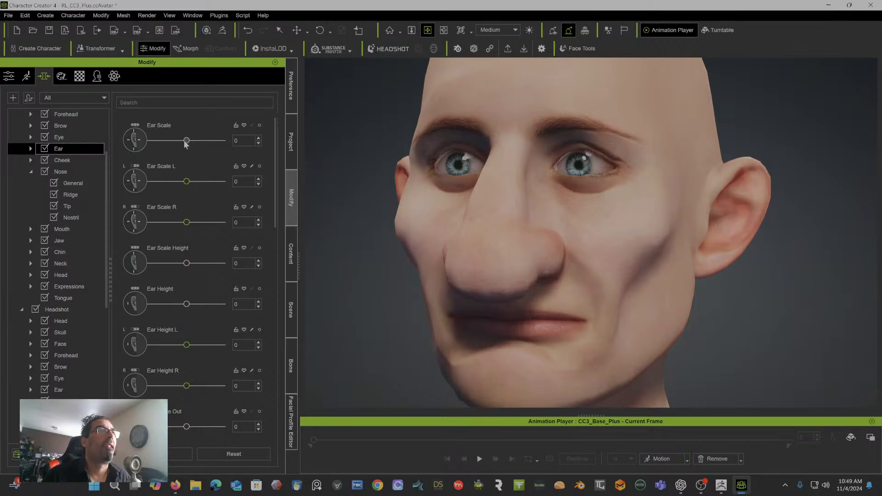
{"action": "left_click_drag", "start_coordinate": [186, 141], "coordinate": [227, 136]}
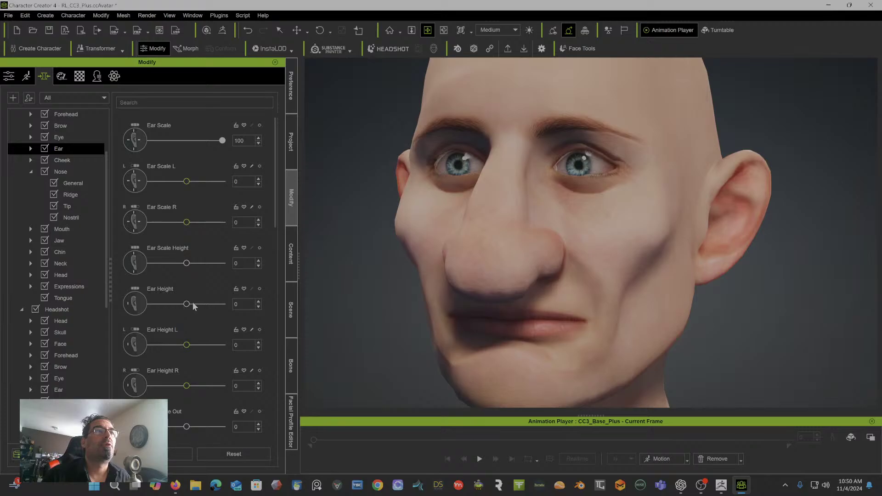
{"action": "left_click_drag", "start_coordinate": [186, 304], "coordinate": [161, 304]}
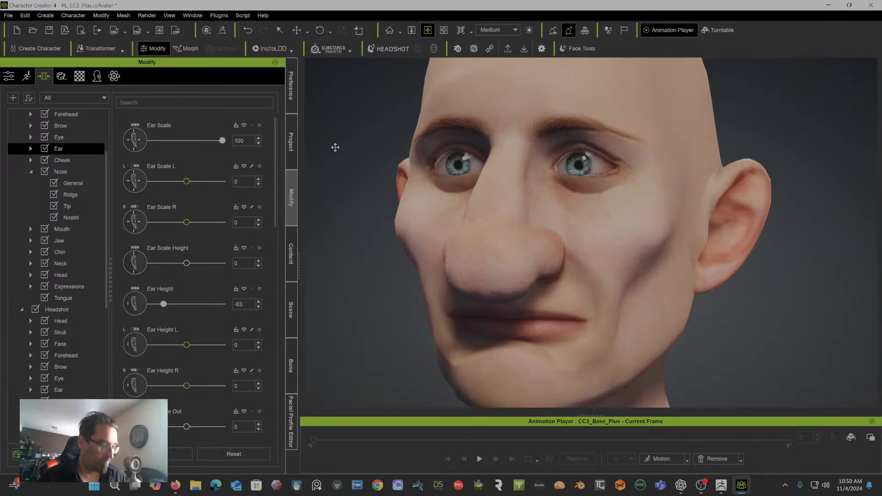
Step: In the Forehead group, set Forehead Curve to -36 and Forehead Upper Depth to 100, and dismiss the OneDrive notification
{"action": "right_click_drag", "start_coordinate": [631, 159], "coordinate": [437, 160]}
{"action": "left_click_drag", "start_coordinate": [436, 160], "coordinate": [510, 223]}
{"action": "right_click_drag", "start_coordinate": [510, 224], "coordinate": [480, 203]}
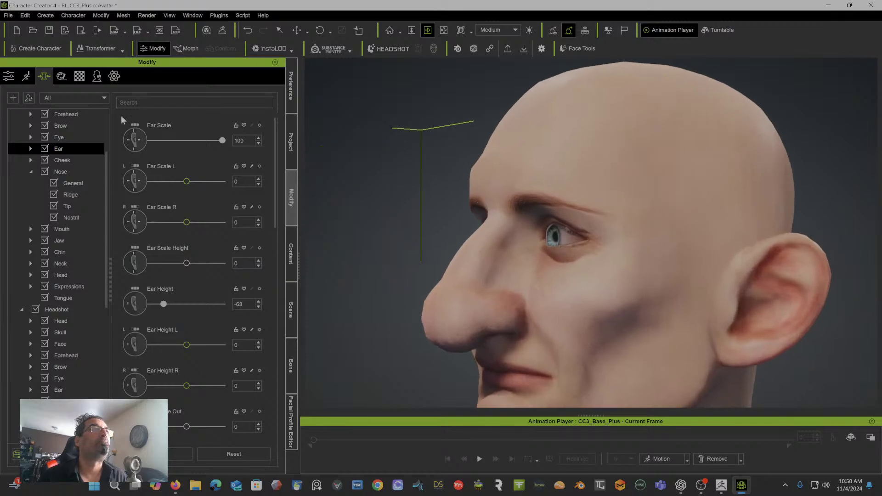
{"action": "left_click", "coordinate": [69, 115]}
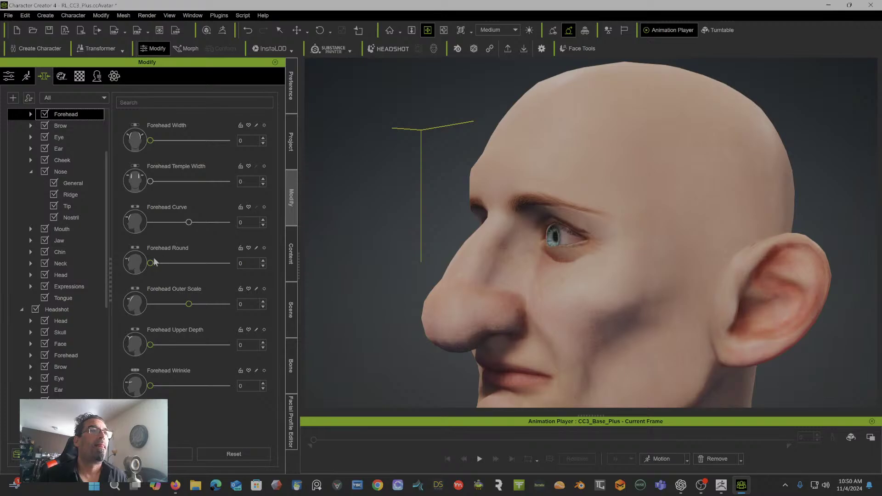
{"action": "mouse_move", "coordinate": [151, 264]}
{"action": "left_mouse_down"}
{"action": "mouse_move", "coordinate": [216, 260]}
{"action": "mouse_move", "coordinate": [152, 267]}
{"action": "left_mouse_up"}
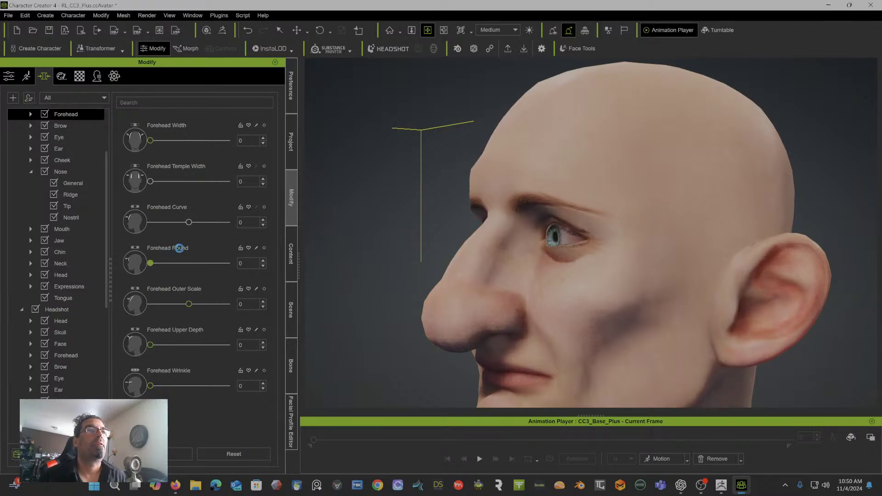
{"action": "mouse_move", "coordinate": [187, 223]}
{"action": "left_mouse_down"}
{"action": "mouse_move", "coordinate": [149, 224]}
{"action": "mouse_move", "coordinate": [174, 223]}
{"action": "left_mouse_up"}
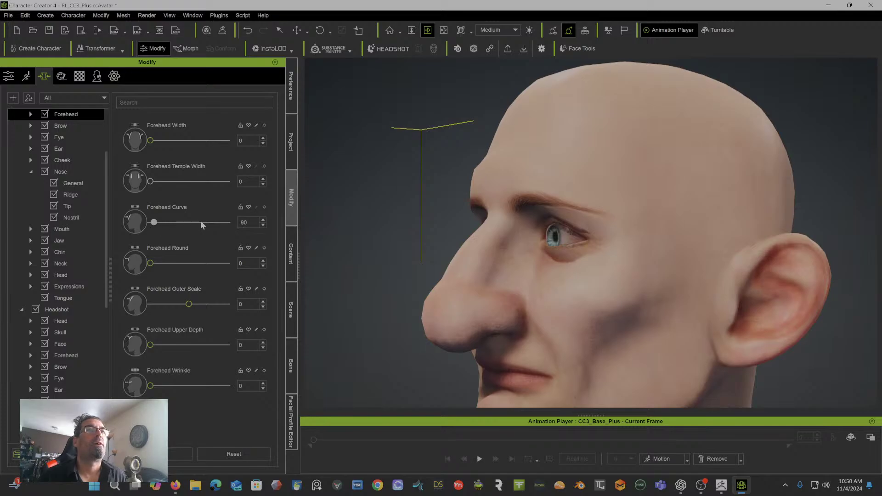
{"action": "right_click_drag", "start_coordinate": [417, 209], "coordinate": [261, 247]}
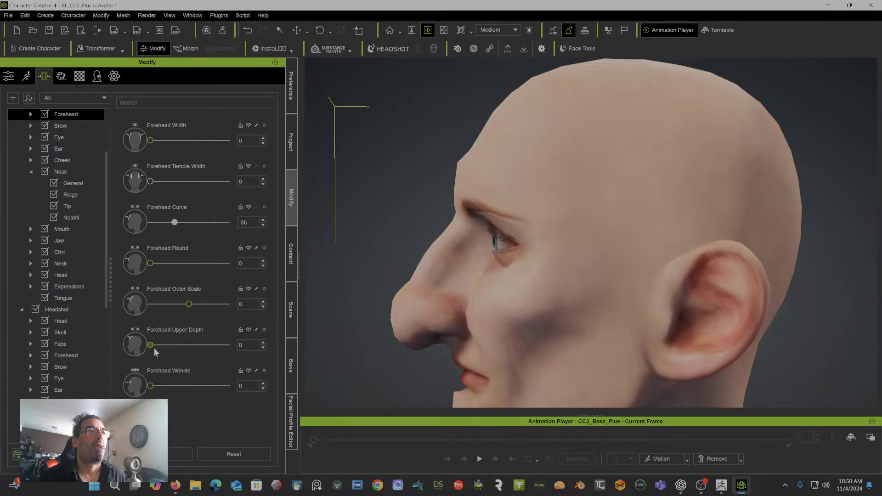
{"action": "left_click_drag", "start_coordinate": [151, 344], "coordinate": [230, 335]}
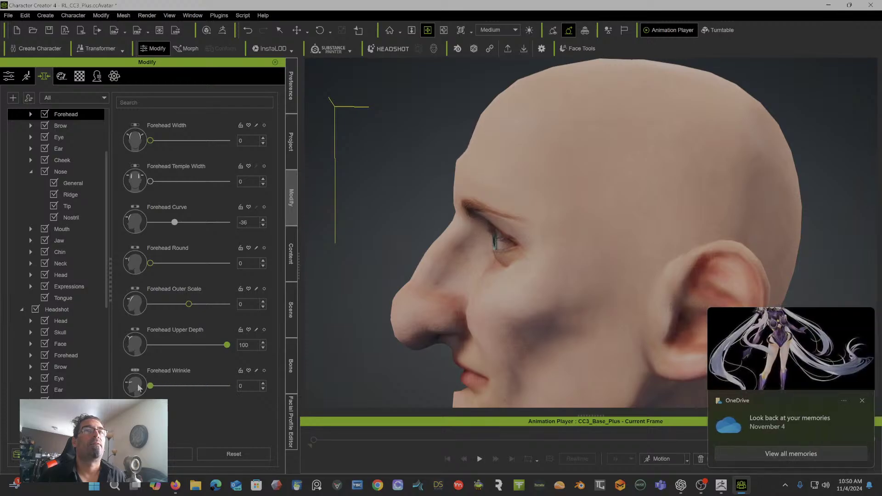
{"action": "left_click", "coordinate": [862, 401]}
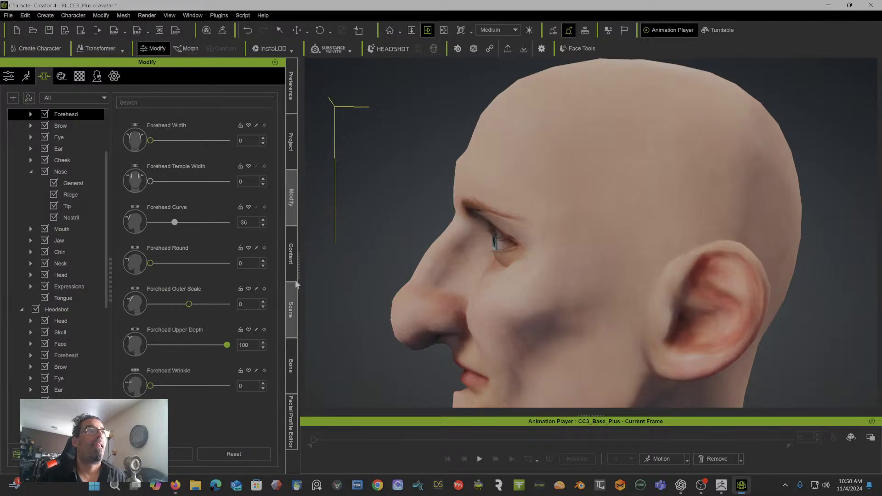
{"action": "left_click", "coordinate": [58, 126]}
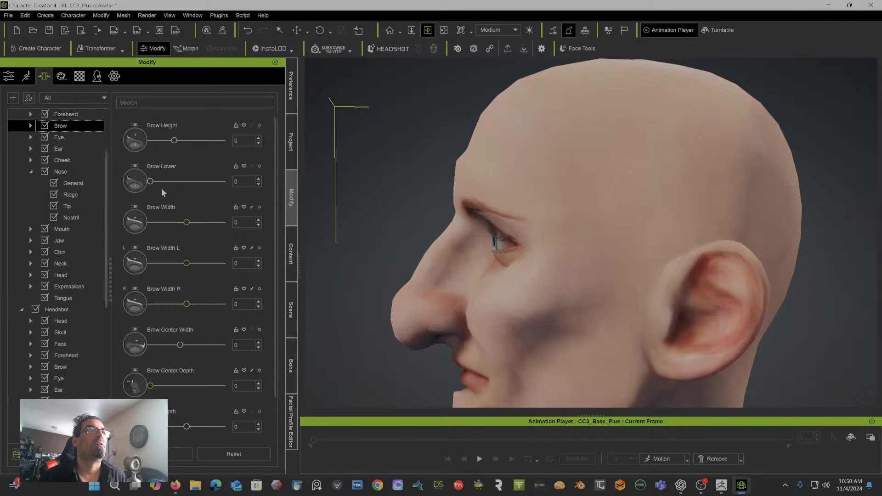
{"action": "mouse_move", "coordinate": [152, 181]}
{"action": "left_mouse_down"}
{"action": "mouse_move", "coordinate": [203, 181]}
{"action": "mouse_move", "coordinate": [140, 181]}
{"action": "left_mouse_up"}
{"action": "right_click_drag", "start_coordinate": [447, 197], "coordinate": [727, 183]}
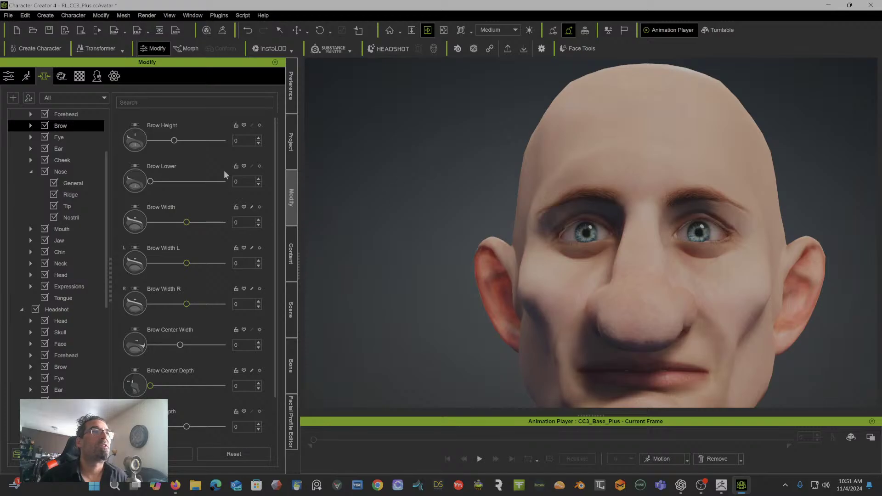
Step: Collapse the Nose group outside Headshot and filter the Eye group's morphs by "dep"
{"action": "right_click_drag", "start_coordinate": [641, 258], "coordinate": [474, 273]}
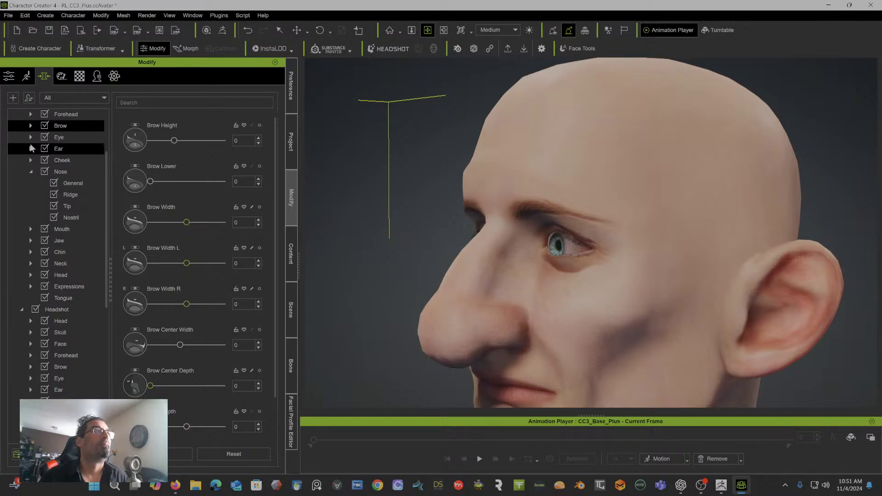
{"action": "left_click", "coordinate": [32, 172]}
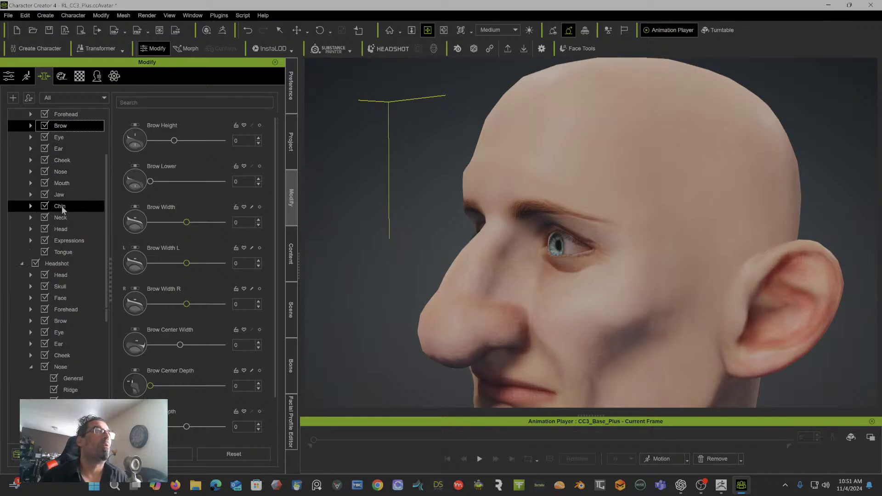
{"action": "left_click", "coordinate": [63, 136]}
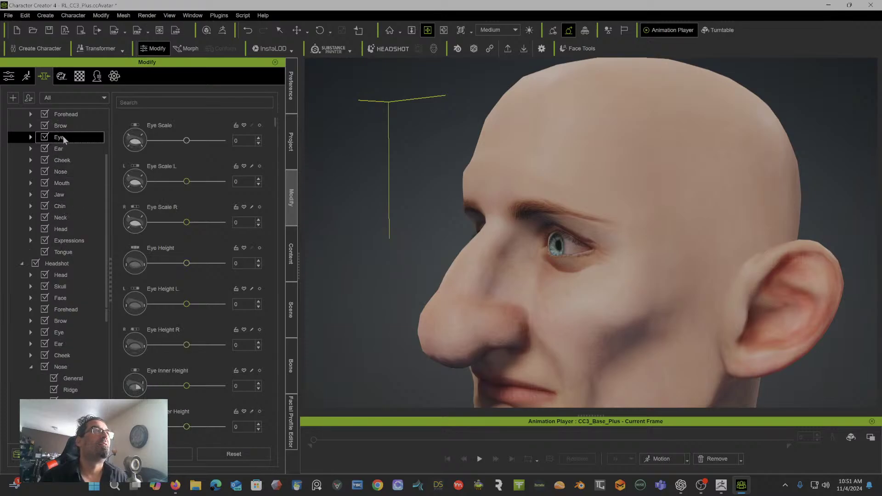
{"action": "left_click", "coordinate": [183, 102]}
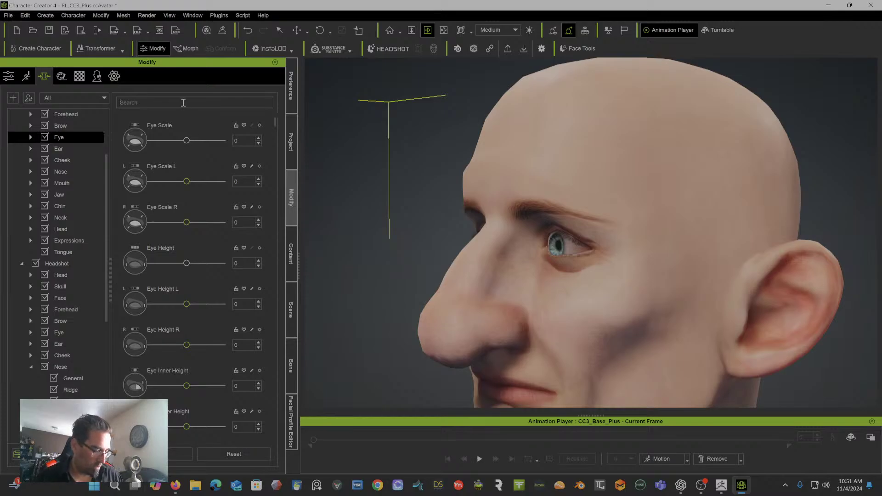
{"action": "type", "text": "dep"}
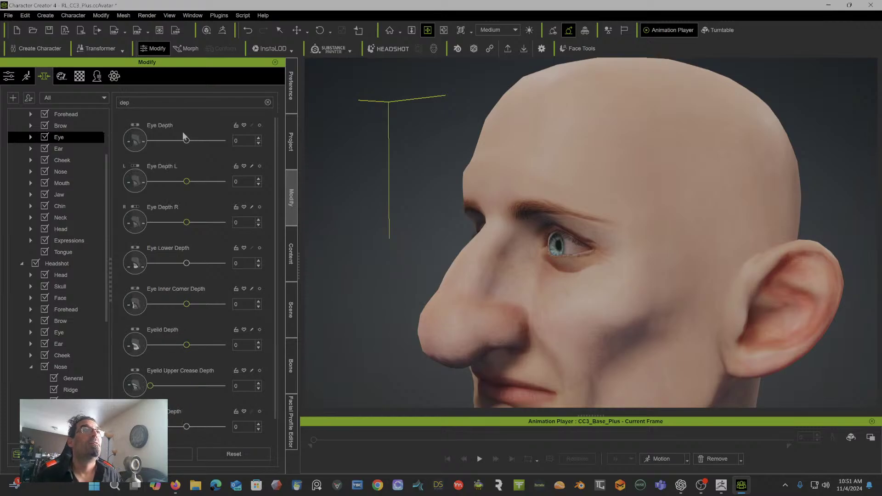
Step: Set Eye Depth to -200, beyond the slider's range, and check the eyes from the side and front
{"action": "left_click_drag", "start_coordinate": [187, 140], "coordinate": [109, 147]}
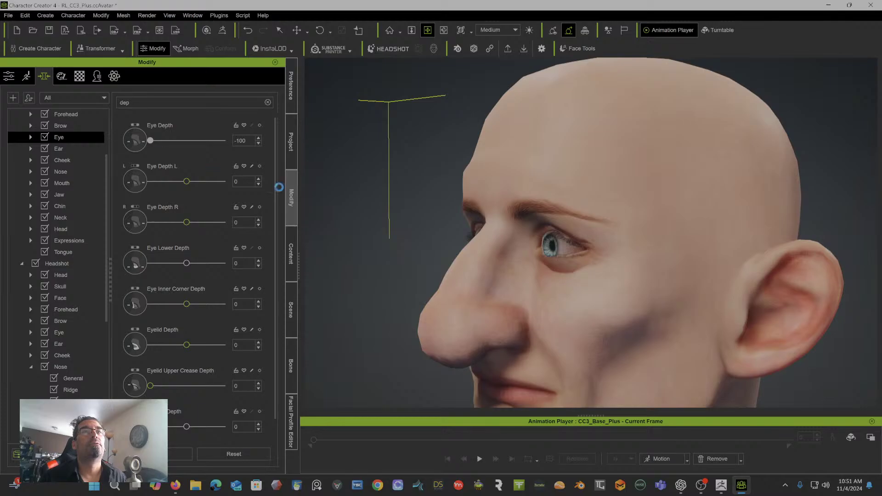
{"action": "right_click_drag", "start_coordinate": [508, 232], "coordinate": [486, 244]}
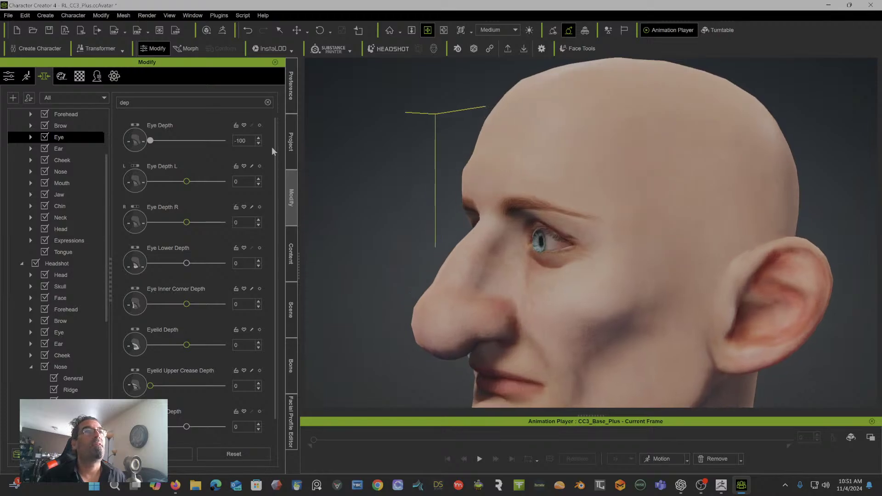
{"action": "left_click_drag", "start_coordinate": [238, 141], "coordinate": [155, 141]}
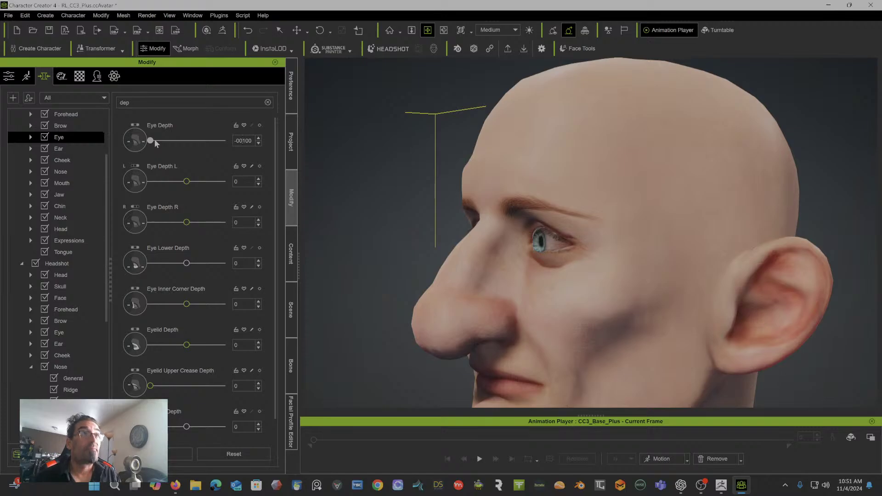
{"action": "key", "text": "Return"}
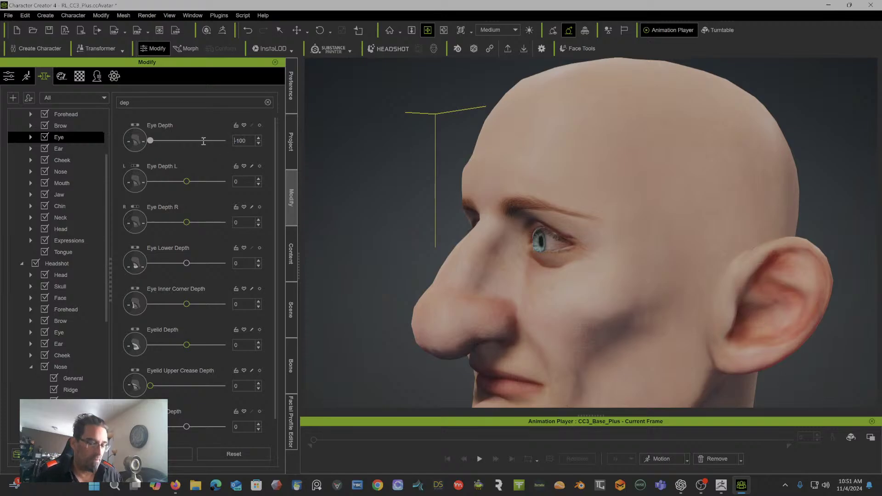
{"action": "left_click_drag", "start_coordinate": [250, 140], "coordinate": [131, 145]}
{"action": "type", "text": "-"}
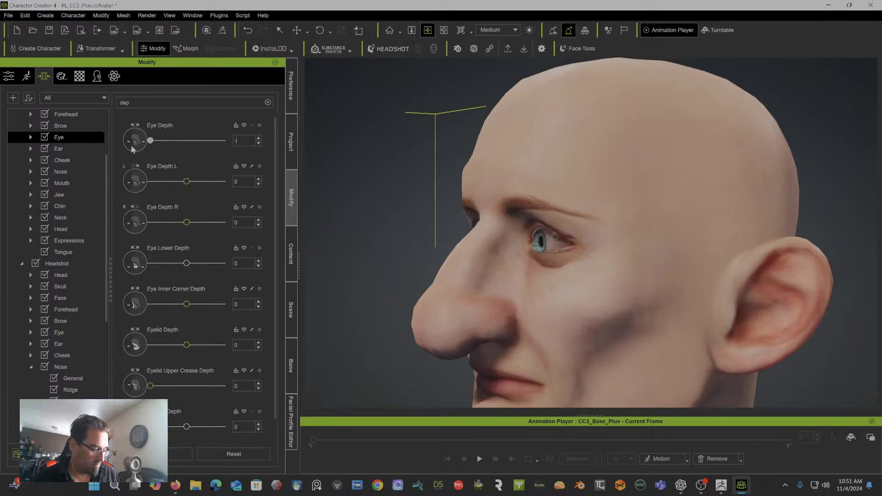
{"action": "type", "text": "200"}
{"action": "key", "text": "Return"}
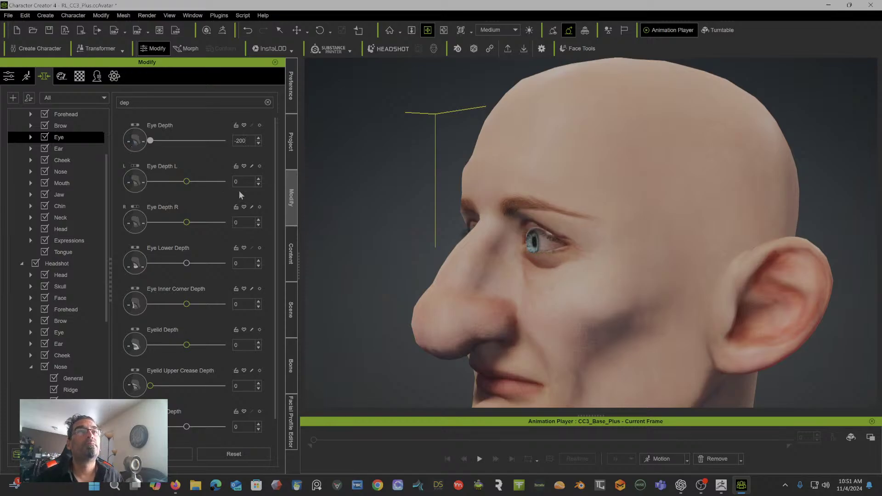
{"action": "right_click_drag", "start_coordinate": [583, 210], "coordinate": [699, 229]}
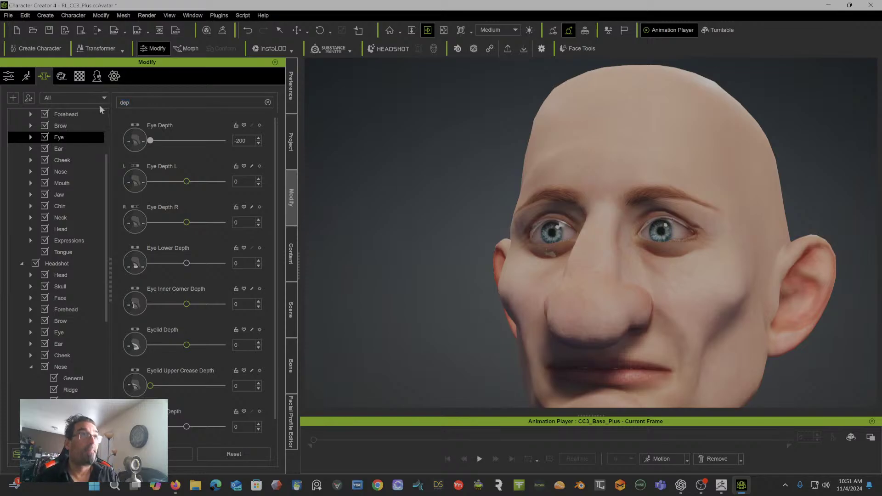
Step: Expand the Eye group, switch to its Crease subgroup and clear the search filter to list all crease morphs
{"action": "left_click", "coordinate": [31, 137]}
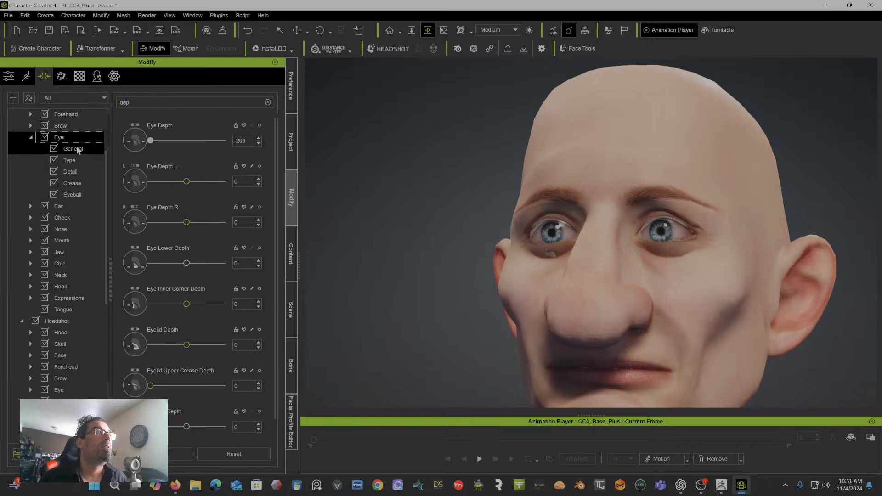
{"action": "left_click", "coordinate": [81, 184]}
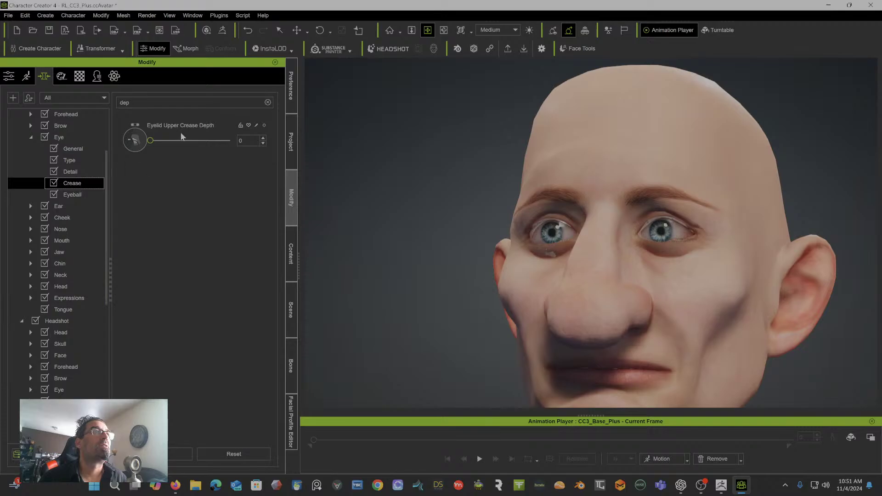
{"action": "left_click", "coordinate": [267, 103]}
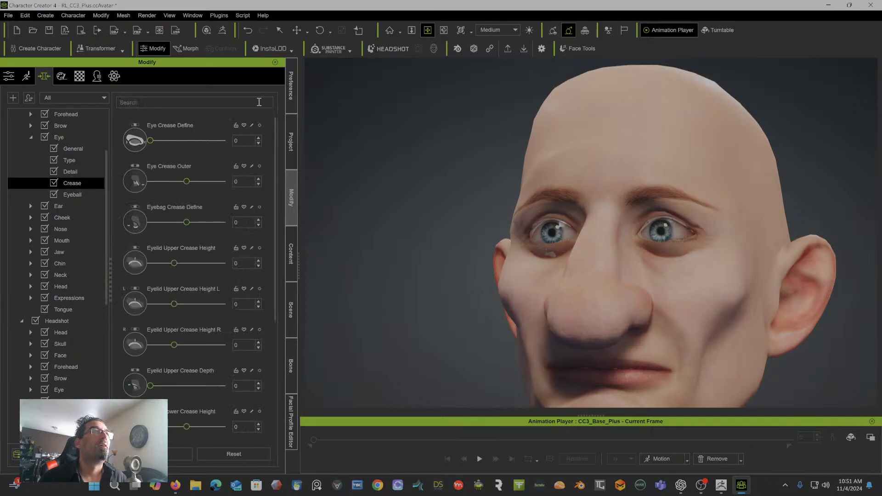
Step: Filter the eye crease morphs by "fold", set Inner Eyelid Fold to -100 and Eyelid Upper Fold Height to 16
{"action": "left_click", "coordinate": [197, 107]}
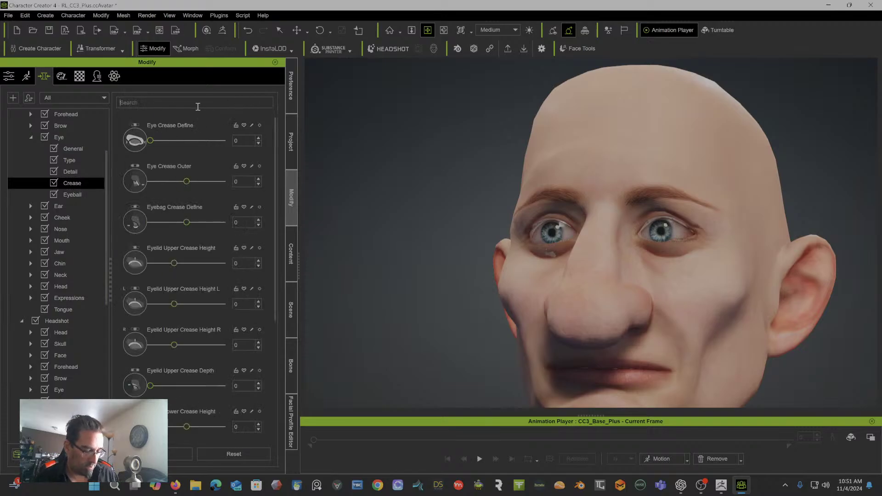
{"action": "type", "text": "fol"}
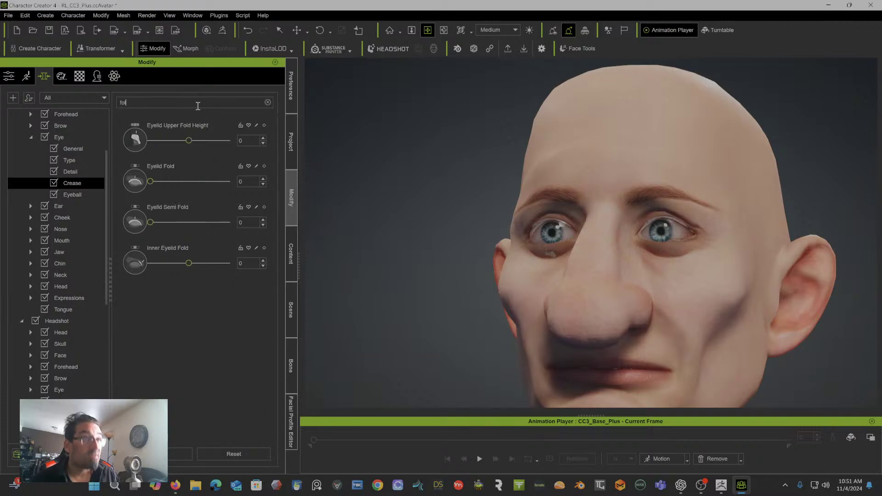
{"action": "type", "text": "d"}
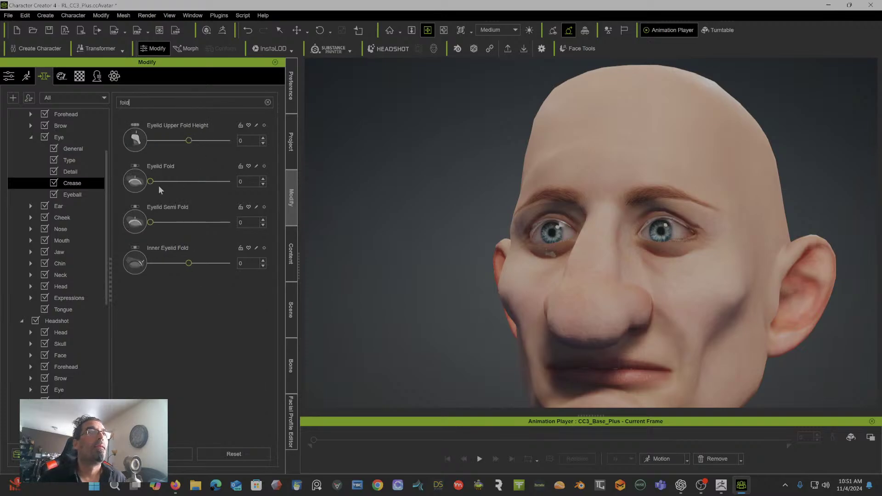
{"action": "mouse_move", "coordinate": [150, 182]}
{"action": "left_mouse_down"}
{"action": "mouse_move", "coordinate": [204, 181]}
{"action": "mouse_move", "coordinate": [144, 188]}
{"action": "left_mouse_up"}
{"action": "left_click_drag", "start_coordinate": [150, 222], "coordinate": [124, 228]}
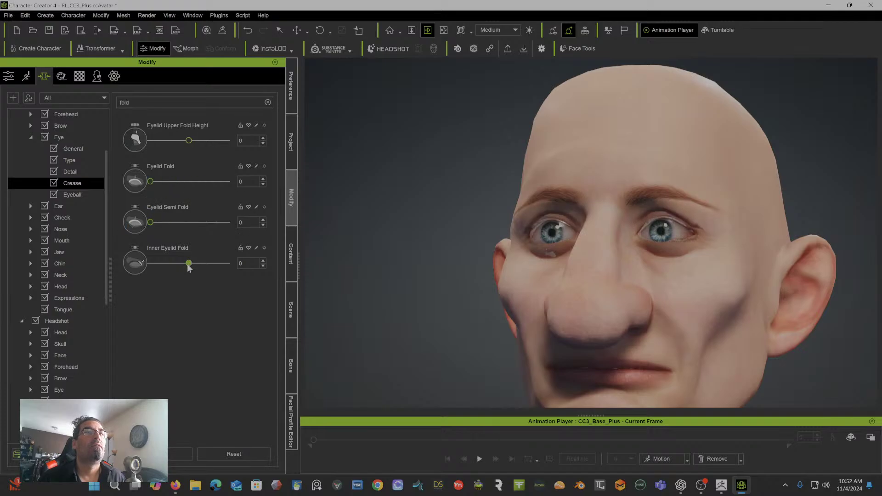
{"action": "left_click_drag", "start_coordinate": [189, 263], "coordinate": [128, 269]}
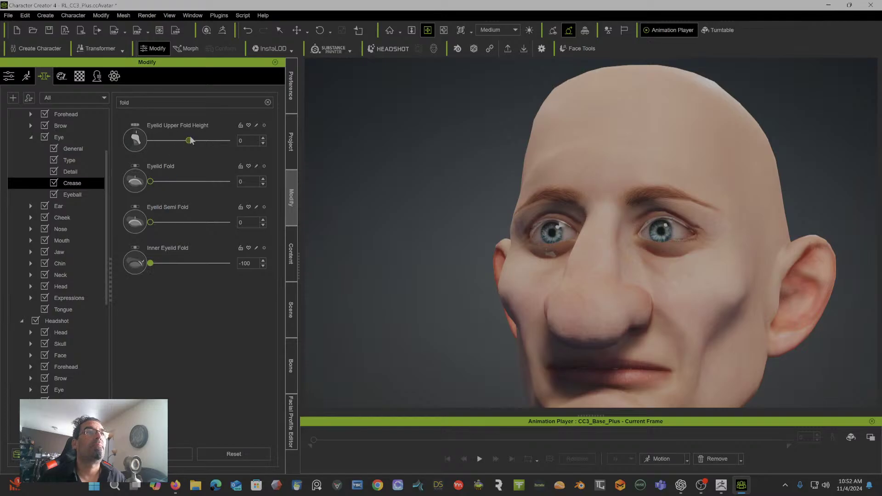
{"action": "mouse_move", "coordinate": [189, 142]}
{"action": "left_mouse_down"}
{"action": "mouse_move", "coordinate": [152, 142]}
{"action": "mouse_move", "coordinate": [195, 145]}
{"action": "left_mouse_up"}
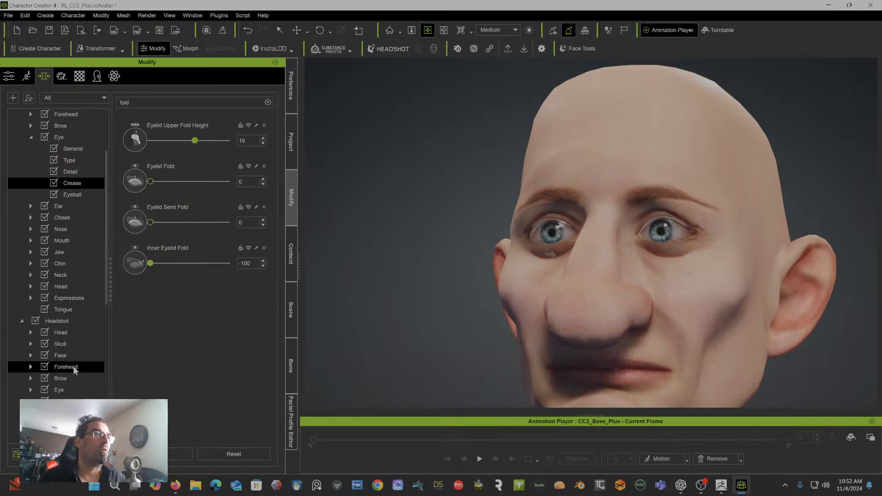
Step: In the Headshot Eye group, try Eyelid Upper Outer Fold at -100 and settle on -25
{"action": "left_click", "coordinate": [67, 392]}
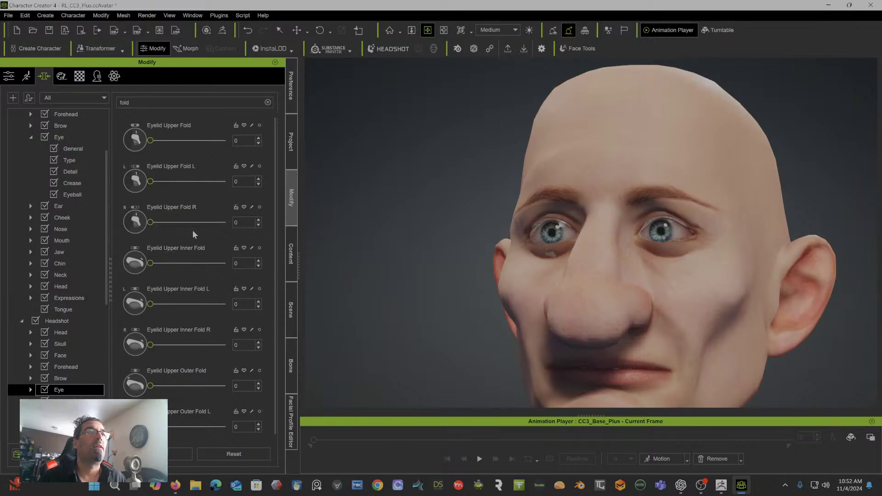
{"action": "scroll", "coordinate": [192, 229], "scroll_direction": "down", "scroll_amount": 1}
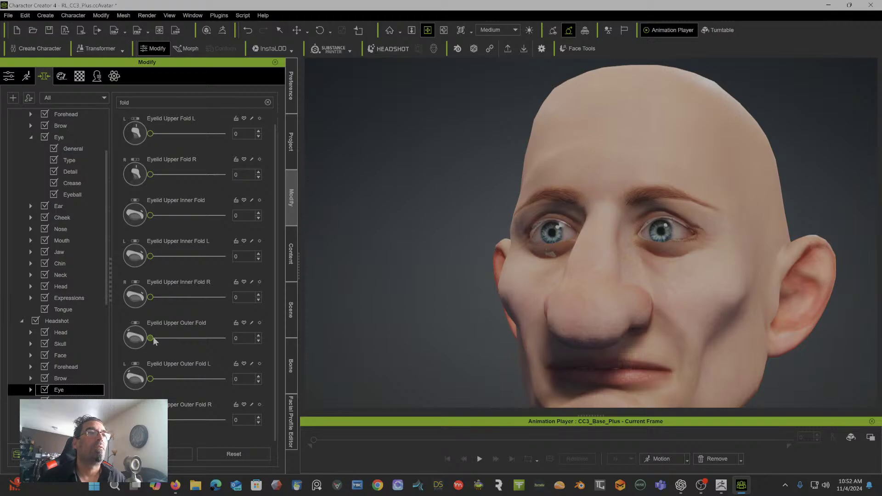
{"action": "left_click_drag", "start_coordinate": [150, 338], "coordinate": [129, 344]}
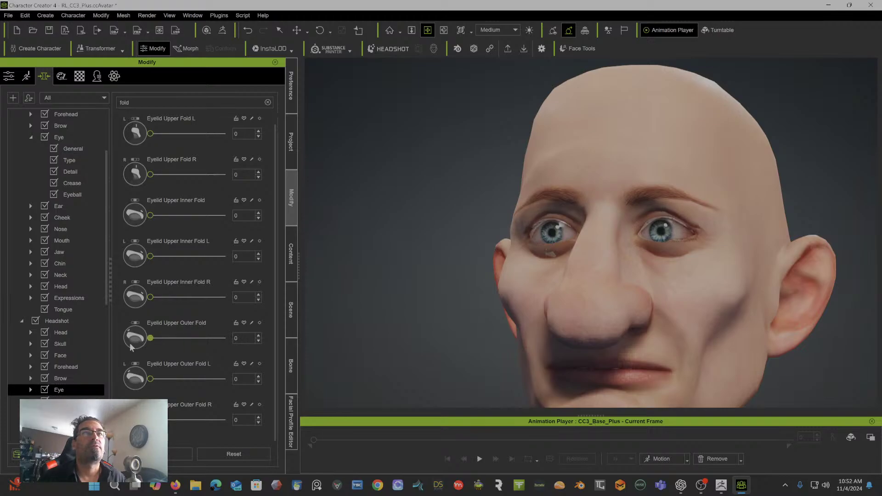
{"action": "left_click", "coordinate": [238, 338]}
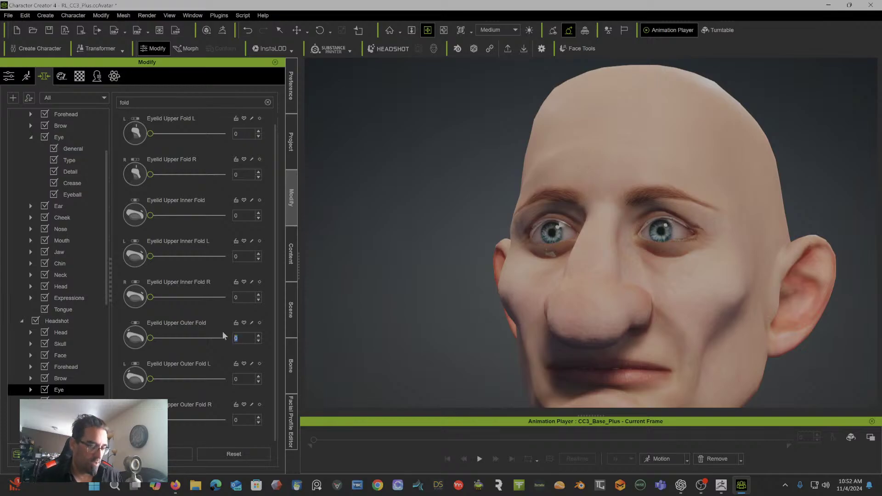
{"action": "type", "text": "-1"}
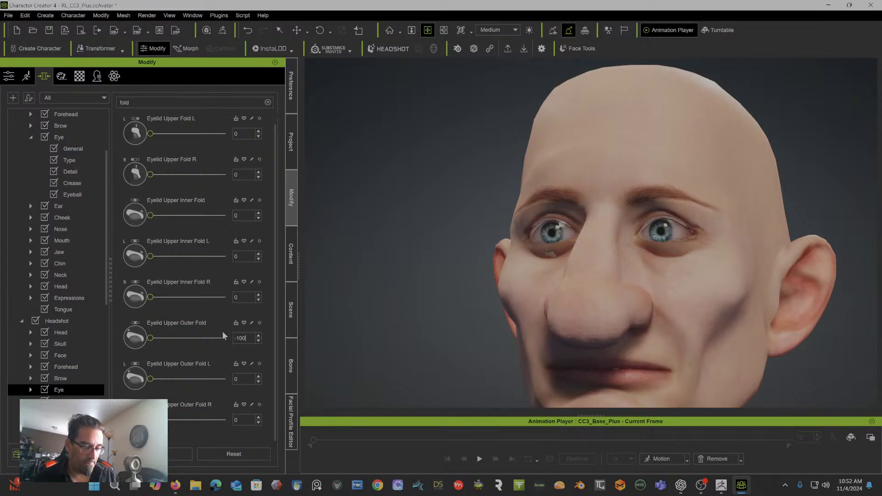
{"action": "type", "text": "00"}
{"action": "key", "text": "Return"}
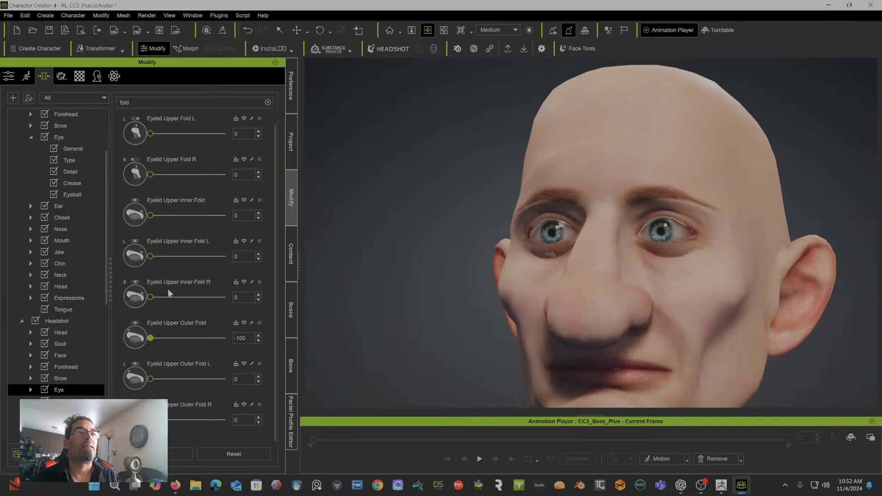
{"action": "left_click", "coordinate": [240, 338]}
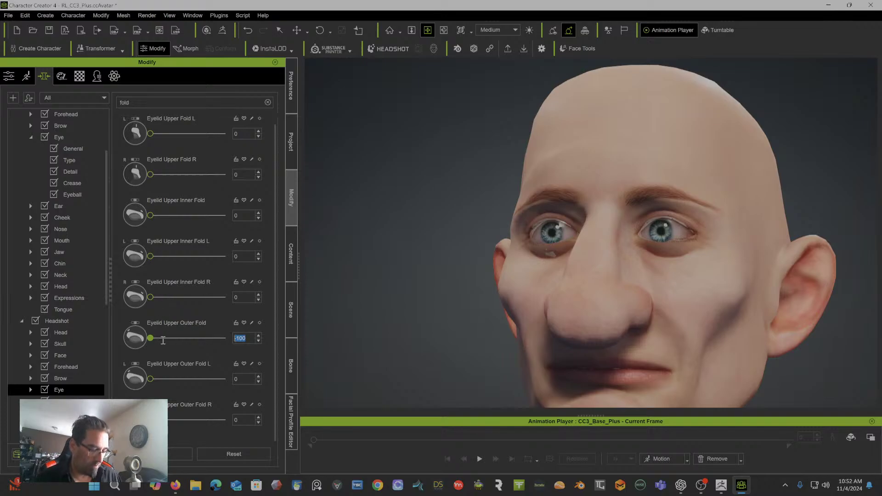
{"action": "type", "text": "-25"}
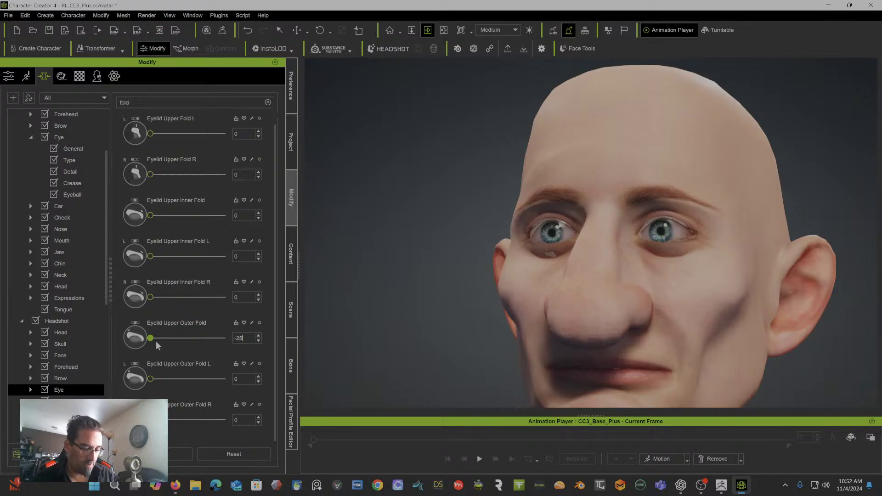
{"action": "key", "text": "Return"}
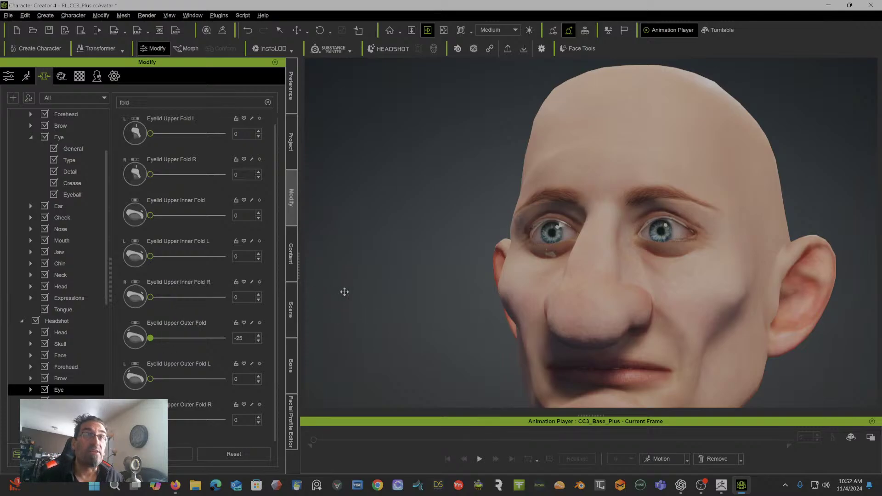
Step: Run Fix Eye Element from the character's general attributes and check the eyes from both sides
{"action": "right_click_drag", "start_coordinate": [411, 296], "coordinate": [570, 283]}
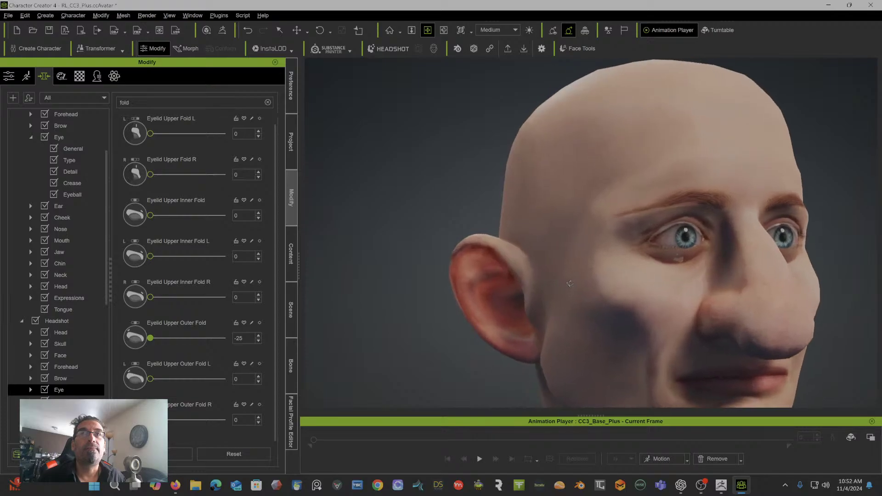
{"action": "left_click", "coordinate": [9, 76]}
{"action": "scroll", "coordinate": [127, 221], "scroll_direction": "up", "scroll_amount": 10}
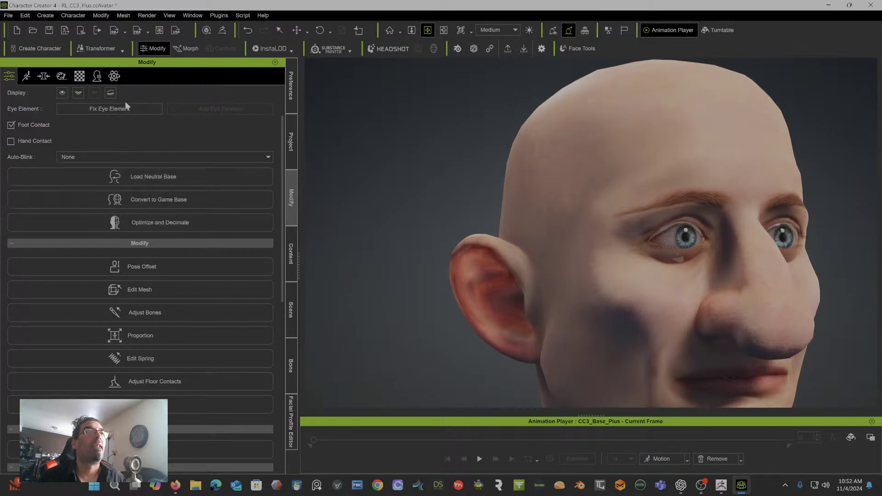
{"action": "left_click", "coordinate": [128, 109]}
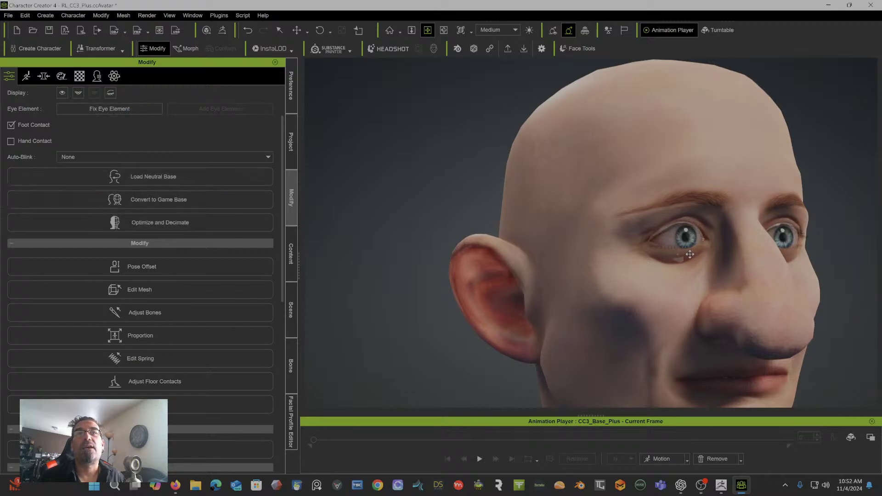
{"action": "left_click_drag", "start_coordinate": [611, 246], "coordinate": [301, 260]}
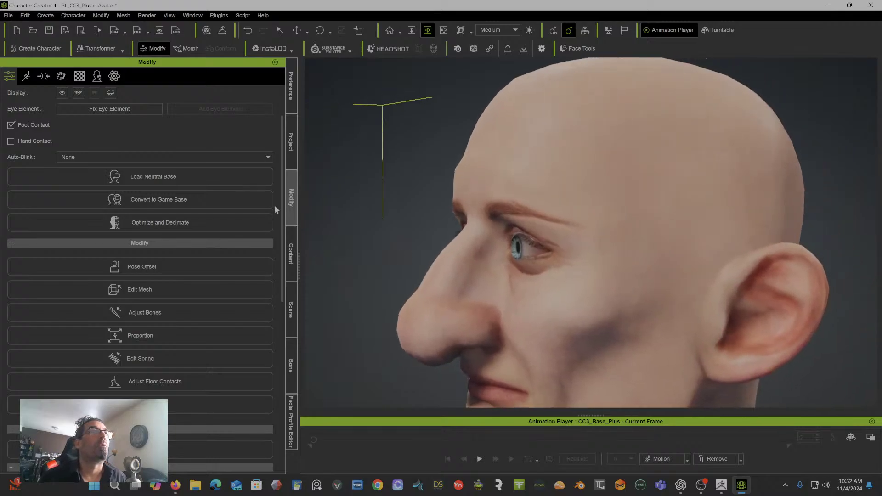
Step: Filter the Eyeball subgroup's morphs by "dep", set Eyeball Depth to 12 and check the eyes from the front
{"action": "left_click", "coordinate": [43, 77]}
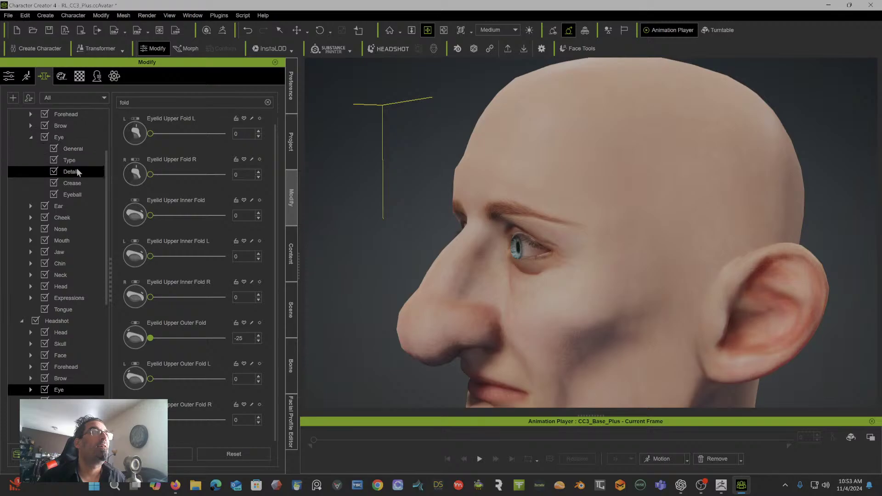
{"action": "left_click", "coordinate": [77, 194]}
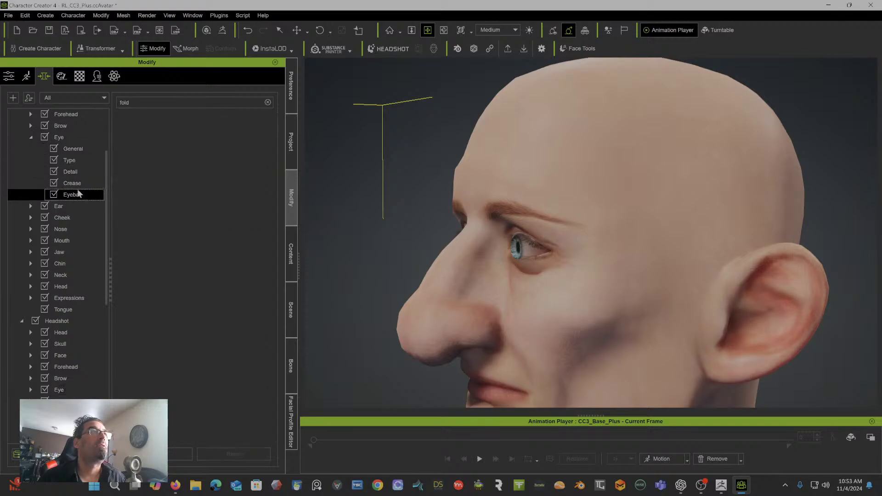
{"action": "left_click", "coordinate": [268, 102]}
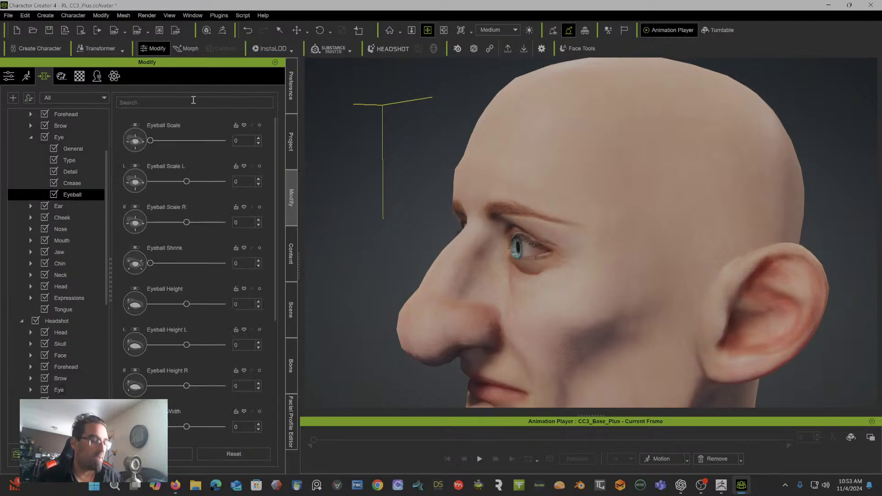
{"action": "type", "text": "dep"}
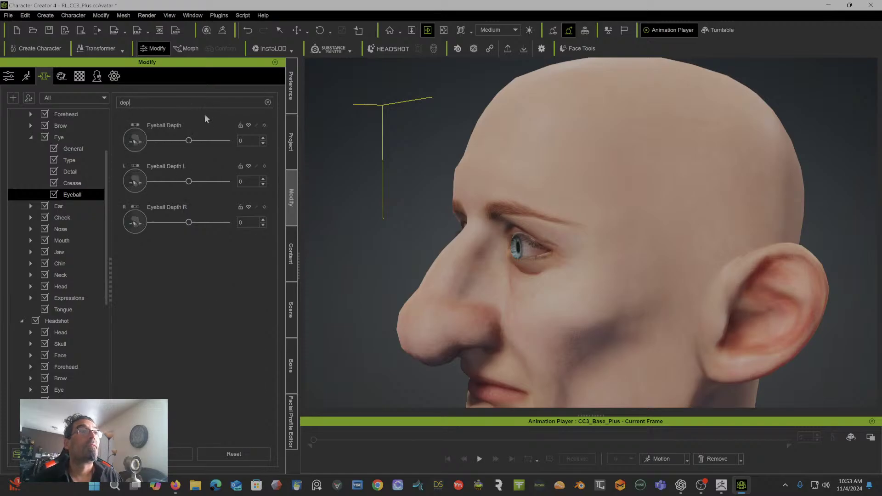
{"action": "mouse_move", "coordinate": [191, 144]}
{"action": "left_mouse_down"}
{"action": "mouse_move", "coordinate": [213, 145]}
{"action": "mouse_move", "coordinate": [194, 154]}
{"action": "left_mouse_up"}
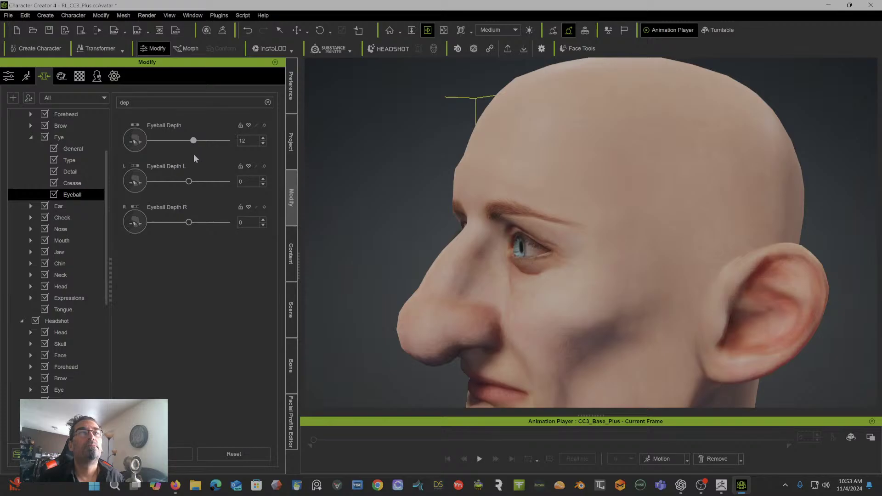
{"action": "right_click_drag", "start_coordinate": [374, 139], "coordinate": [557, 207]}
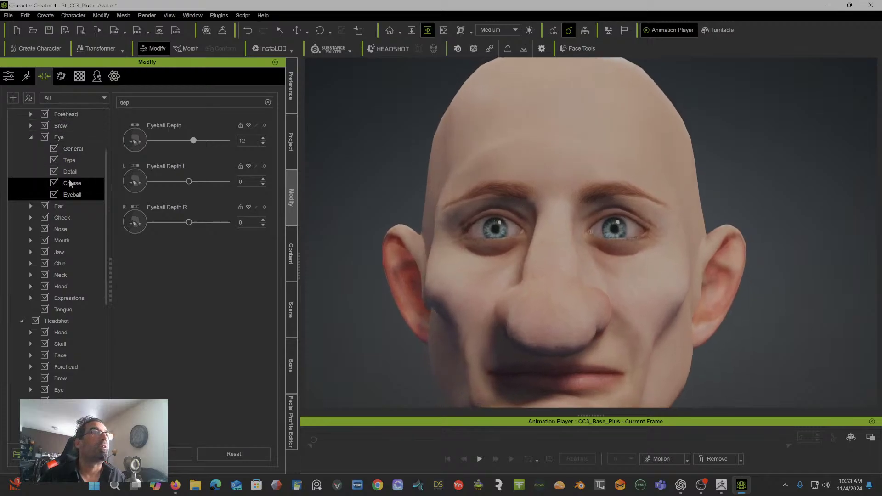
Step: In the Brow group outside Headshot, set Brow Center Depth to 100 and clear the search filter
{"action": "left_click", "coordinate": [70, 125]}
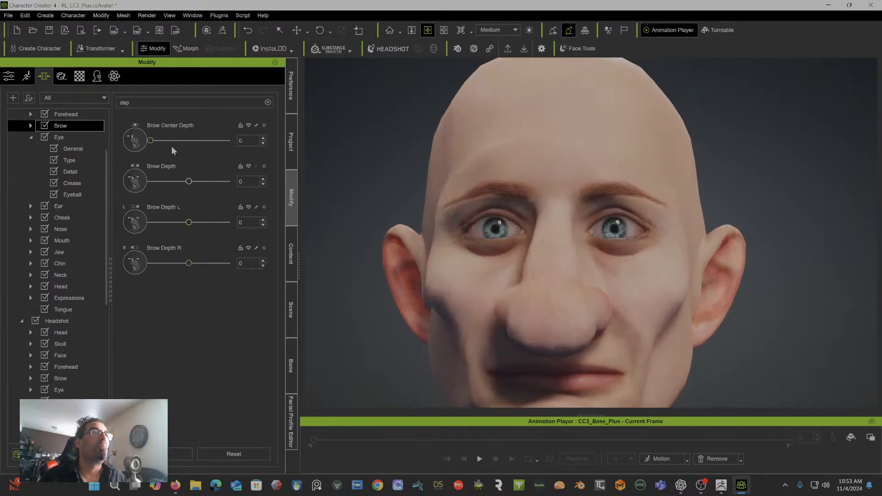
{"action": "left_click_drag", "start_coordinate": [152, 142], "coordinate": [231, 141]}
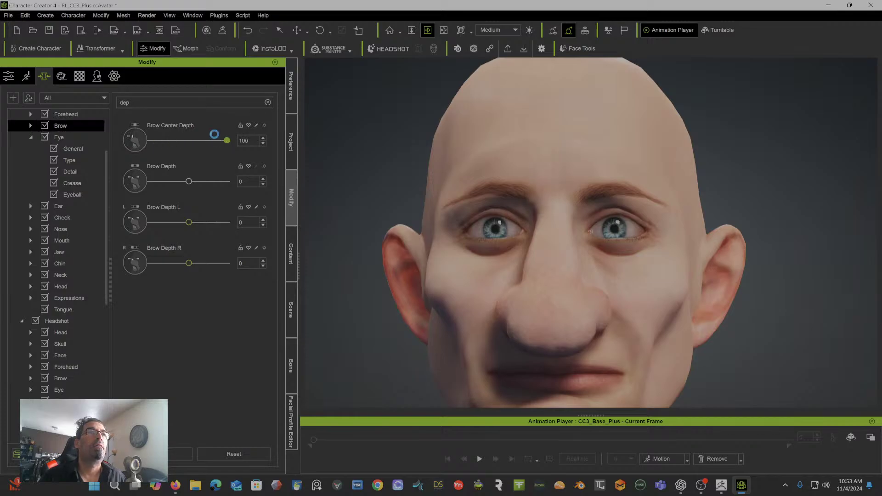
{"action": "left_click", "coordinate": [267, 102]}
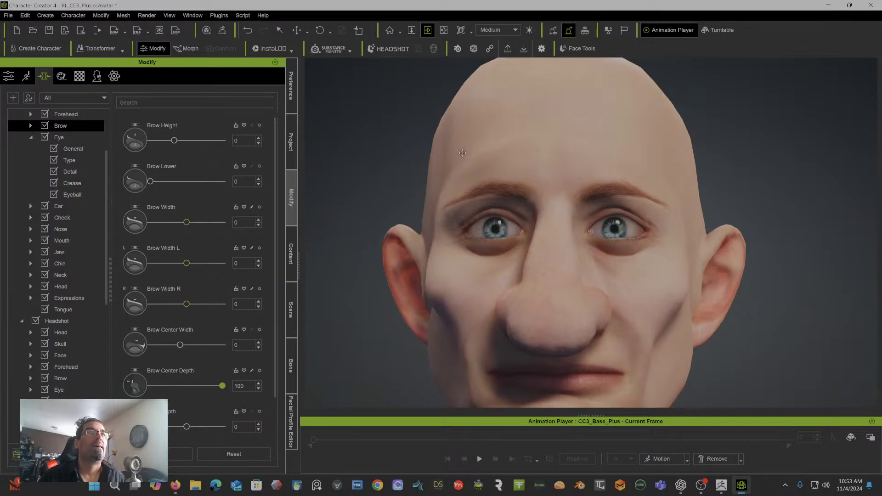
Step: Set Brow Width to 35 and check the brow from the side and front
{"action": "left_click_drag", "start_coordinate": [461, 152], "coordinate": [427, 166], "text": "alt"}
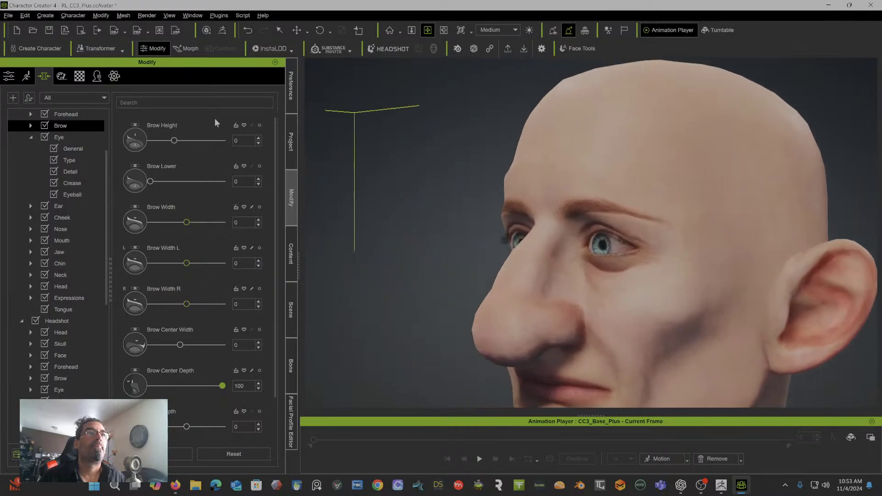
{"action": "mouse_move", "coordinate": [151, 181]}
{"action": "left_mouse_down"}
{"action": "mouse_move", "coordinate": [208, 178]}
{"action": "mouse_move", "coordinate": [141, 183]}
{"action": "left_mouse_up"}
{"action": "mouse_move", "coordinate": [187, 222]}
{"action": "left_mouse_down"}
{"action": "mouse_move", "coordinate": [147, 222]}
{"action": "mouse_move", "coordinate": [222, 222]}
{"action": "mouse_move", "coordinate": [200, 223]}
{"action": "left_mouse_up"}
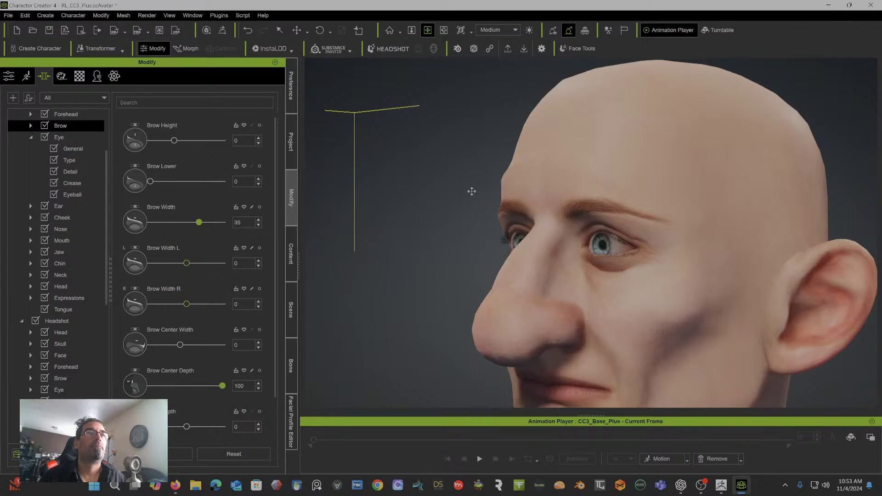
{"action": "right_click_drag", "start_coordinate": [471, 191], "coordinate": [597, 180]}
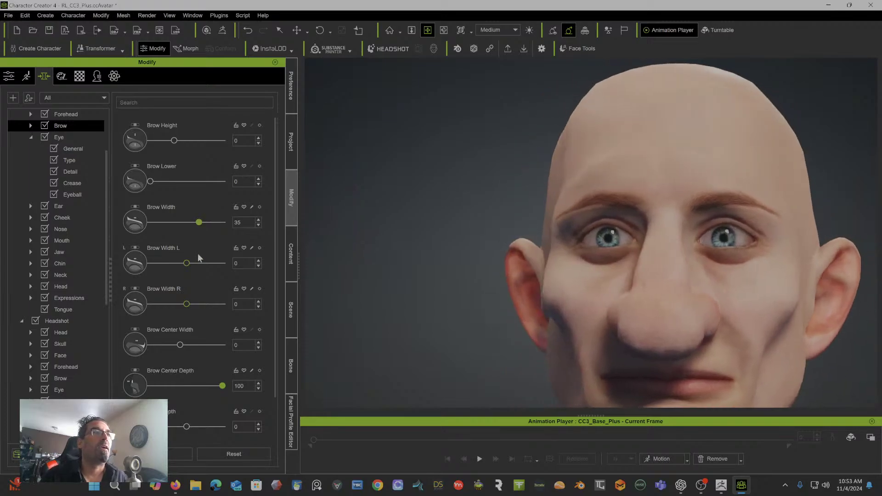
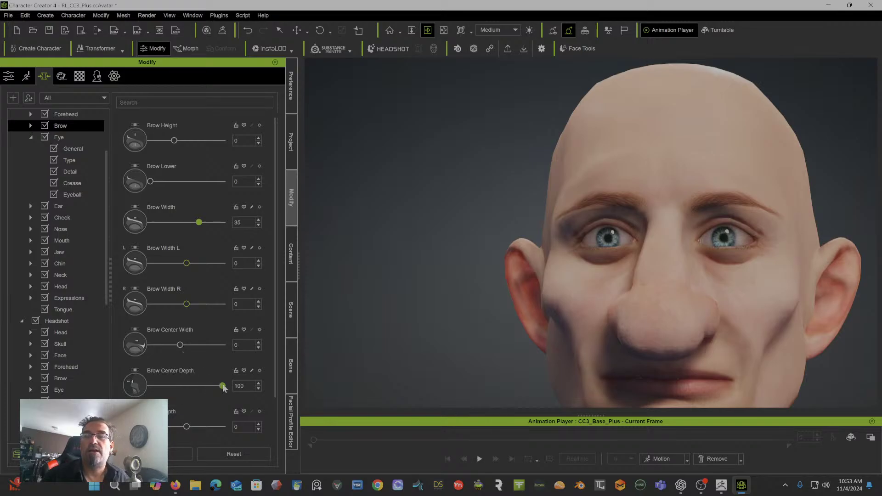
Step: Try lower Brow Center Depth values, return it to 100 and check the brow in profile
{"action": "left_click_drag", "start_coordinate": [184, 384], "coordinate": [146, 381]}
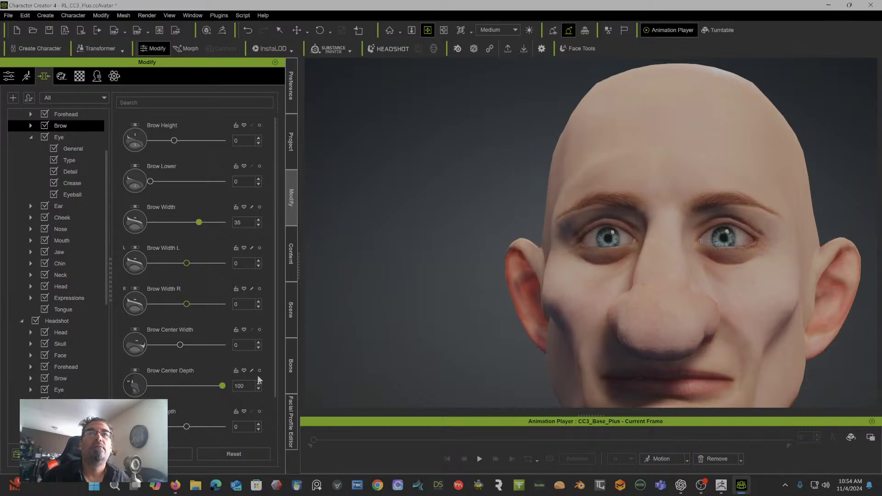
{"action": "scroll", "coordinate": [188, 318], "scroll_direction": "down", "scroll_amount": 3}
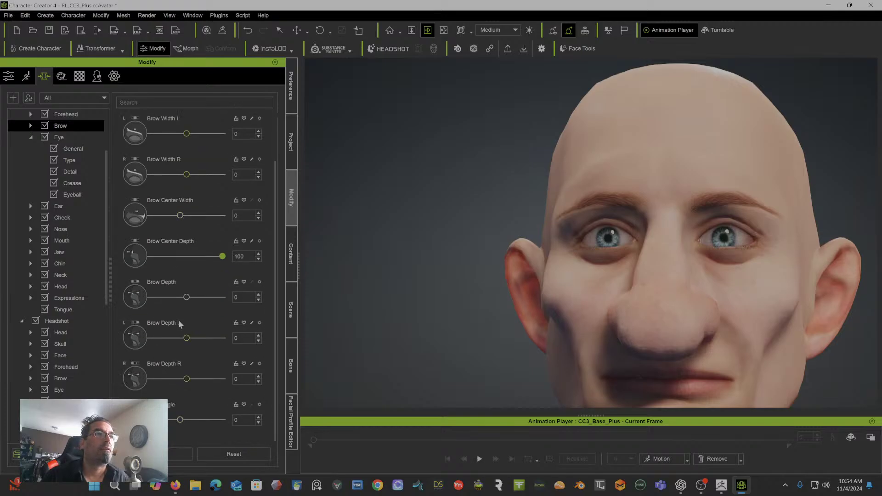
{"action": "right_click_drag", "start_coordinate": [535, 282], "coordinate": [321, 281]}
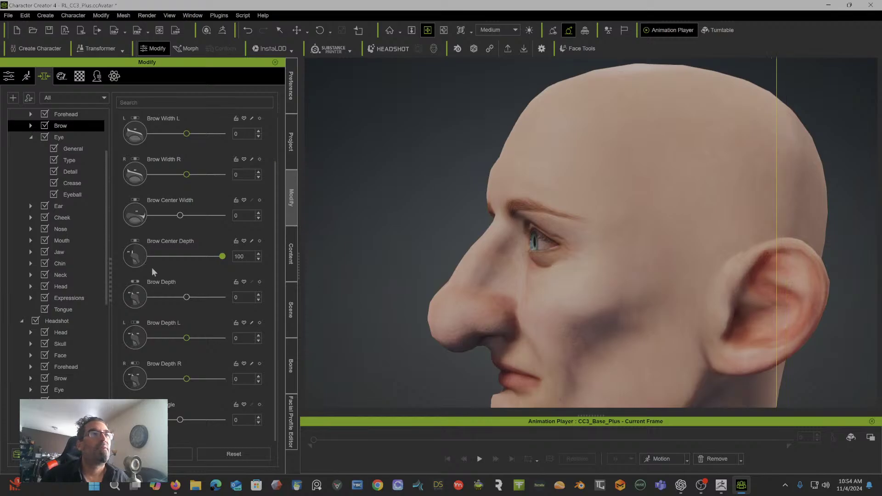
Step: Set Brow Depth to -75 and bring the lower face and chin into view in profile
{"action": "left_click_drag", "start_coordinate": [186, 298], "coordinate": [155, 299]}
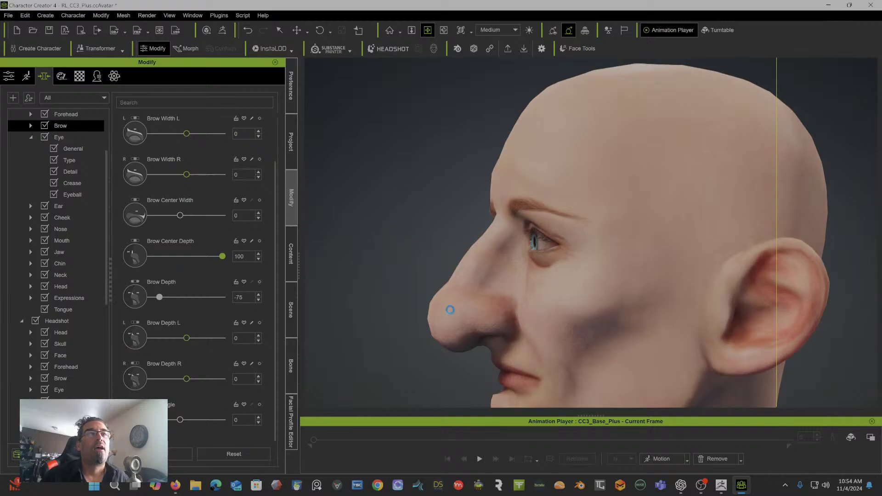
{"action": "left_click_drag", "start_coordinate": [454, 402], "coordinate": [458, 387]}
{"action": "left_click_drag", "start_coordinate": [452, 355], "coordinate": [431, 273]}
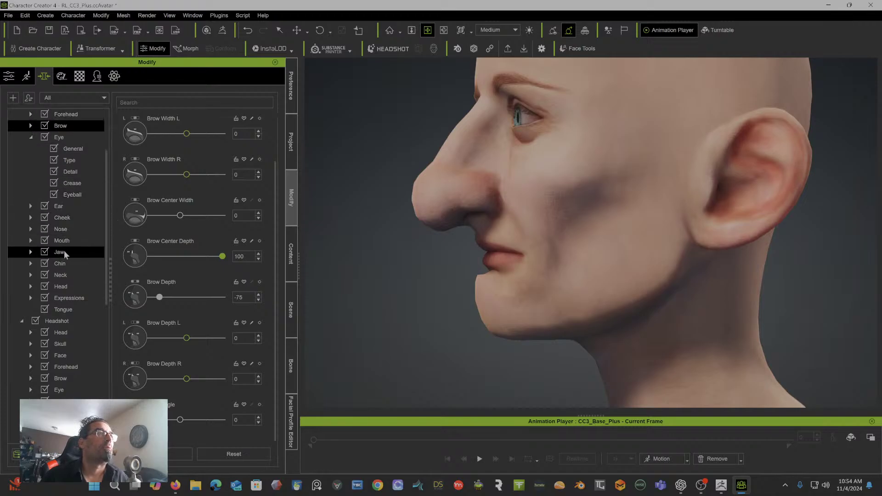
Step: Filter the Chin group's morphs by "dep", set Chin Depth A to -13 and clear the search filter
{"action": "left_click", "coordinate": [59, 264]}
{"action": "left_click", "coordinate": [191, 102]}
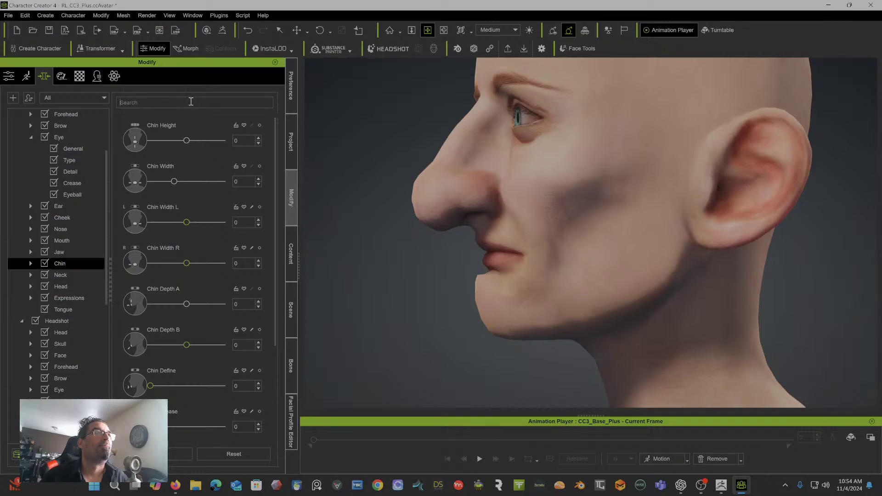
{"action": "type", "text": "de"}
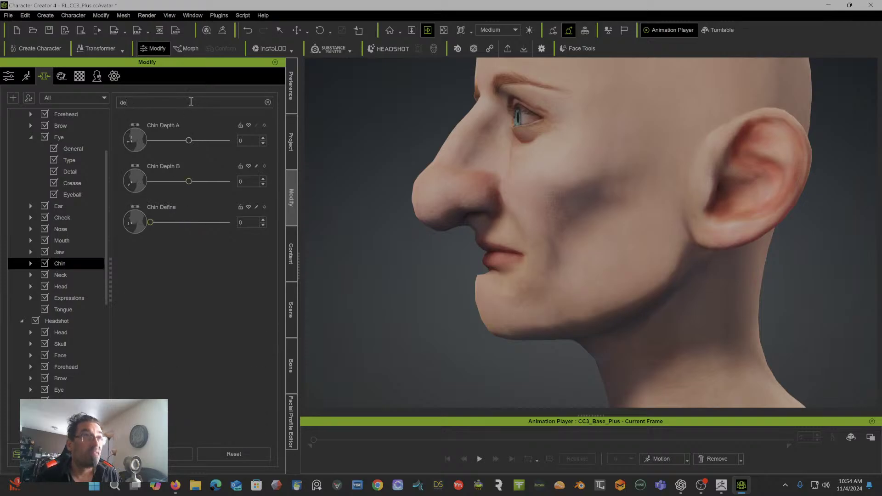
{"action": "type", "text": "p"}
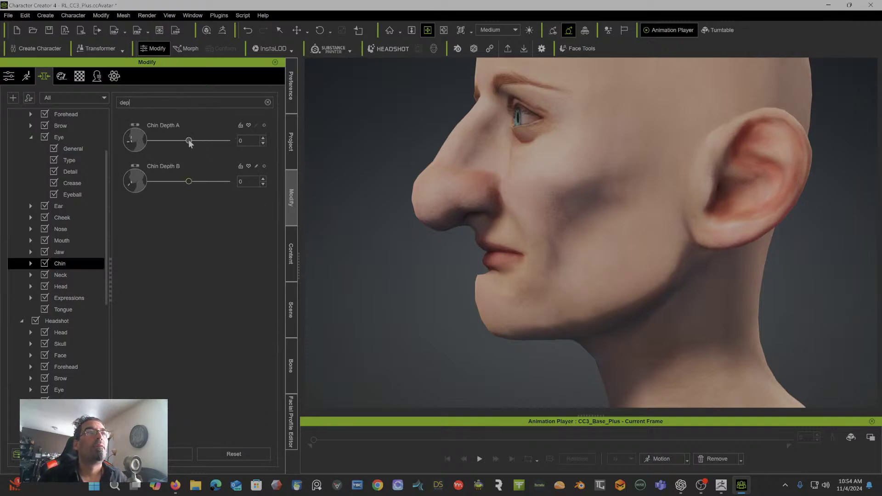
{"action": "mouse_move", "coordinate": [189, 143]}
{"action": "left_mouse_down"}
{"action": "mouse_move", "coordinate": [162, 142]}
{"action": "mouse_move", "coordinate": [184, 145]}
{"action": "left_mouse_up"}
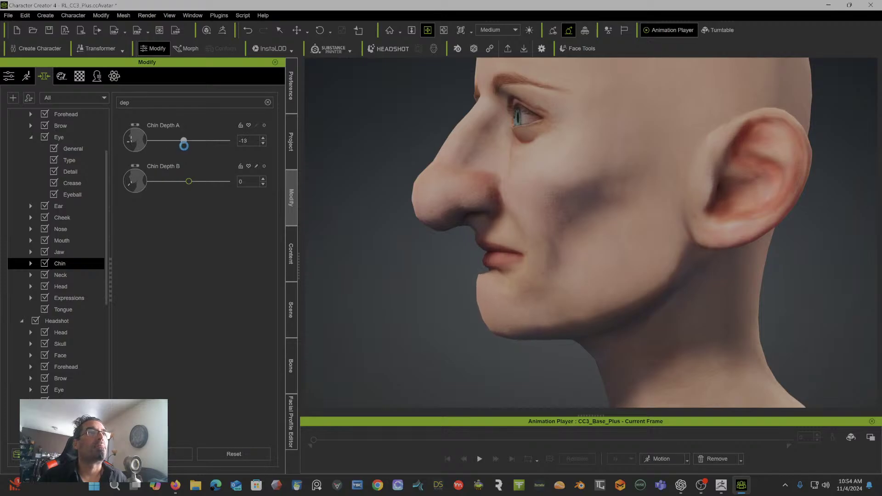
{"action": "left_click", "coordinate": [267, 102]}
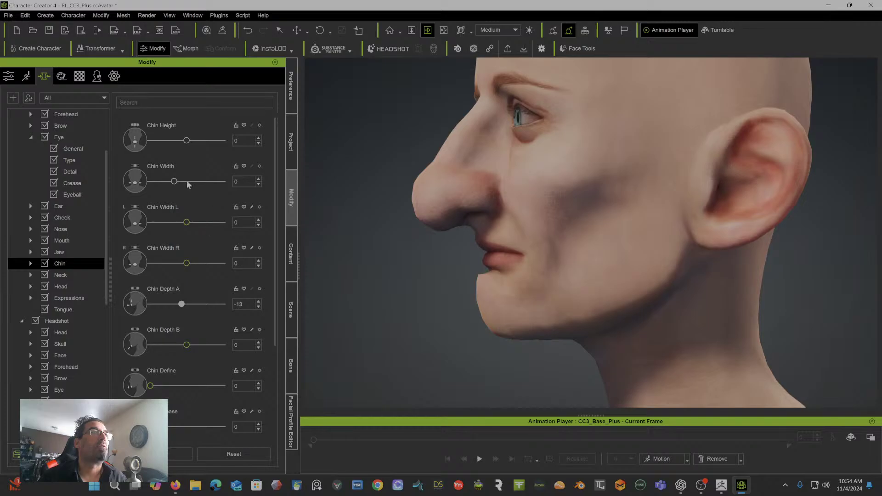
Step: Try lowering Chin Define below its slider minimum and set Chin Depth B to -1
{"action": "scroll", "coordinate": [185, 283], "scroll_direction": "down", "scroll_amount": 2}
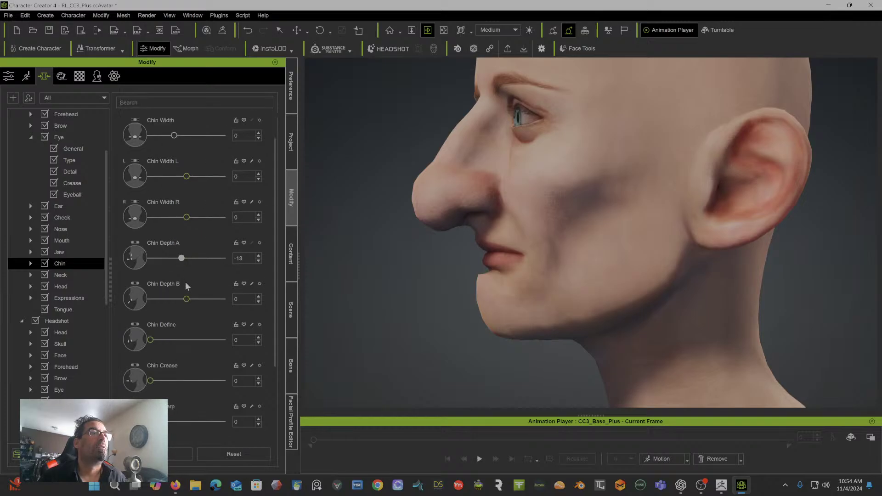
{"action": "scroll", "coordinate": [193, 309], "scroll_direction": "down", "scroll_amount": 2}
{"action": "scroll", "coordinate": [187, 329], "scroll_direction": "down", "scroll_amount": 3}
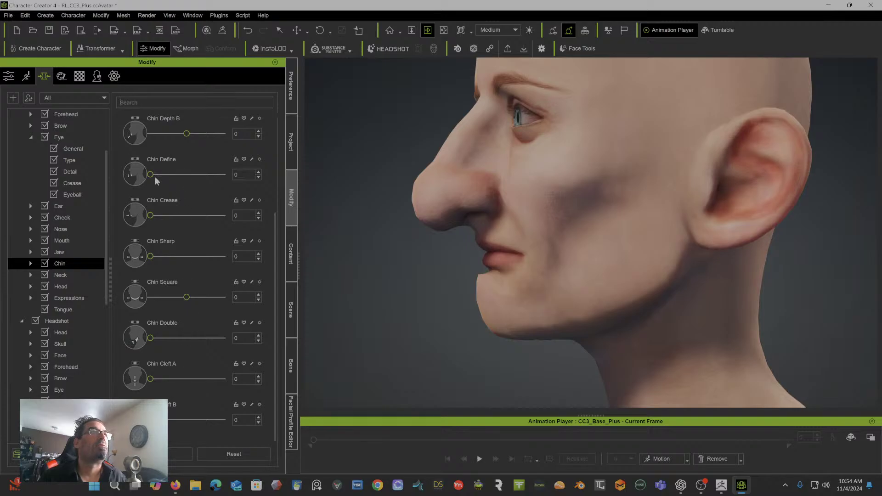
{"action": "left_click_drag", "start_coordinate": [151, 176], "coordinate": [128, 183]}
{"action": "mouse_move", "coordinate": [190, 133]}
{"action": "left_mouse_down"}
{"action": "mouse_move", "coordinate": [171, 134]}
{"action": "mouse_move", "coordinate": [186, 134]}
{"action": "left_mouse_up"}
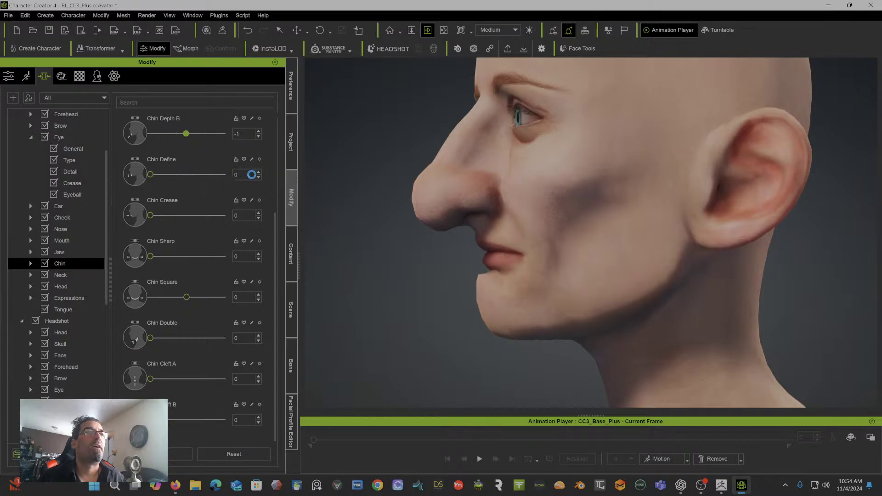
Step: Try a Chin Define value of -100
{"action": "left_click", "coordinate": [248, 174]}
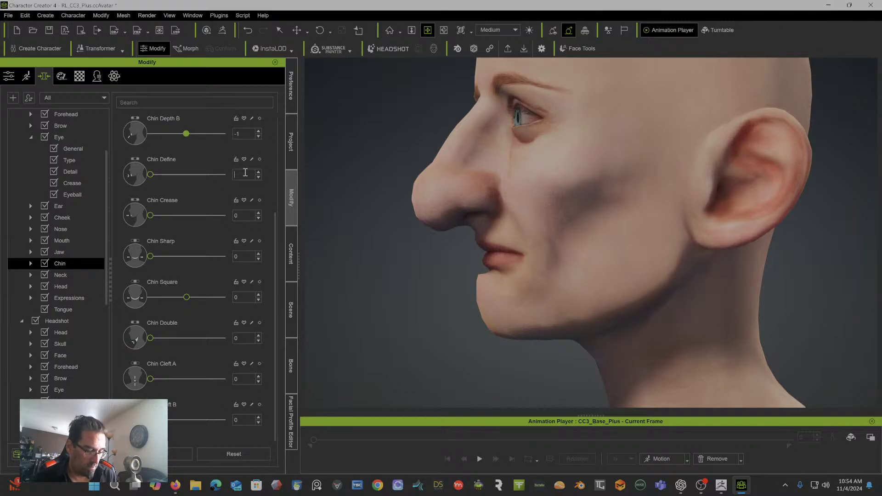
{"action": "type", "text": "-100"}
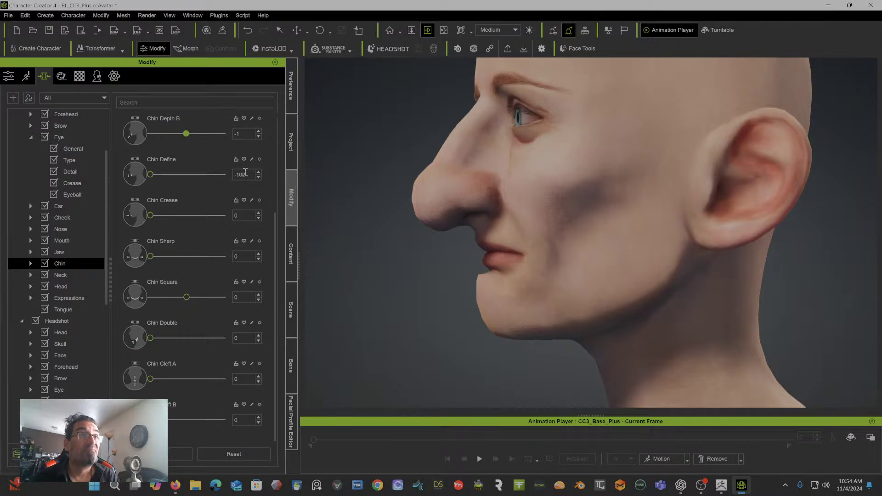
{"action": "key", "text": "Return"}
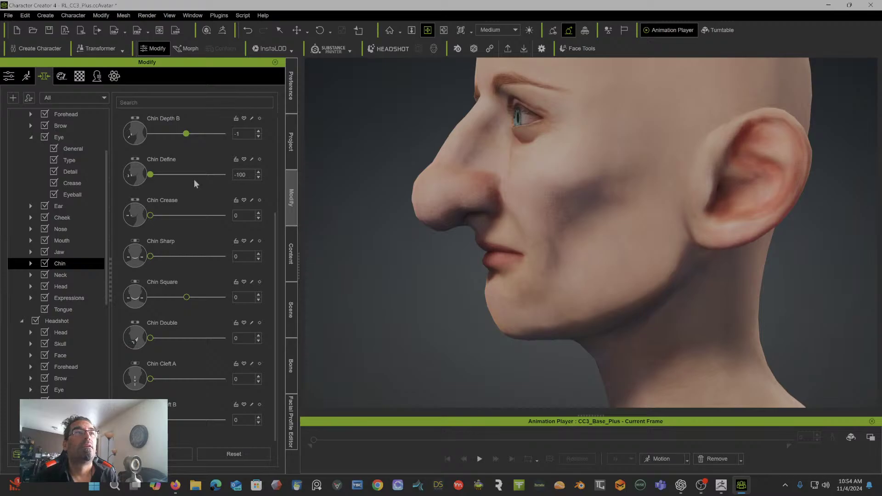
Step: Set Chin Define to -50 and check the whole head from a three-quarter angle
{"action": "left_click_drag", "start_coordinate": [250, 174], "coordinate": [191, 174]}
{"action": "type", "text": "-"}
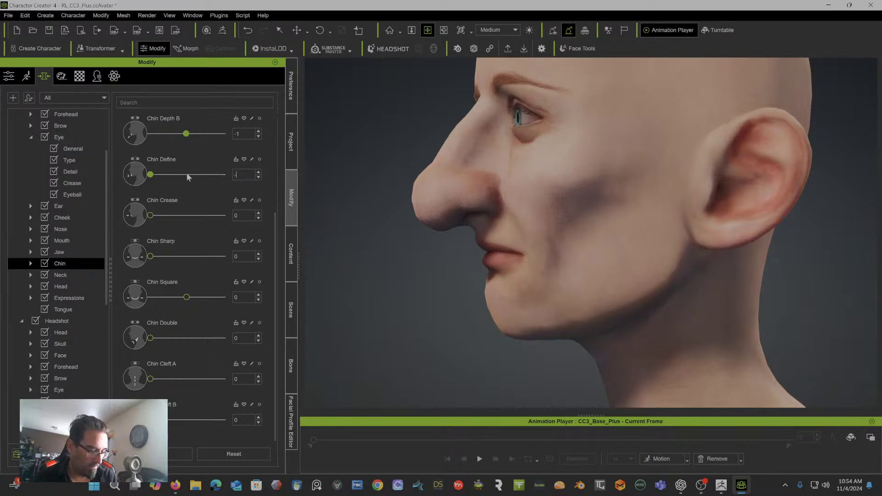
{"action": "type", "text": "50"}
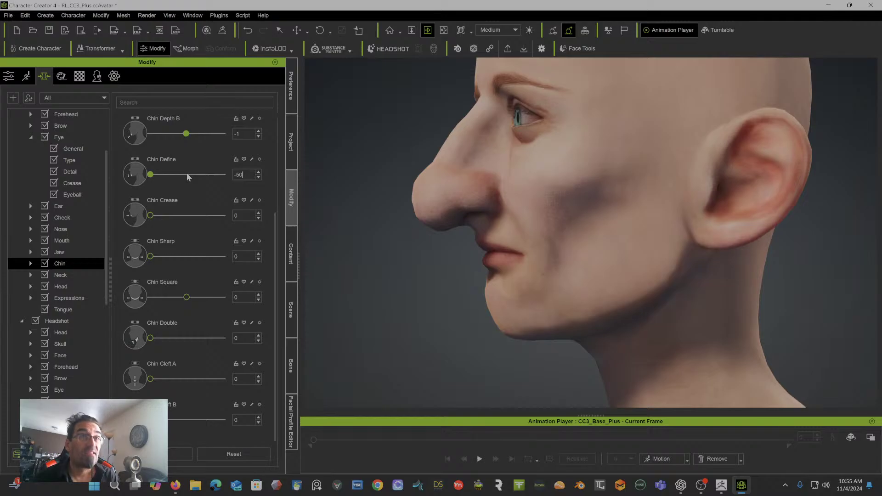
{"action": "key", "text": "Return"}
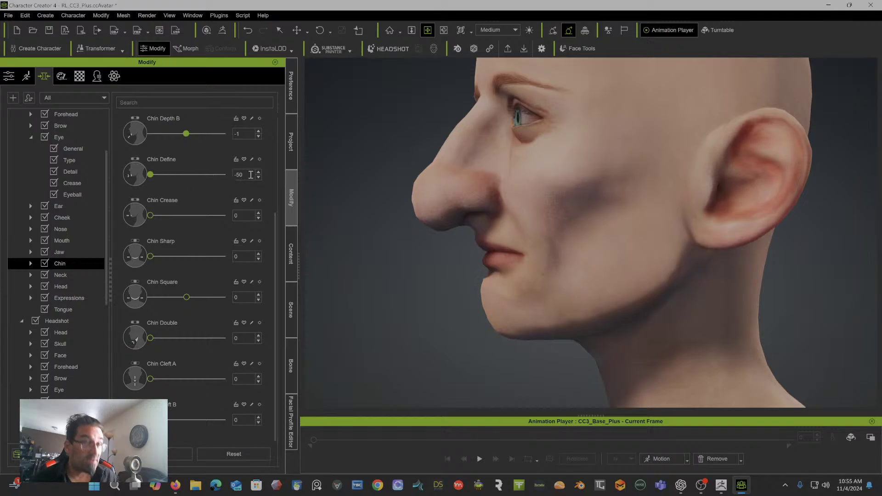
{"action": "right_click_drag", "start_coordinate": [384, 216], "coordinate": [546, 281]}
{"action": "scroll", "coordinate": [640, 259], "scroll_direction": "down", "scroll_amount": 5}
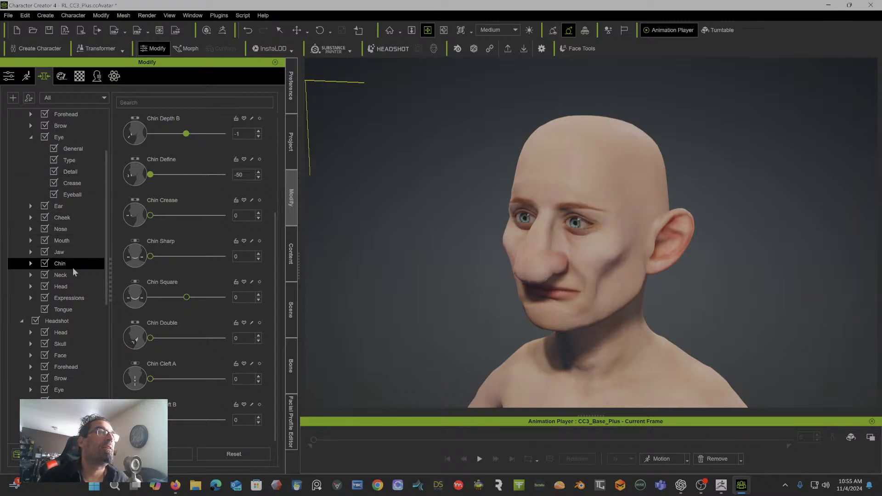
Step: In the Eye group outside Headshot, filter the morphs by "ang", set Eye Angle to -100 and check the face from the front
{"action": "left_click", "coordinate": [76, 137]}
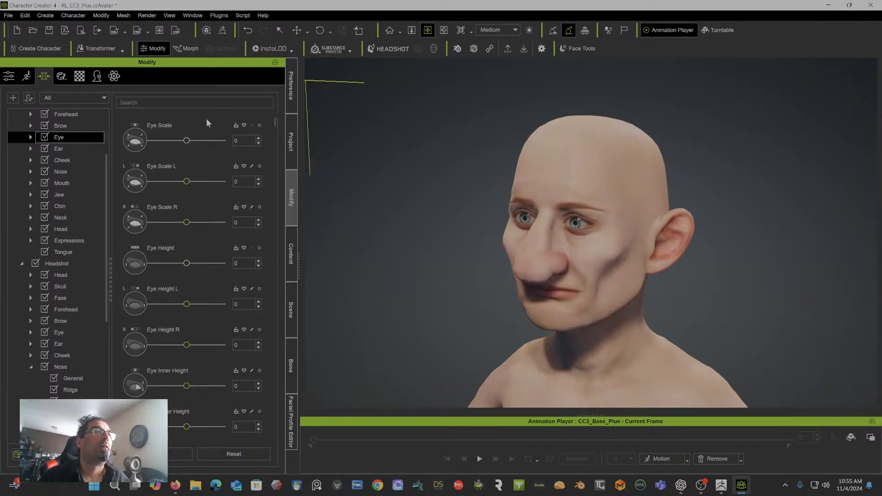
{"action": "left_click", "coordinate": [192, 101]}
{"action": "type", "text": "ang"}
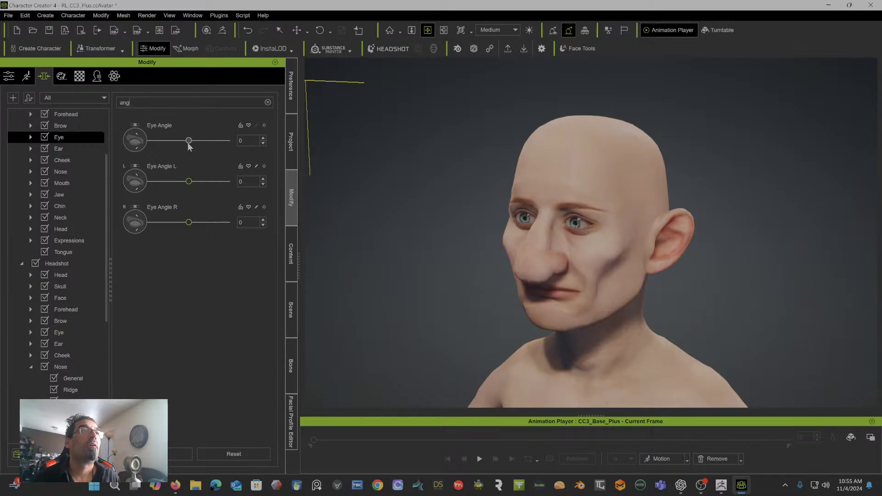
{"action": "left_click_drag", "start_coordinate": [164, 141], "coordinate": [128, 150]}
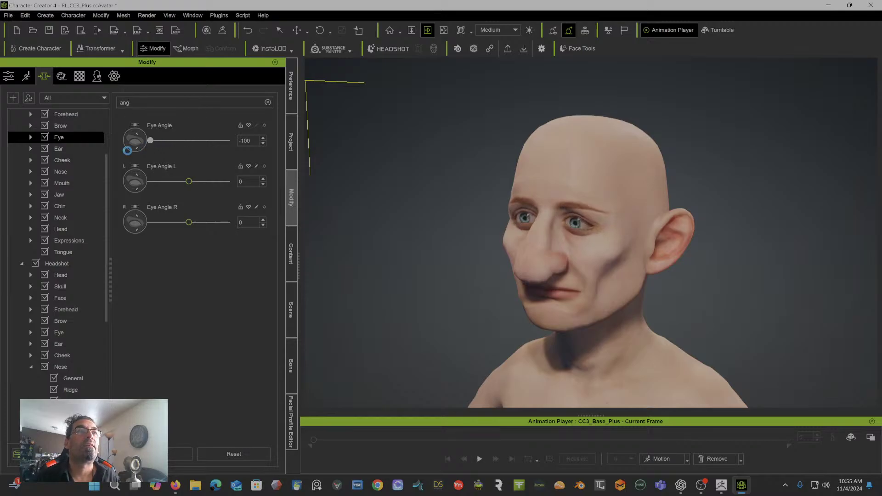
{"action": "right_click_drag", "start_coordinate": [391, 179], "coordinate": [441, 196]}
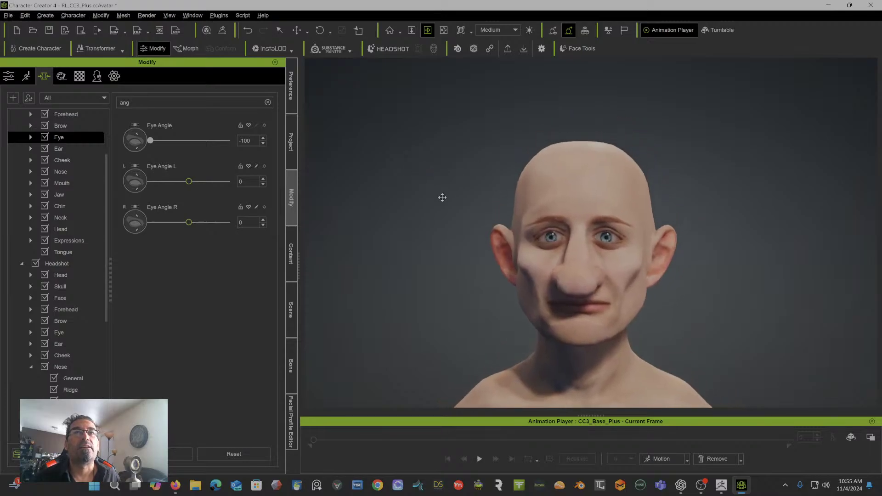
{"action": "left_click", "coordinate": [155, 100]}
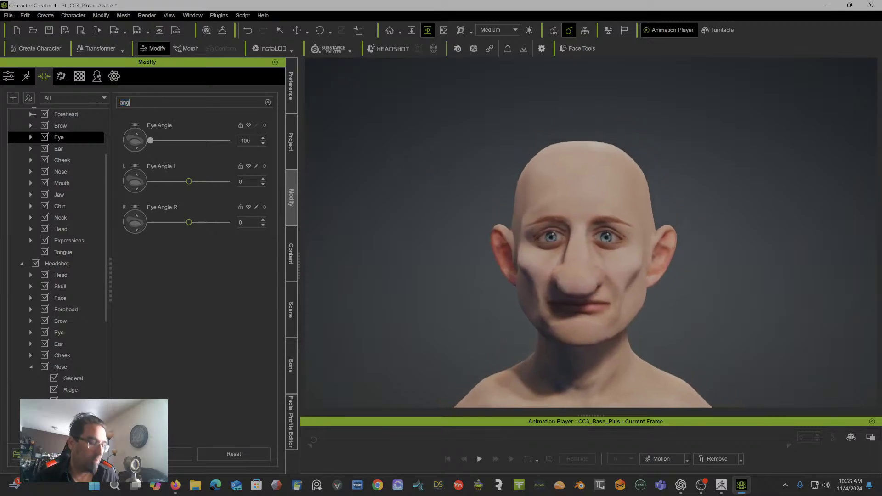
{"action": "type", "text": "heigh"}
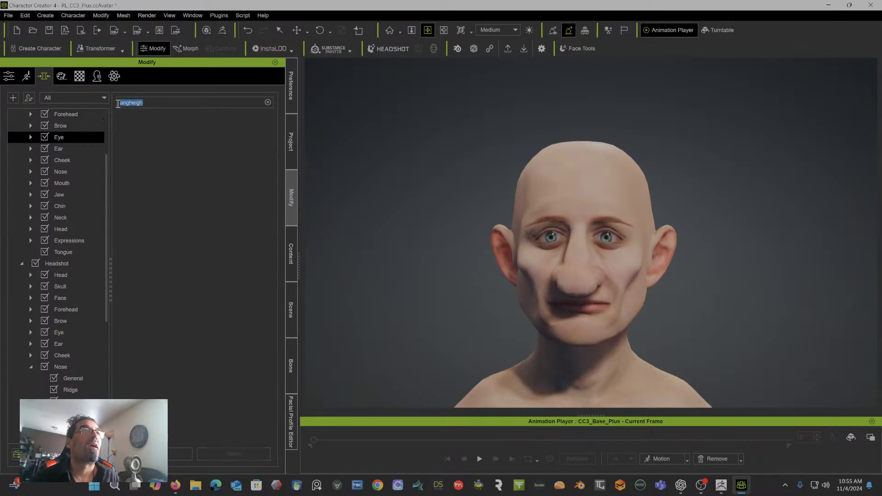
{"action": "left_click", "coordinate": [98, 101]}
{"action": "key", "text": "e"}
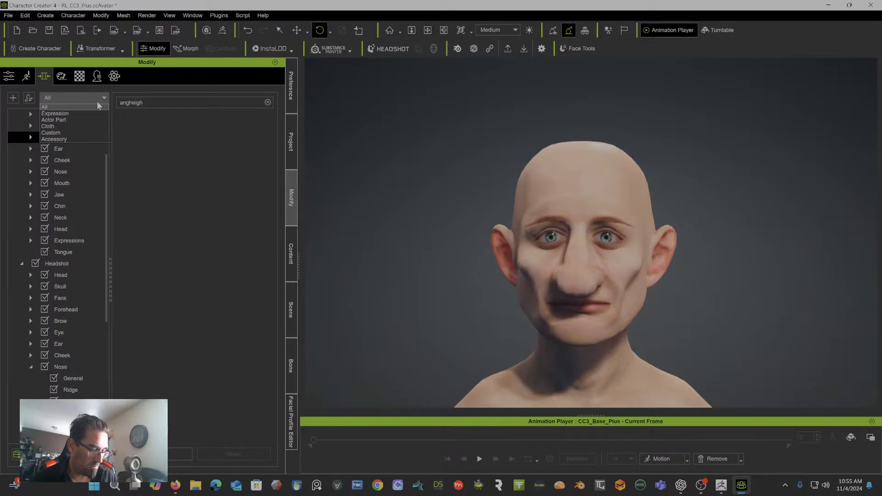
{"action": "key", "text": "h"}
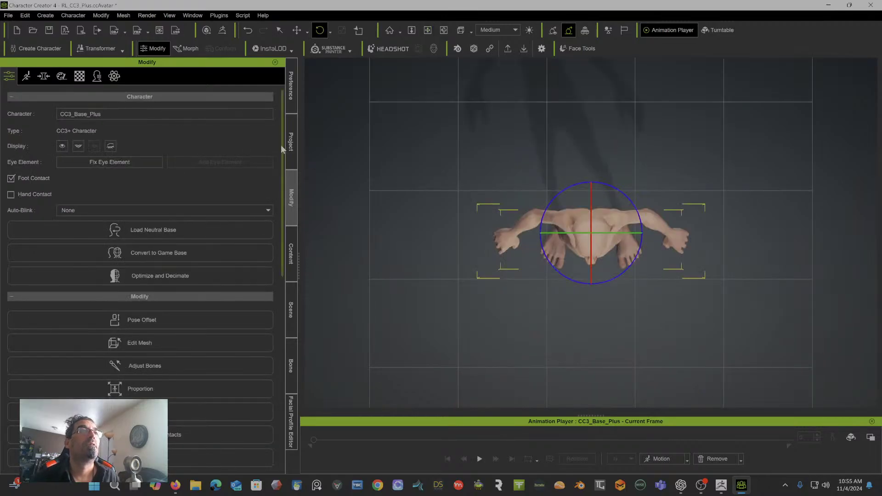
Step: Return to the morph settings, restore the Face camera view and check the head from a three-quarter angle
{"action": "left_click", "coordinate": [47, 77]}
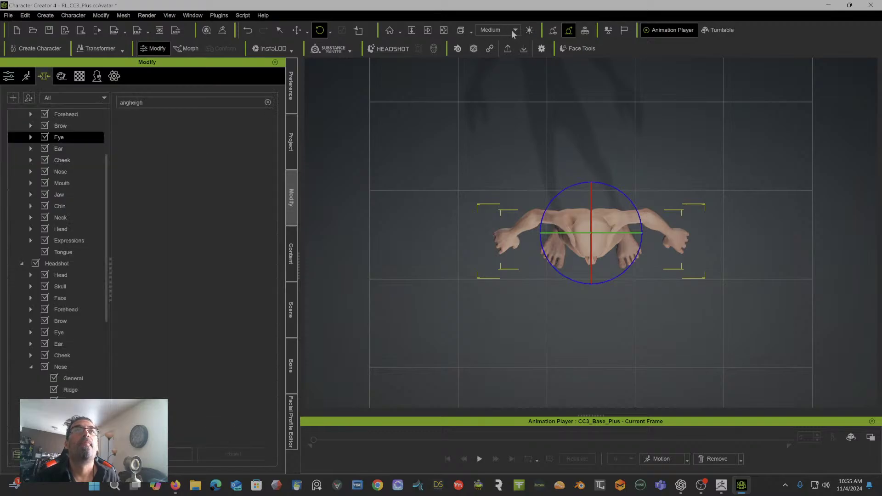
{"action": "left_click", "coordinate": [471, 31]}
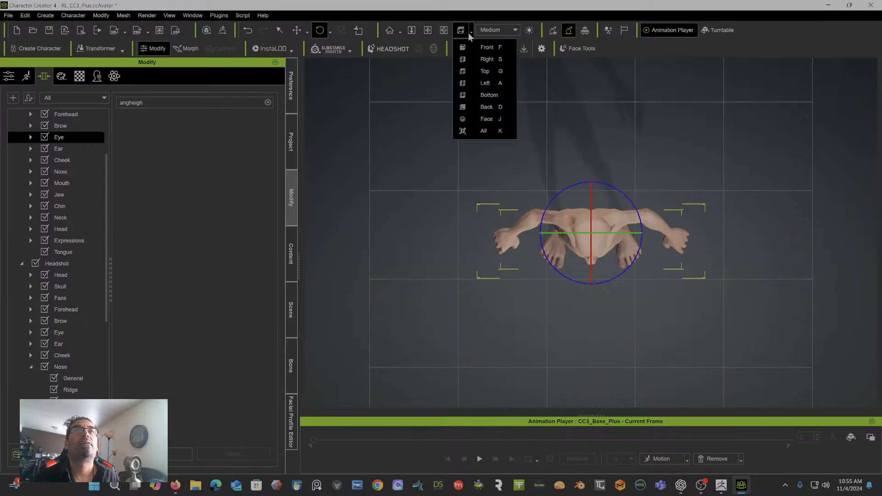
{"action": "left_click", "coordinate": [487, 119]}
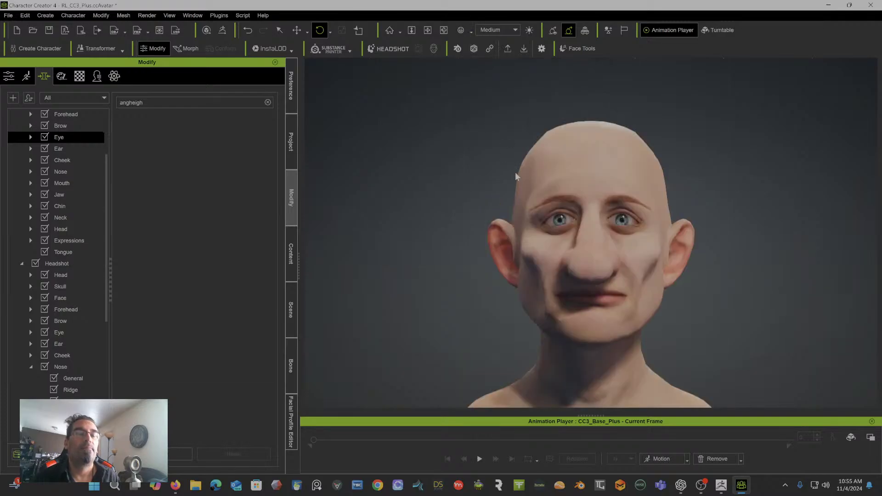
{"action": "left_click_drag", "start_coordinate": [522, 166], "coordinate": [443, 181]}
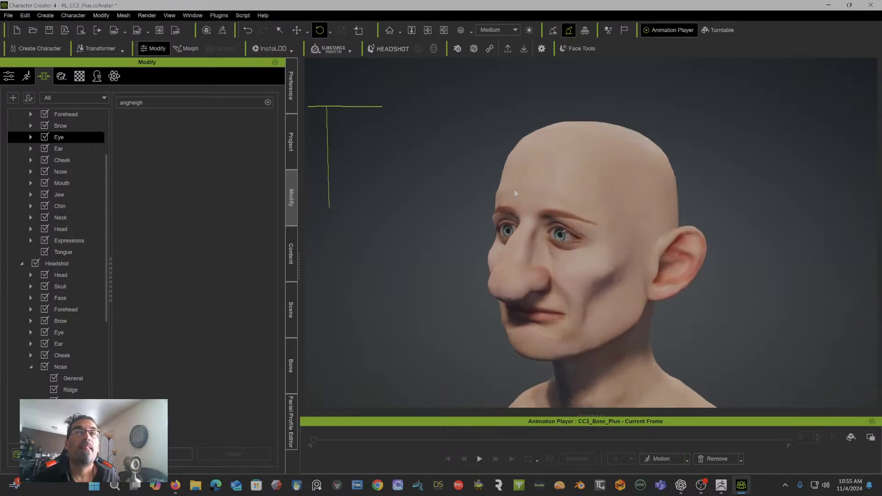
{"action": "scroll", "coordinate": [510, 186], "scroll_direction": "up", "scroll_amount": 5}
{"action": "scroll", "coordinate": [509, 186], "scroll_direction": "down", "scroll_amount": 5}
{"action": "right_click_drag", "start_coordinate": [508, 186], "coordinate": [513, 167]}
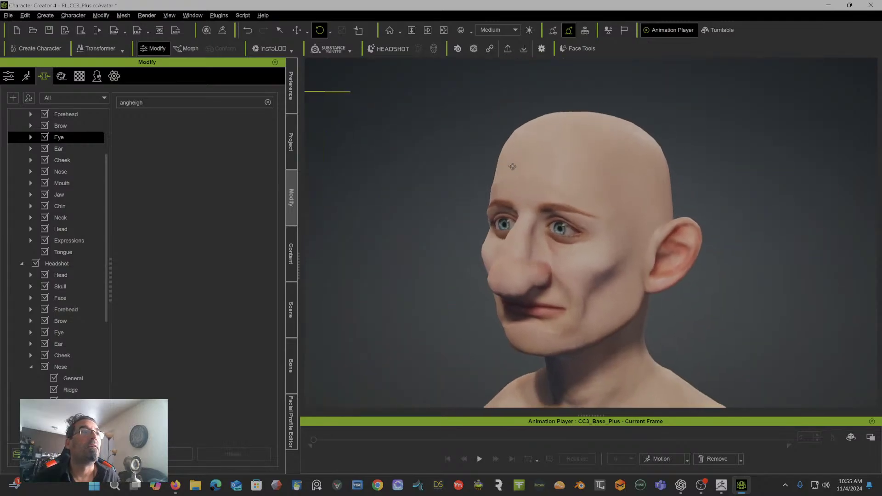
Step: Replace the Eye morph filter with "hei", set Eye Height to -47 and check the face from the front
{"action": "left_click", "coordinate": [268, 102]}
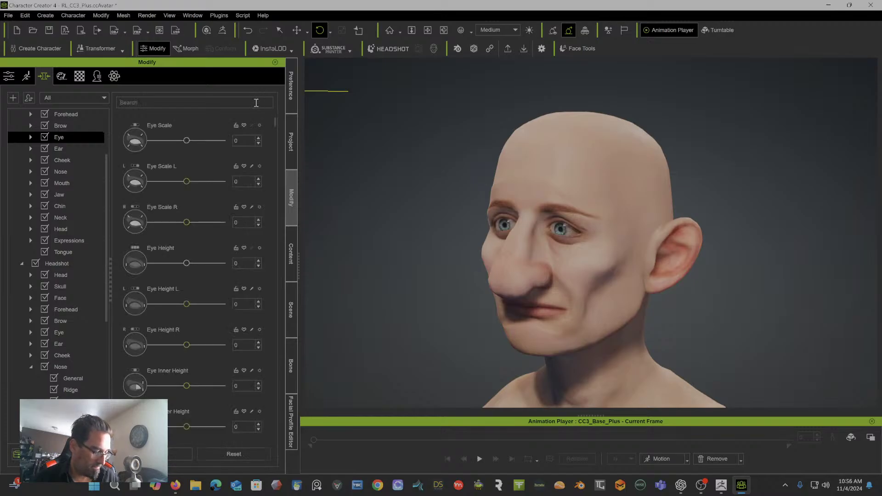
{"action": "type", "text": "hei"}
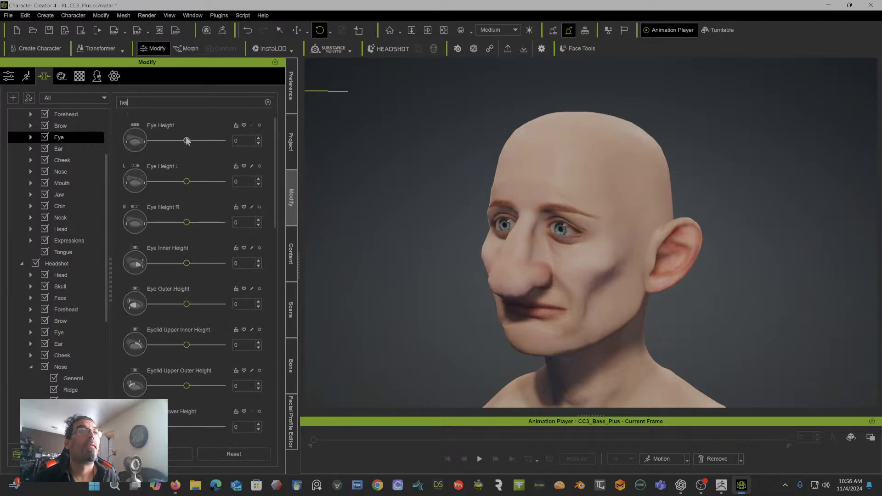
{"action": "mouse_move", "coordinate": [186, 140]}
{"action": "left_mouse_down"}
{"action": "mouse_move", "coordinate": [139, 141]}
{"action": "mouse_move", "coordinate": [177, 140]}
{"action": "mouse_move", "coordinate": [156, 146]}
{"action": "mouse_move", "coordinate": [169, 141]}
{"action": "left_mouse_up"}
{"action": "right_click_drag", "start_coordinate": [356, 140], "coordinate": [442, 126]}
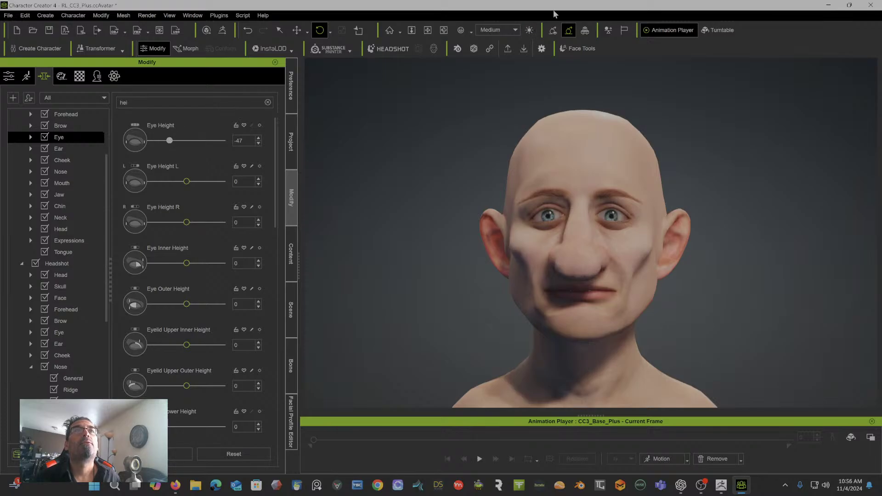
Step: Switch the viewport render quality to Quick Mode
{"action": "left_click", "coordinate": [513, 32]}
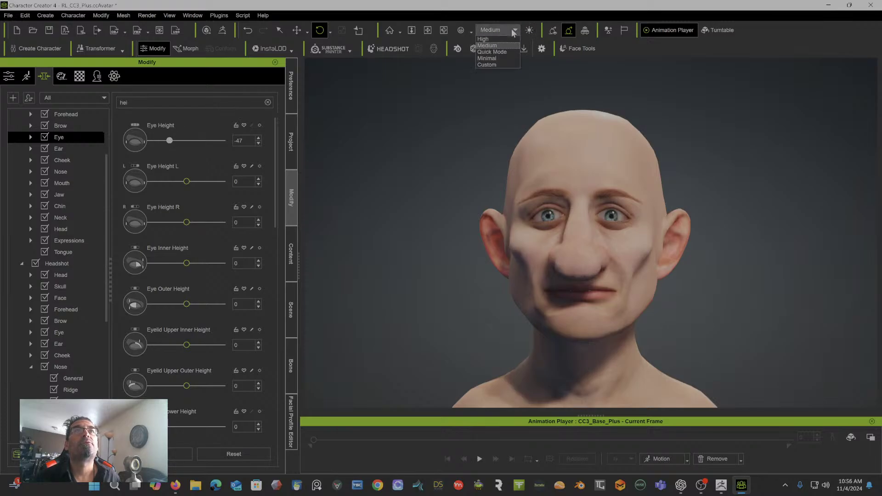
{"action": "left_click", "coordinate": [496, 52]}
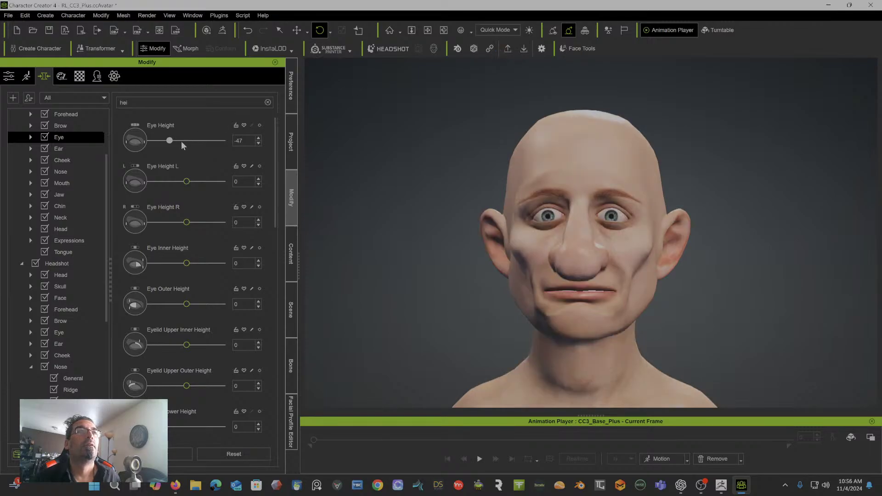
Step: Set Eye Height to -82 and check the eyes up close from a three-quarter angle
{"action": "mouse_move", "coordinate": [169, 141]}
{"action": "left_mouse_down"}
{"action": "mouse_move", "coordinate": [182, 140]}
{"action": "mouse_move", "coordinate": [136, 150]}
{"action": "mouse_move", "coordinate": [157, 142]}
{"action": "left_mouse_up"}
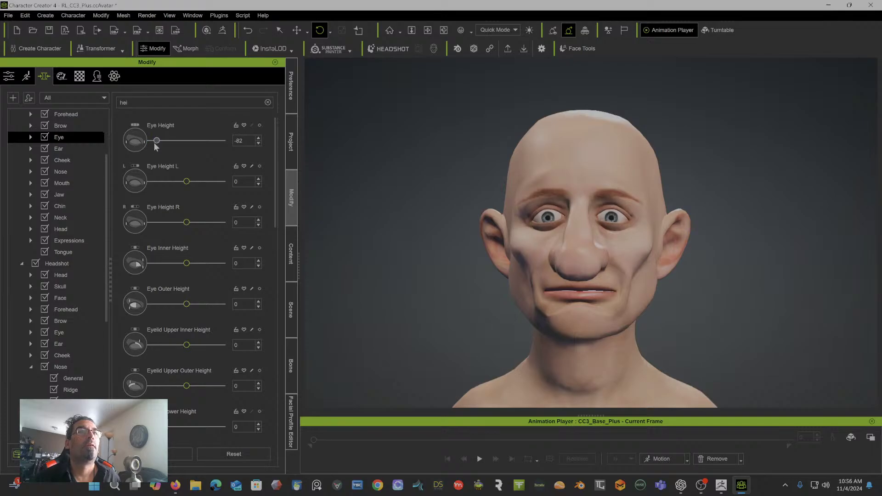
{"action": "right_click_drag", "start_coordinate": [431, 204], "coordinate": [332, 205]}
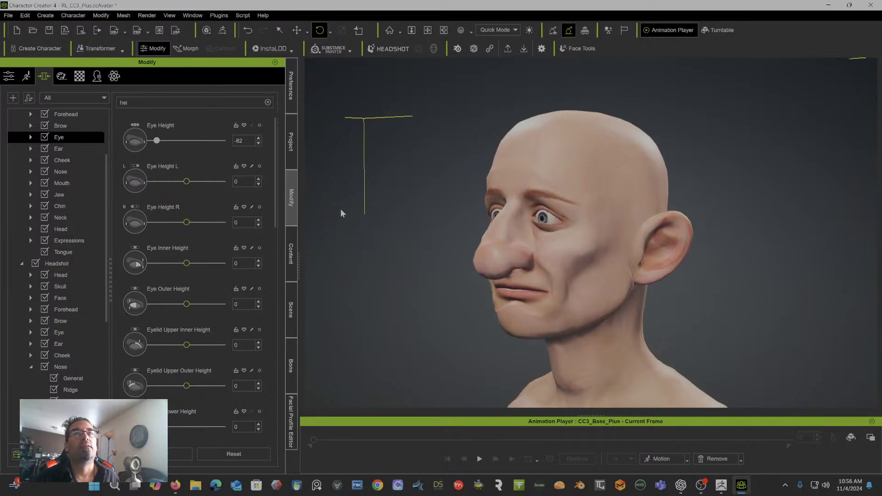
{"action": "scroll", "coordinate": [543, 221], "scroll_direction": "up", "scroll_amount": 5}
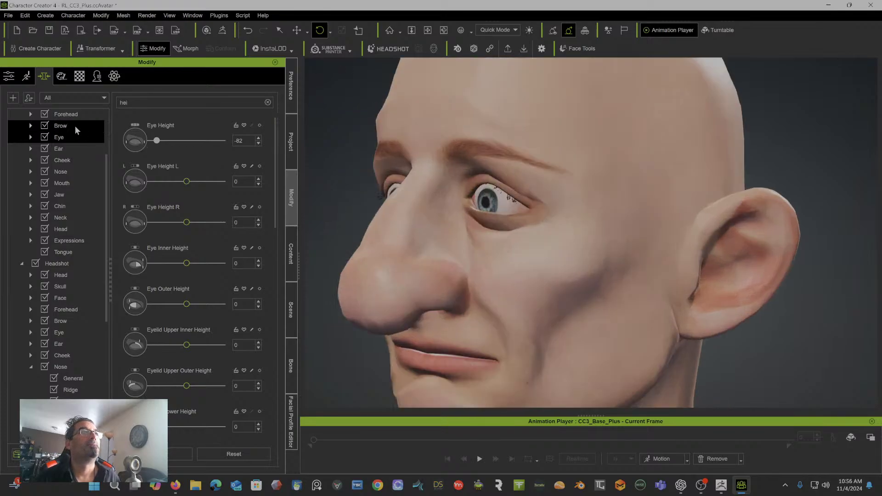
Step: Apply Fix Eye Element in the character settings, check both eyes from the front and return to the morph settings
{"action": "left_click", "coordinate": [9, 76]}
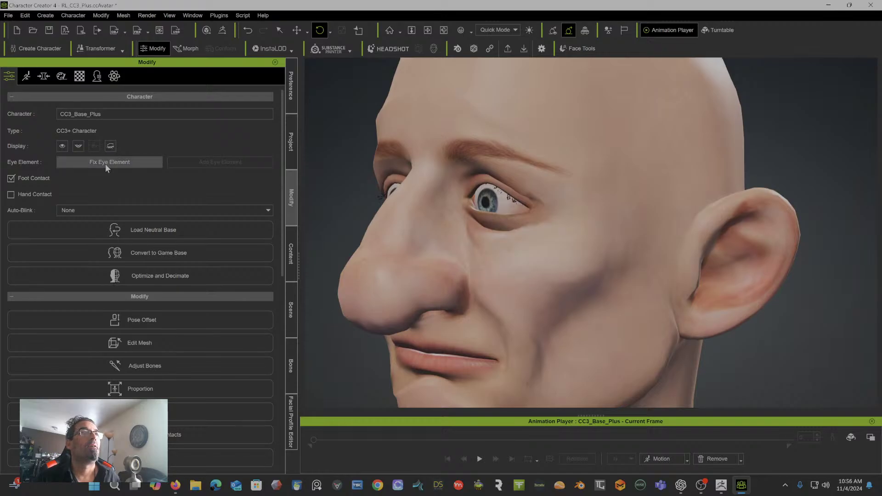
{"action": "right_click_drag", "start_coordinate": [413, 183], "coordinate": [527, 179]}
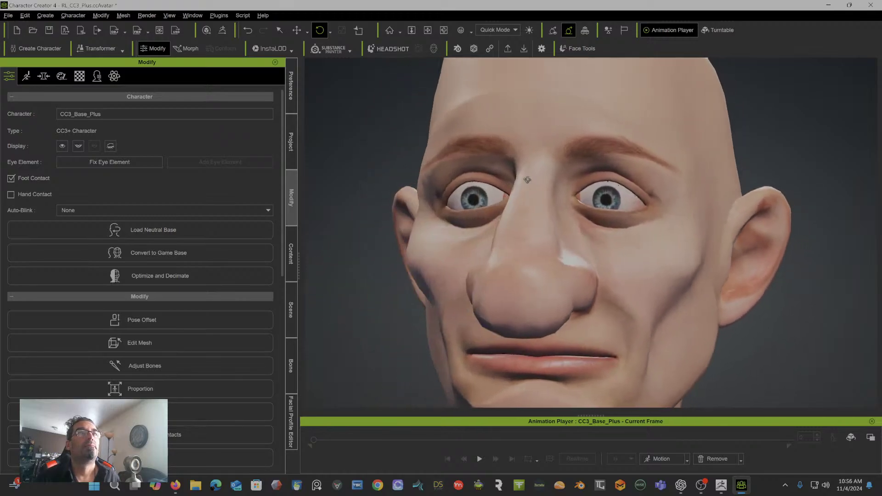
{"action": "left_click", "coordinate": [44, 76]}
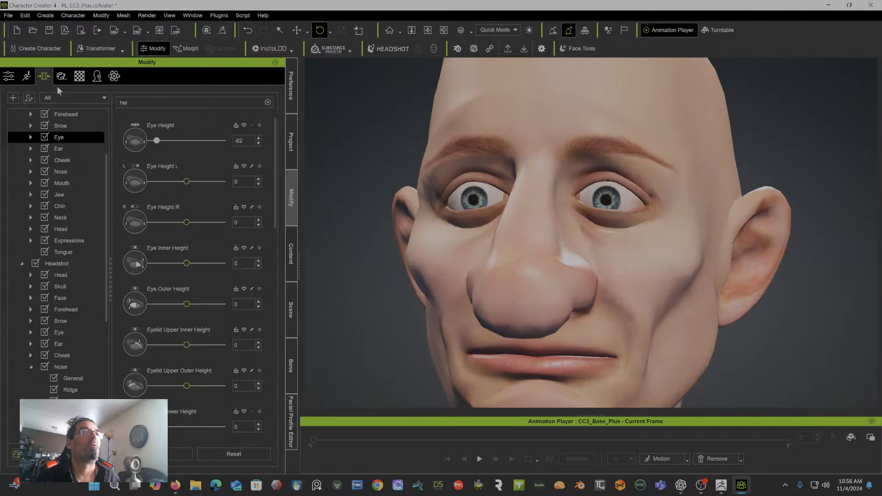
Step: Clear the morph filter and show the Opening morphs of the Eye group under Headshot
{"action": "left_click", "coordinate": [267, 103]}
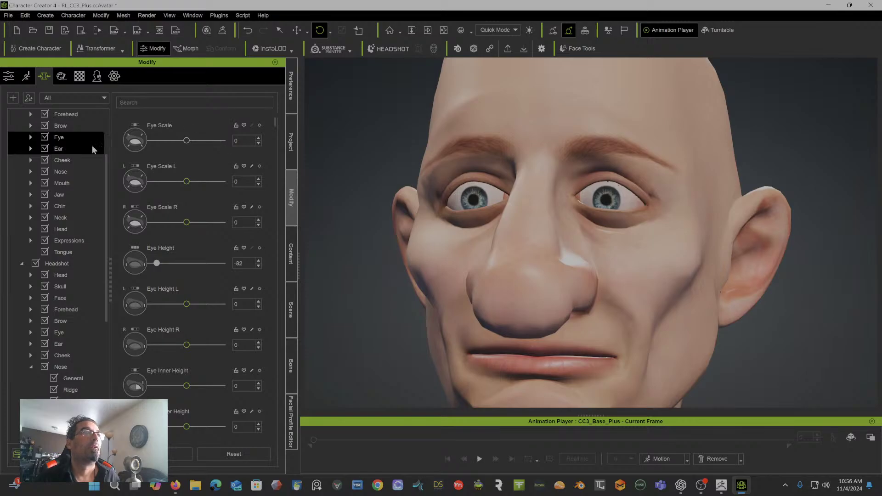
{"action": "left_click", "coordinate": [31, 137]}
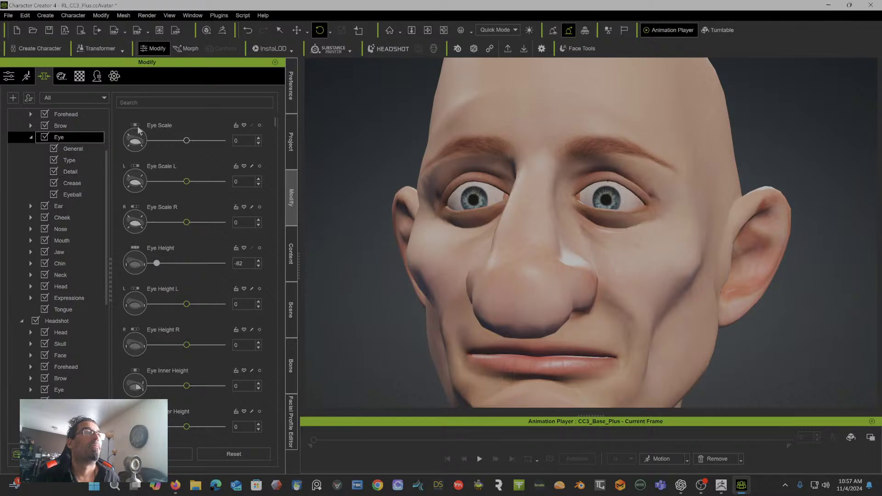
{"action": "scroll", "coordinate": [63, 309], "scroll_direction": "down", "scroll_amount": 2}
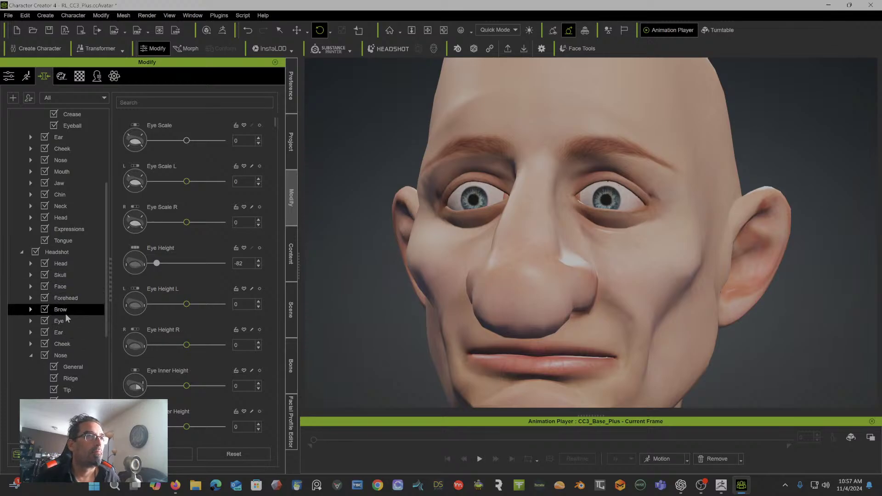
{"action": "left_click", "coordinate": [30, 321]}
{"action": "scroll", "coordinate": [68, 335], "scroll_direction": "down", "scroll_amount": 4}
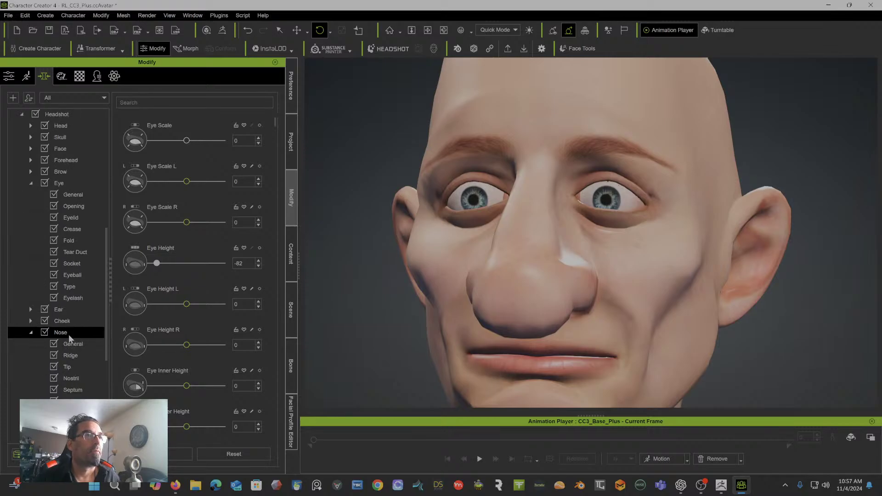
{"action": "left_click", "coordinate": [74, 207]}
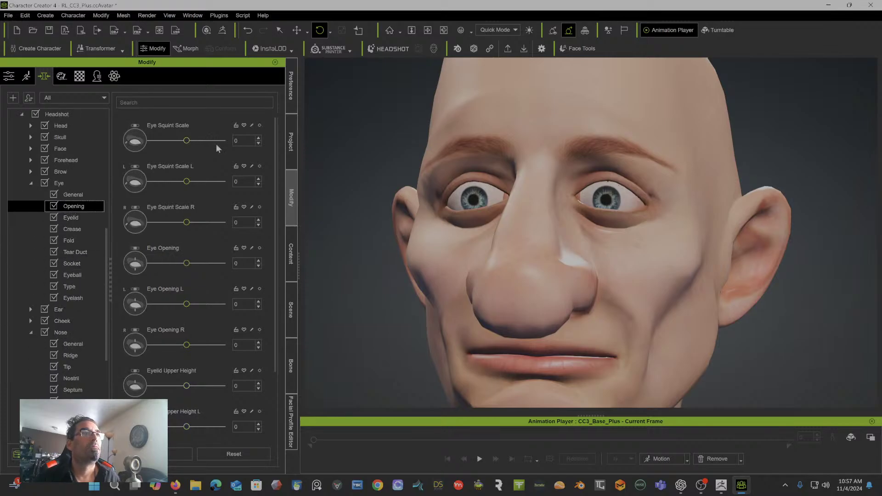
Step: Filter the Opening morphs by "up", try Eyelid Upper Height at -47 and return it to 0
{"action": "left_click", "coordinate": [183, 98]}
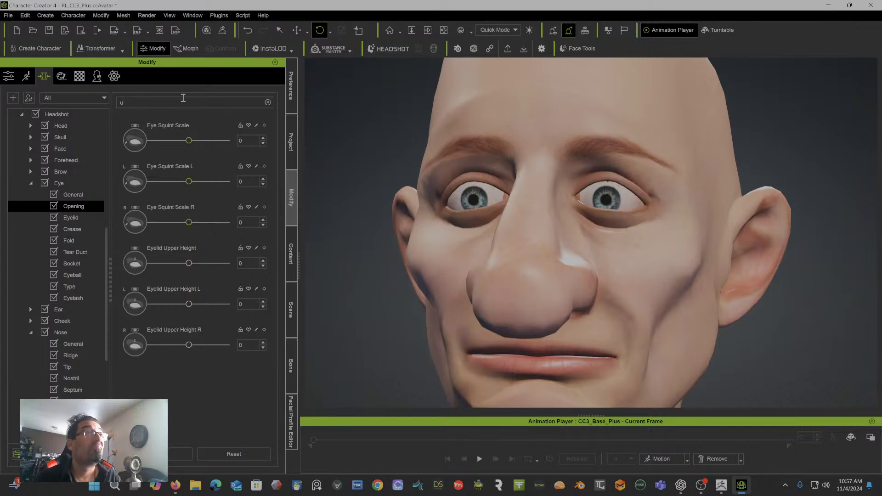
{"action": "type", "text": "p"}
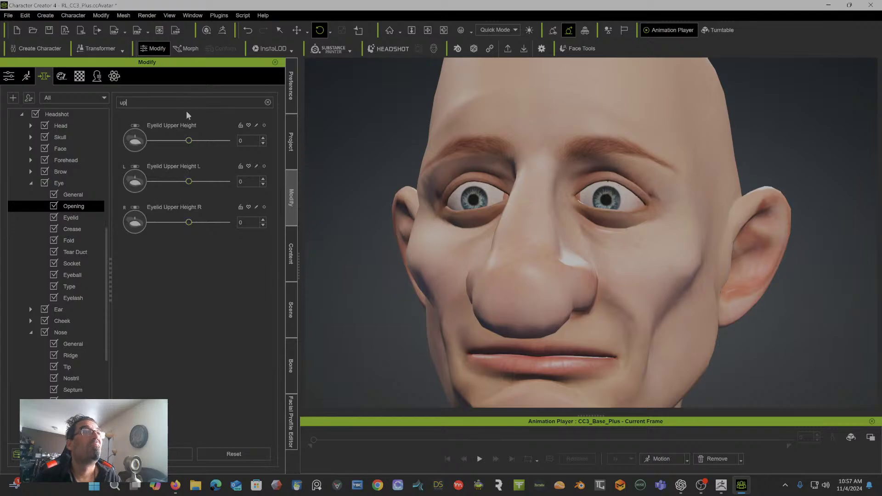
{"action": "left_click", "coordinate": [188, 138]}
{"action": "mouse_move", "coordinate": [179, 142]}
{"action": "left_mouse_down"}
{"action": "mouse_move", "coordinate": [150, 143]}
{"action": "mouse_move", "coordinate": [171, 139]}
{"action": "left_mouse_up"}
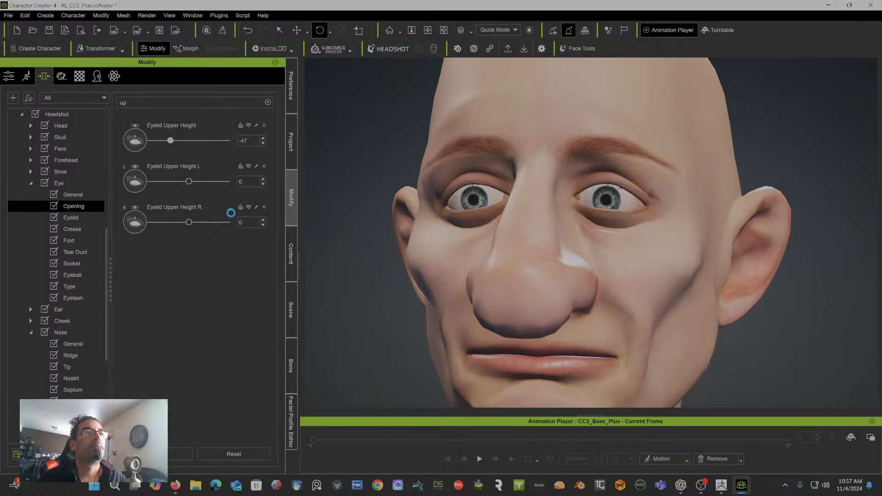
{"action": "left_click", "coordinate": [174, 455]}
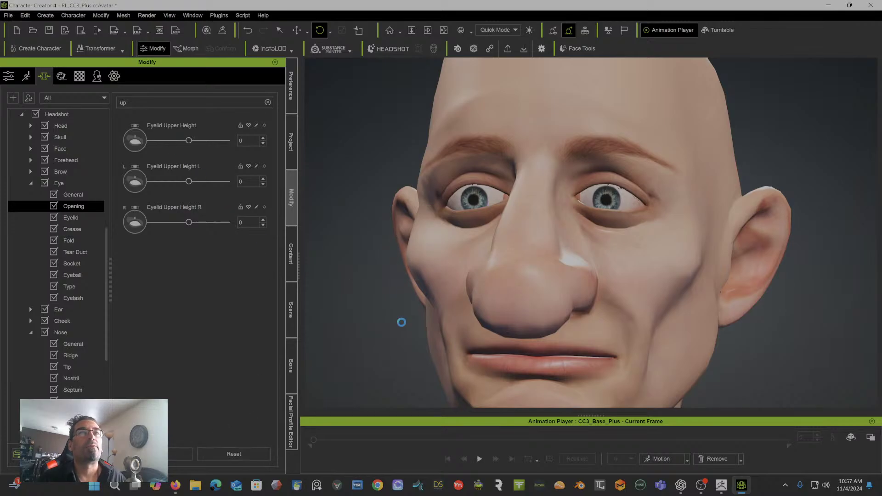
Step: Inspect the head in profile and the whole body from several angles to judge the overall proportions
{"action": "middle_click_drag", "start_coordinate": [652, 248], "coordinate": [702, 219]}
{"action": "right_click_drag", "start_coordinate": [703, 218], "coordinate": [546, 271]}
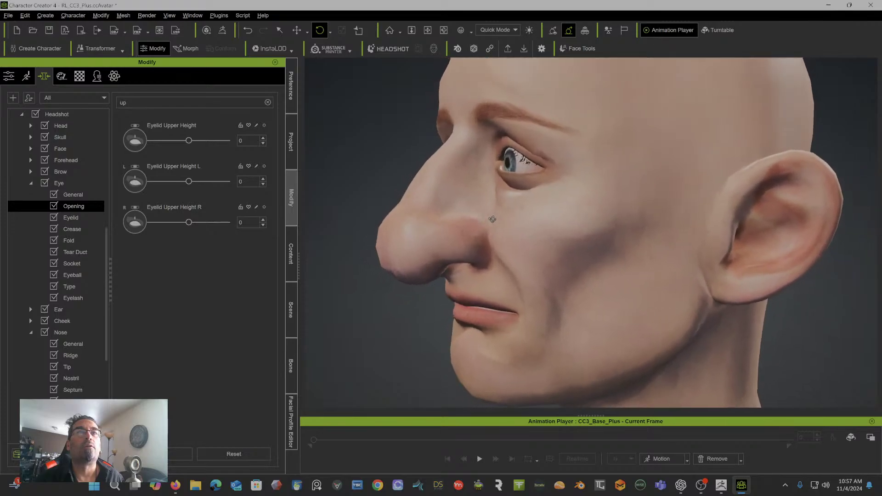
{"action": "scroll", "coordinate": [492, 220], "scroll_direction": "down", "scroll_amount": 5}
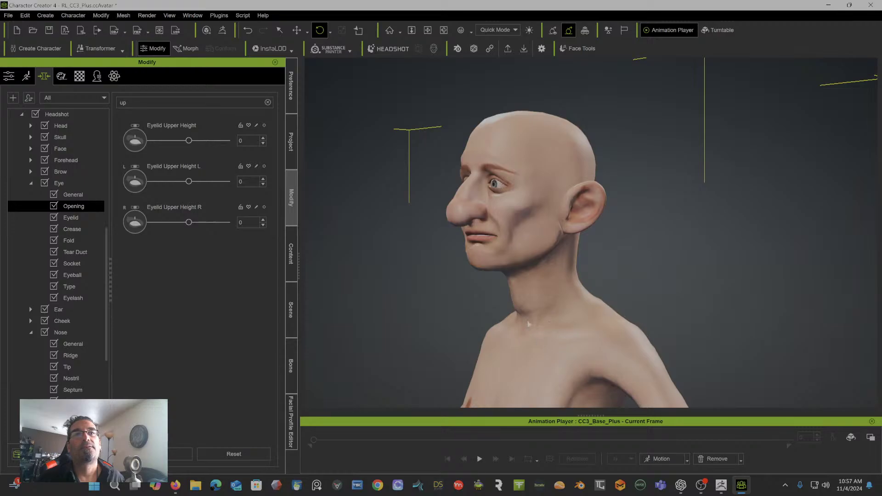
{"action": "right_click_drag", "start_coordinate": [444, 296], "coordinate": [581, 303]}
{"action": "middle_click_drag", "start_coordinate": [575, 297], "coordinate": [574, 236]}
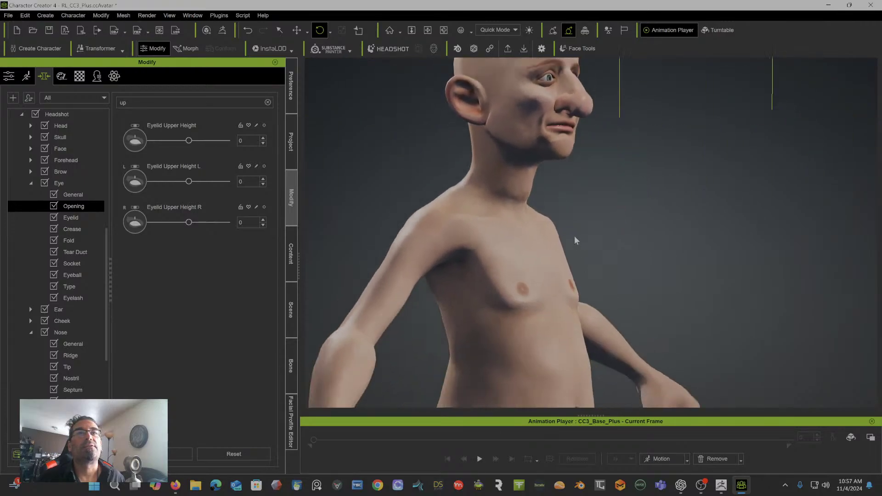
{"action": "scroll", "coordinate": [573, 233], "scroll_direction": "down", "scroll_amount": 5}
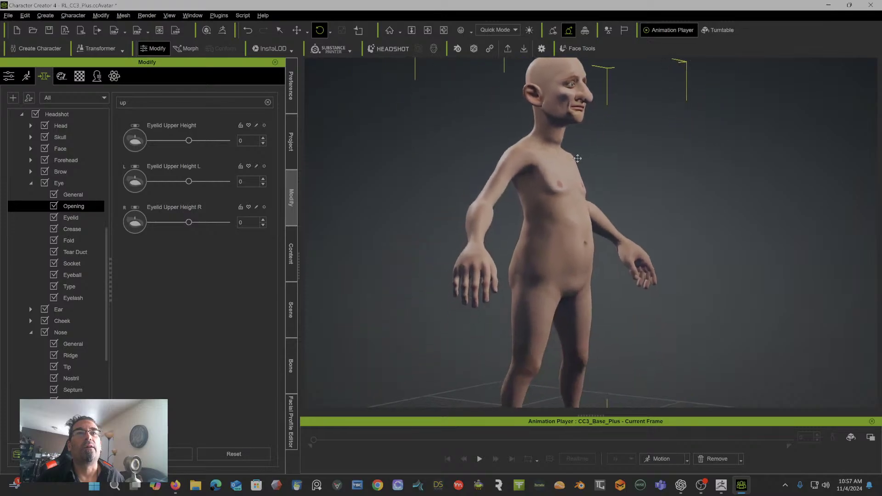
{"action": "right_click_drag", "start_coordinate": [573, 234], "coordinate": [447, 164]}
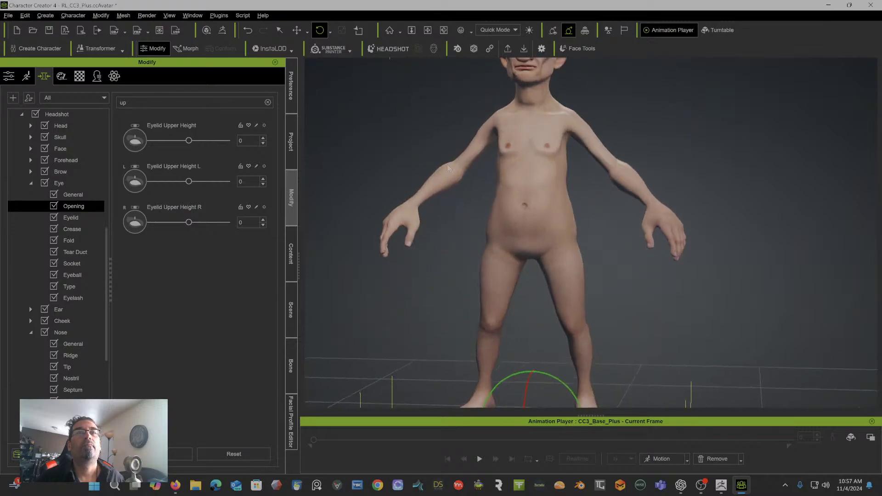
{"action": "scroll", "coordinate": [448, 183], "scroll_direction": "up", "scroll_amount": 3}
{"action": "middle_click_drag", "start_coordinate": [448, 199], "coordinate": [460, 213]}
{"action": "right_click_drag", "start_coordinate": [482, 220], "coordinate": [479, 221]}
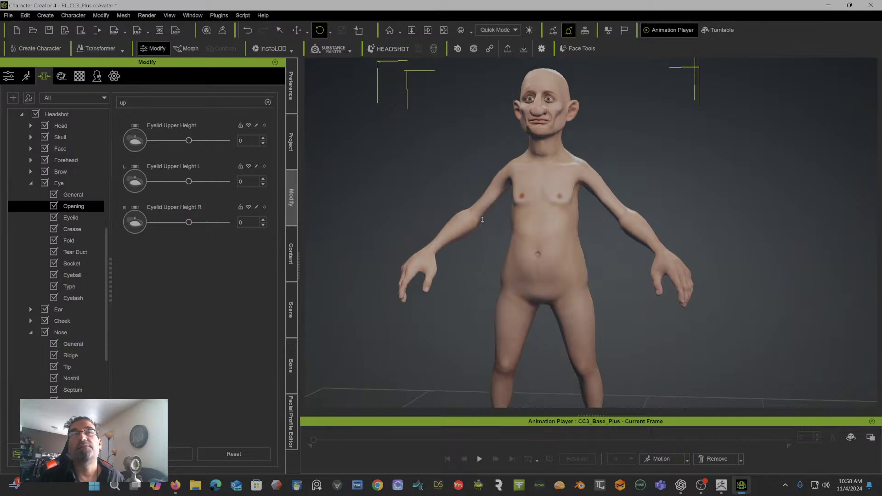
{"action": "scroll", "coordinate": [479, 222], "scroll_direction": "down", "scroll_amount": 5}
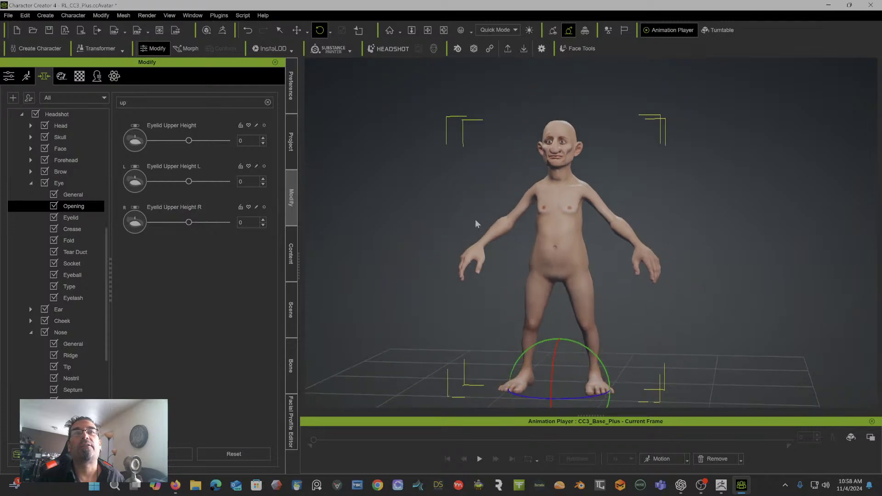
{"action": "middle_click_drag", "start_coordinate": [475, 221], "coordinate": [428, 180]}
{"action": "right_click_drag", "start_coordinate": [427, 181], "coordinate": [403, 180]}
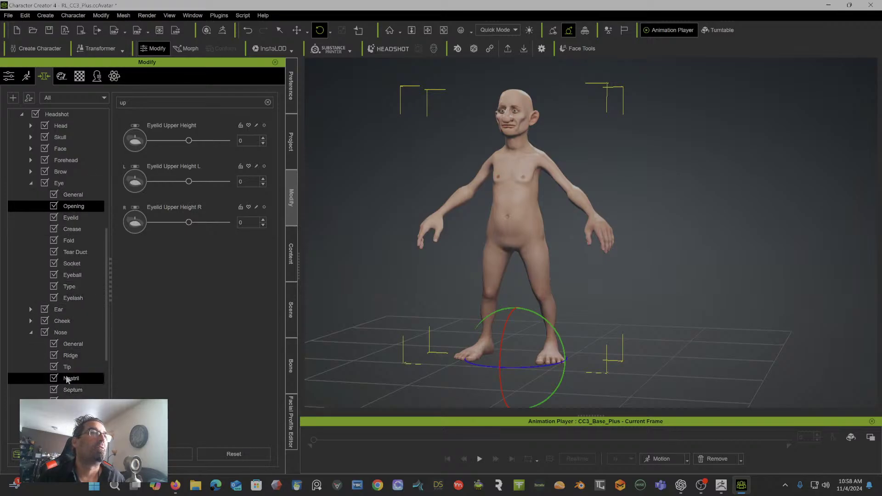
Step: Collapse the Headshot Eye group and show the Leg morphs of the actor's Body group
{"action": "left_click", "coordinate": [31, 182]}
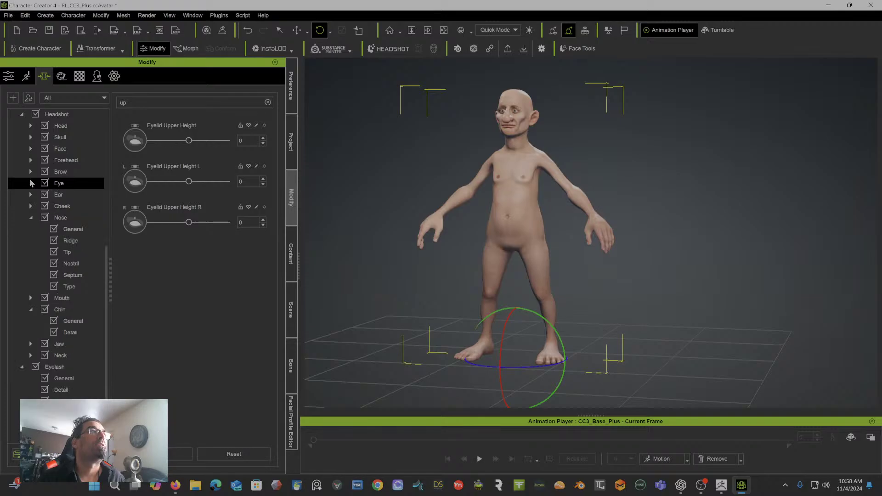
{"action": "scroll", "coordinate": [30, 142], "scroll_direction": "up", "scroll_amount": 2}
{"action": "scroll", "coordinate": [29, 142], "scroll_direction": "up", "scroll_amount": 6}
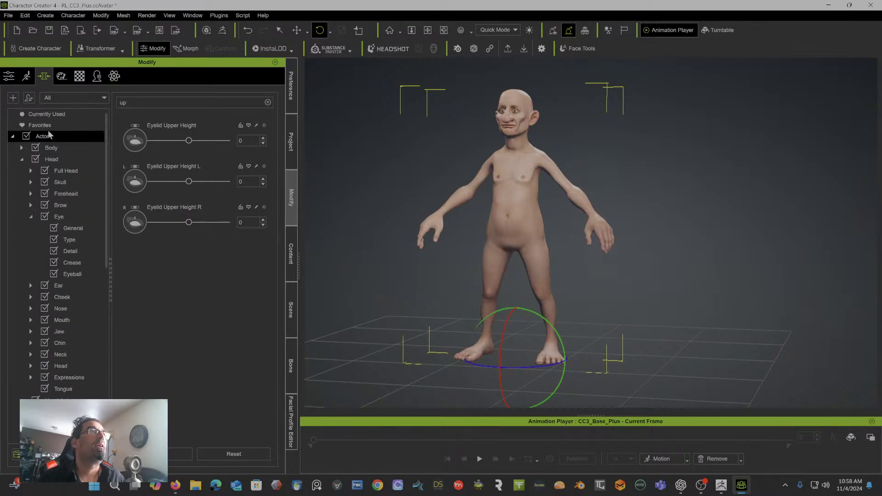
{"action": "left_click", "coordinate": [24, 150]}
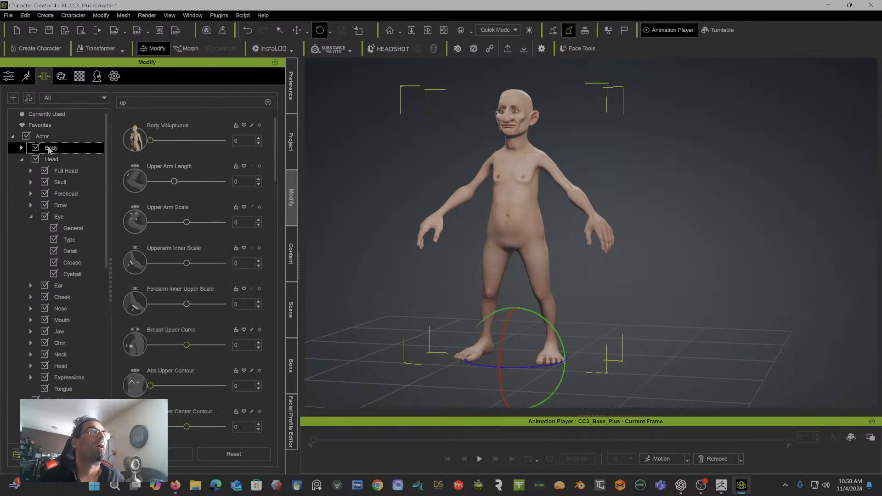
{"action": "left_click", "coordinate": [21, 148]}
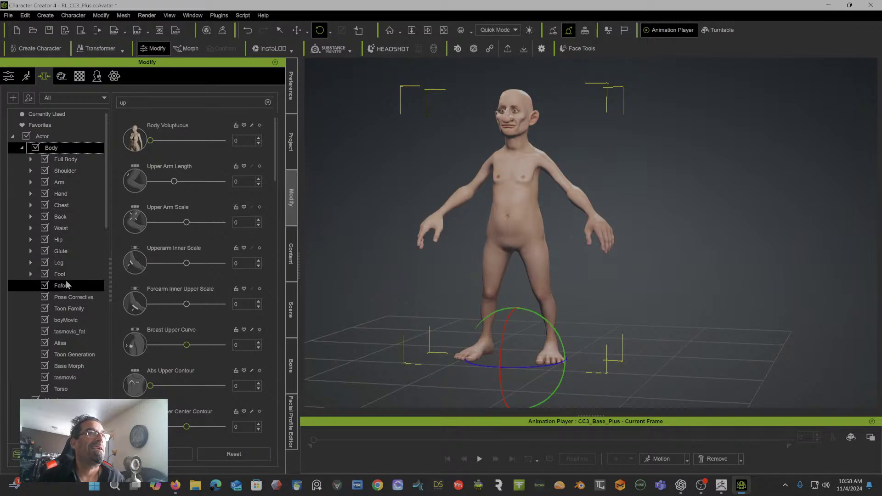
{"action": "left_click", "coordinate": [66, 264]}
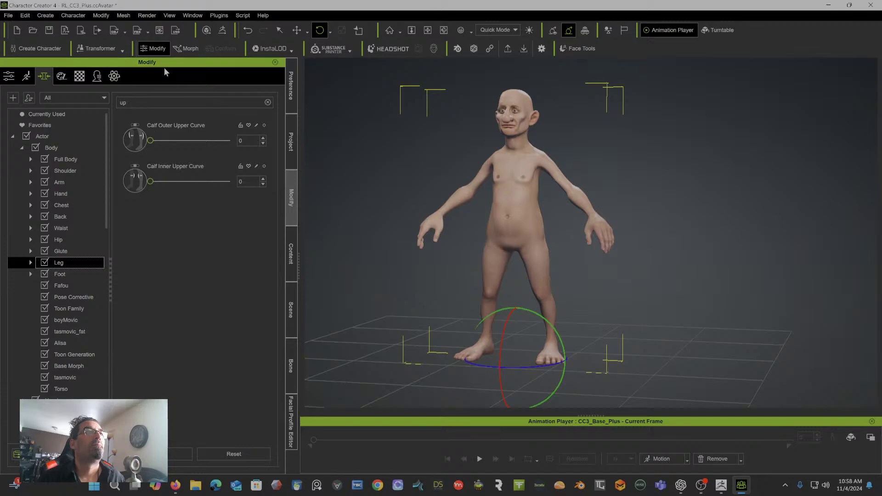
Step: Filter the Leg morphs by "leng" and set Thigh Length to -27
{"action": "double_click", "coordinate": [156, 101]}
{"action": "type", "text": "le"}
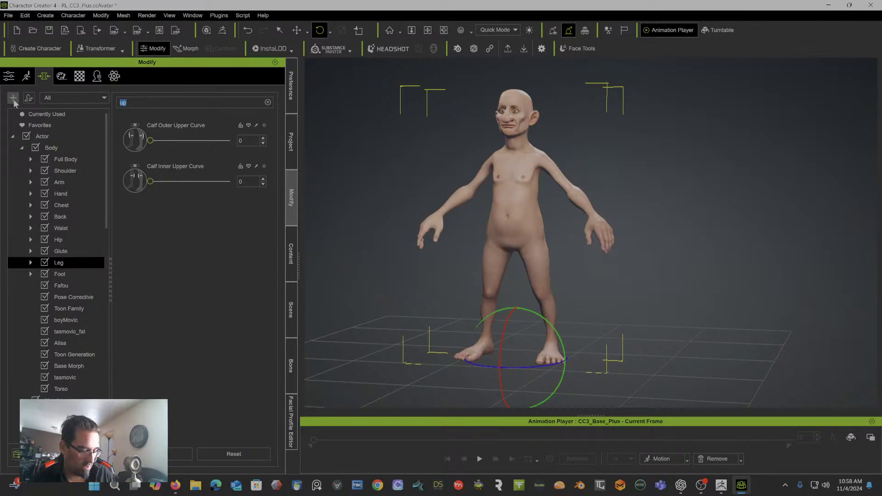
{"action": "type", "text": "ng"}
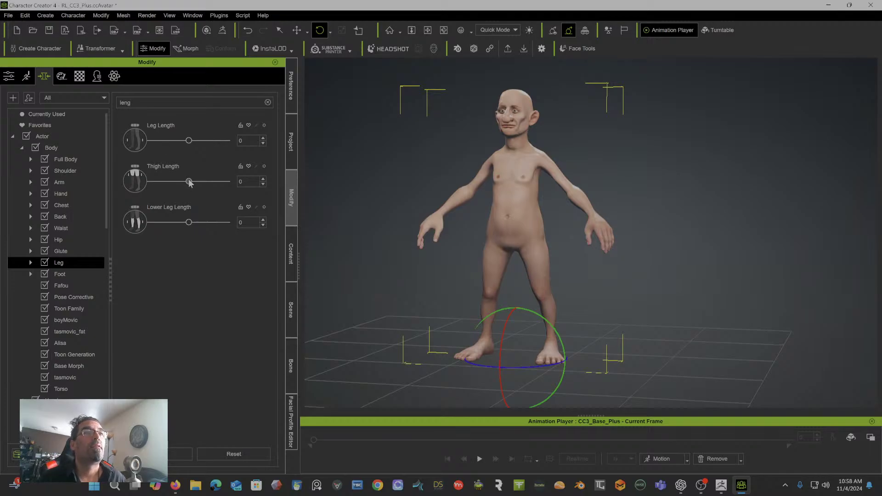
{"action": "left_click_drag", "start_coordinate": [189, 182], "coordinate": [178, 185]}
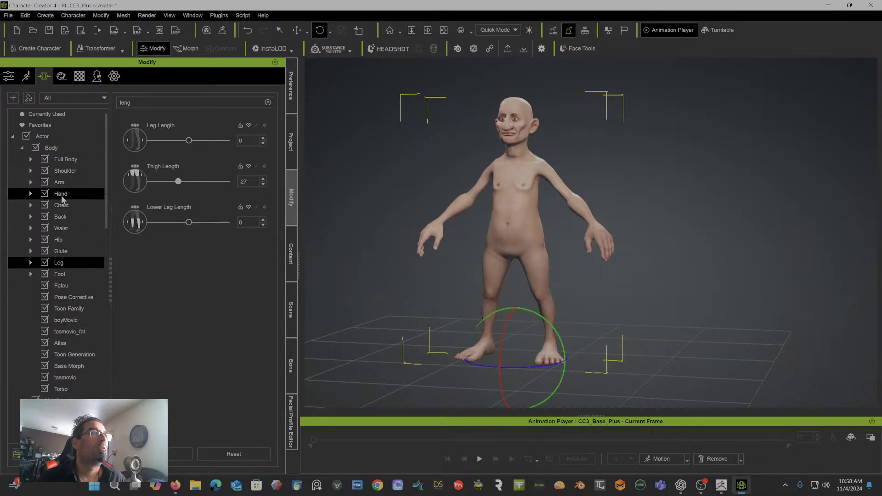
Step: In the Waist morphs, try Abdomen Length at -30 and 30, and settle on 75
{"action": "left_click", "coordinate": [67, 228]}
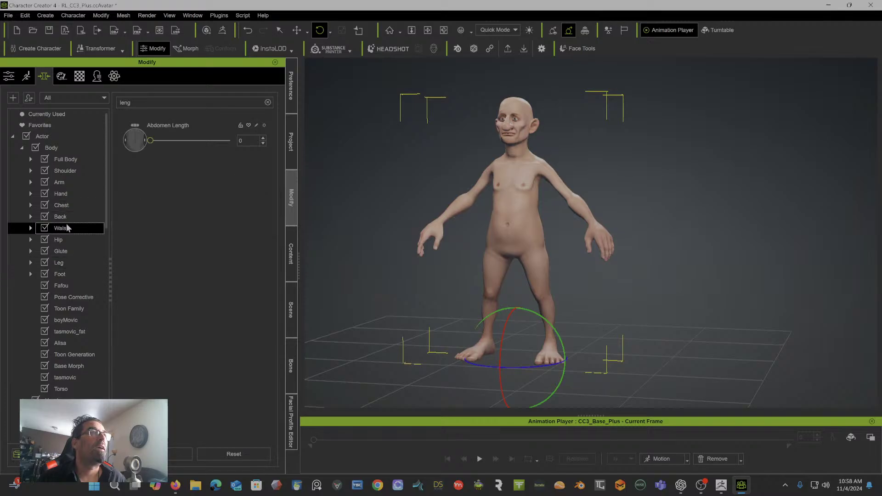
{"action": "left_click", "coordinate": [253, 142]}
{"action": "type", "text": "-30"}
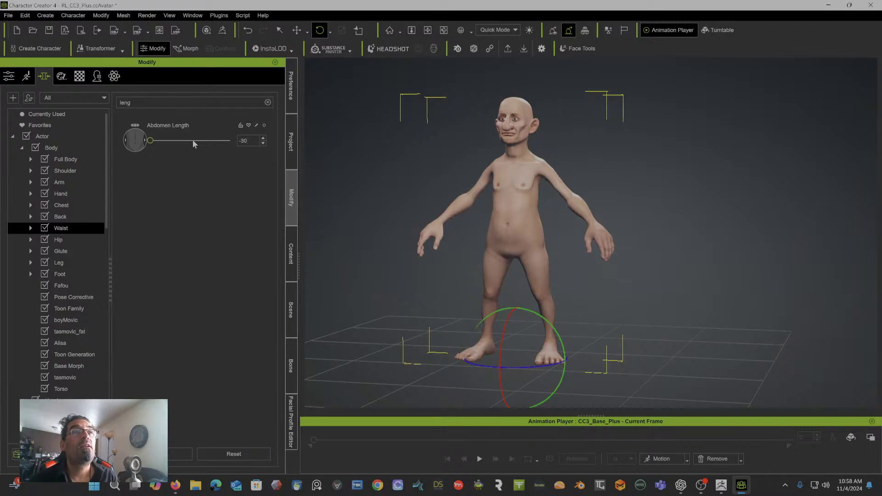
{"action": "key", "text": "Return"}
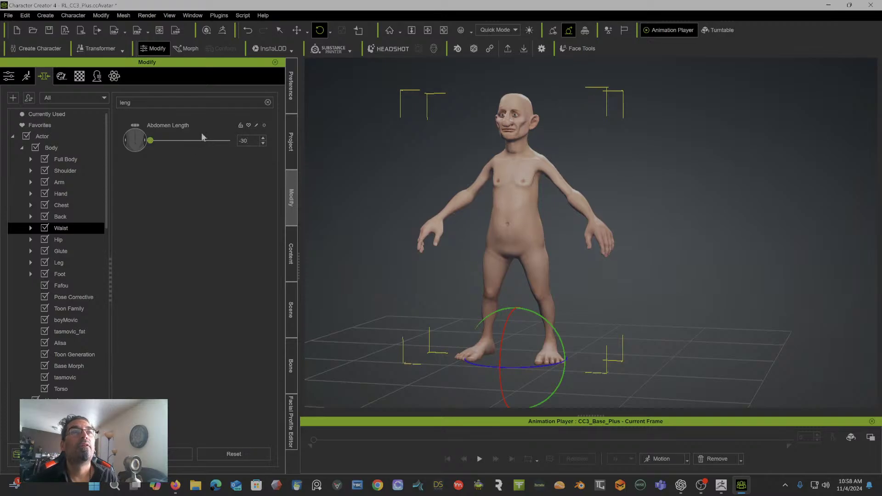
{"action": "left_click_drag", "start_coordinate": [254, 138], "coordinate": [237, 140]}
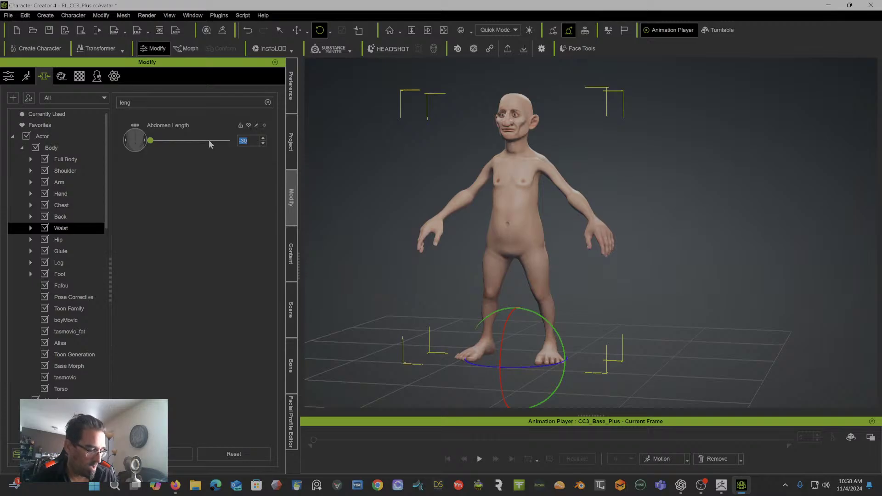
{"action": "type", "text": "30"}
{"action": "key", "text": "Return"}
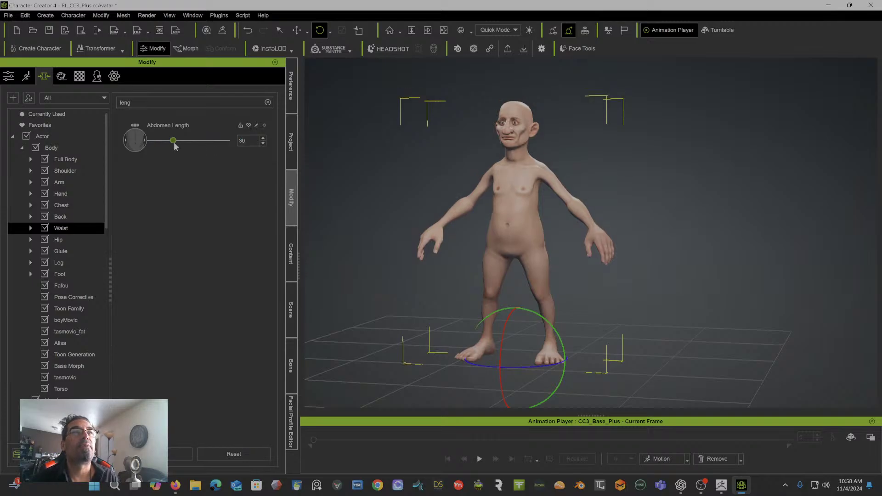
{"action": "left_click_drag", "start_coordinate": [174, 140], "coordinate": [208, 139]}
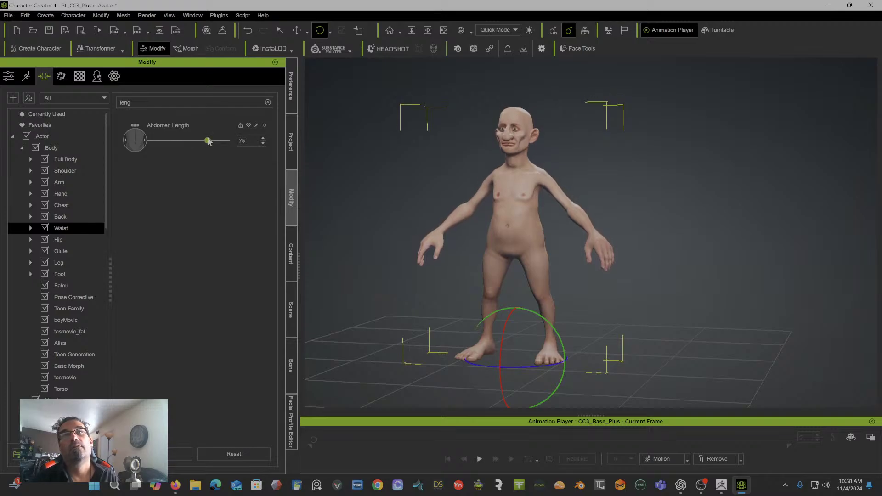
{"action": "left_click", "coordinate": [406, 246]}
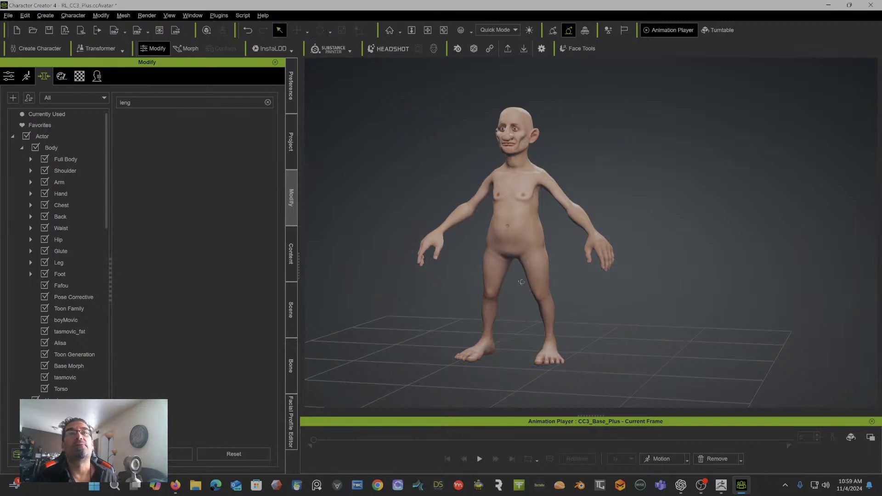
Step: Filter the Hip morphs by "wid" and set Hip Width A to -50
{"action": "right_click_drag", "start_coordinate": [521, 282], "coordinate": [586, 278]}
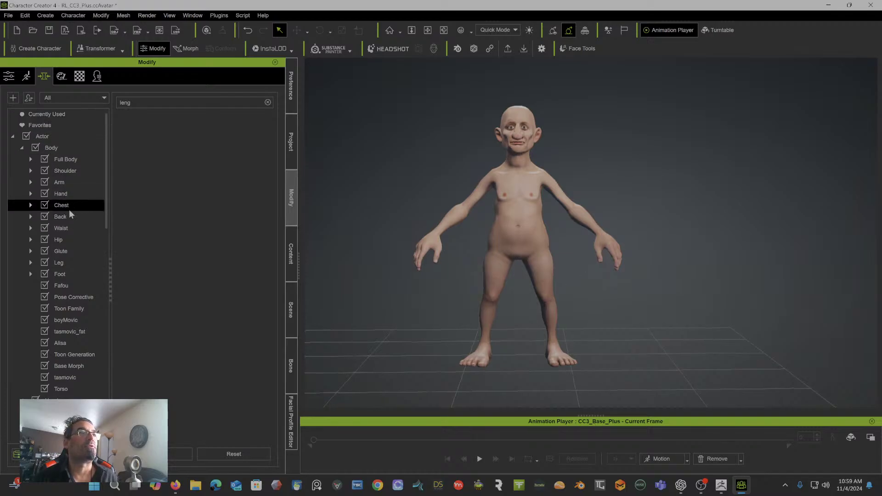
{"action": "left_click", "coordinate": [67, 240]}
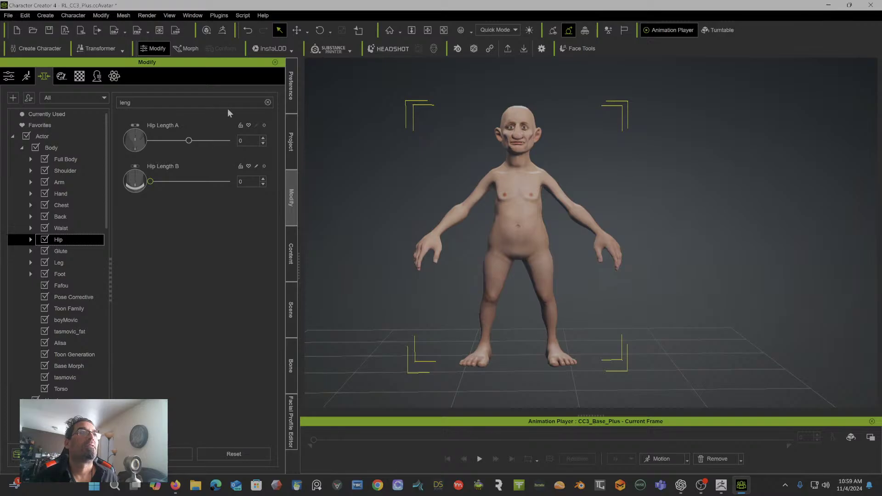
{"action": "left_click", "coordinate": [267, 103]}
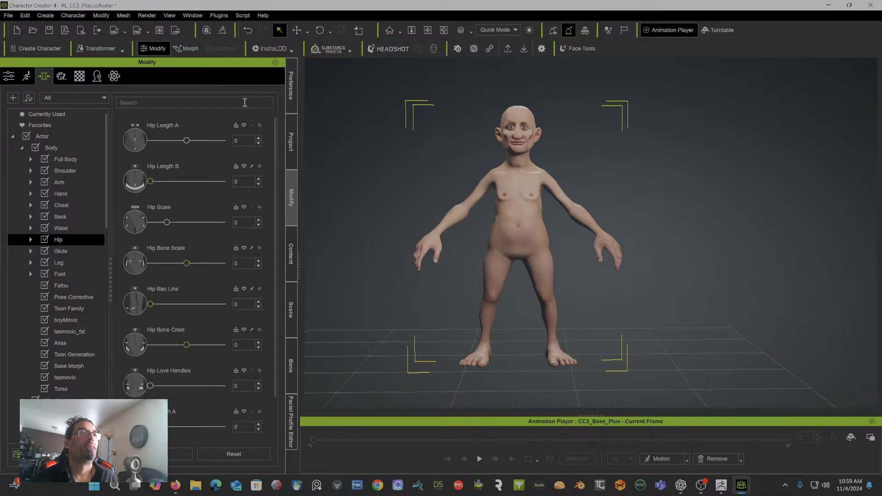
{"action": "type", "text": "wid"}
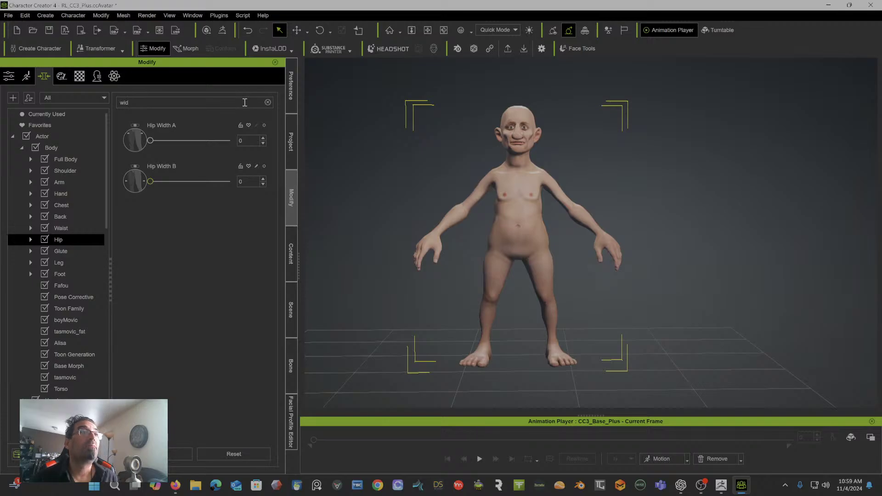
{"action": "left_click_drag", "start_coordinate": [149, 140], "coordinate": [123, 151]}
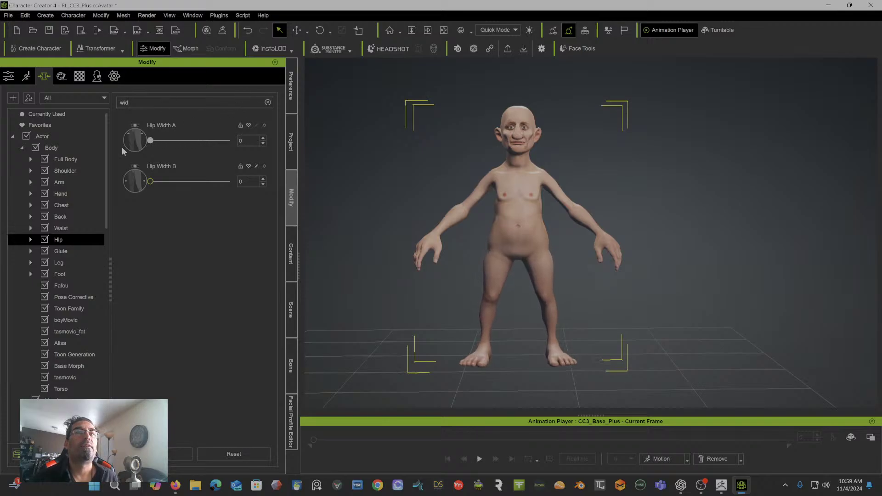
{"action": "double_click", "coordinate": [251, 143]}
{"action": "type", "text": "-50"}
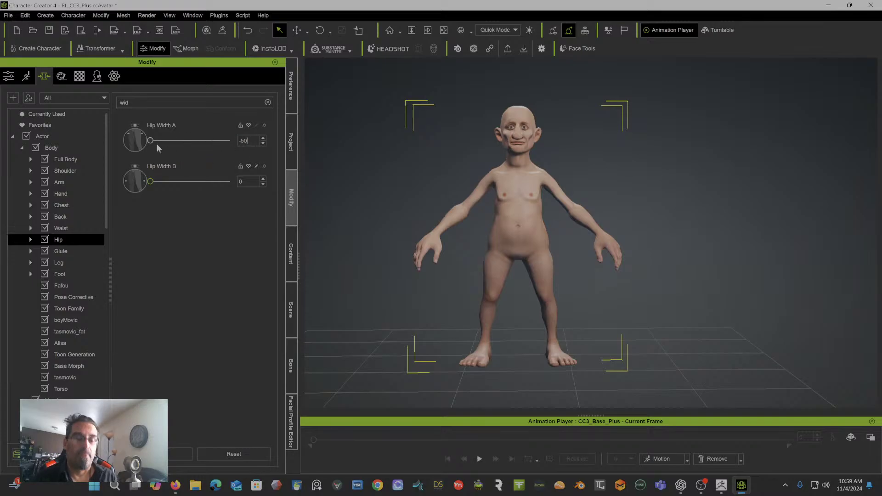
{"action": "key", "text": "Return"}
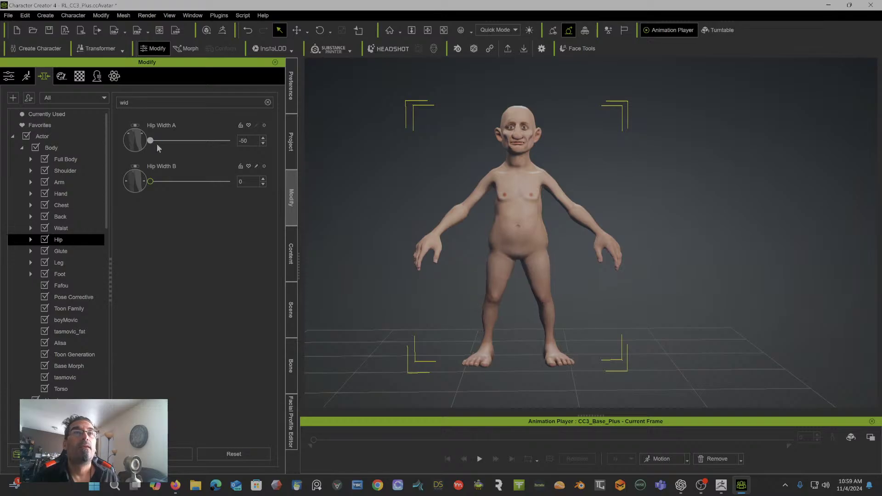
{"action": "left_click_drag", "start_coordinate": [148, 183], "coordinate": [118, 186]}
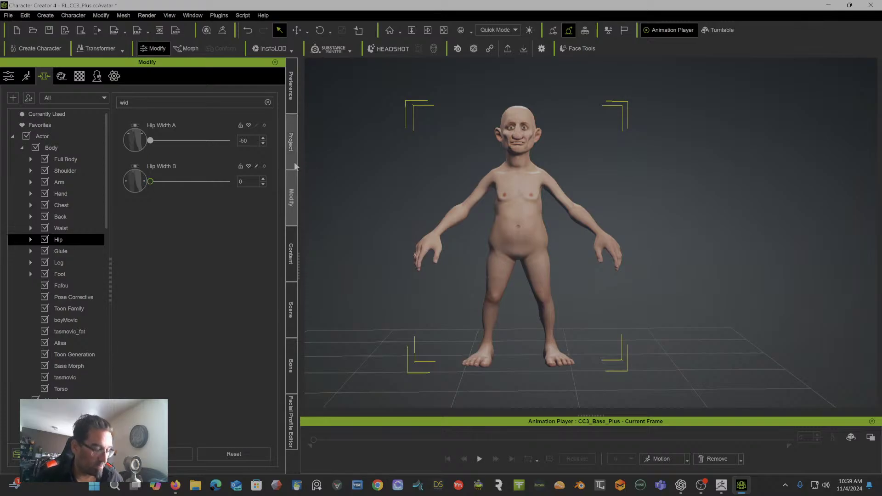
Step: Check the body from several angles and apply the male Idle02_M acting motion to the character
{"action": "left_click_drag", "start_coordinate": [437, 181], "coordinate": [358, 202], "text": "alt"}
{"action": "left_click_drag", "start_coordinate": [255, 203], "coordinate": [76, 196], "text": "alt"}
{"action": "left_click_drag", "start_coordinate": [398, 187], "coordinate": [720, 201], "text": "alt"}
{"action": "middle_click_drag", "start_coordinate": [620, 217], "coordinate": [616, 247], "text": "alt"}
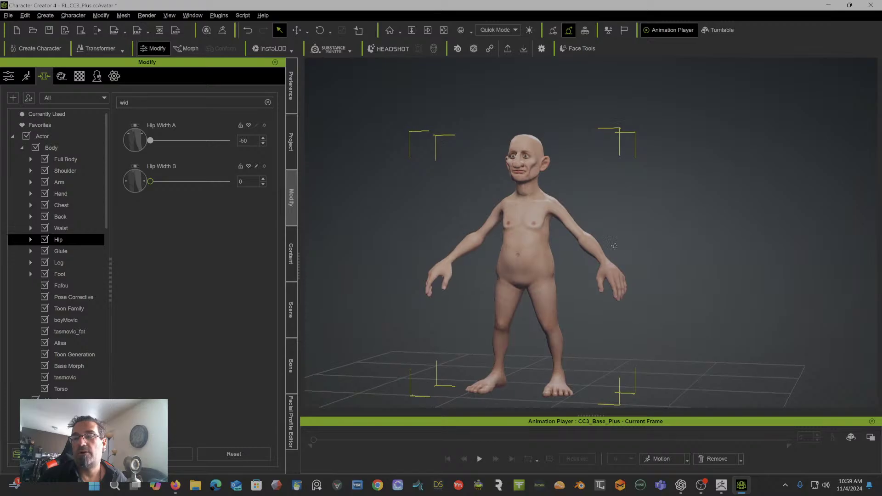
{"action": "left_click_drag", "start_coordinate": [616, 247], "coordinate": [641, 241], "text": "alt"}
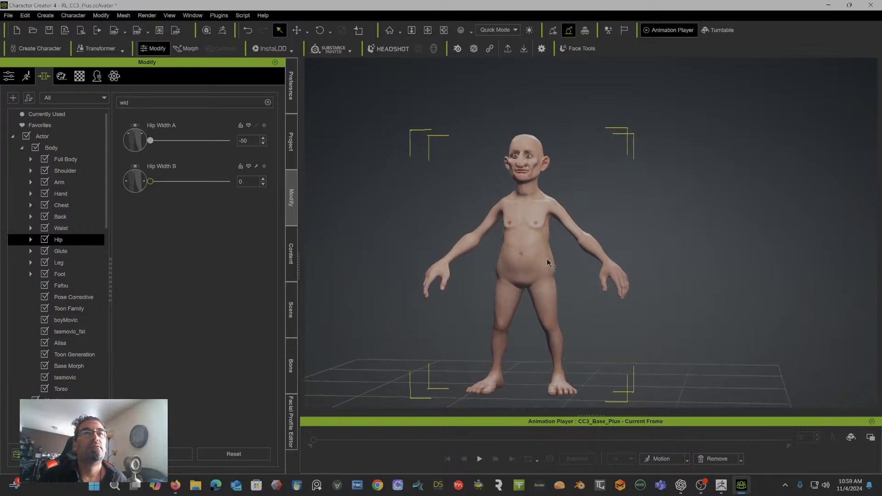
{"action": "left_click", "coordinate": [679, 459]}
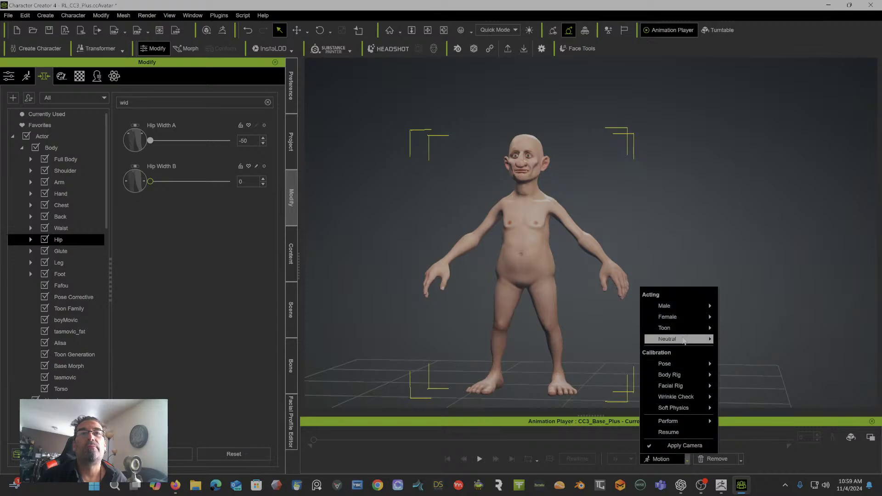
{"action": "mouse_move", "coordinate": [688, 305]}
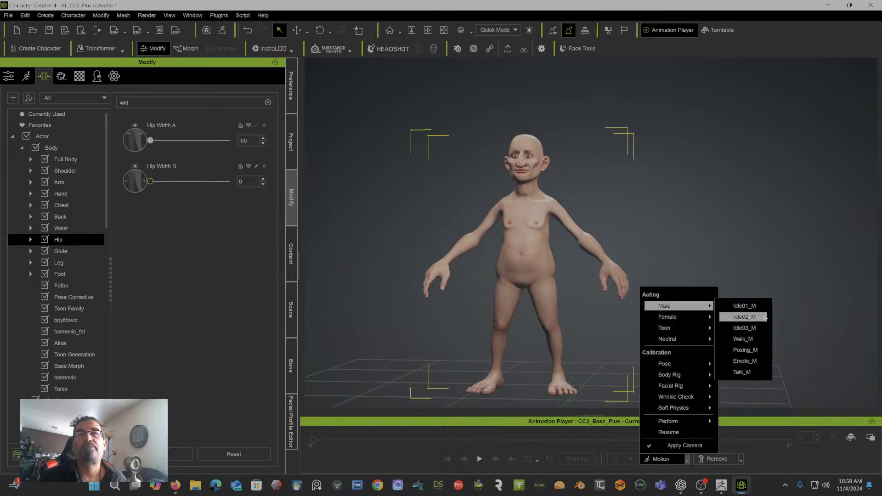
{"action": "left_click", "coordinate": [744, 317]}
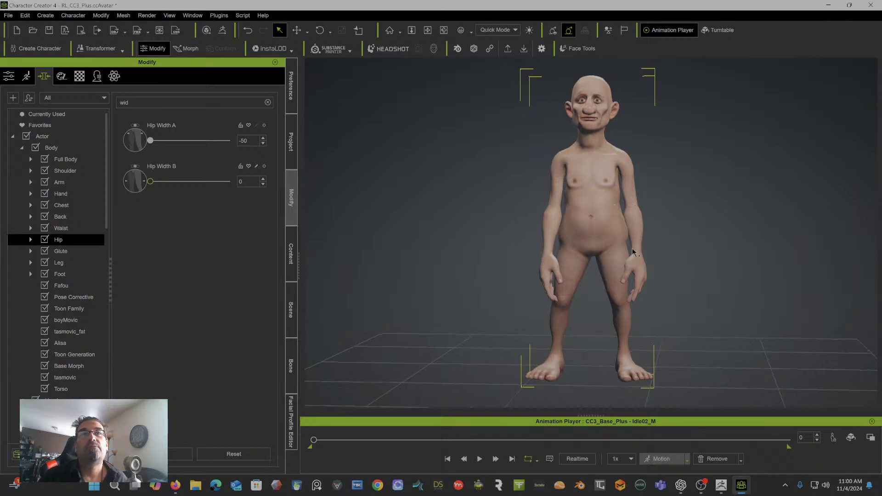
Step: Filter the Arm morphs by "leng" and set Arm Length to -2 and Forearm Length to -36
{"action": "left_click", "coordinate": [77, 186]}
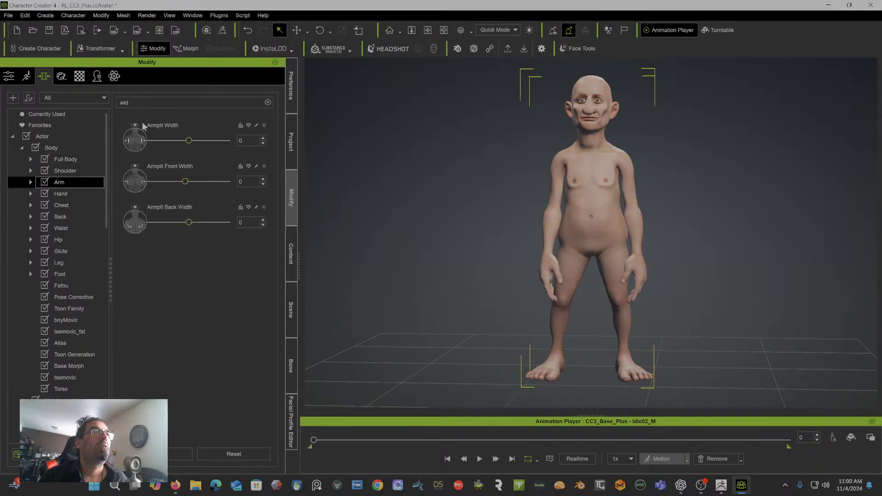
{"action": "left_click", "coordinate": [267, 103]}
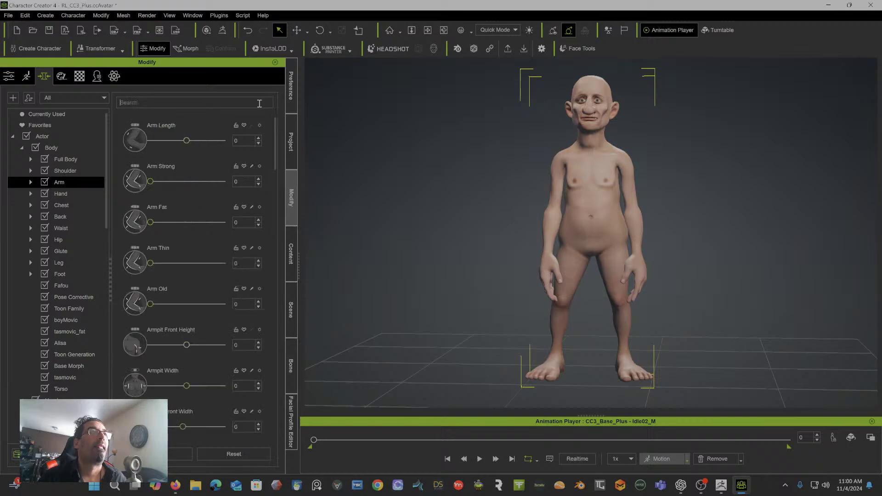
{"action": "type", "text": "leng"}
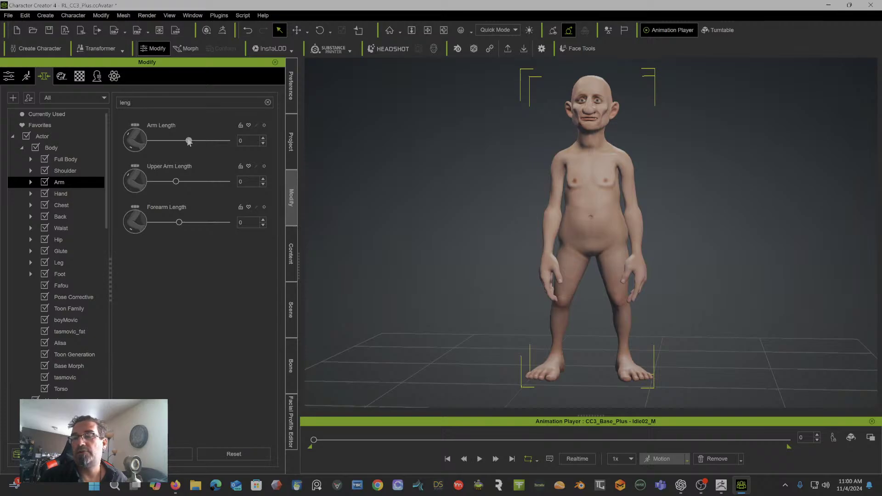
{"action": "left_click_drag", "start_coordinate": [189, 141], "coordinate": [187, 142]}
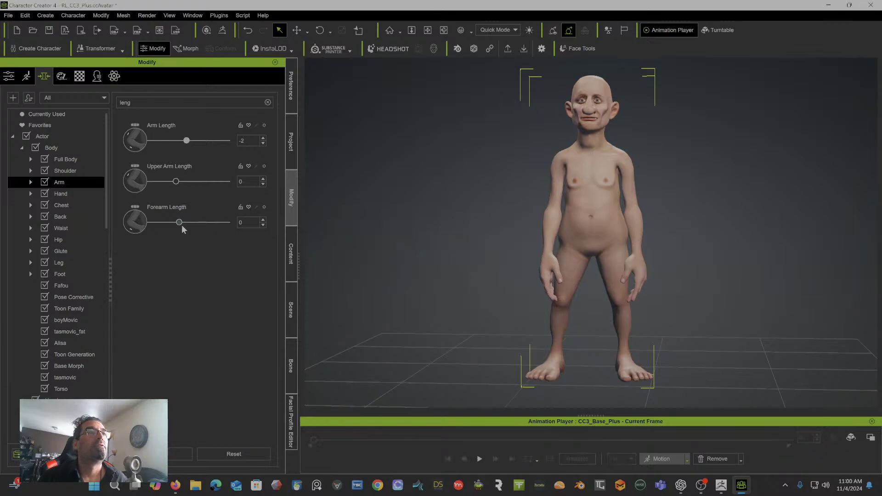
{"action": "left_click_drag", "start_coordinate": [180, 222], "coordinate": [164, 227]}
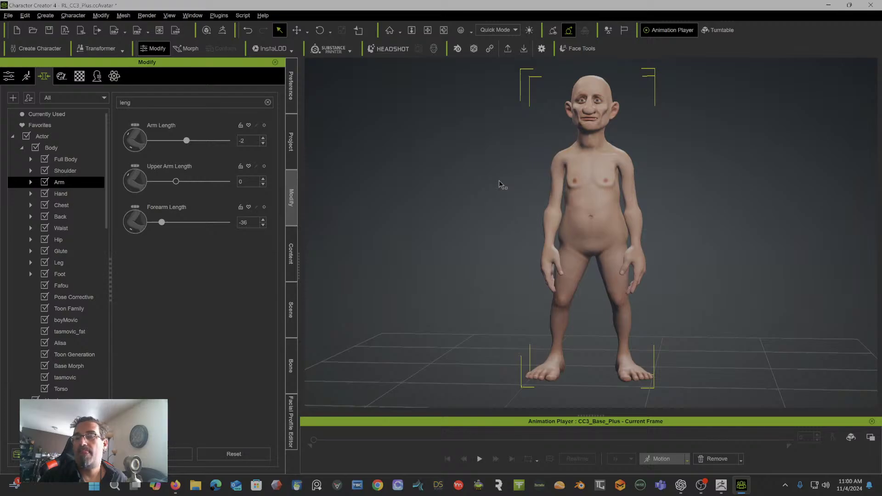
Step: Show the Hand morphs without the search filter and set Hand Scale to -15
{"action": "right_click_drag", "start_coordinate": [505, 186], "coordinate": [327, 173]}
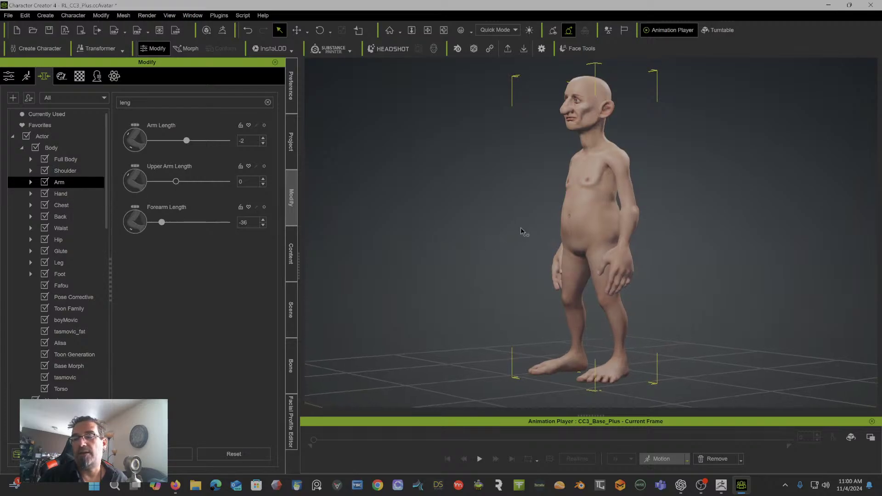
{"action": "right_click_drag", "start_coordinate": [521, 233], "coordinate": [478, 234]}
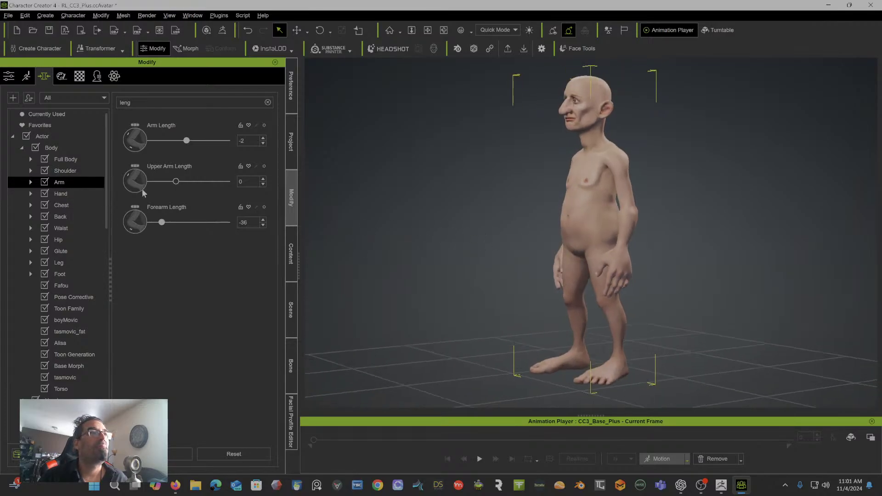
{"action": "left_click", "coordinate": [73, 196]}
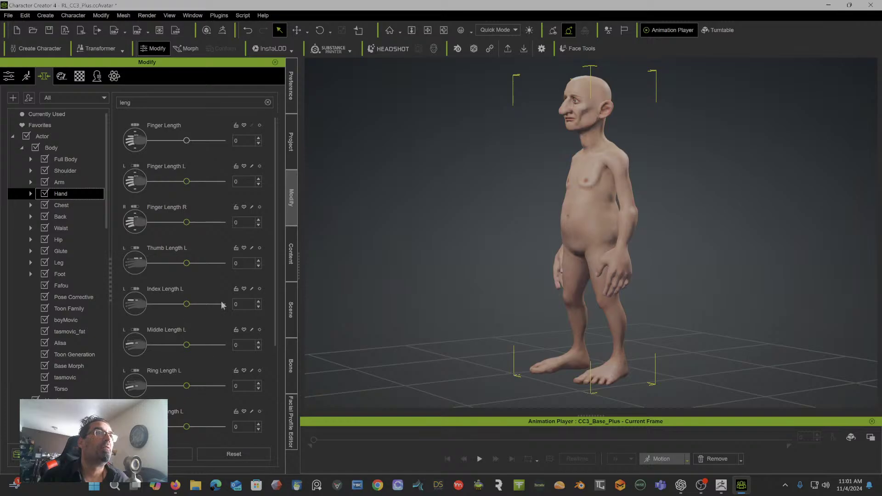
{"action": "left_click", "coordinate": [268, 103]}
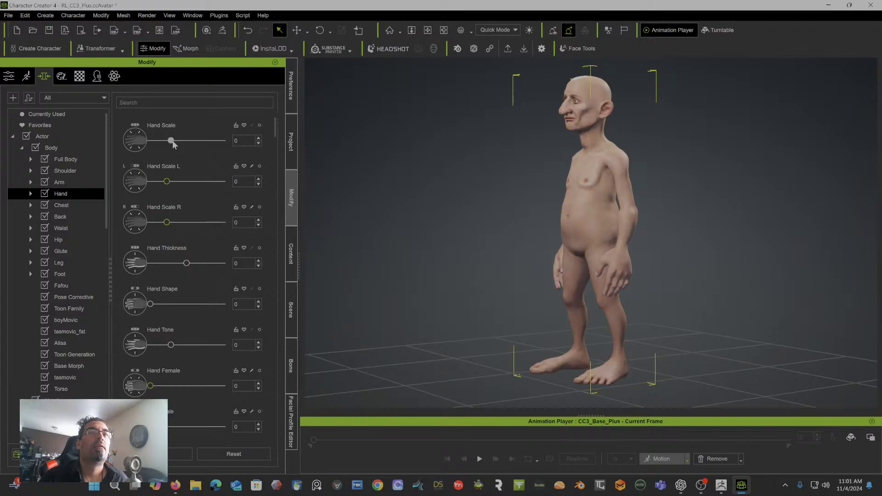
{"action": "left_click_drag", "start_coordinate": [173, 145], "coordinate": [167, 146]}
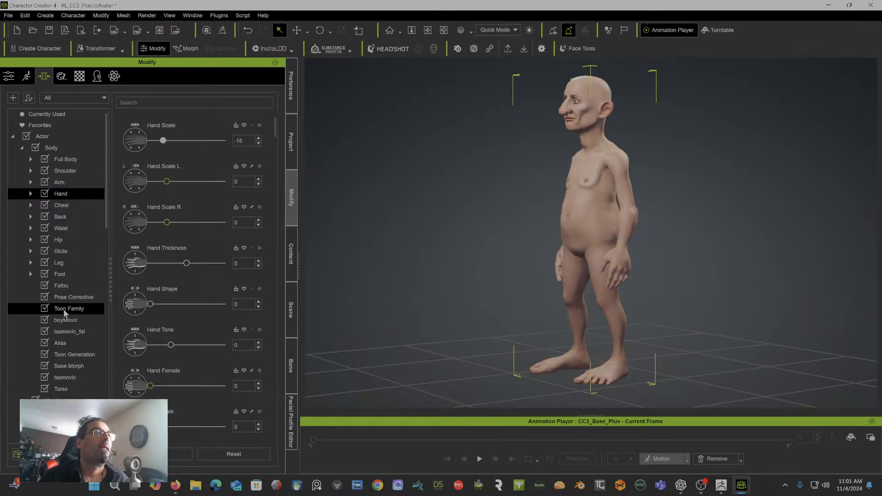
Step: In the Foot morphs, reduce Foot Scale to -29 and further to -50
{"action": "left_click", "coordinate": [64, 274]}
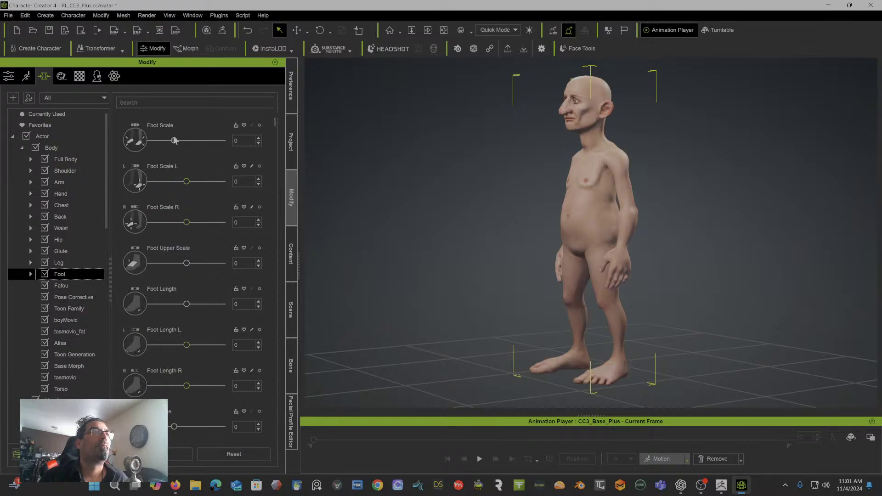
{"action": "left_click_drag", "start_coordinate": [174, 143], "coordinate": [159, 148]}
{"action": "right_click_drag", "start_coordinate": [458, 222], "coordinate": [384, 197]}
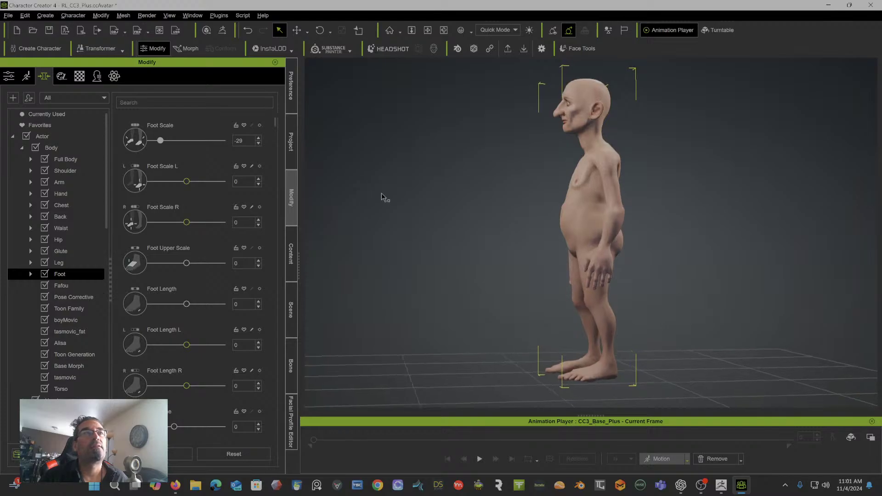
{"action": "left_click_drag", "start_coordinate": [166, 144], "coordinate": [142, 144]}
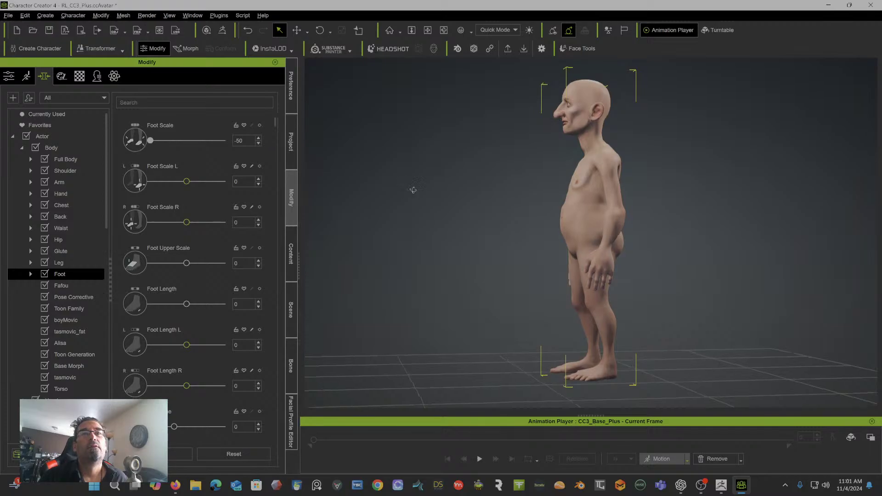
Step: Show the head's Ear morphs and set Ear Angle Out to 100 to push the ears outward
{"action": "right_click_drag", "start_coordinate": [414, 190], "coordinate": [653, 218]}
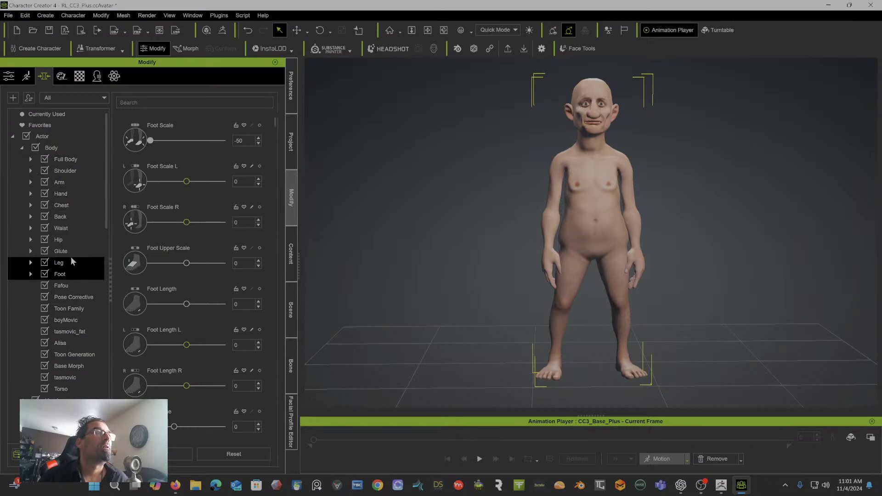
{"action": "left_click", "coordinate": [22, 147]}
{"action": "left_click", "coordinate": [69, 229]}
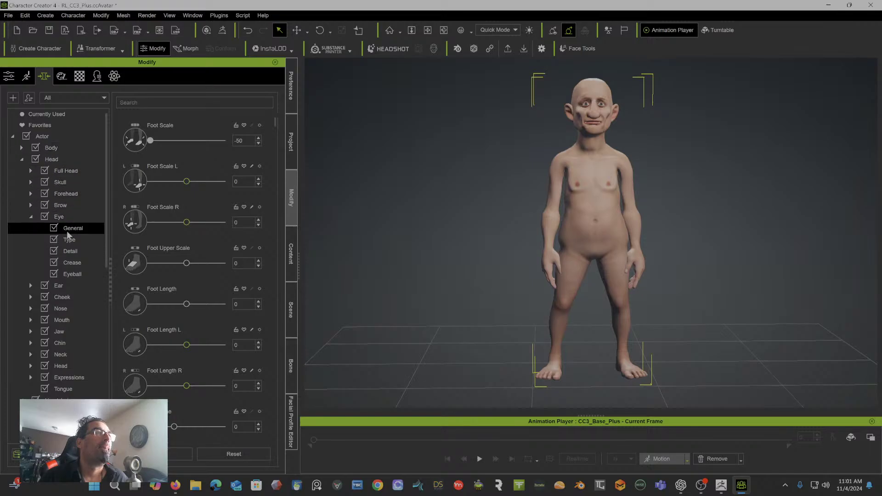
{"action": "left_click", "coordinate": [69, 283]}
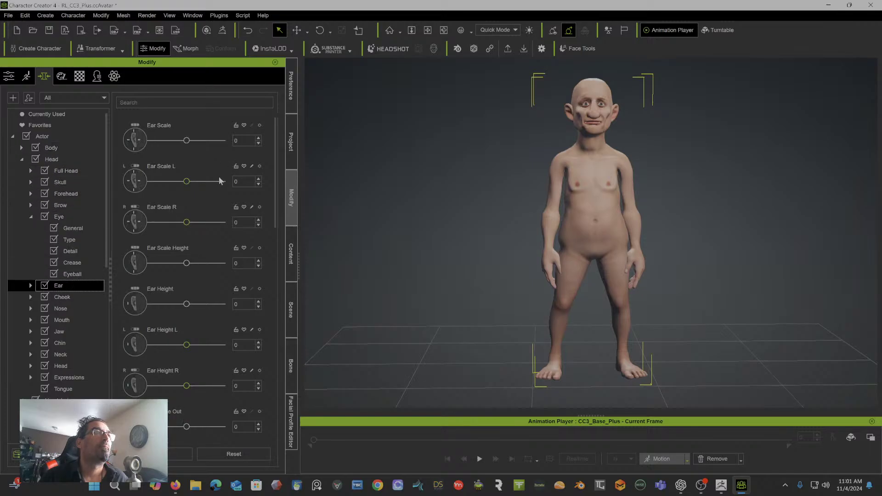
{"action": "scroll", "coordinate": [203, 268], "scroll_direction": "down", "scroll_amount": 3}
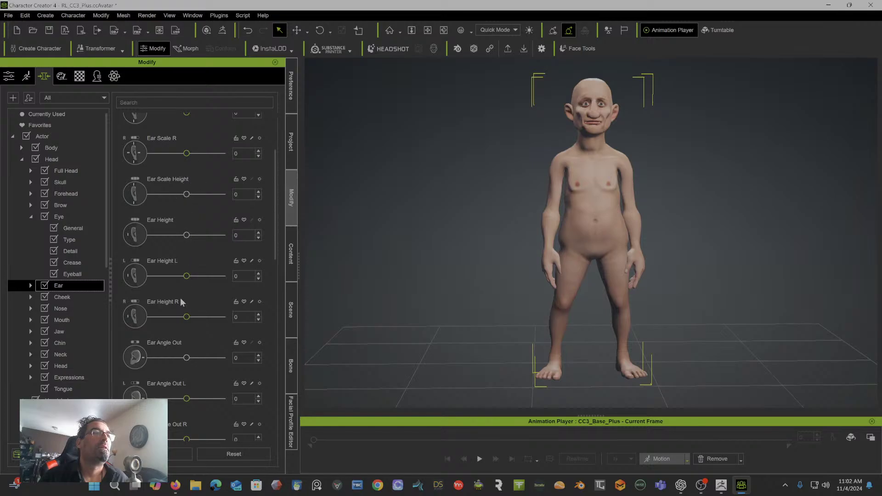
{"action": "scroll", "coordinate": [181, 294], "scroll_direction": "down", "scroll_amount": 6}
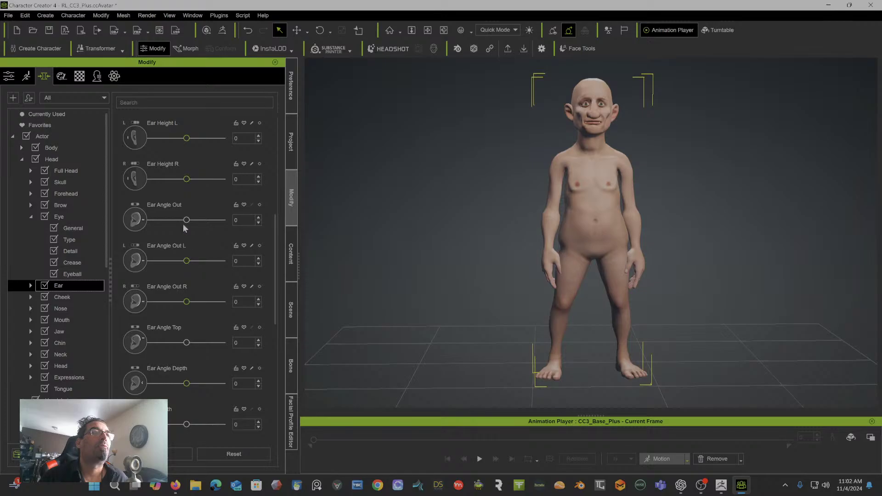
{"action": "left_click_drag", "start_coordinate": [186, 220], "coordinate": [282, 228]}
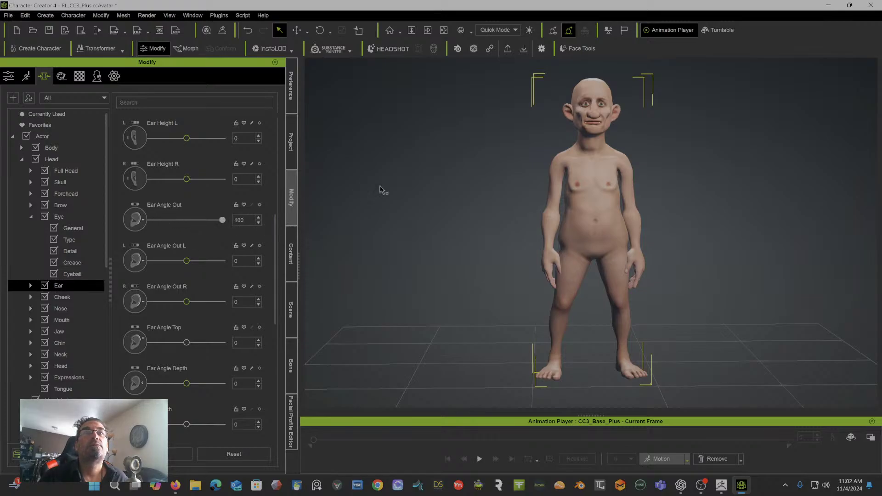
Step: Examine the character's face and ears up close from the front
{"action": "middle_click_drag", "start_coordinate": [448, 195], "coordinate": [439, 214], "text": "alt"}
{"action": "left_click_drag", "start_coordinate": [439, 214], "coordinate": [428, 212], "text": "alt"}
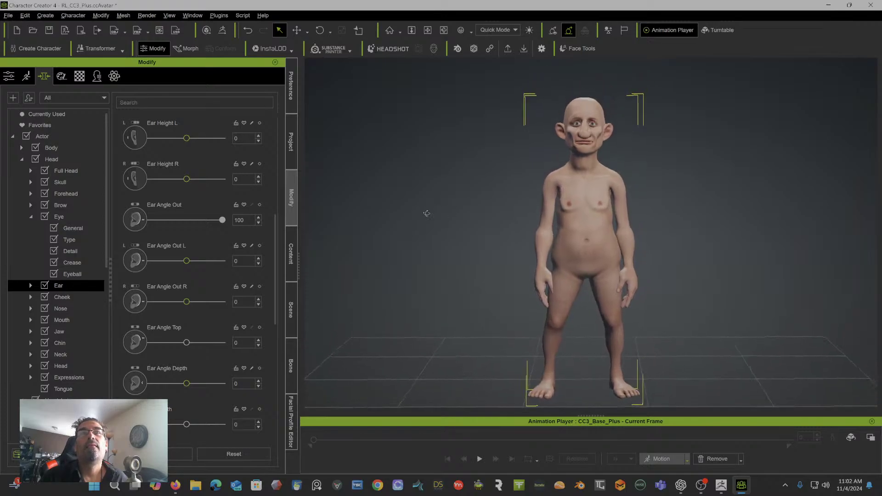
{"action": "scroll", "coordinate": [488, 104], "scroll_direction": "up", "scroll_amount": 2}
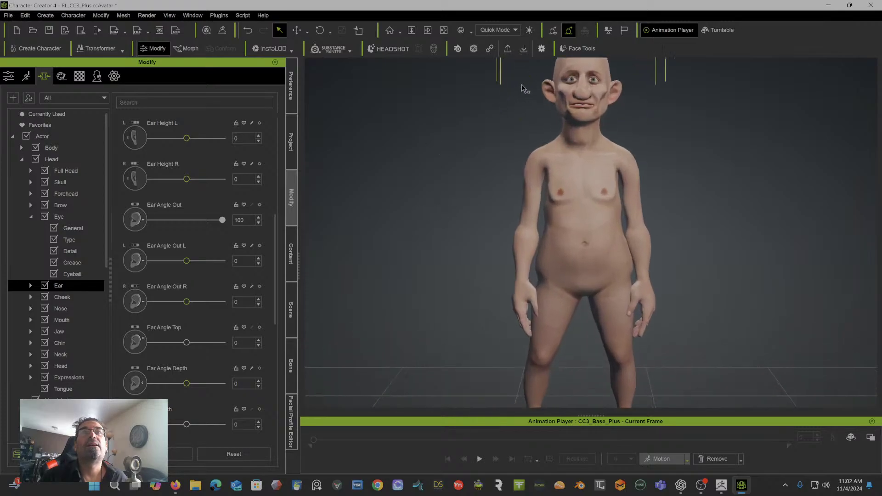
{"action": "scroll", "coordinate": [519, 90], "scroll_direction": "up", "scroll_amount": 3}
{"action": "middle_click_drag", "start_coordinate": [524, 65], "coordinate": [484, 237], "text": "alt"}
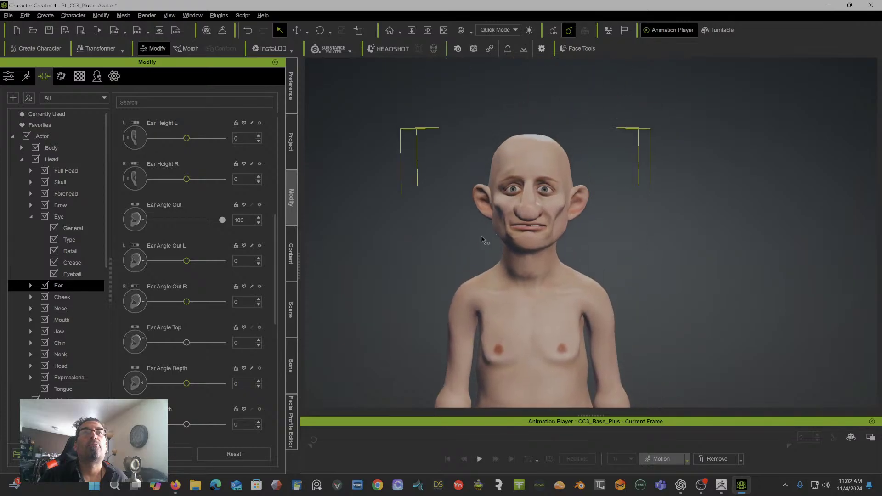
{"action": "scroll", "coordinate": [511, 190], "scroll_direction": "up", "scroll_amount": 1}
{"action": "scroll", "coordinate": [511, 189], "scroll_direction": "up", "scroll_amount": 1}
{"action": "middle_click_drag", "start_coordinate": [508, 173], "coordinate": [528, 215], "text": "alt"}
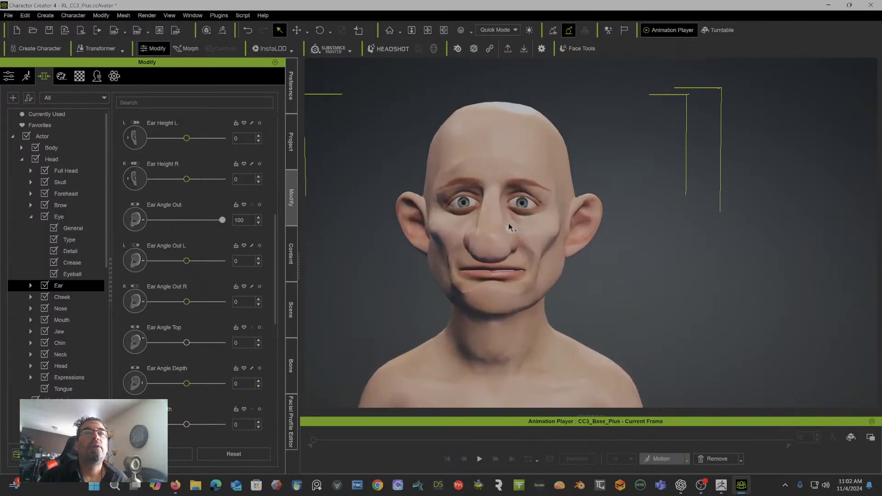
{"action": "mouse_move", "coordinate": [550, 217]}
{"action": "left_mouse_down", "text": "alt"}
{"action": "mouse_move", "coordinate": [429, 212]}
{"action": "mouse_move", "coordinate": [551, 201]}
{"action": "left_mouse_up", "text": "alt"}
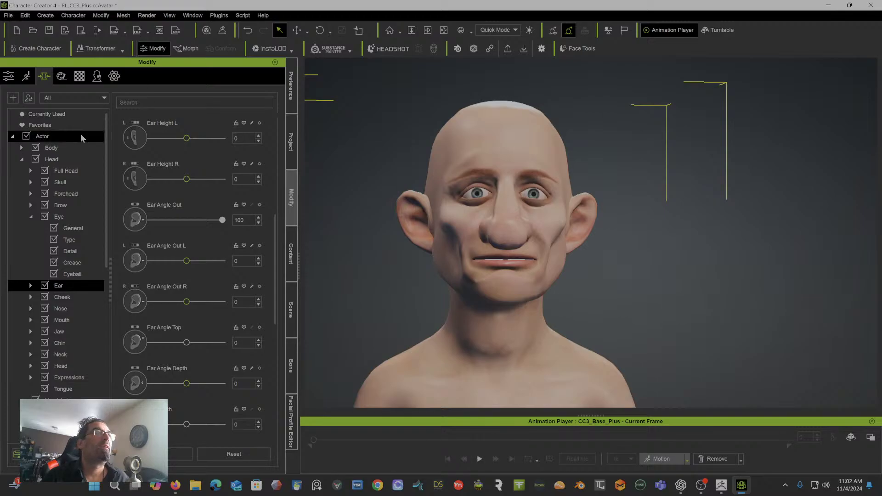
Step: In the Brow morphs, try Brow Height at 100 and set Brow Angle to -70
{"action": "left_click", "coordinate": [63, 205]}
{"action": "left_click_drag", "start_coordinate": [174, 141], "coordinate": [225, 141]}
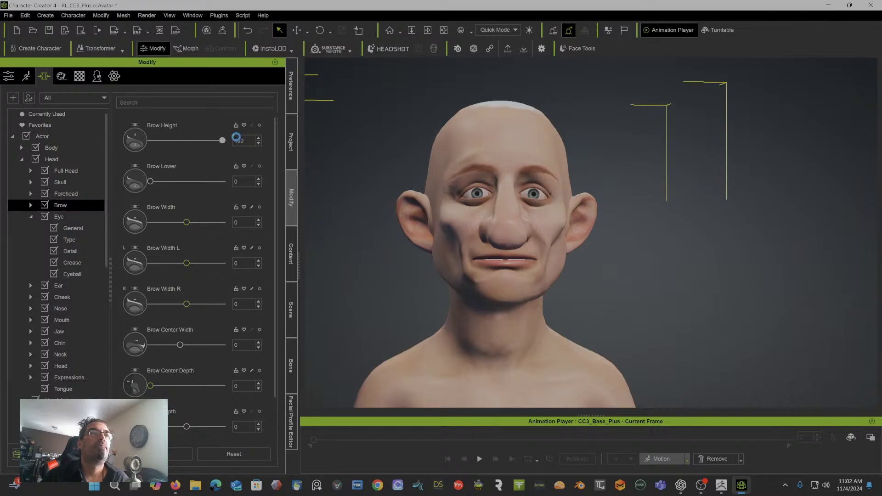
{"action": "scroll", "coordinate": [178, 197], "scroll_direction": "down", "scroll_amount": 3}
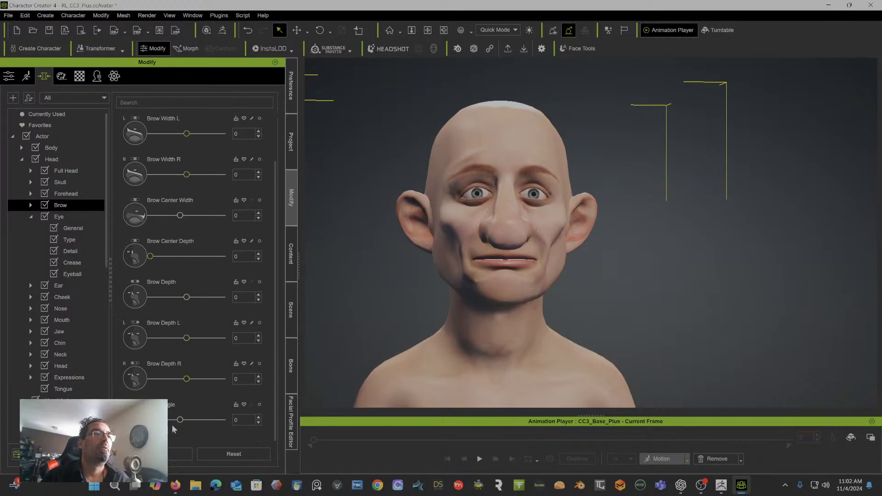
{"action": "left_click_drag", "start_coordinate": [180, 419], "coordinate": [156, 419]}
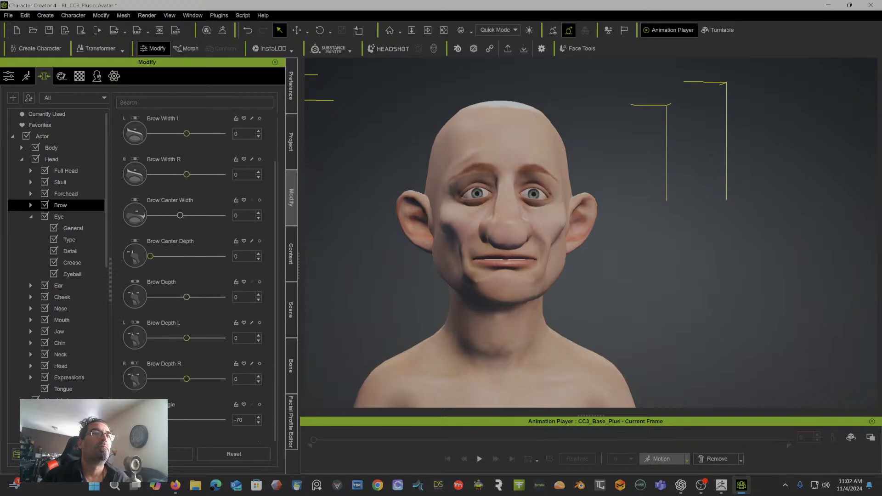
{"action": "scroll", "coordinate": [211, 413], "scroll_direction": "up", "scroll_amount": 3}
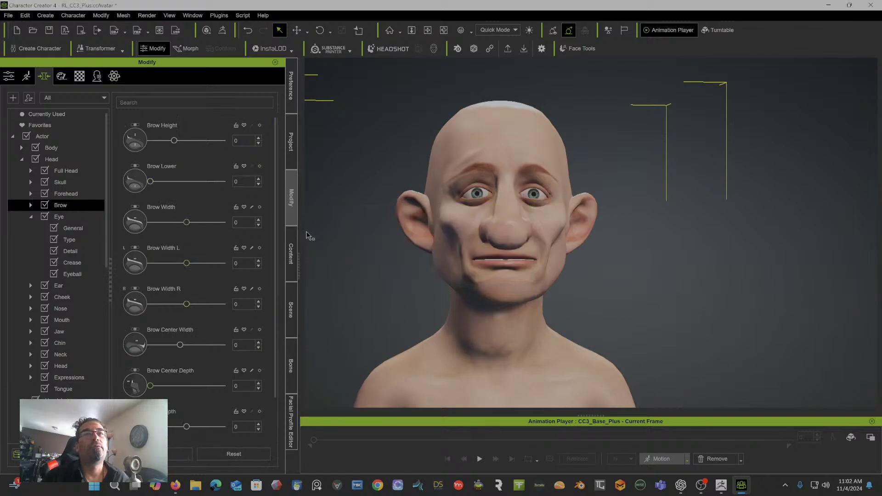
Step: Show the head's Chin morphs and raise Chin Depth A to 100, reducing it to 77 while viewing the profile
{"action": "right_click_drag", "start_coordinate": [436, 238], "coordinate": [443, 258]}
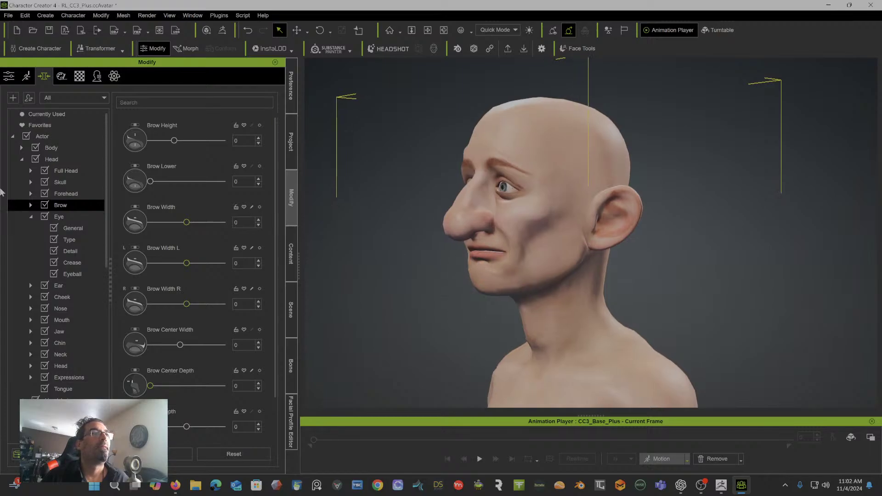
{"action": "left_click", "coordinate": [32, 216]}
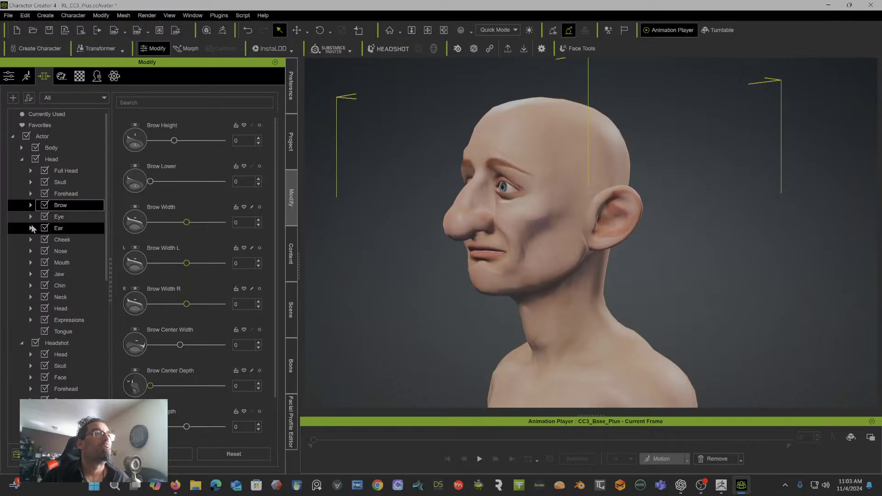
{"action": "left_click", "coordinate": [30, 286]}
{"action": "left_click", "coordinate": [67, 286]}
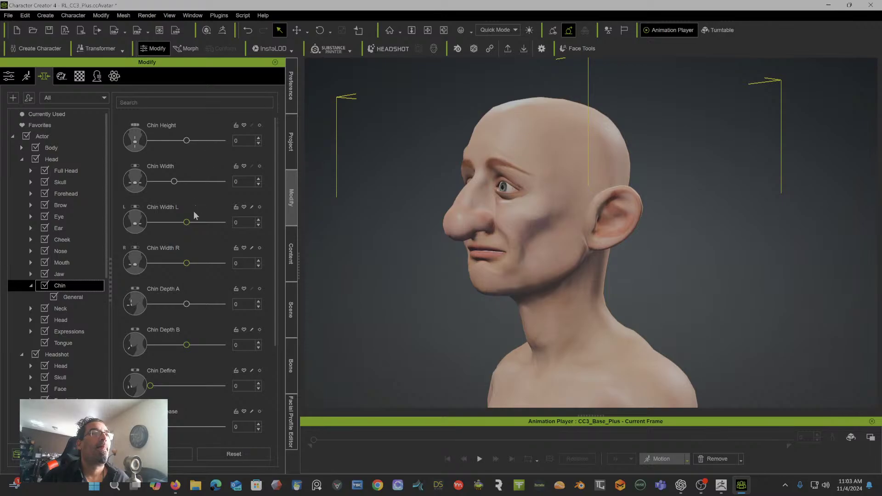
{"action": "scroll", "coordinate": [194, 211], "scroll_direction": "down", "scroll_amount": 3}
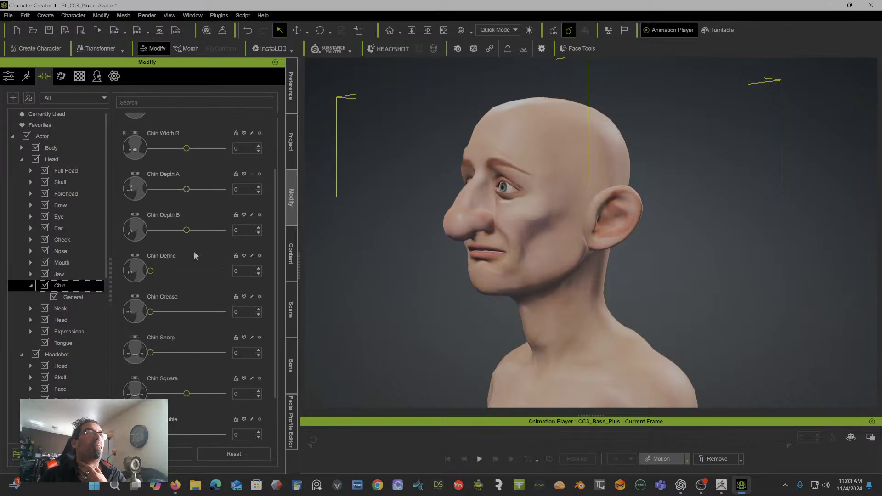
{"action": "left_click_drag", "start_coordinate": [187, 190], "coordinate": [246, 196]}
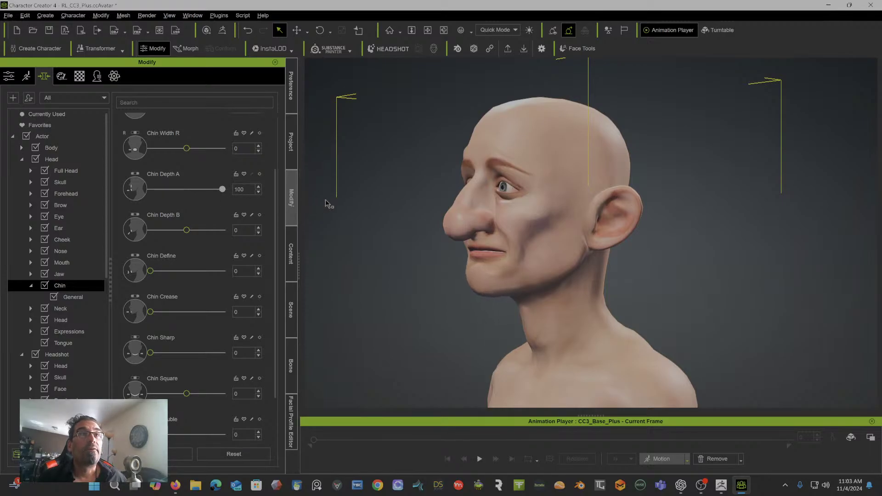
{"action": "right_click_drag", "start_coordinate": [329, 203], "coordinate": [253, 192]}
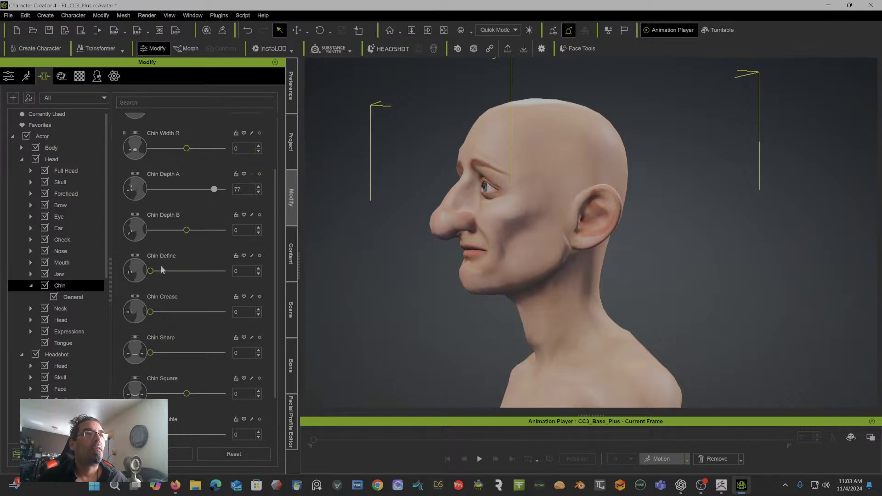
Step: Try lowering Chin Define below 0, then enter -25 and finally -50 for Chin Crease
{"action": "left_click_drag", "start_coordinate": [150, 270], "coordinate": [132, 275]}
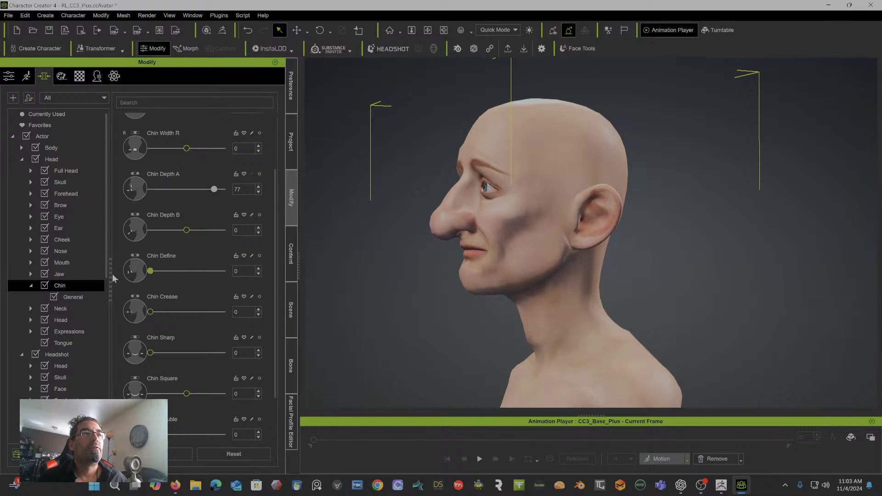
{"action": "left_click_drag", "start_coordinate": [175, 312], "coordinate": [150, 312]}
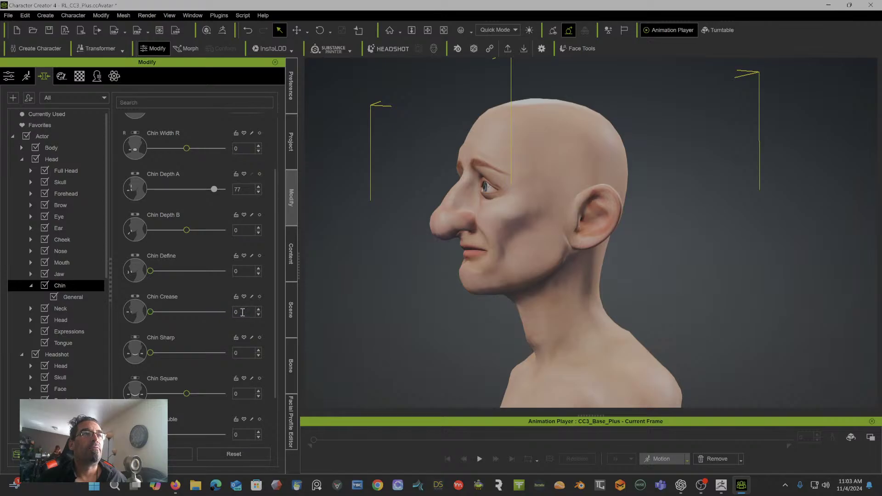
{"action": "left_click_drag", "start_coordinate": [242, 311], "coordinate": [157, 307]}
{"action": "type", "text": "-"}
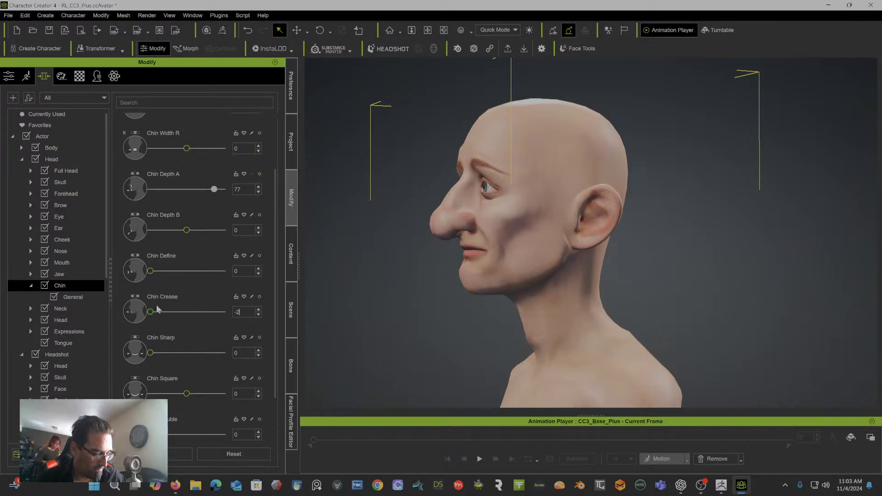
{"action": "type", "text": "25"}
{"action": "key", "text": "Return"}
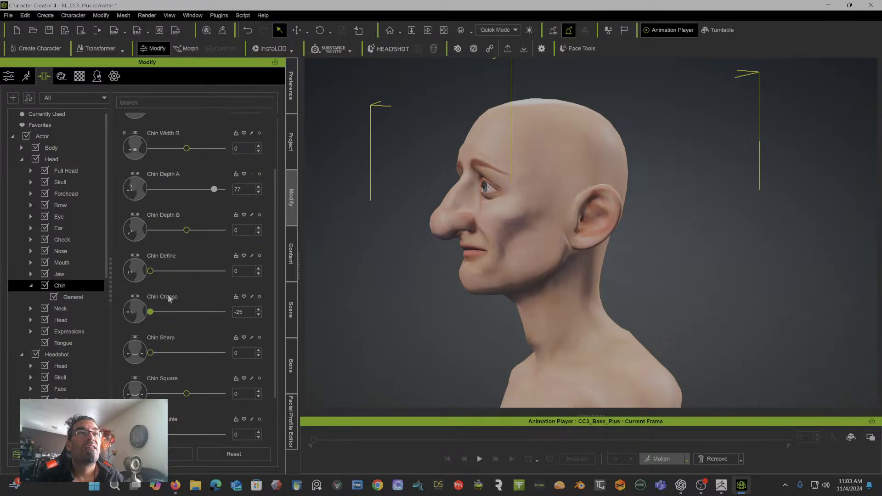
{"action": "left_click_drag", "start_coordinate": [251, 311], "coordinate": [137, 307]}
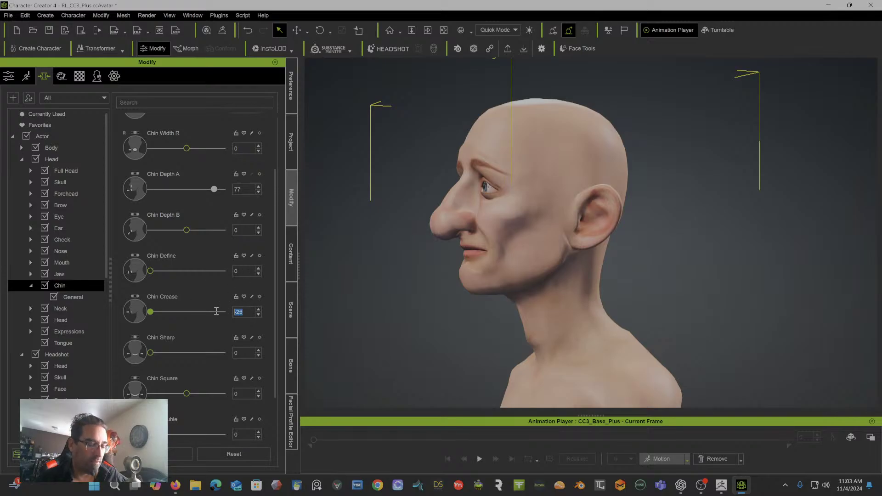
{"action": "type", "text": "-50"}
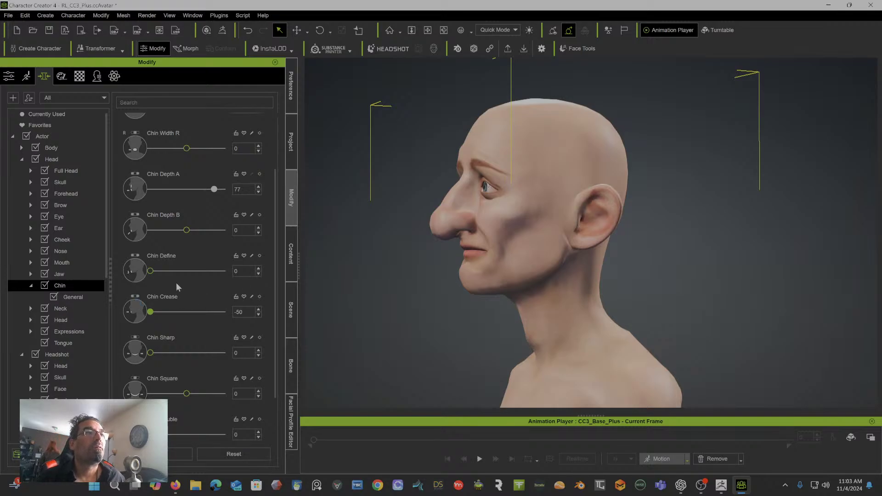
Step: Try Chin Sharp at 34, return it to 0, and set Chin Square to 100
{"action": "left_click_drag", "start_coordinate": [150, 353], "coordinate": [173, 351]}
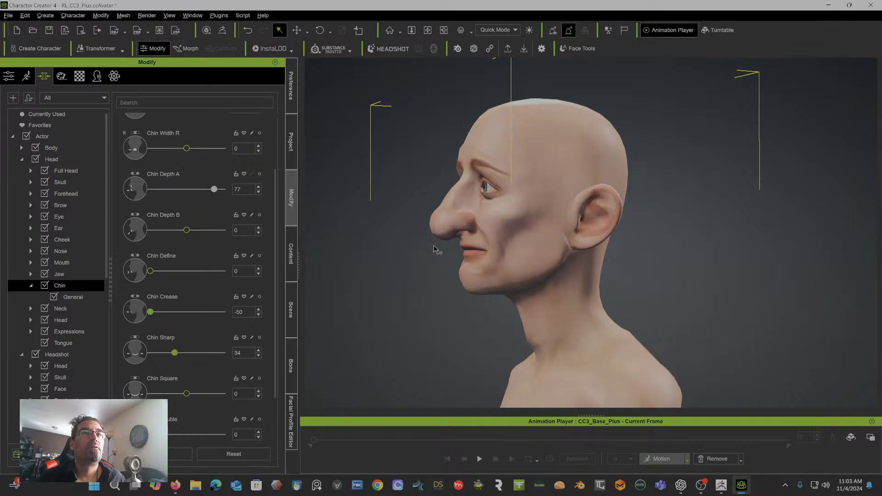
{"action": "right_click_drag", "start_coordinate": [441, 246], "coordinate": [568, 240]}
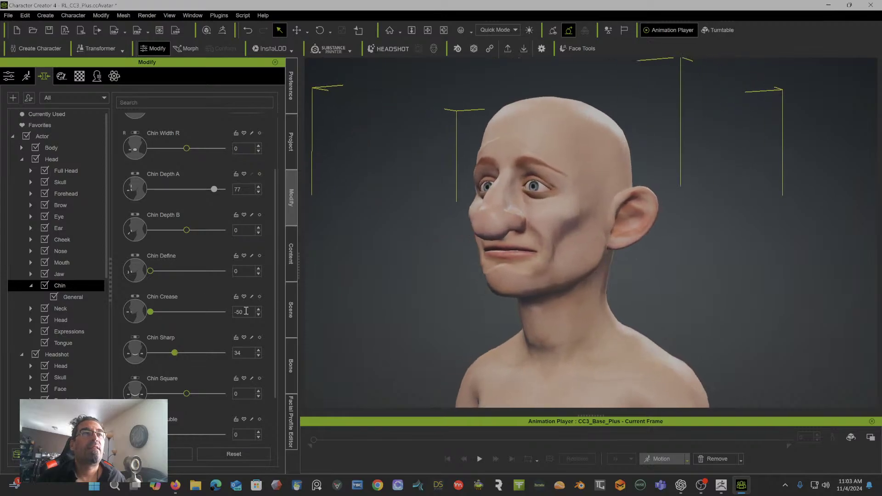
{"action": "left_click_drag", "start_coordinate": [175, 353], "coordinate": [111, 360]}
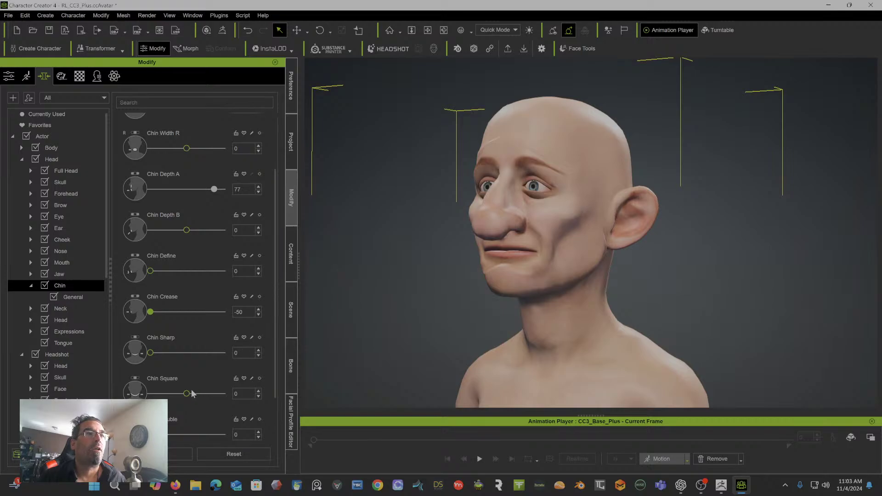
{"action": "left_click_drag", "start_coordinate": [186, 394], "coordinate": [225, 394]}
{"action": "right_click_drag", "start_coordinate": [546, 251], "coordinate": [653, 246]}
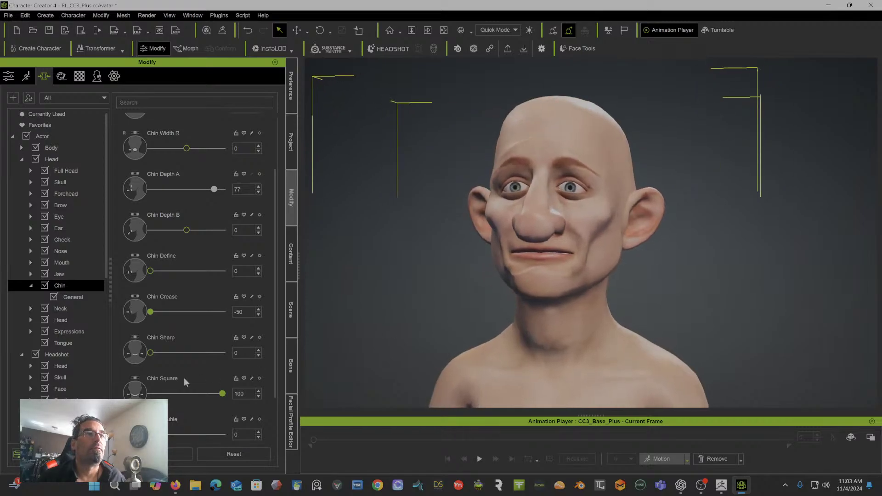
Step: Show the Headshot group's Neck morphs with the head viewed in profile
{"action": "scroll", "coordinate": [185, 381], "scroll_direction": "down", "scroll_amount": 3}
{"action": "right_click_drag", "start_coordinate": [506, 322], "coordinate": [725, 303]}
{"action": "right_click_drag", "start_coordinate": [650, 312], "coordinate": [443, 329]}
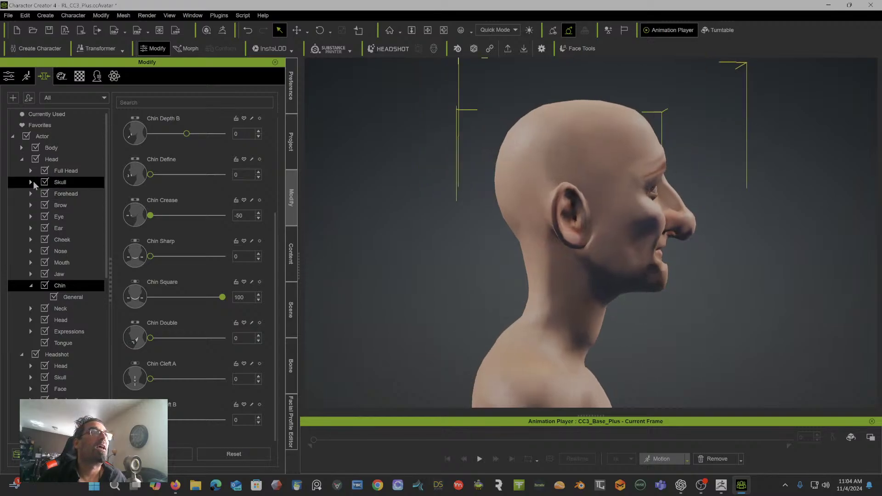
{"action": "scroll", "coordinate": [69, 280], "scroll_direction": "down", "scroll_amount": 3}
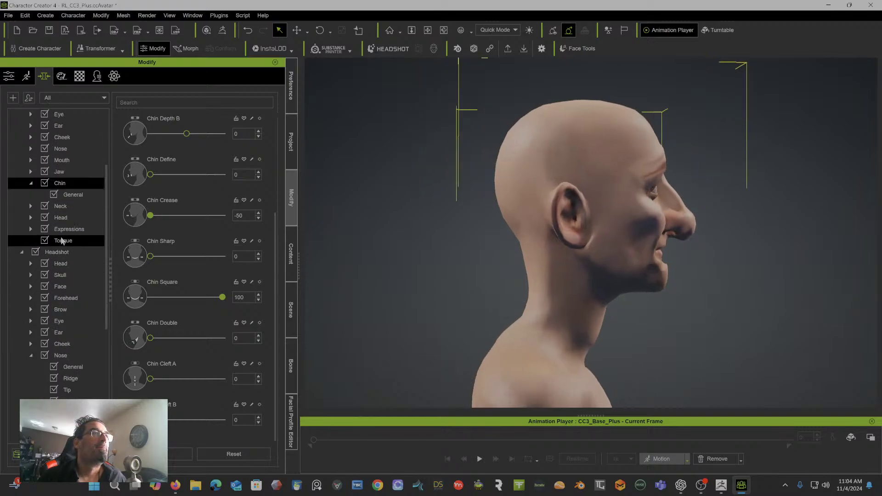
{"action": "left_click", "coordinate": [62, 207]}
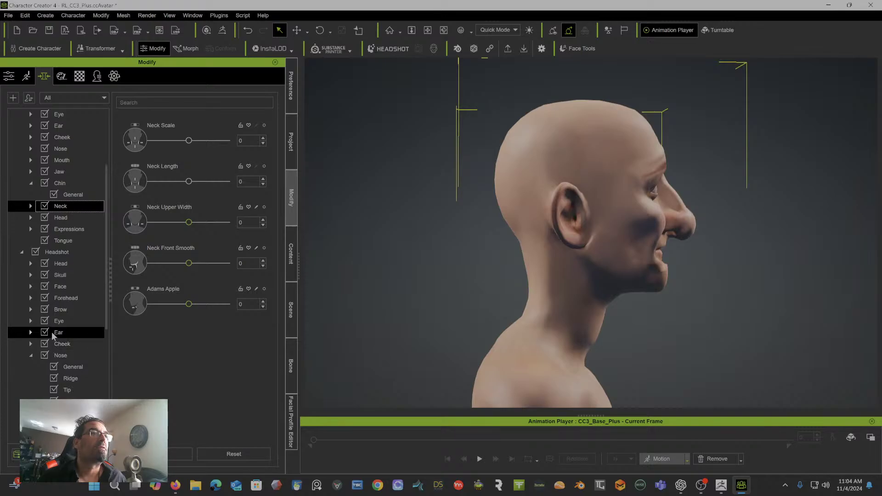
{"action": "scroll", "coordinate": [54, 370], "scroll_direction": "down", "scroll_amount": 6}
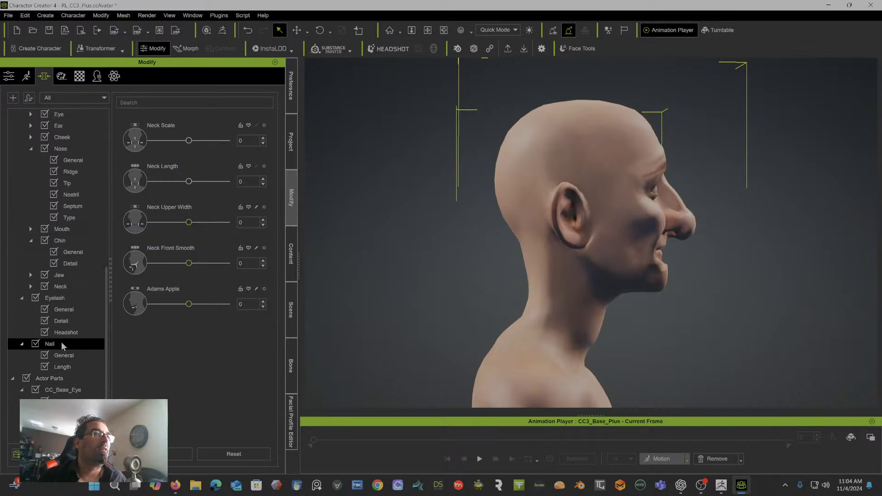
{"action": "left_click", "coordinate": [36, 285]}
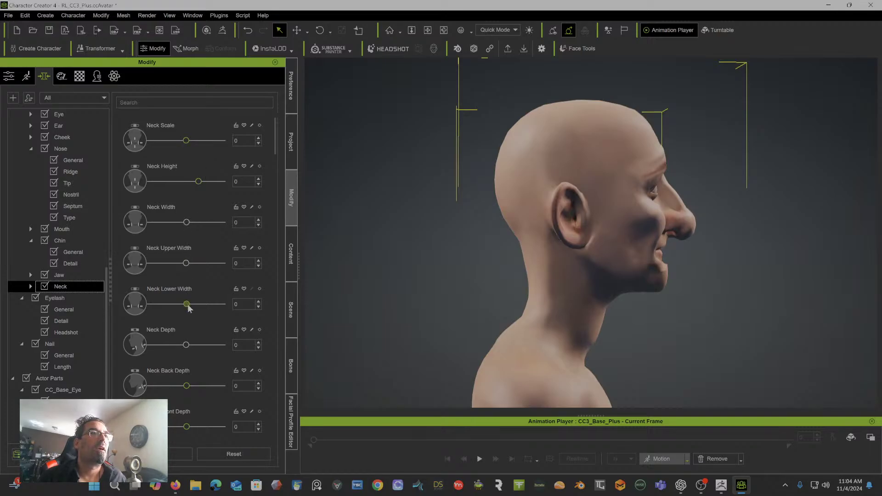
Step: Set Neck Depth to 100 and Neck Front Depth to -100
{"action": "scroll", "coordinate": [188, 307], "scroll_direction": "down", "scroll_amount": 2}
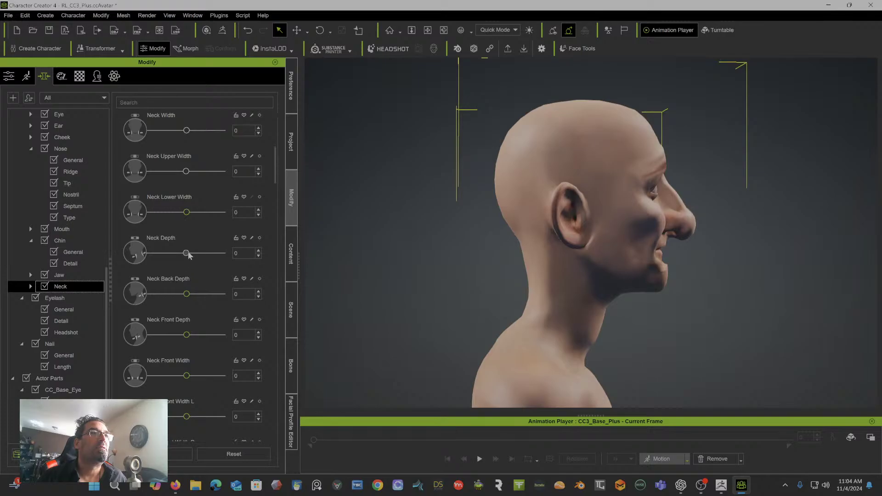
{"action": "left_click_drag", "start_coordinate": [188, 254], "coordinate": [227, 256]}
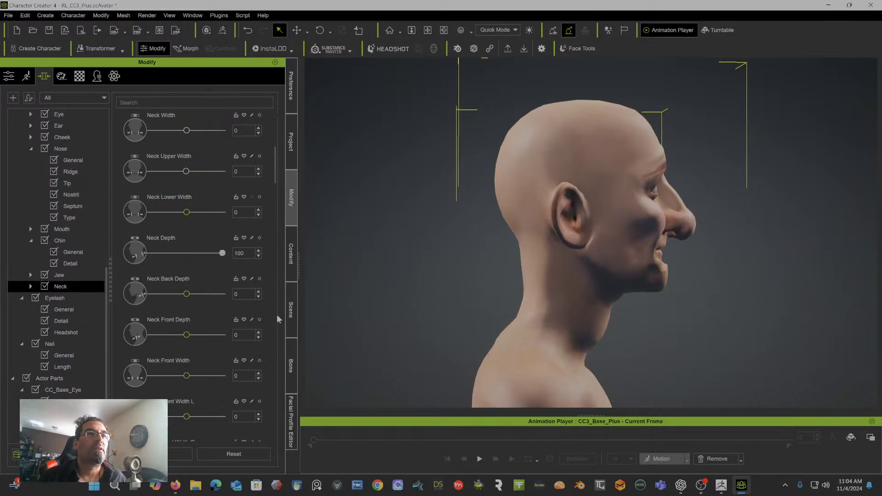
{"action": "left_click_drag", "start_coordinate": [186, 336], "coordinate": [136, 337]}
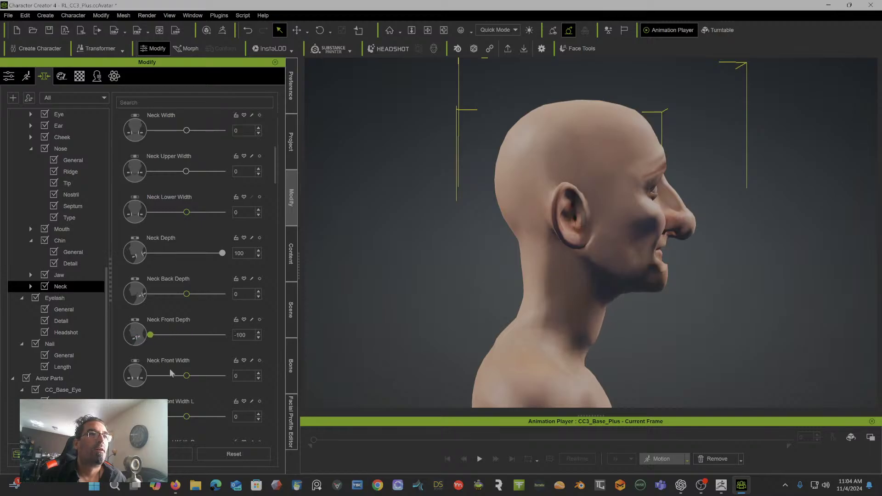
Step: Set Neck Front Define to 100 and Neck Adams Apple Height to 100
{"action": "scroll", "coordinate": [171, 373], "scroll_direction": "down", "scroll_amount": 2}
{"action": "scroll", "coordinate": [179, 374], "scroll_direction": "down", "scroll_amount": 5}
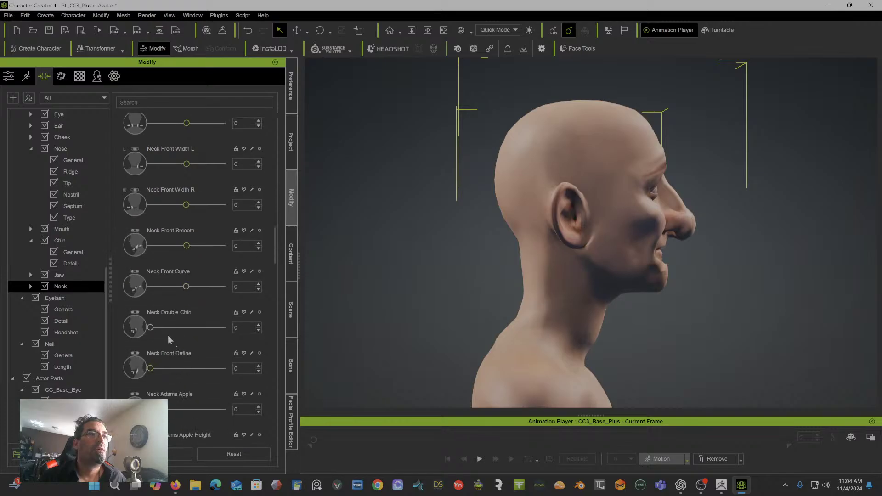
{"action": "scroll", "coordinate": [169, 339], "scroll_direction": "down", "scroll_amount": 4}
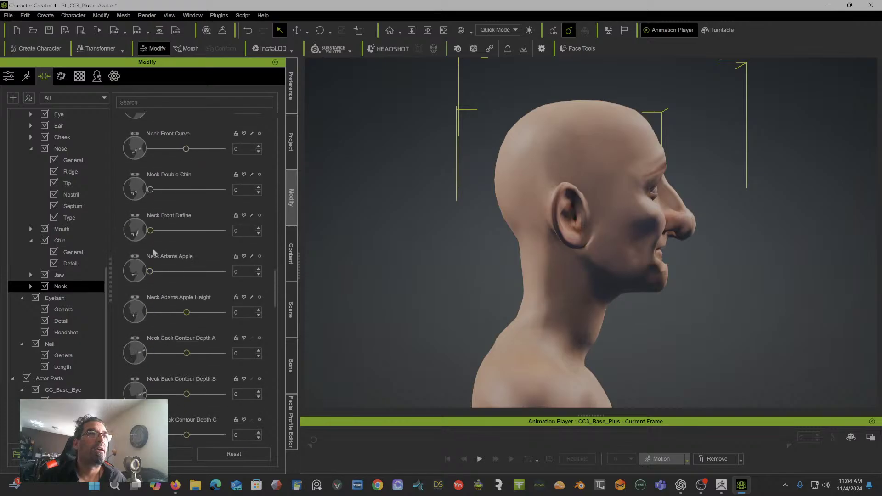
{"action": "left_click_drag", "start_coordinate": [150, 230], "coordinate": [225, 243]}
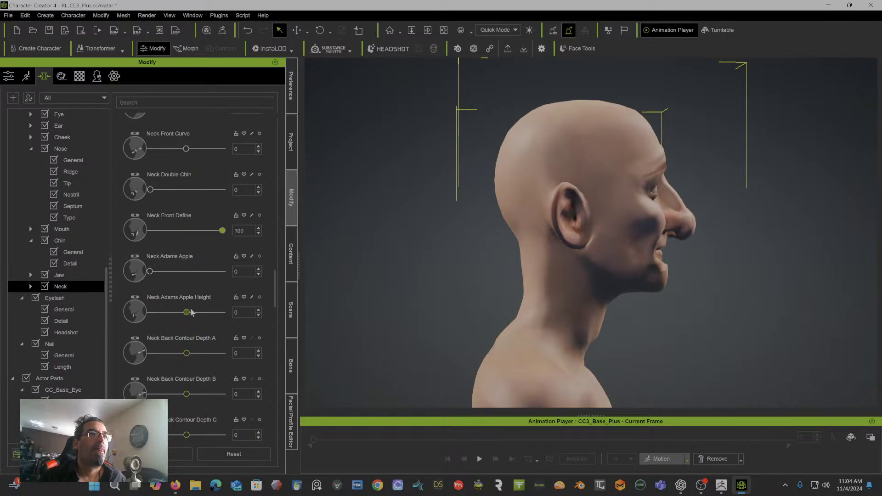
{"action": "left_click_drag", "start_coordinate": [186, 313], "coordinate": [271, 308]}
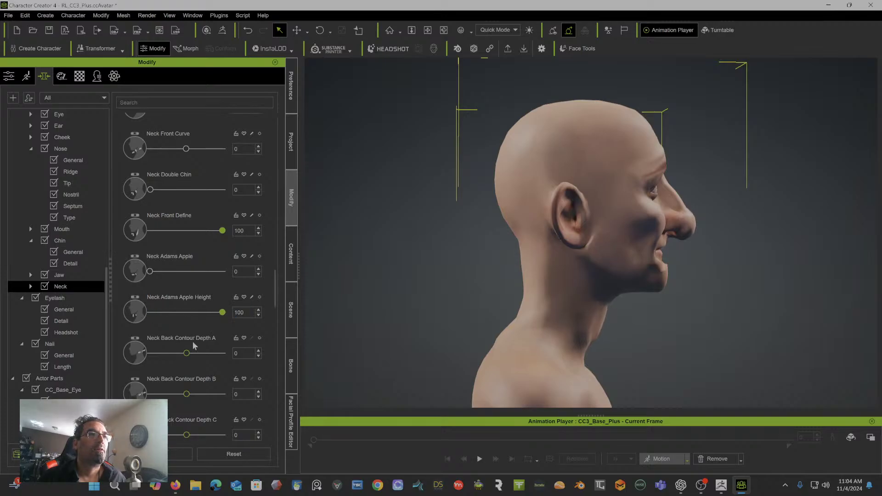
Step: Set Neck Back Contour Depth A to 24 and Neck Back Contour Depth F to 7
{"action": "mouse_move", "coordinate": [188, 356]}
{"action": "left_mouse_down"}
{"action": "mouse_move", "coordinate": [226, 356]}
{"action": "mouse_move", "coordinate": [199, 356]}
{"action": "left_mouse_up"}
{"action": "scroll", "coordinate": [181, 362], "scroll_direction": "down", "scroll_amount": 5}
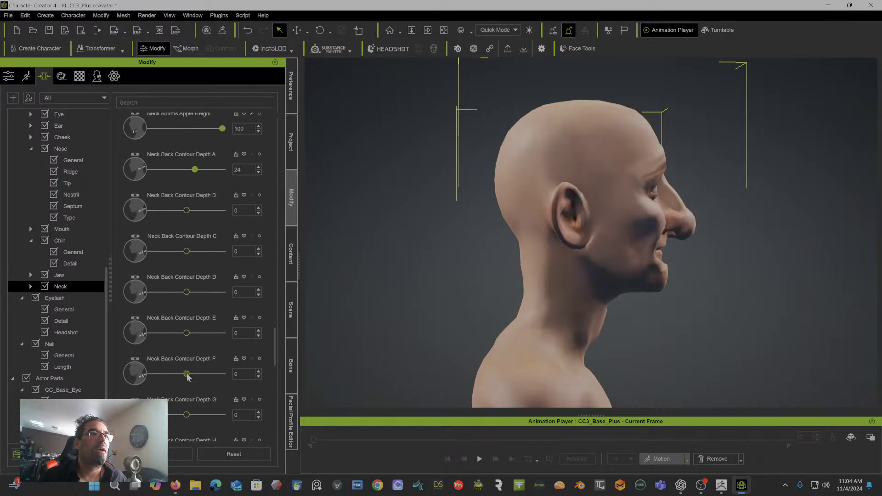
{"action": "mouse_move", "coordinate": [187, 374]}
{"action": "left_mouse_down"}
{"action": "mouse_move", "coordinate": [213, 374]}
{"action": "mouse_move", "coordinate": [187, 380]}
{"action": "left_mouse_up"}
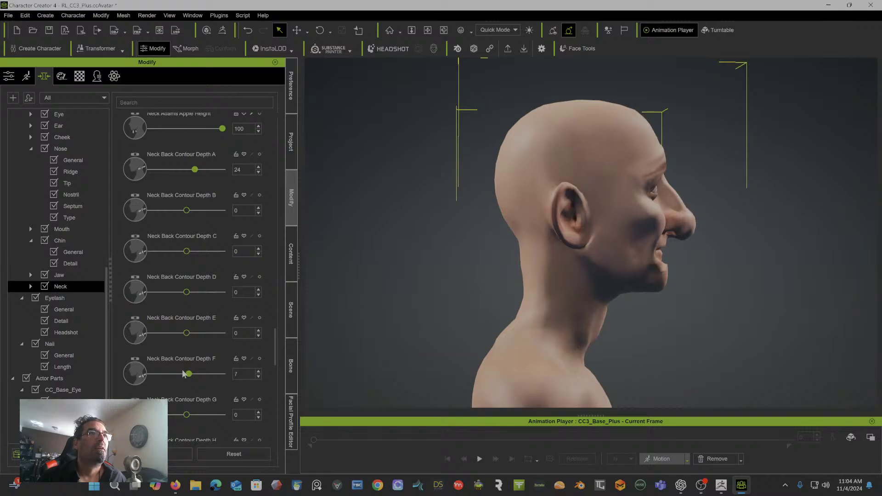
Step: Set Head Look D U to -44 and raise the neck's forward morph to 100
{"action": "scroll", "coordinate": [185, 375], "scroll_direction": "down", "scroll_amount": 3}
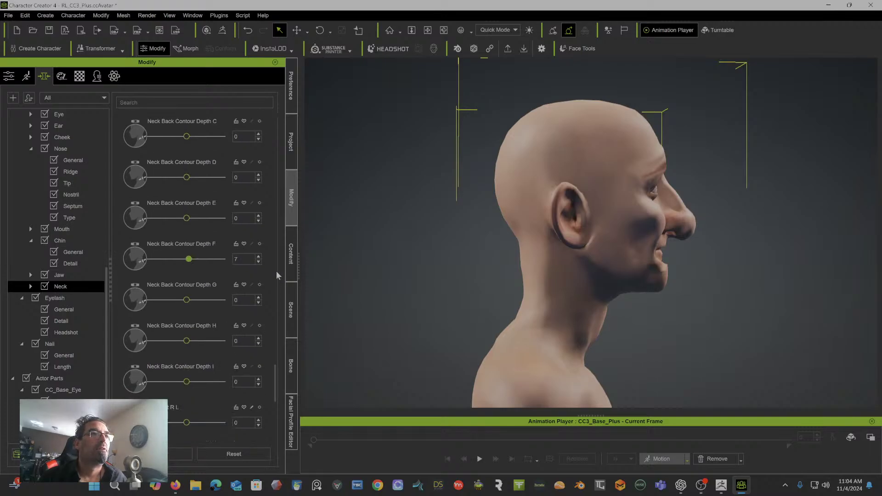
{"action": "scroll", "coordinate": [276, 381], "scroll_direction": "down", "scroll_amount": 3}
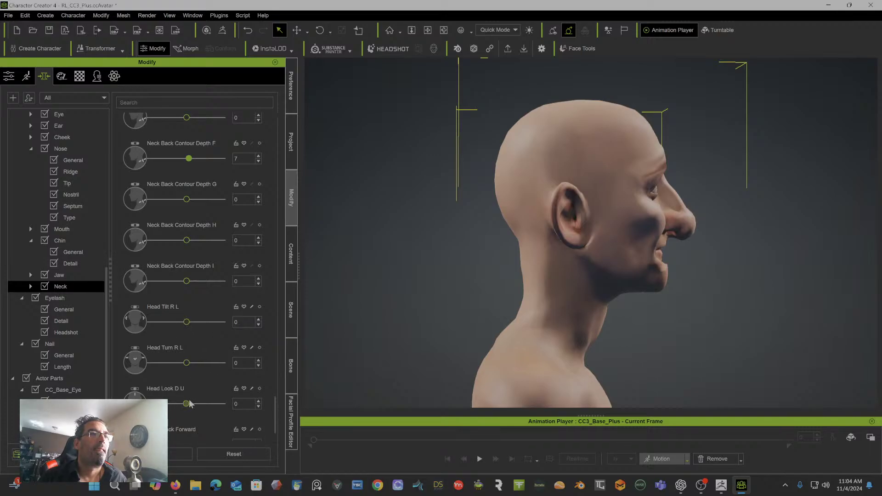
{"action": "mouse_move", "coordinate": [186, 404]}
{"action": "left_mouse_down"}
{"action": "mouse_move", "coordinate": [146, 404]}
{"action": "mouse_move", "coordinate": [196, 406]}
{"action": "mouse_move", "coordinate": [170, 406]}
{"action": "left_mouse_up"}
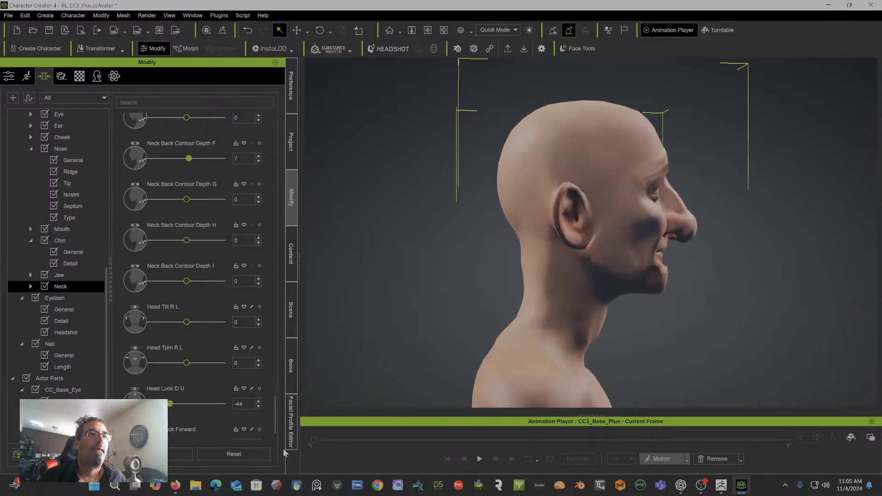
{"action": "scroll", "coordinate": [274, 412], "scroll_direction": "down", "scroll_amount": 1}
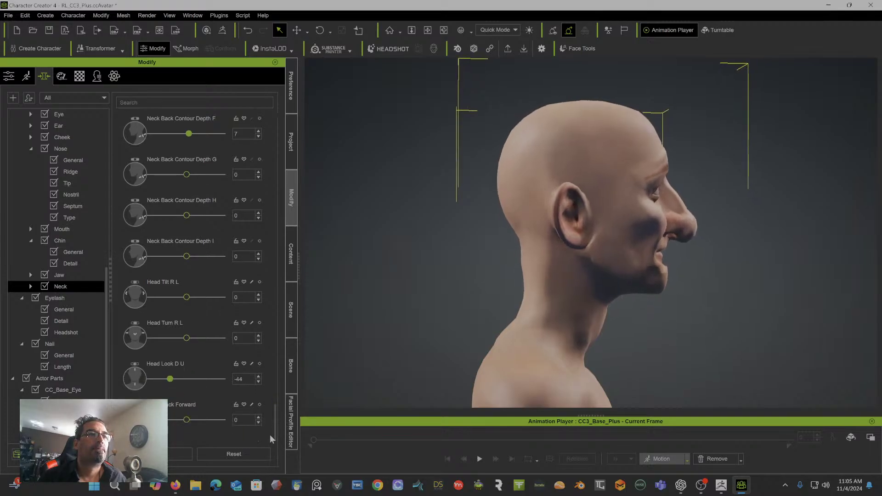
{"action": "left_click_drag", "start_coordinate": [183, 421], "coordinate": [221, 429]}
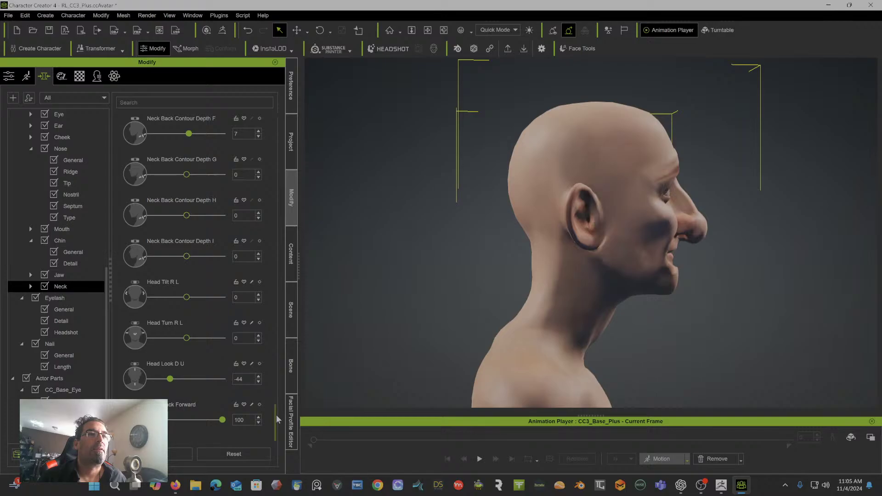
Step: Try a lower Neck Height on the profile and undo the change
{"action": "scroll", "coordinate": [276, 415], "scroll_direction": "up", "scroll_amount": 5}
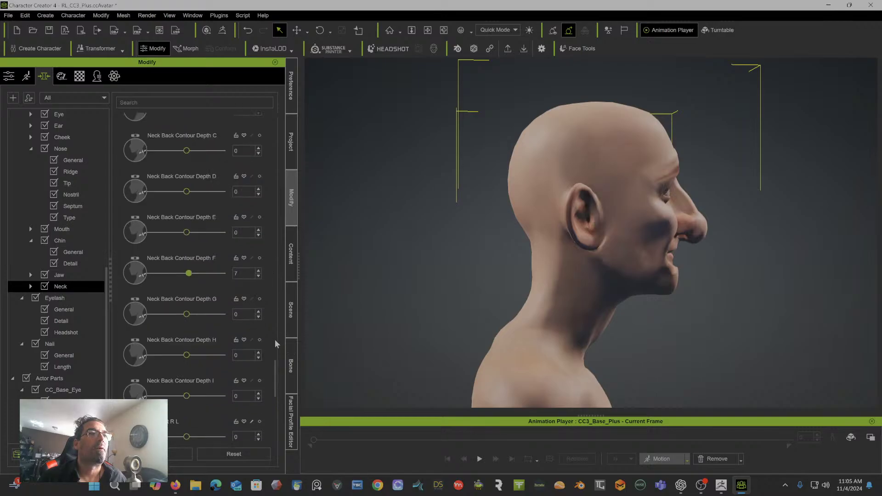
{"action": "scroll", "coordinate": [276, 371], "scroll_direction": "up", "scroll_amount": 10}
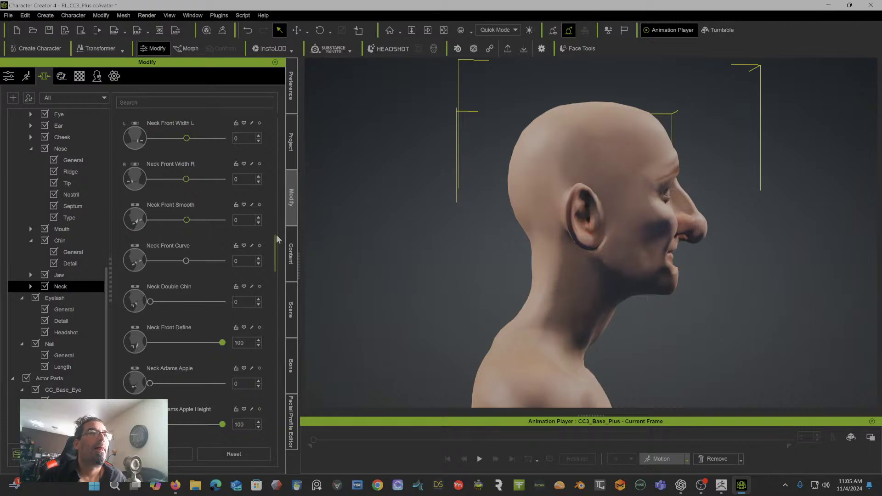
{"action": "left_click_drag", "start_coordinate": [275, 242], "coordinate": [275, 122]}
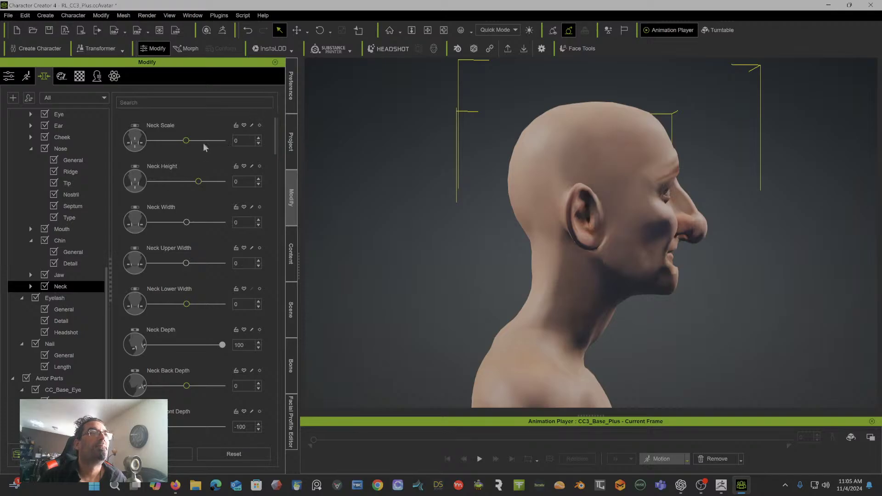
{"action": "left_click_drag", "start_coordinate": [198, 184], "coordinate": [182, 188]}
{"action": "key", "text": "ctrl+z"}
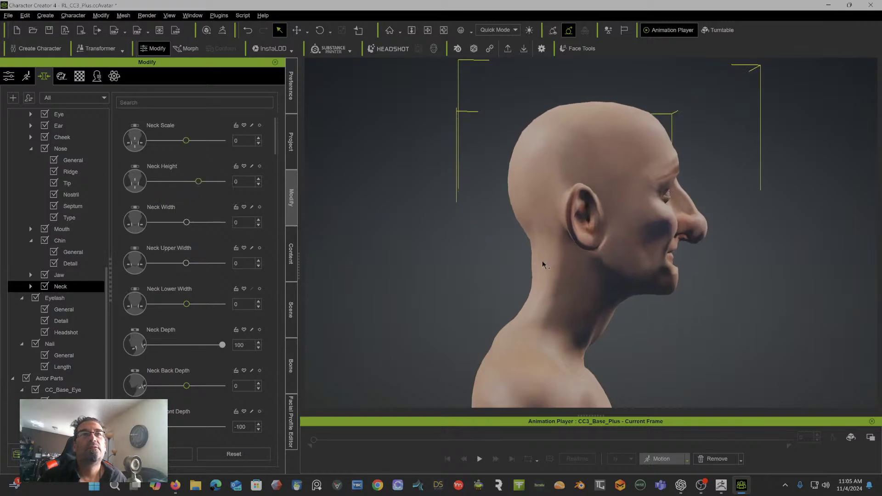
Step: Lower Neck Height to -61, compare it against the body from the side and front, and raise it to -14
{"action": "left_click_drag", "start_coordinate": [547, 265], "coordinate": [325, 248], "text": "alt"}
{"action": "left_click_drag", "start_coordinate": [622, 245], "coordinate": [432, 266], "text": "alt"}
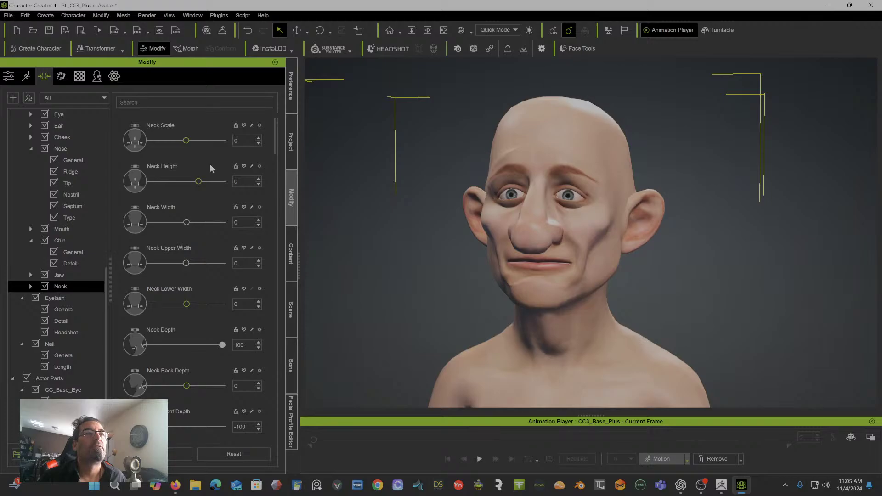
{"action": "left_click_drag", "start_coordinate": [199, 183], "coordinate": [170, 183]}
{"action": "left_click_drag", "start_coordinate": [461, 213], "coordinate": [760, 213], "text": "alt"}
{"action": "scroll", "coordinate": [799, 232], "scroll_direction": "down", "scroll_amount": 6}
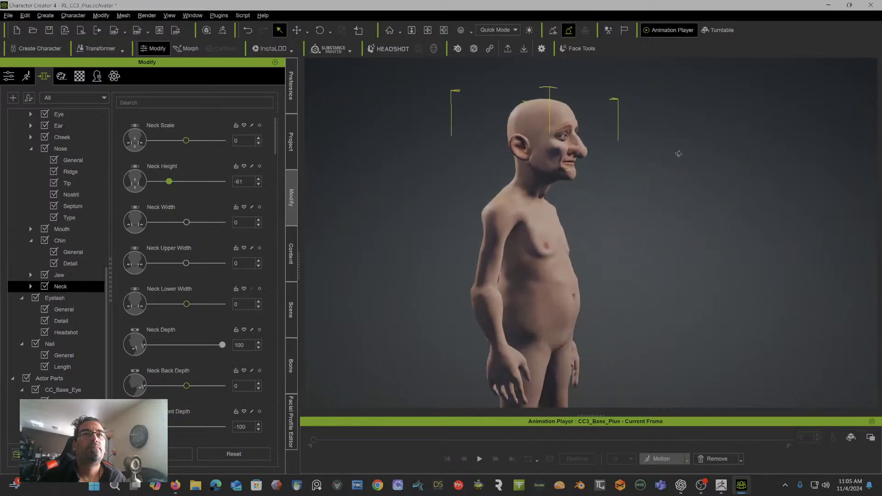
{"action": "left_click_drag", "start_coordinate": [678, 154], "coordinate": [420, 163], "text": "alt"}
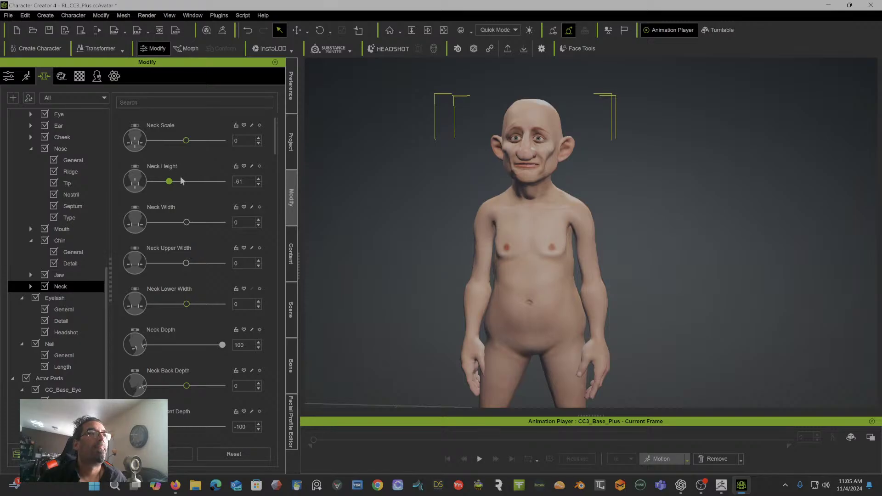
{"action": "left_click_drag", "start_coordinate": [169, 182], "coordinate": [192, 182]}
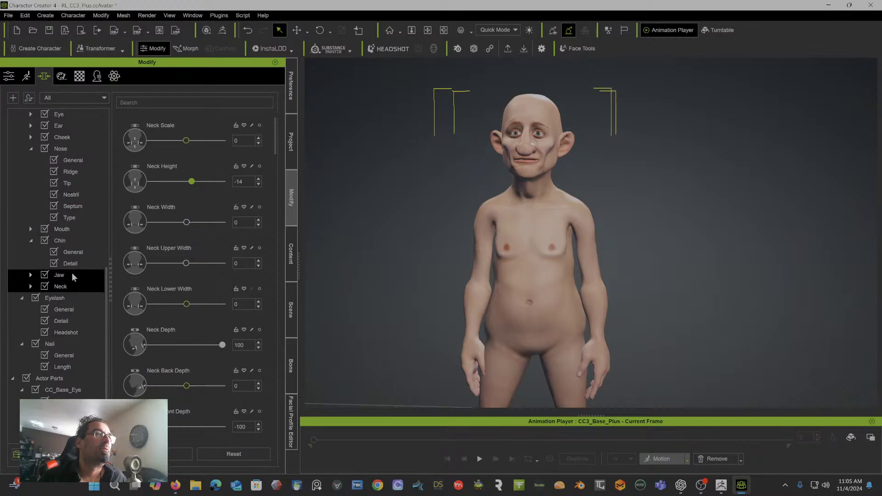
Step: Show the Body group's Back morphs and set Back Scapula Scale to 33 while viewing the character from behind
{"action": "scroll", "coordinate": [68, 236], "scroll_direction": "up", "scroll_amount": 9}
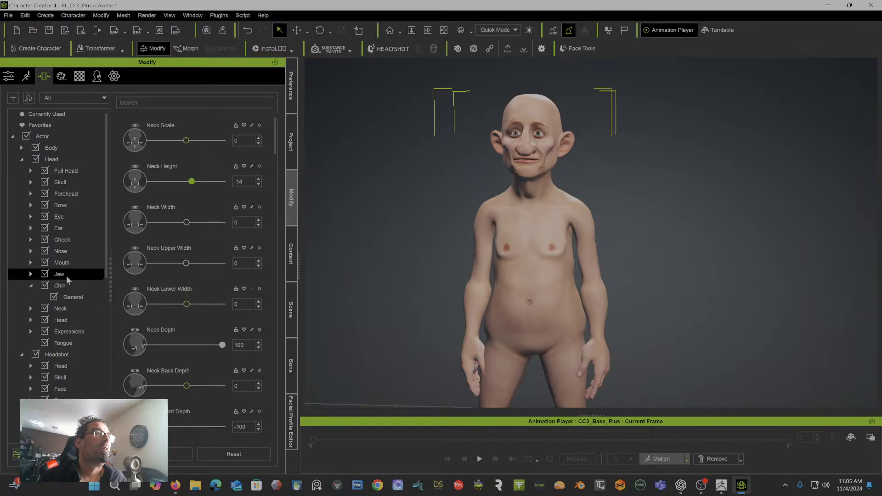
{"action": "scroll", "coordinate": [66, 276], "scroll_direction": "down", "scroll_amount": 2}
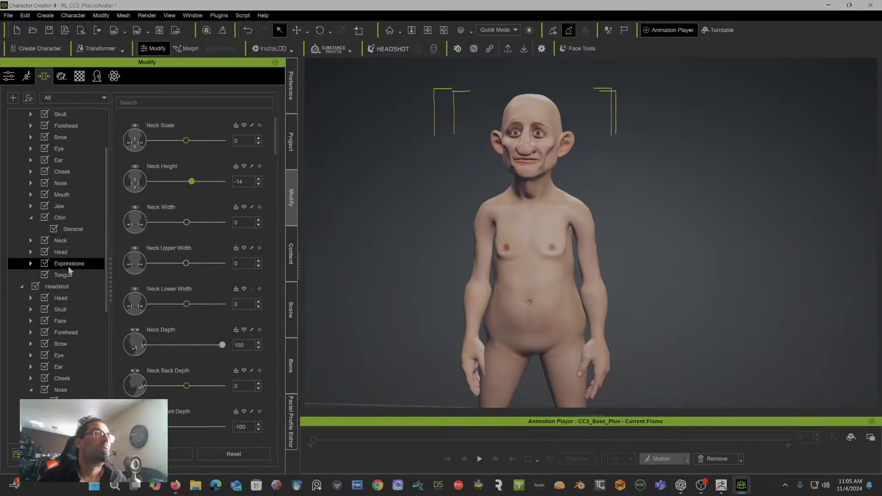
{"action": "scroll", "coordinate": [64, 183], "scroll_direction": "up", "scroll_amount": 2}
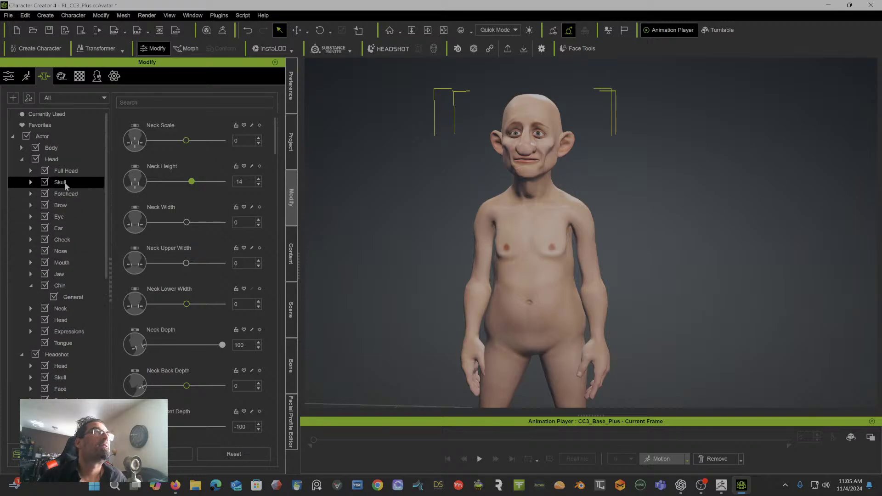
{"action": "left_click", "coordinate": [22, 159]}
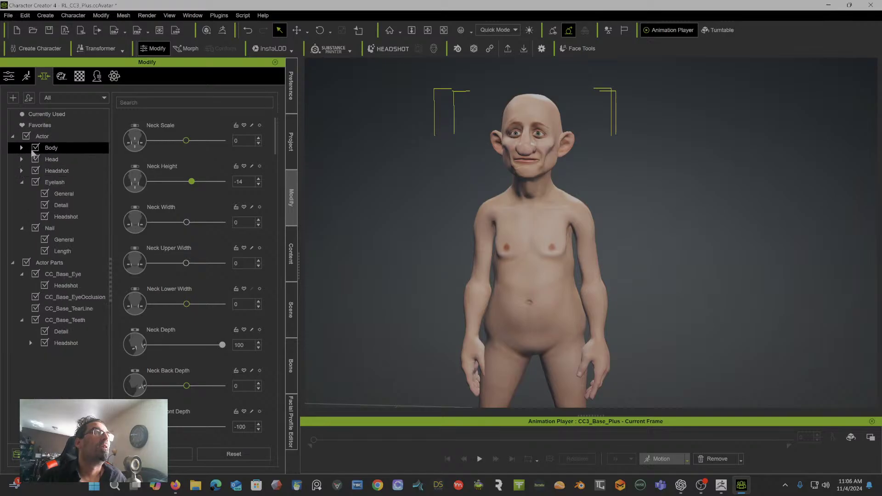
{"action": "left_click", "coordinate": [21, 148]}
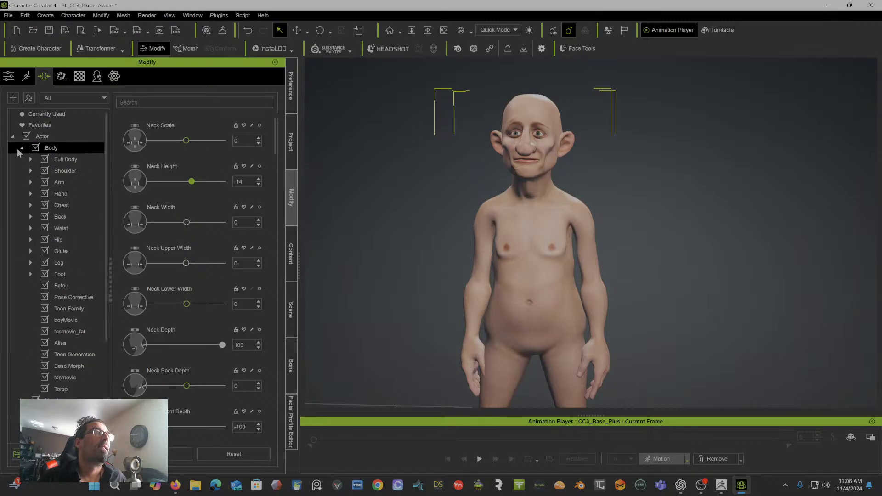
{"action": "left_click", "coordinate": [78, 216]}
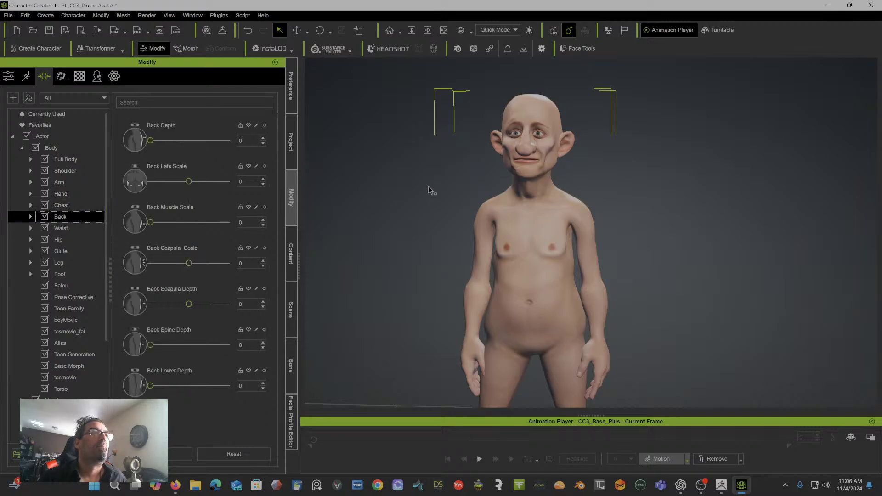
{"action": "right_click_drag", "start_coordinate": [417, 185], "coordinate": [460, 209]}
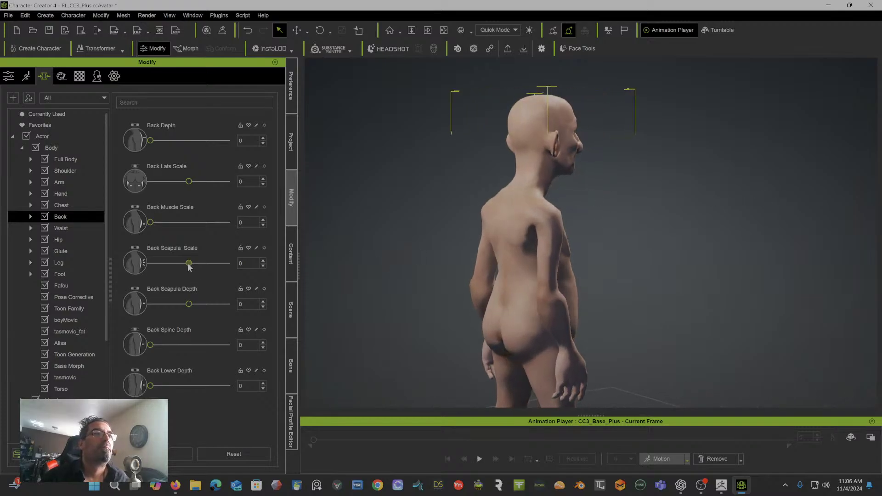
{"action": "mouse_move", "coordinate": [188, 263]}
{"action": "left_mouse_down"}
{"action": "mouse_move", "coordinate": [225, 264]}
{"action": "mouse_move", "coordinate": [202, 263]}
{"action": "left_mouse_up"}
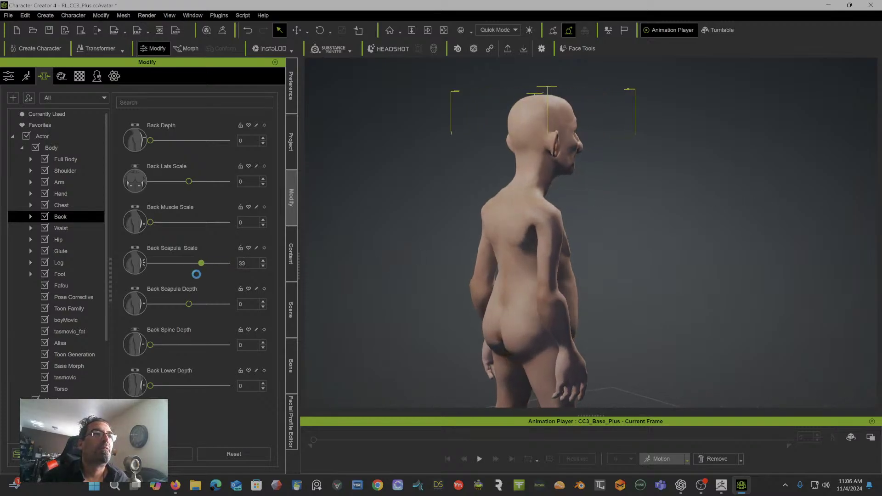
Step: Set Back Spine Depth to 55 and Back Lats Scale to 60 in the Back morphs
{"action": "left_click_drag", "start_coordinate": [151, 345], "coordinate": [193, 346]}
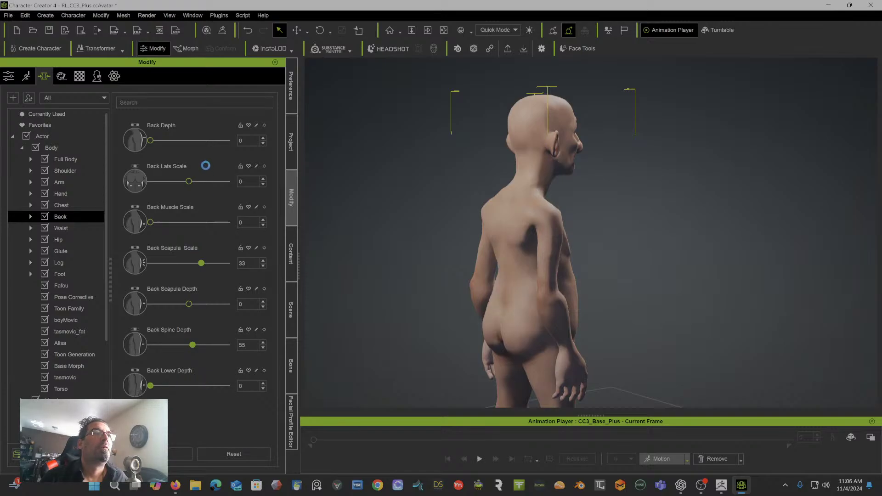
{"action": "left_click_drag", "start_coordinate": [183, 186], "coordinate": [167, 181]}
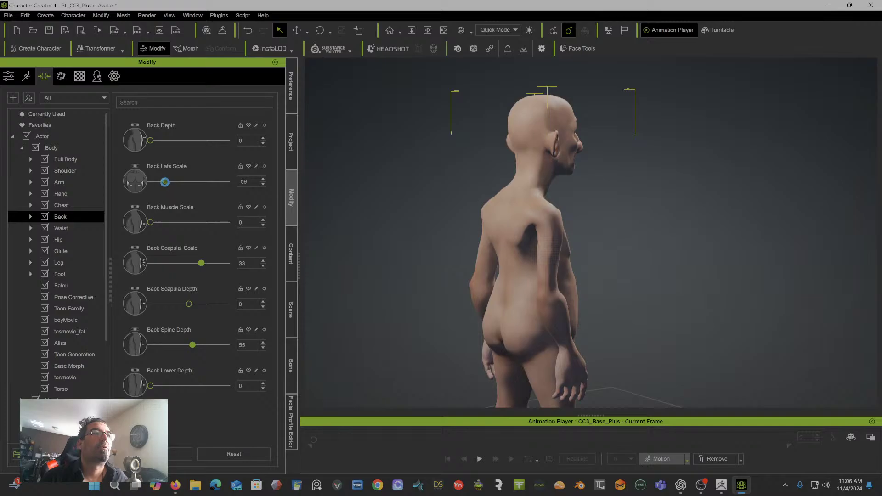
{"action": "left_click_drag", "start_coordinate": [165, 182], "coordinate": [212, 182]}
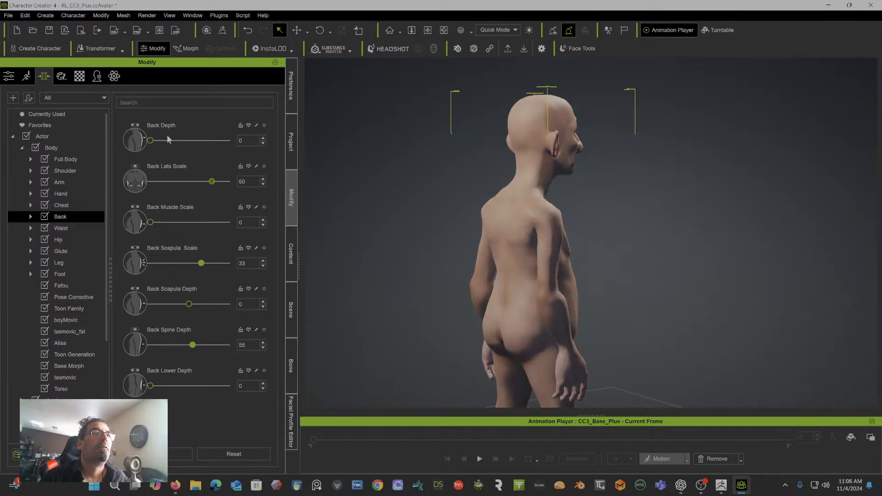
Step: Raise Back Depth to 78, check the character's profile, and reduce it to 43
{"action": "left_click_drag", "start_coordinate": [152, 142], "coordinate": [210, 141]}
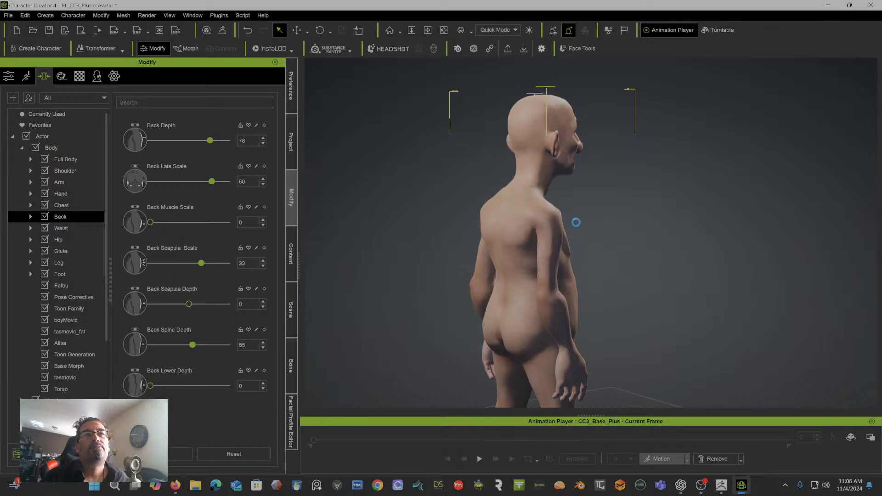
{"action": "right_click_drag", "start_coordinate": [590, 226], "coordinate": [449, 208]}
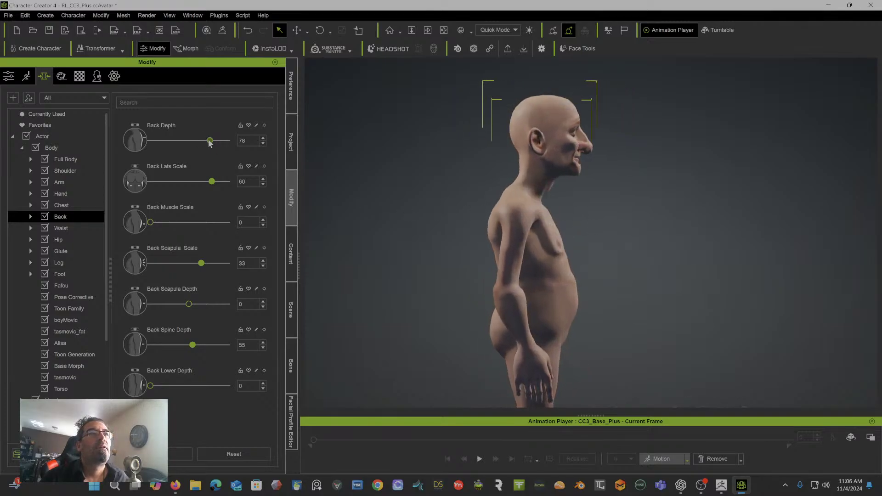
{"action": "left_click_drag", "start_coordinate": [209, 142], "coordinate": [184, 142]}
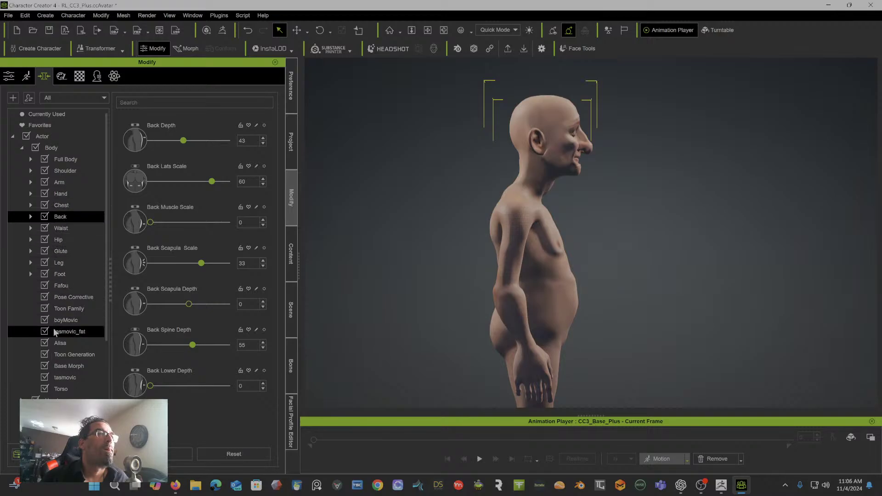
Step: Look through the Torso, Chest General, Head neck and Eyelash Headshot morph groups for suitable sliders
{"action": "scroll", "coordinate": [67, 366], "scroll_direction": "down", "scroll_amount": 1}
{"action": "left_click", "coordinate": [69, 355]}
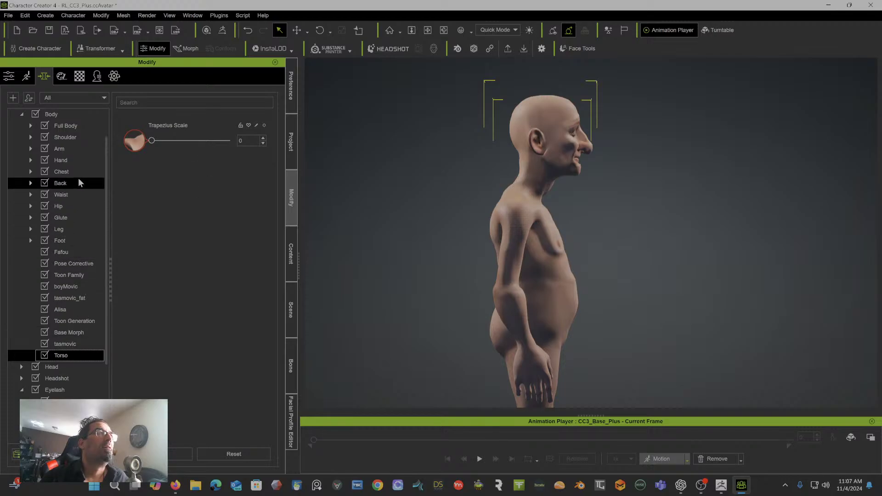
{"action": "left_click", "coordinate": [30, 171]}
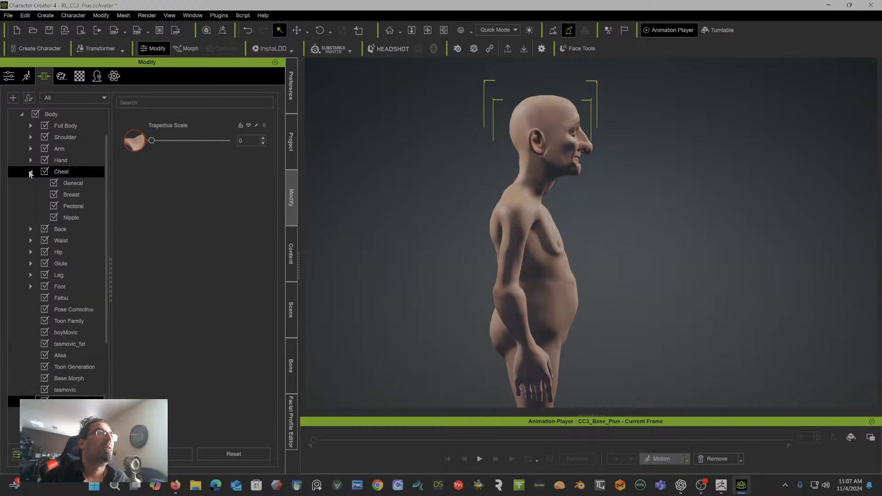
{"action": "left_click", "coordinate": [72, 183]}
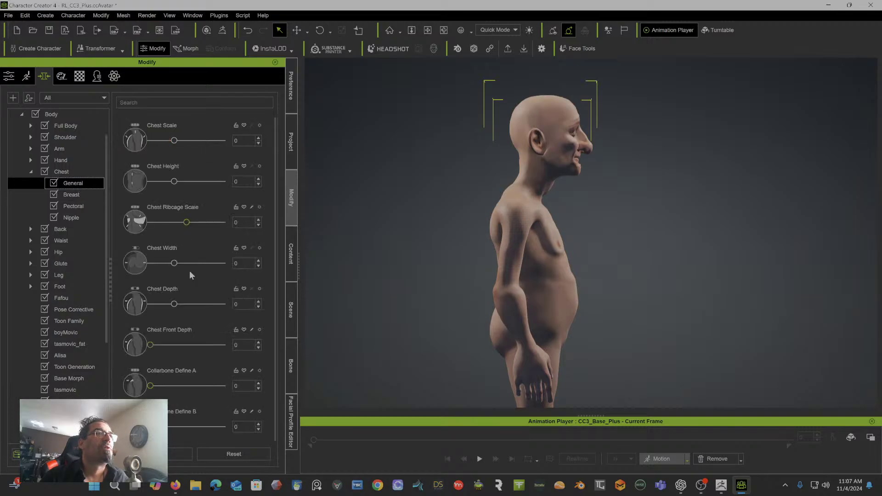
{"action": "scroll", "coordinate": [188, 263], "scroll_direction": "down", "scroll_amount": 1}
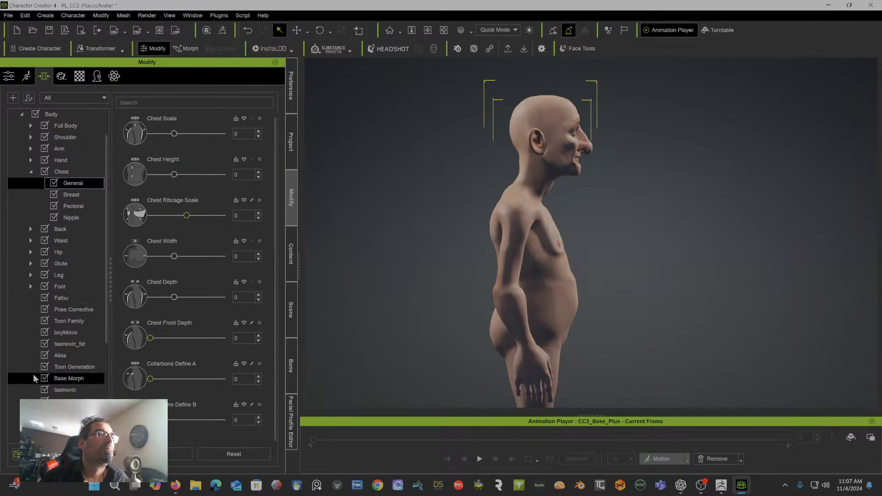
{"action": "scroll", "coordinate": [51, 358], "scroll_direction": "down", "scroll_amount": 5}
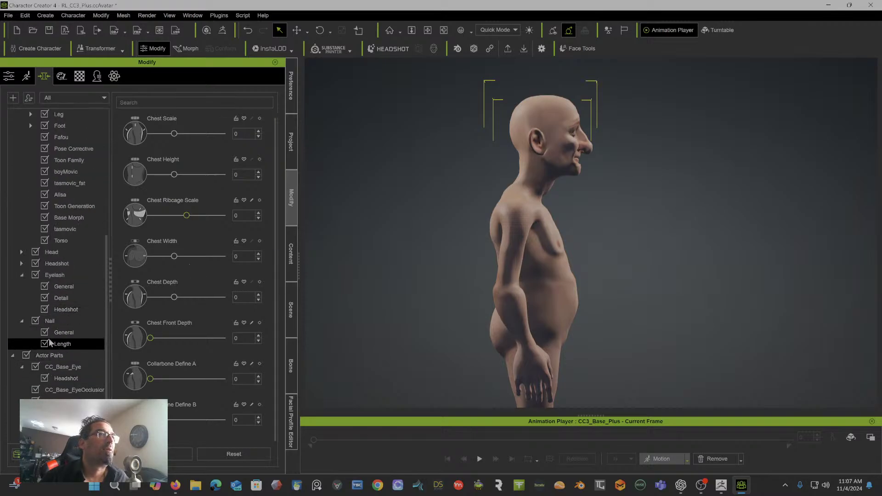
{"action": "left_click", "coordinate": [22, 252]}
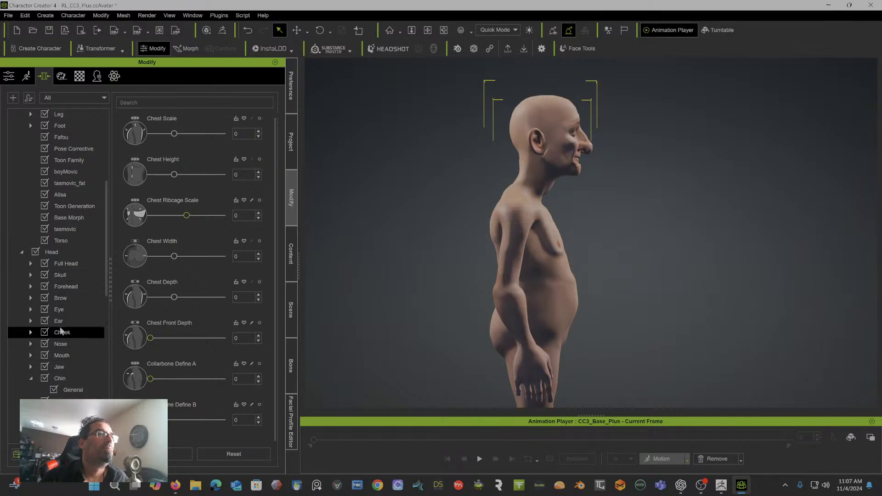
{"action": "left_click", "coordinate": [69, 401]}
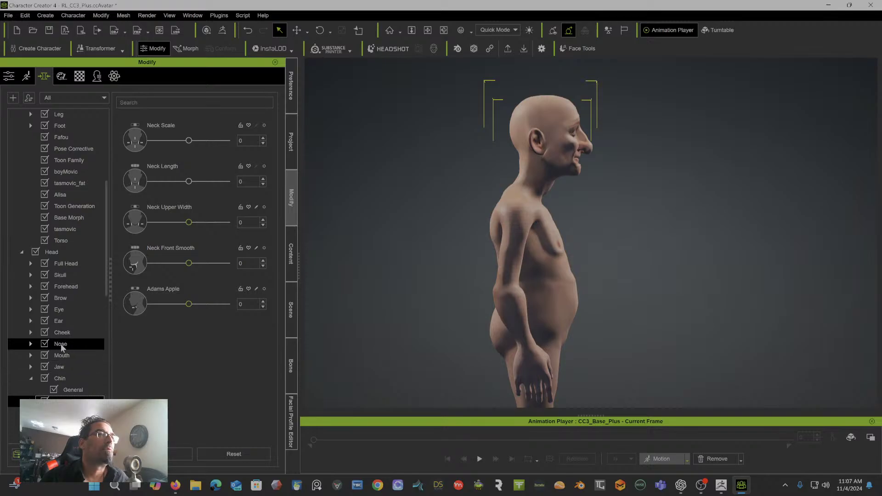
{"action": "scroll", "coordinate": [58, 391], "scroll_direction": "down", "scroll_amount": 6}
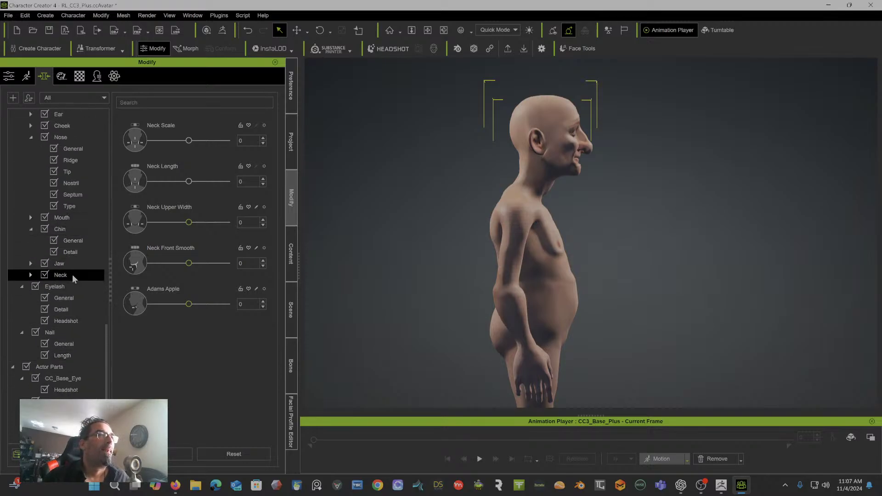
{"action": "left_click", "coordinate": [68, 323]}
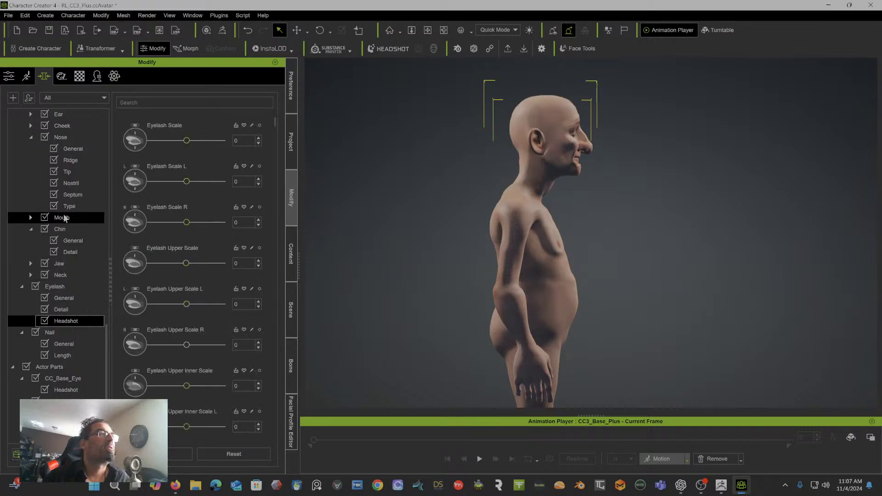
Step: Set Neck Back Depth to 200 in the Headshot Neck morphs and check the whole figure from the front and at an angle
{"action": "left_click", "coordinate": [65, 276]}
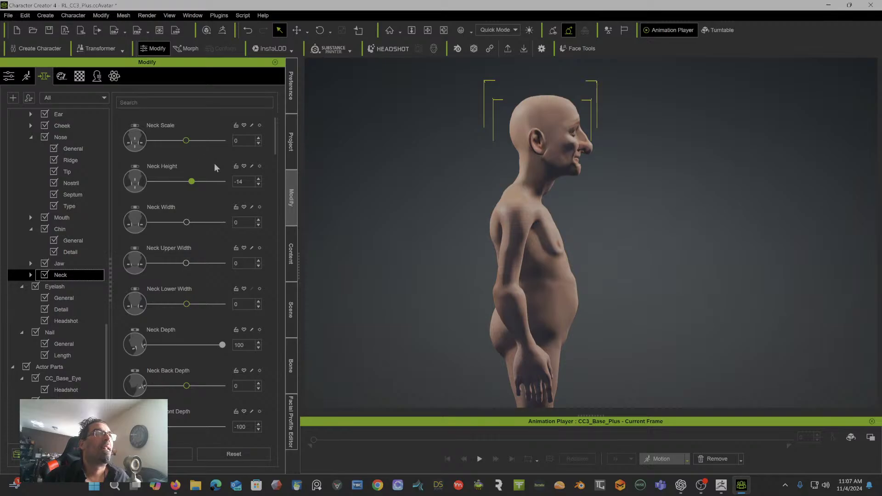
{"action": "scroll", "coordinate": [201, 246], "scroll_direction": "down", "scroll_amount": 2}
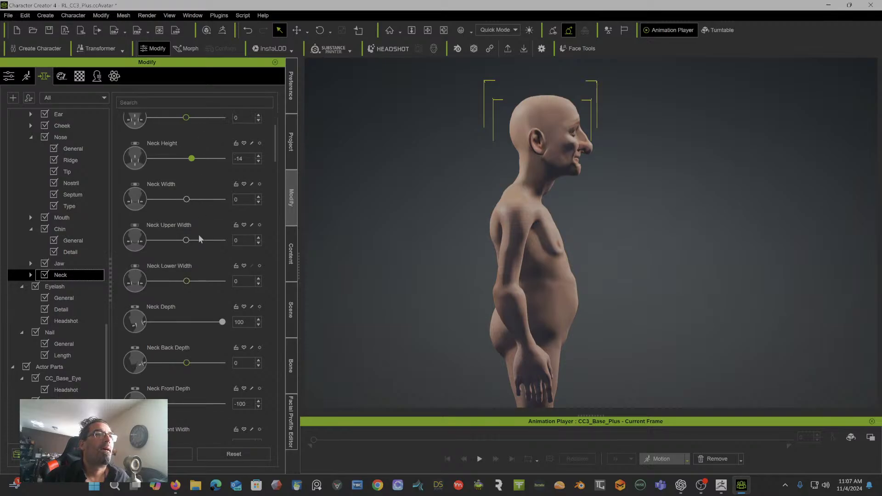
{"action": "scroll", "coordinate": [190, 257], "scroll_direction": "down", "scroll_amount": 2}
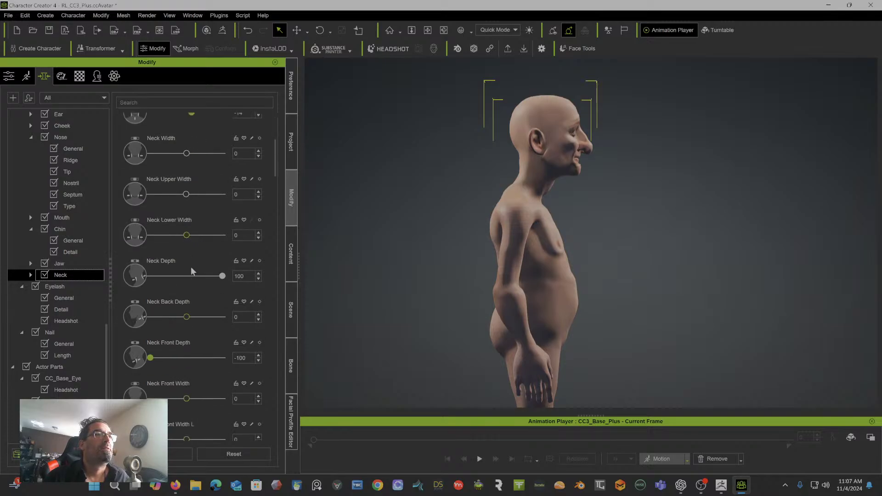
{"action": "scroll", "coordinate": [193, 271], "scroll_direction": "down", "scroll_amount": 2}
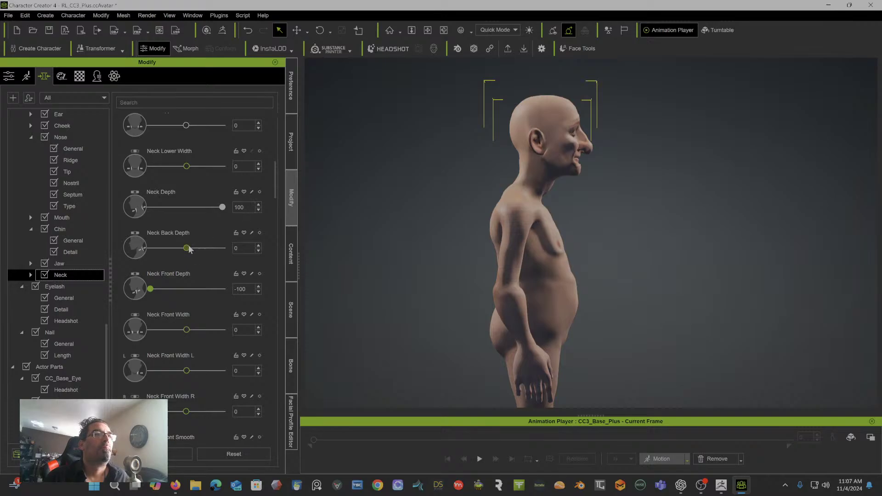
{"action": "left_click_drag", "start_coordinate": [190, 249], "coordinate": [224, 249]}
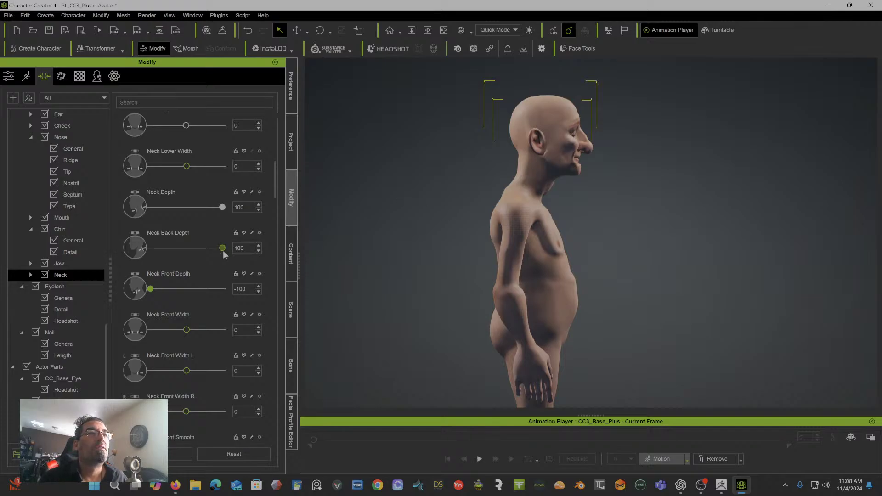
{"action": "double_click", "coordinate": [242, 248]}
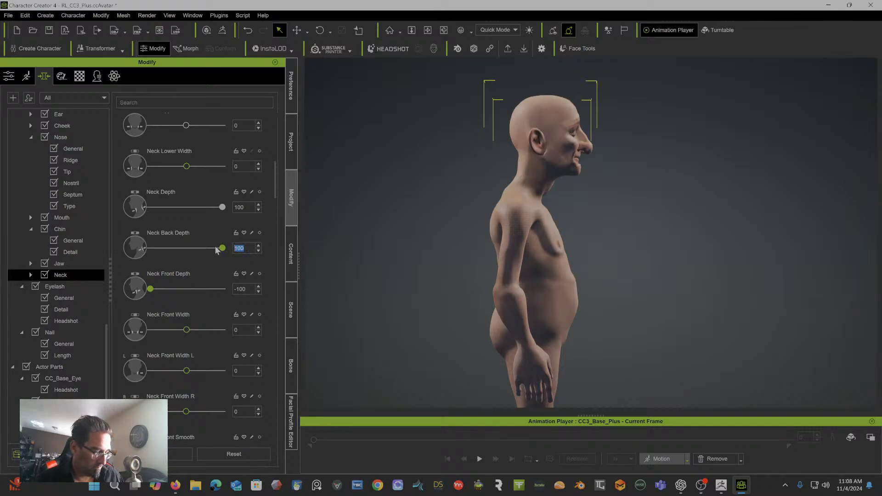
{"action": "type", "text": "2"}
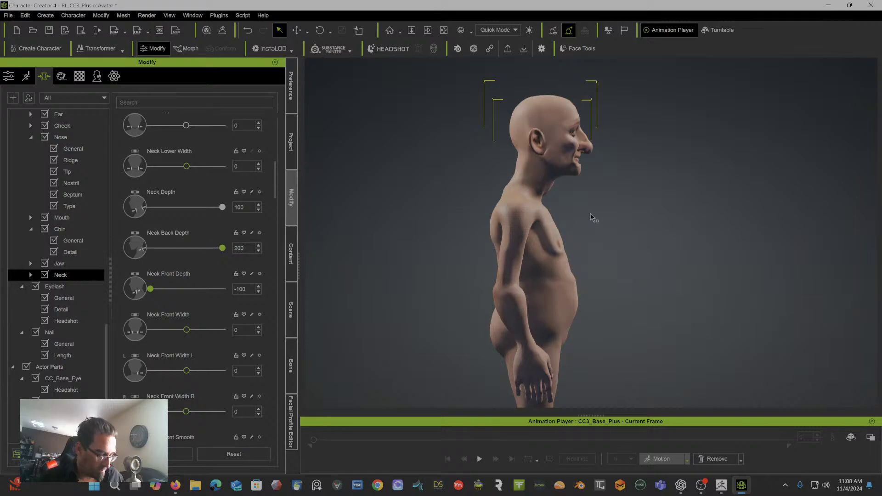
{"action": "right_click_drag", "start_coordinate": [701, 212], "coordinate": [673, 234]}
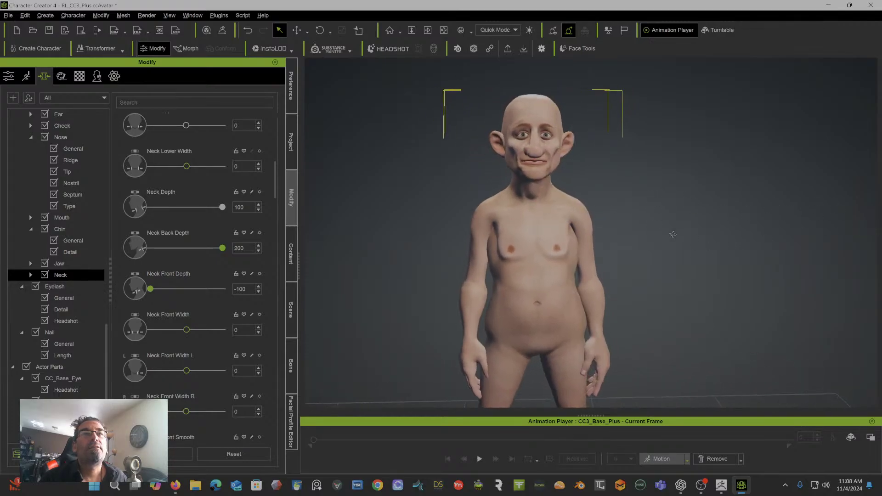
{"action": "scroll", "coordinate": [673, 254], "scroll_direction": "down", "scroll_amount": 5}
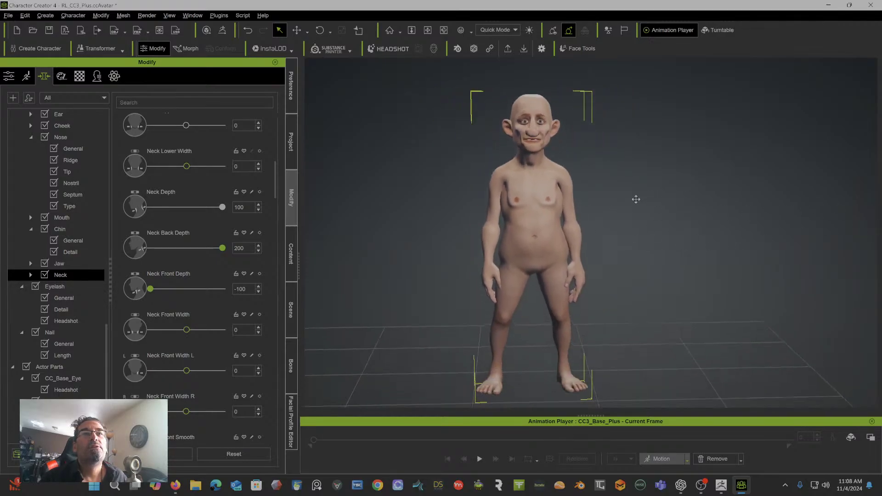
{"action": "right_click_drag", "start_coordinate": [636, 199], "coordinate": [578, 203]}
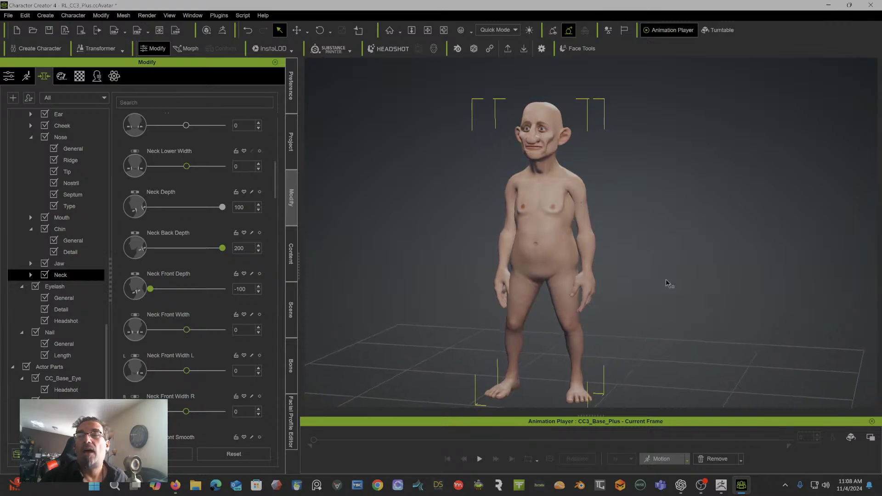